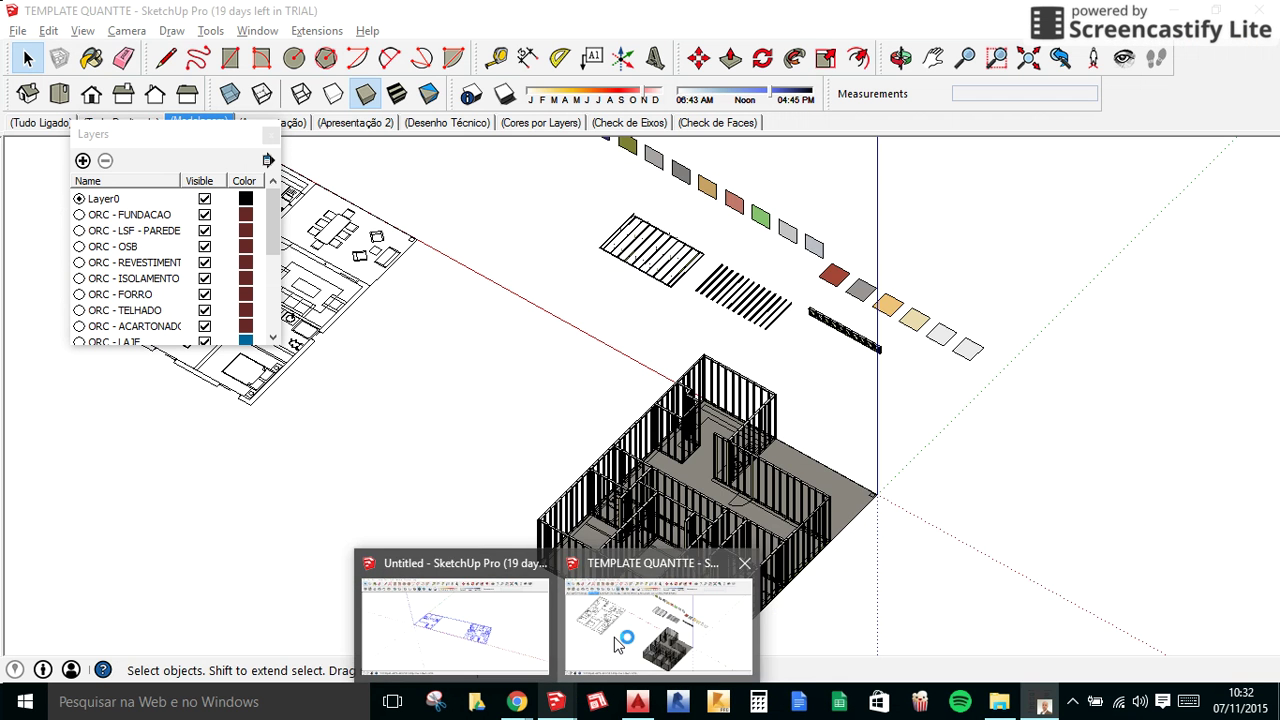
# Bring the TEMPLATE QUANTTE SketchUp model to the front and orbit the view.
pyautogui.click(652, 565)
pyautogui.moveTo(652, 560); pyautogui.dragTo(597, 510, button='middle')
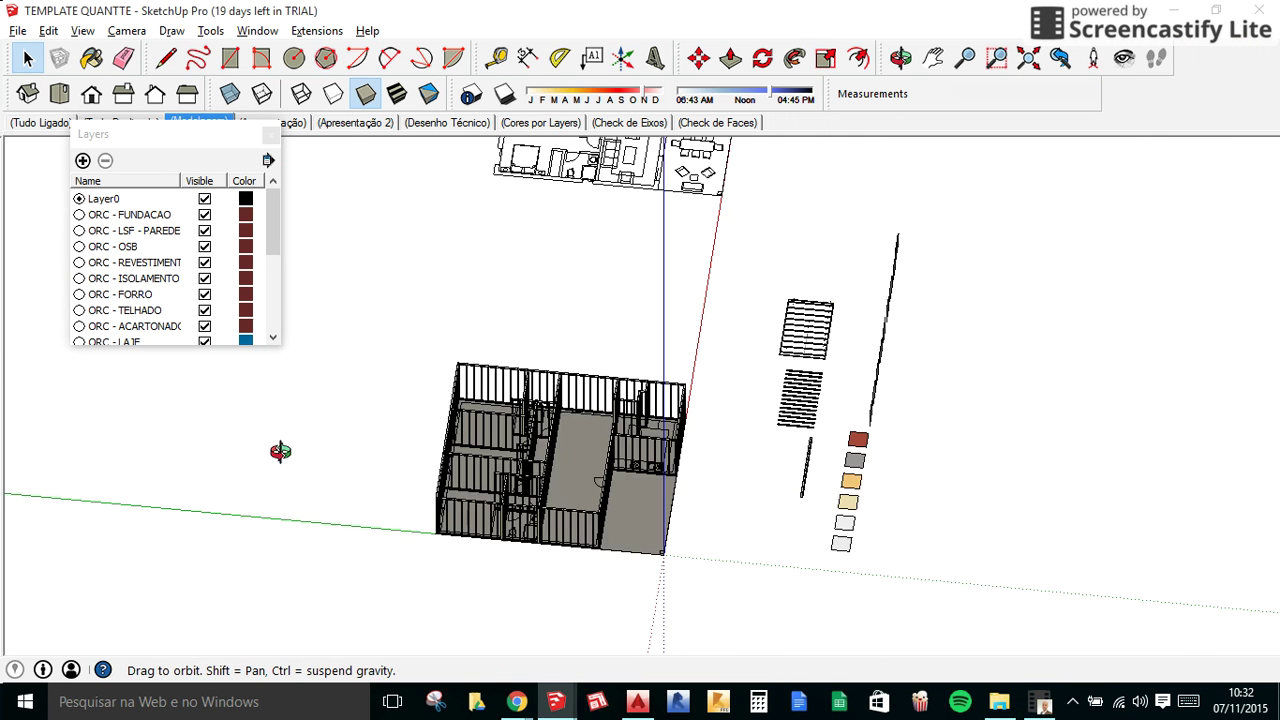
# Show Entity Info for the gray sample panel, then zoom toward the swatch row.
pyautogui.scroll(3, 597, 510)
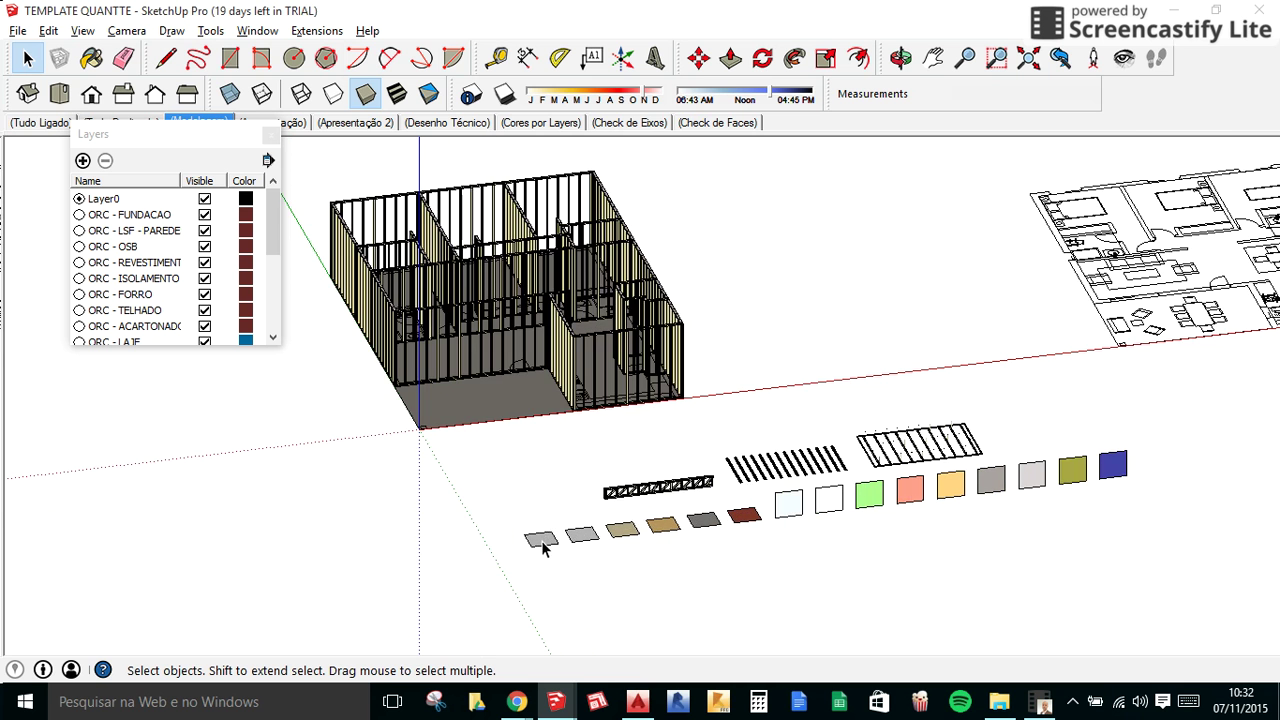
pyautogui.click(541, 540)
pyautogui.scroll(3, 515, 537)
pyautogui.rightClick(546, 541)
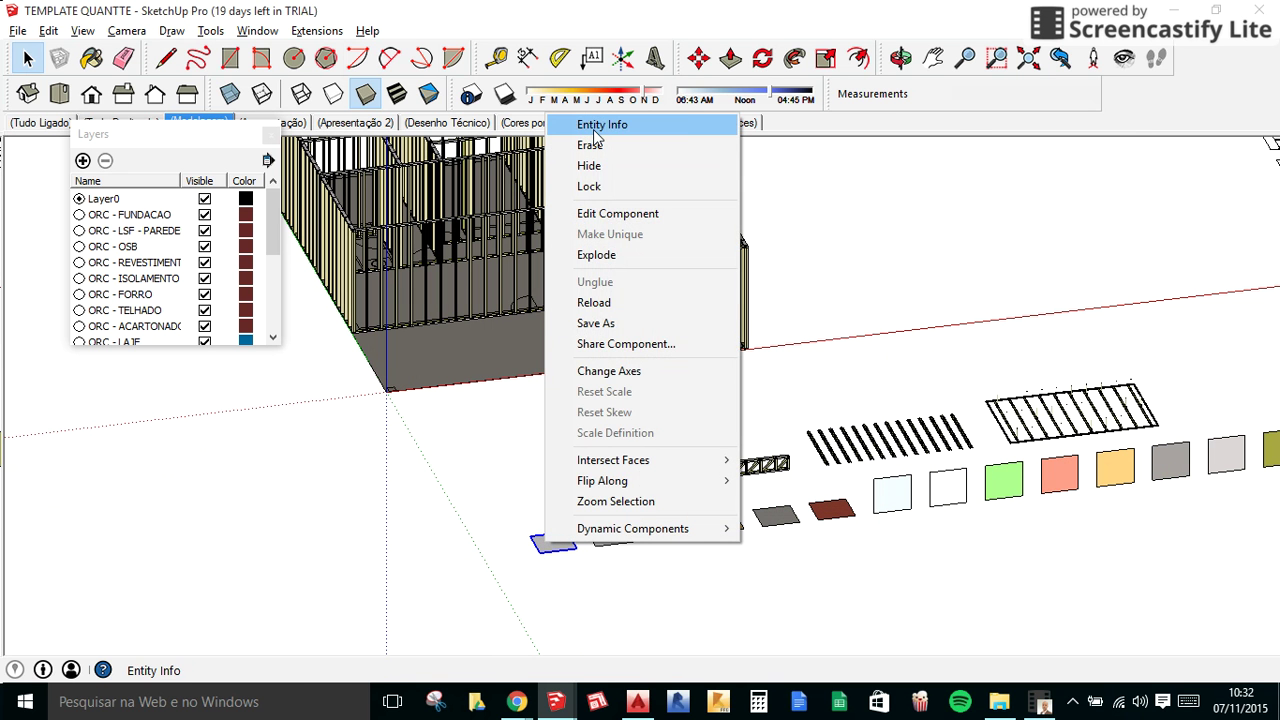
pyautogui.click(595, 125)
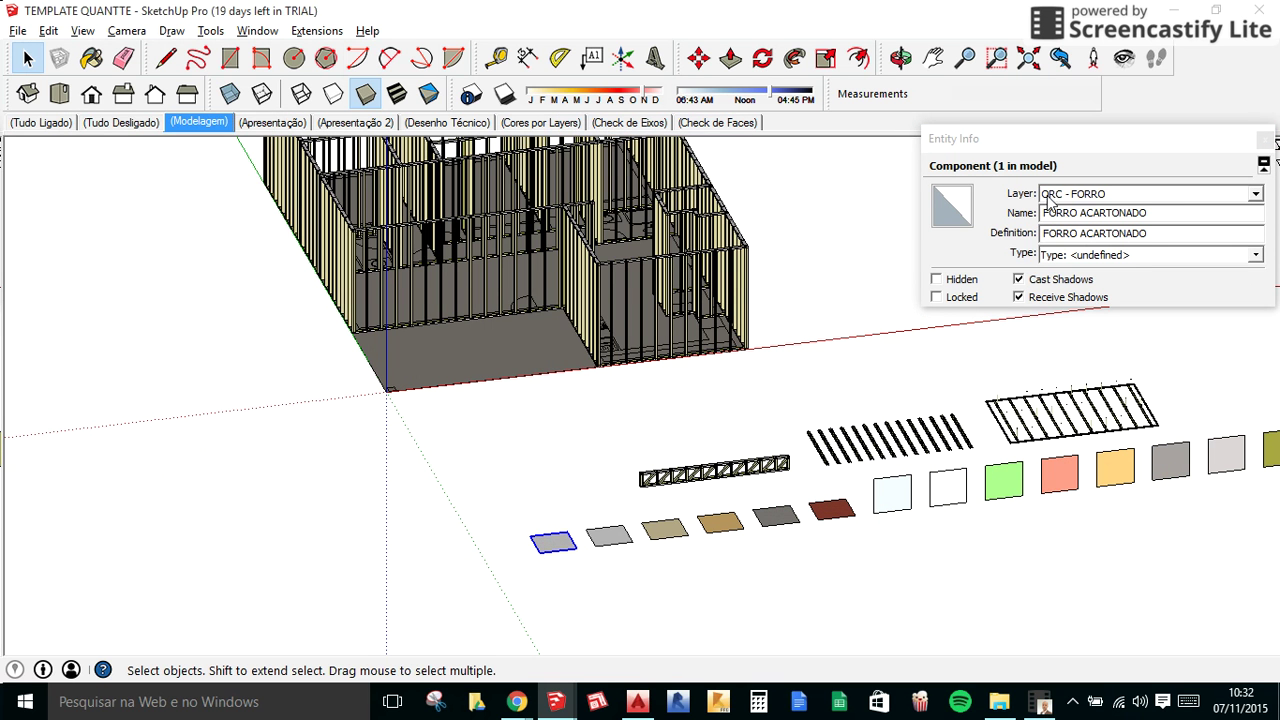
pyautogui.moveTo(612, 590)
pyautogui.mouseDown(button='middle')
pyautogui.moveTo(386, 620)
pyautogui.moveTo(414, 500)
pyautogui.mouseUp(button='middle')
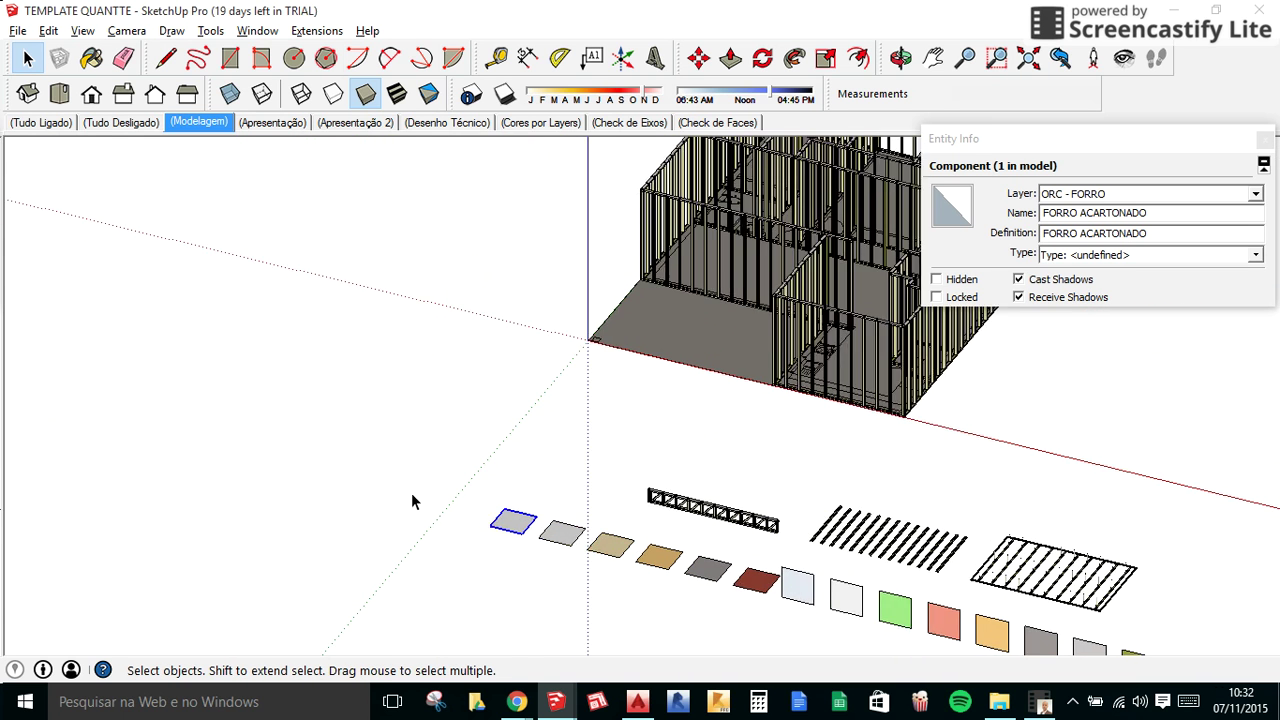
pyautogui.scroll(2, 414, 500)
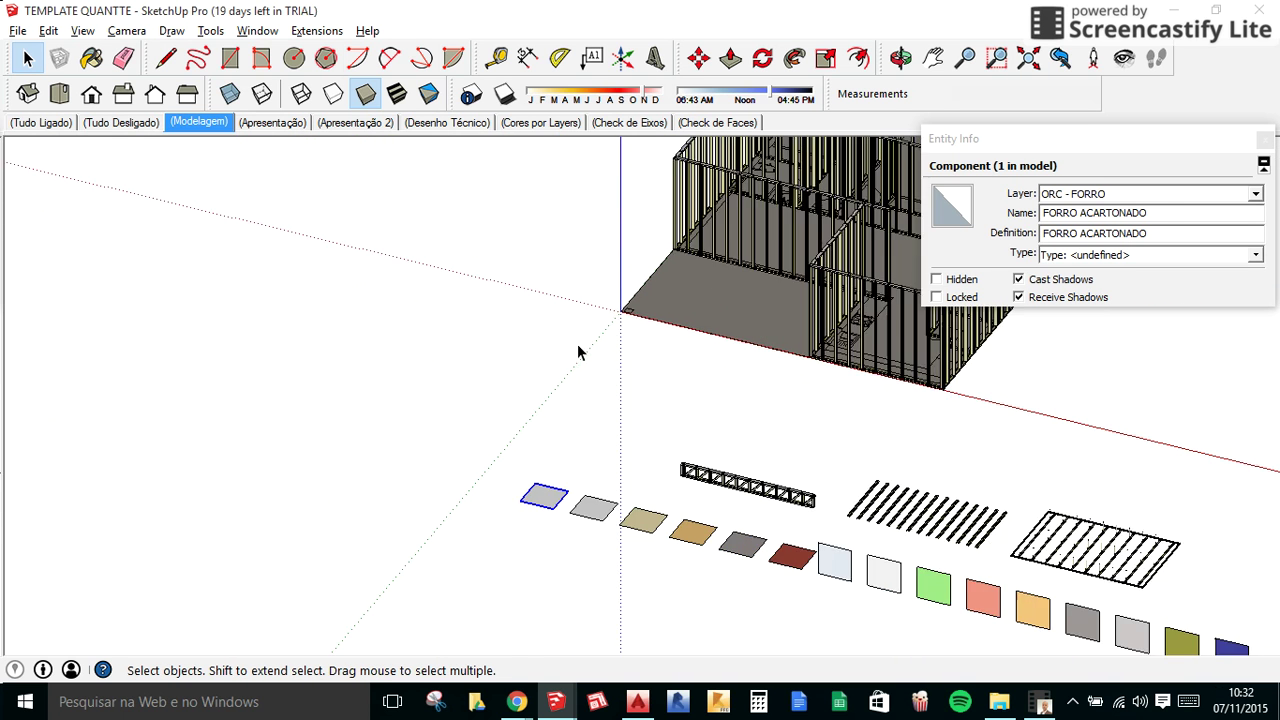
pyautogui.scroll(2, 815, 545)
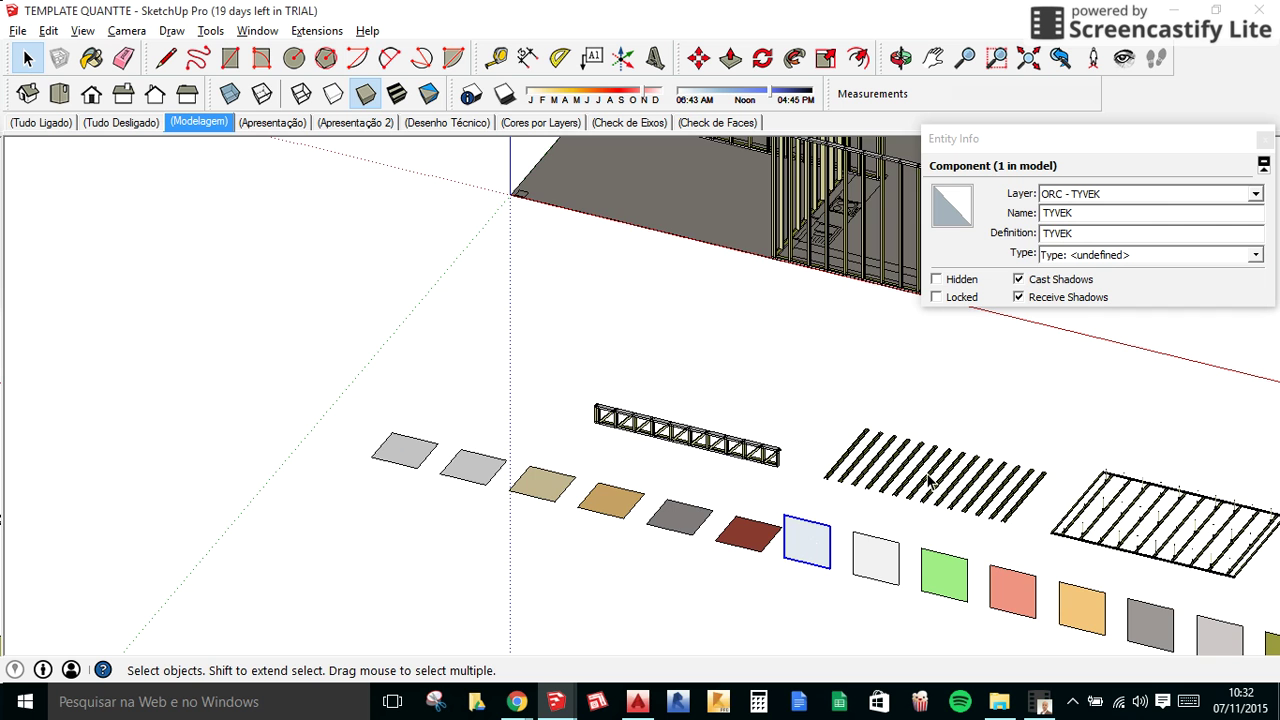
# Copy the TYVEK sample panel to the wall's outer corner.
pyautogui.scroll(2, 813, 545)
pyautogui.press('m')
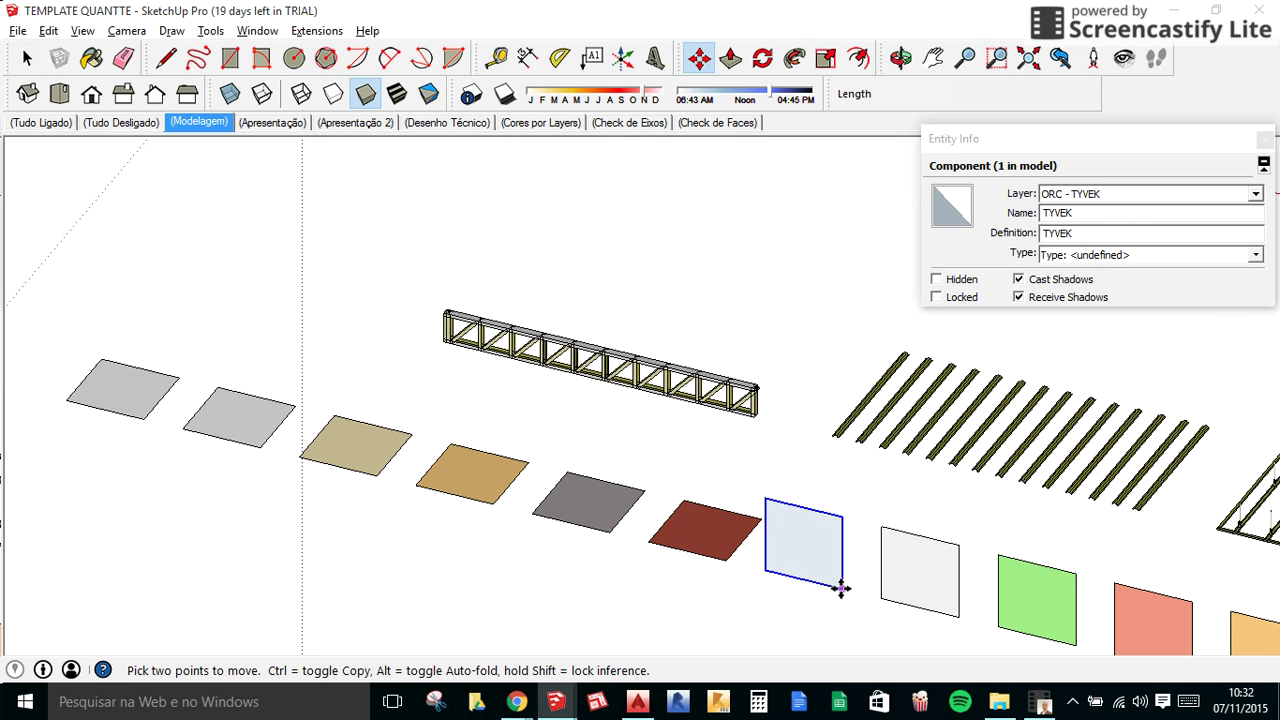
pyautogui.click(840, 588)
pyautogui.press('ctrl')
pyautogui.scroll(-3, 577, 608)
pyautogui.scroll(3, 820, 380)
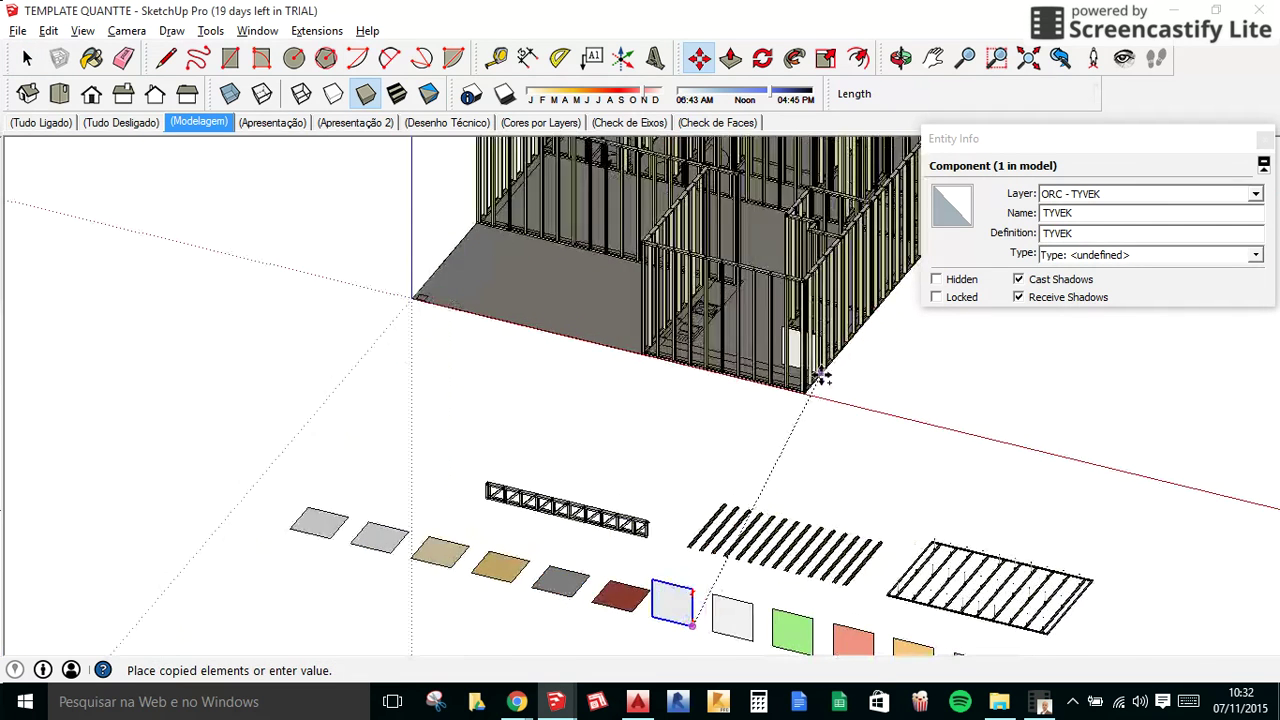
pyautogui.scroll(3, 815, 380)
pyautogui.scroll(2, 815, 380)
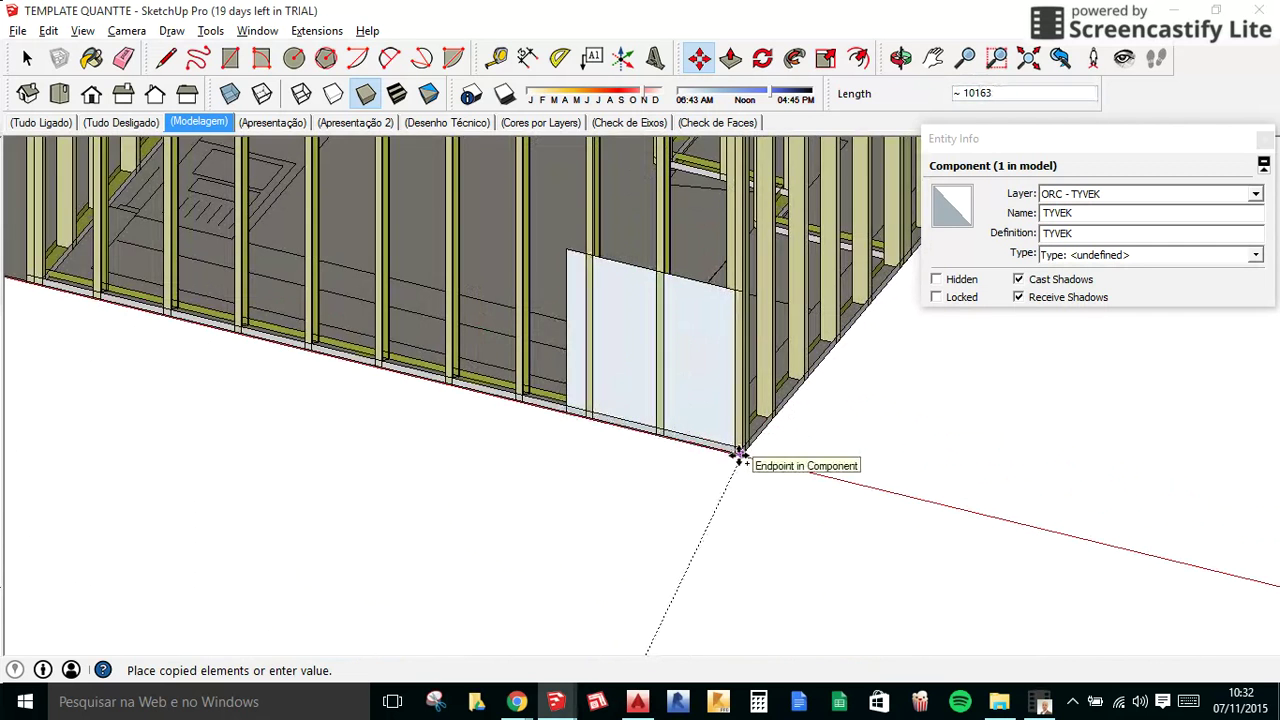
pyautogui.click(738, 455)
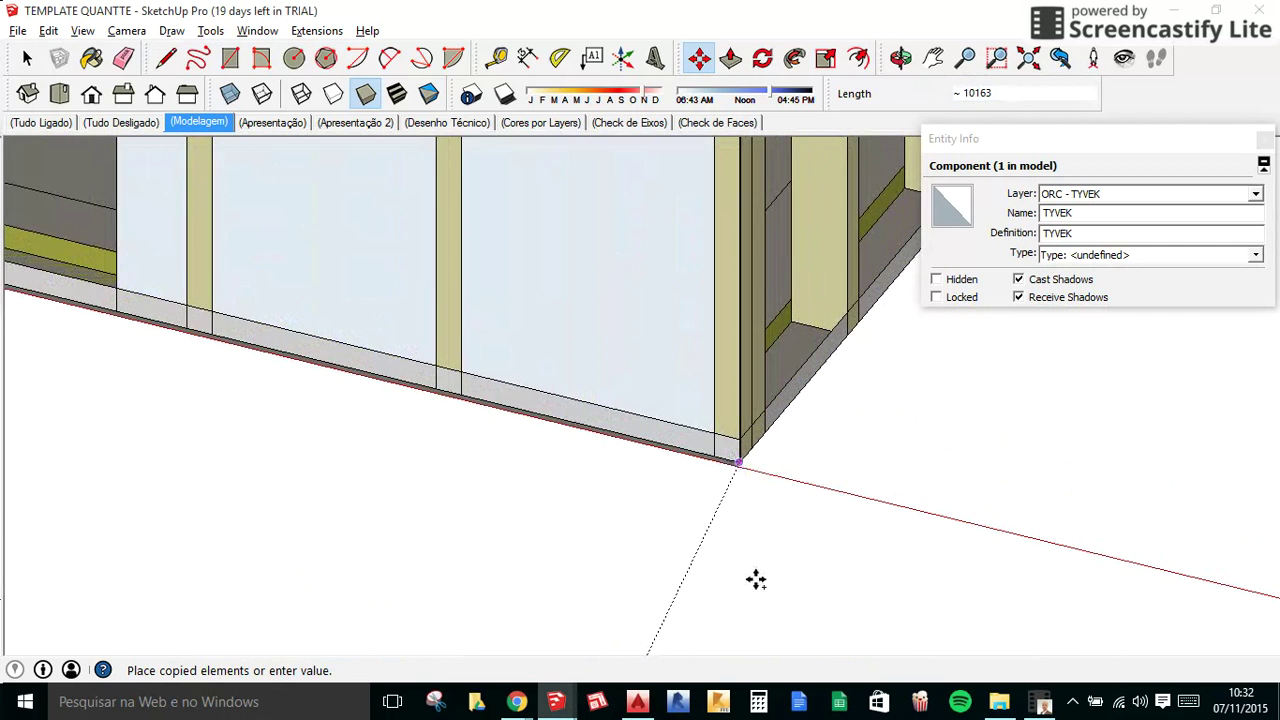
# Scale the copied panel to three times its height and widen it along the wall.
pyautogui.scroll(-1, 757, 583)
pyautogui.scroll(-2, 757, 583)
pyautogui.scroll(-1, 757, 583)
pyautogui.press('s')
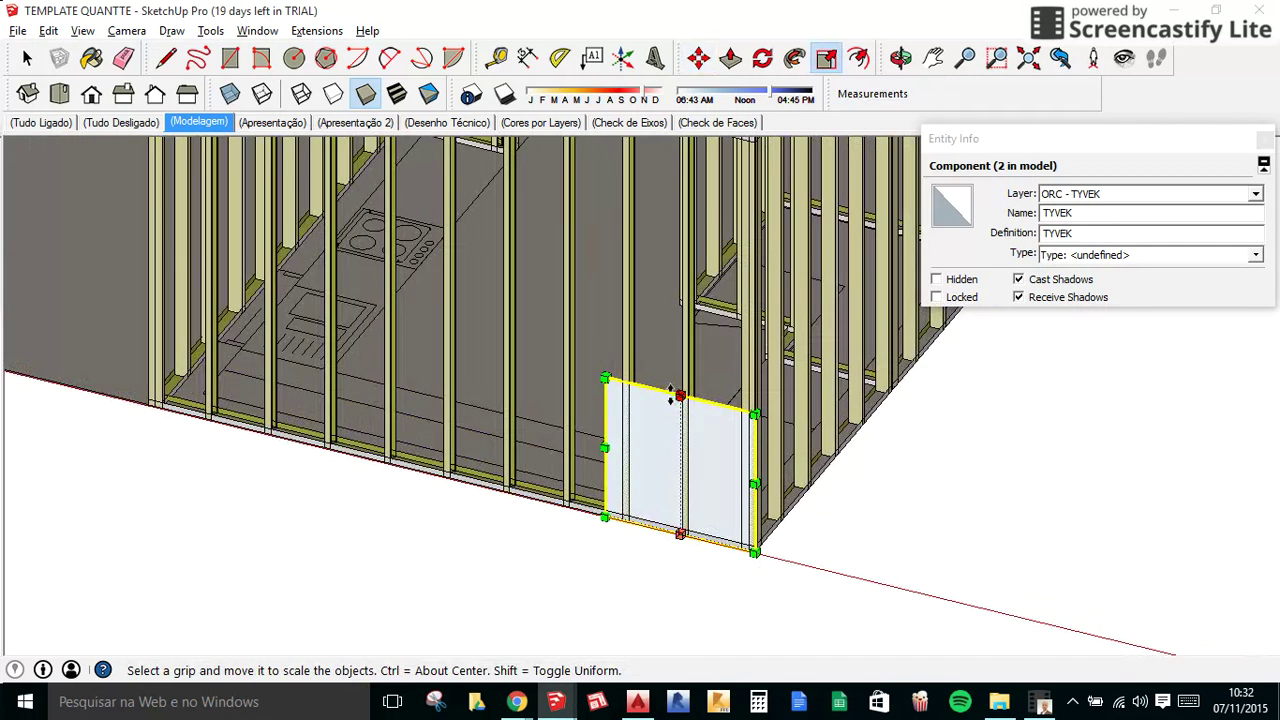
pyautogui.moveTo(671, 397); pyautogui.dragTo(680, 480, button='middle')
pyautogui.moveTo(680, 480); pyautogui.dragTo(722, 272)
pyautogui.click(724, 278)
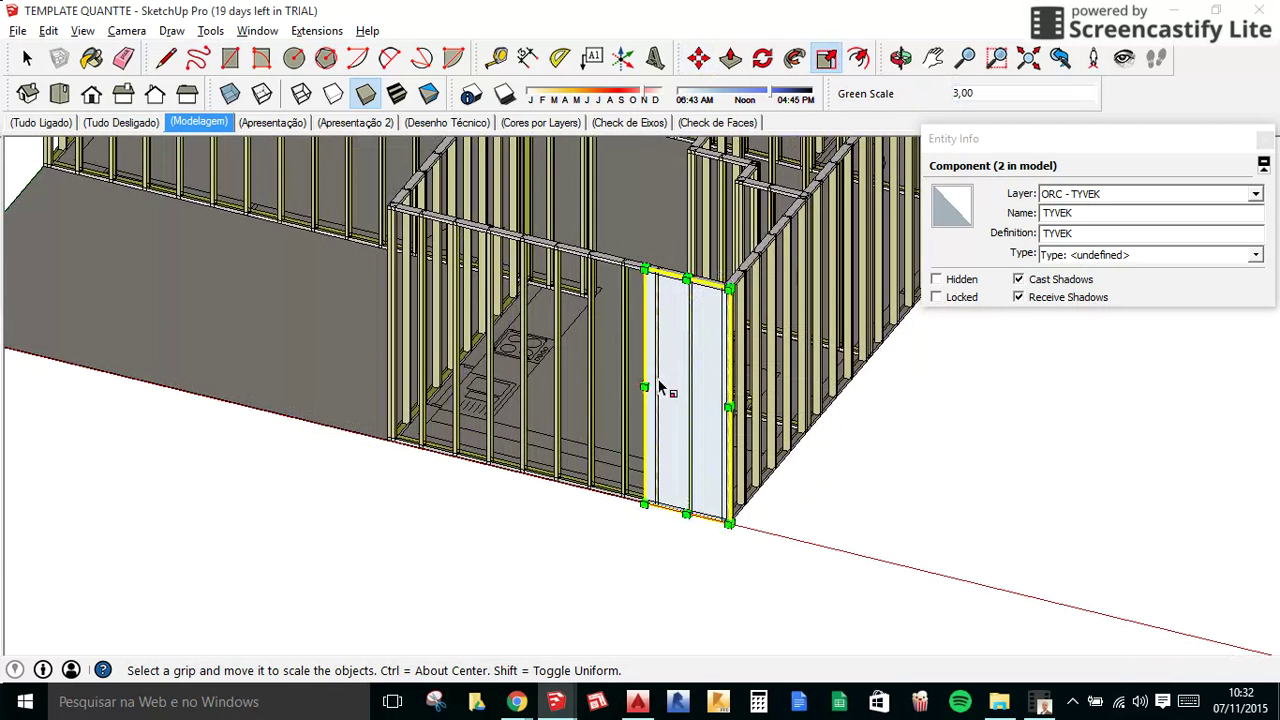
pyautogui.moveTo(645, 386); pyautogui.dragTo(397, 207)
pyautogui.scroll(2, 420, 385)
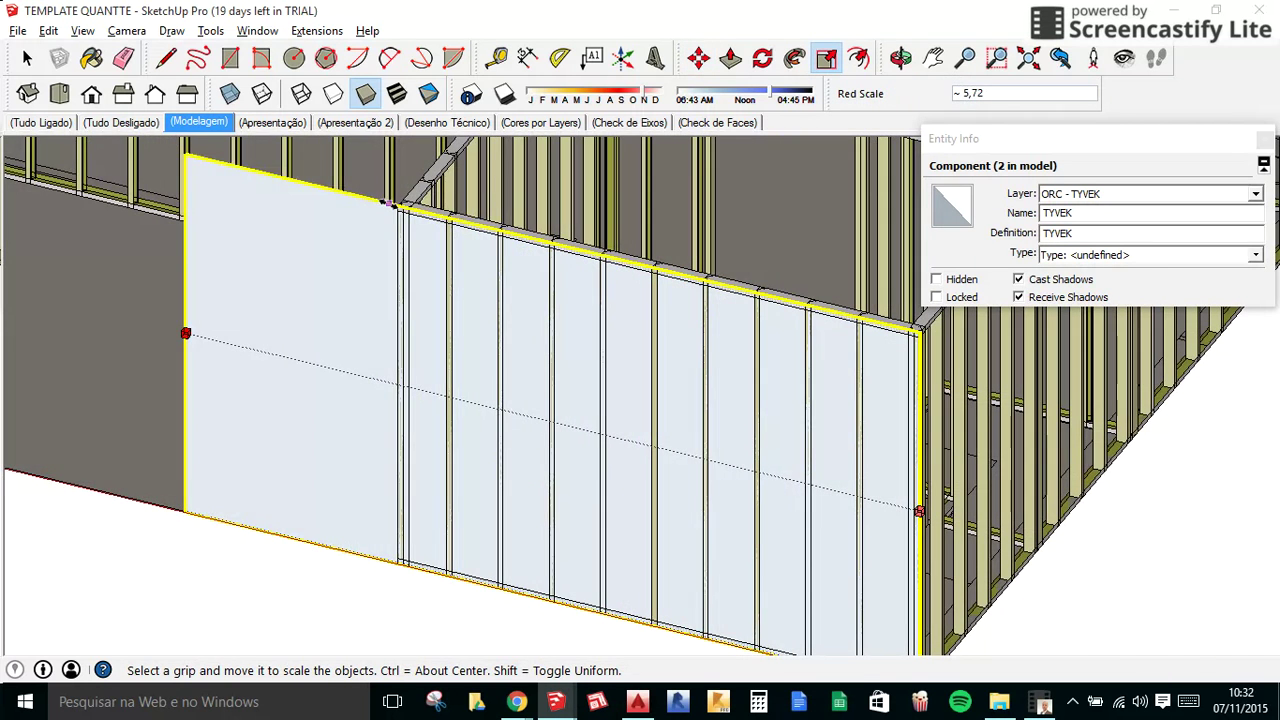
pyautogui.click(397, 207)
# Place a 90° rotated copy of the panel on the side wall.
pyautogui.moveTo(660, 451); pyautogui.dragTo(777, 374, button='middle')
pyautogui.scroll(3, 777, 374)
pyautogui.press('q')
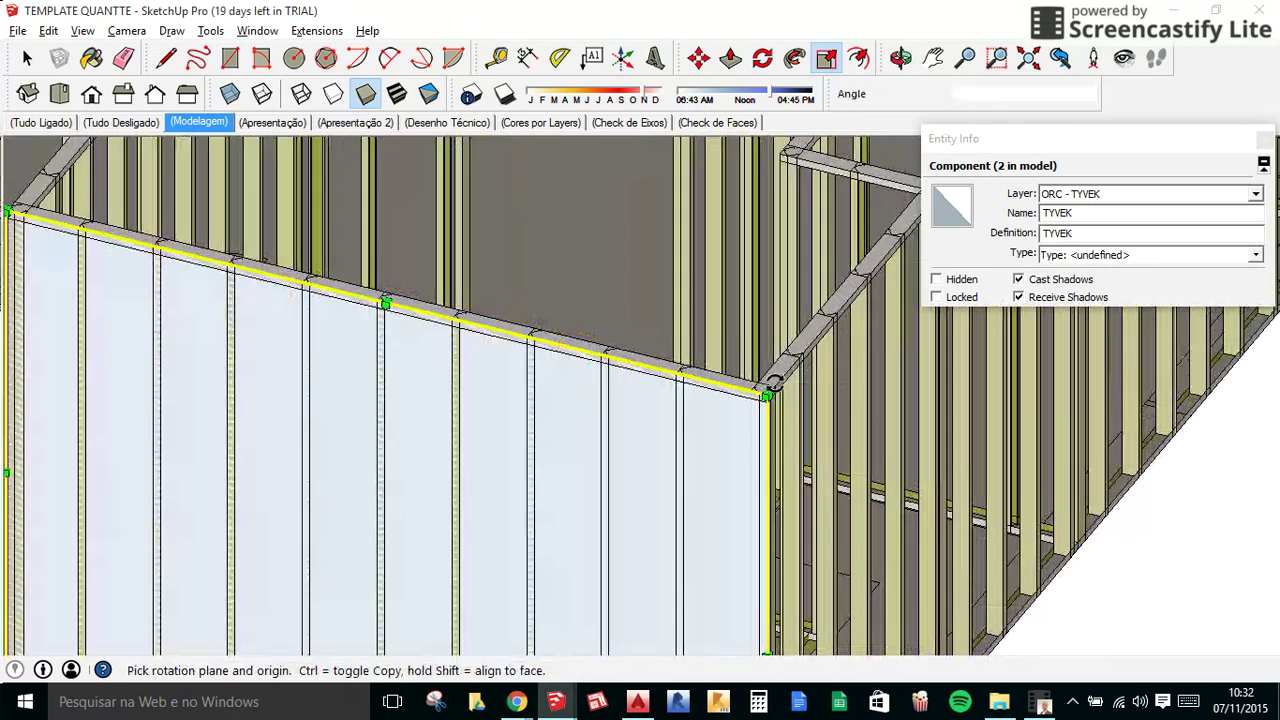
pyautogui.click(762, 392)
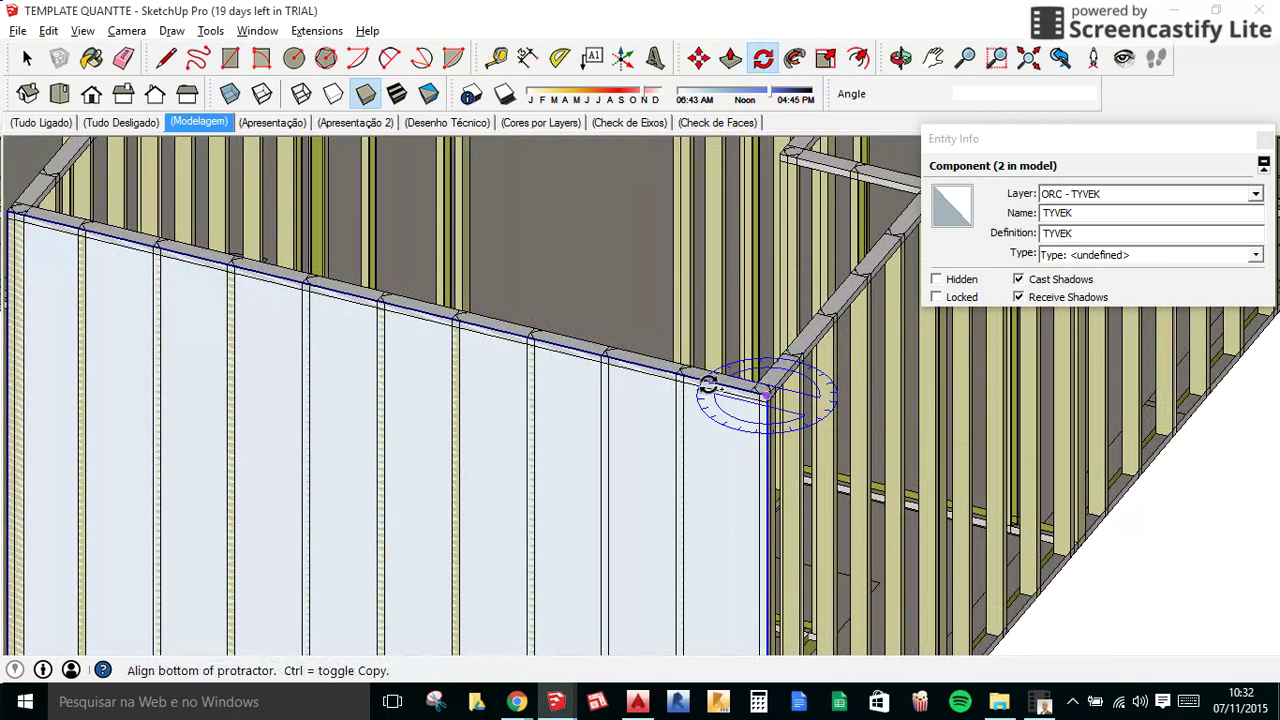
pyautogui.click(700, 378)
pyautogui.click(790, 355)
pyautogui.moveTo(766, 528)
pyautogui.mouseDown(button='middle')
pyautogui.moveTo(737, 500)
pyautogui.moveTo(657, 562)
pyautogui.mouseUp(button='middle')
# Select both TYVEK wall panels and start moving them together.
pyautogui.press('space')
pyautogui.scroll(2, 657, 562)
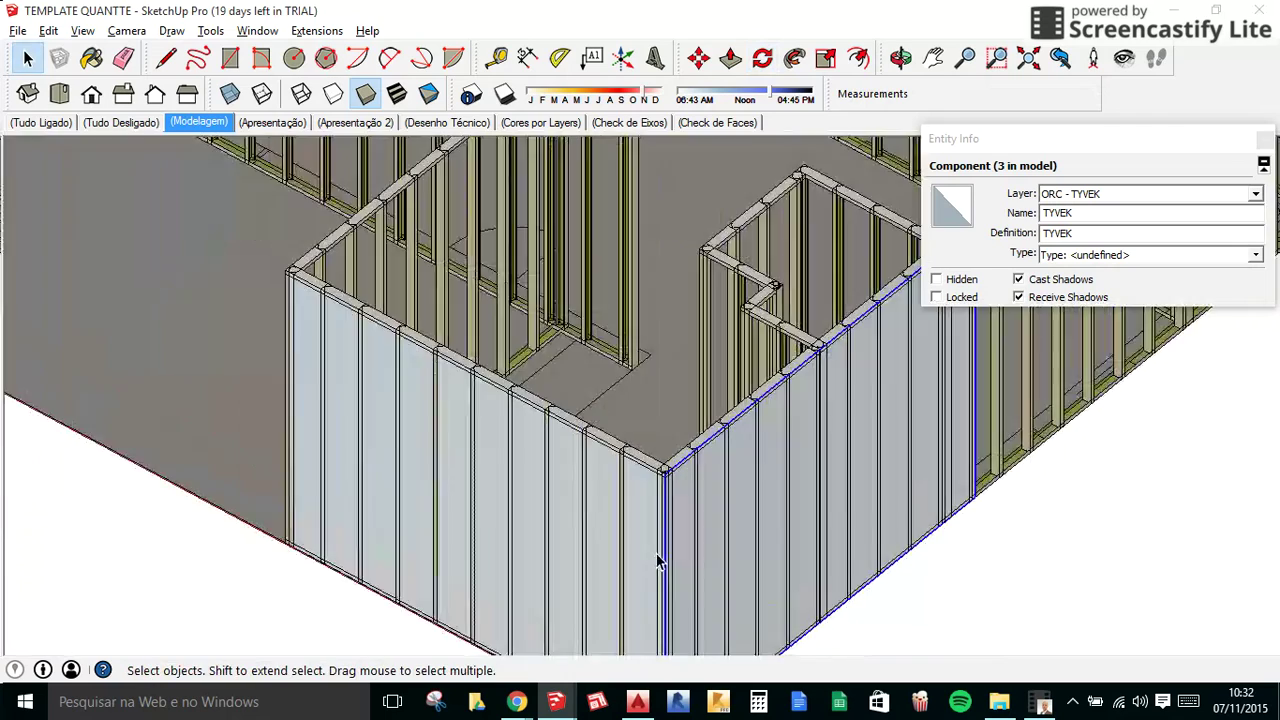
pyautogui.keyDown('shift'); pyautogui.click(632, 493); pyautogui.keyUp('shift')
pyautogui.scroll(-4, 632, 493)
pyautogui.press('m')
pyautogui.click(760, 505)
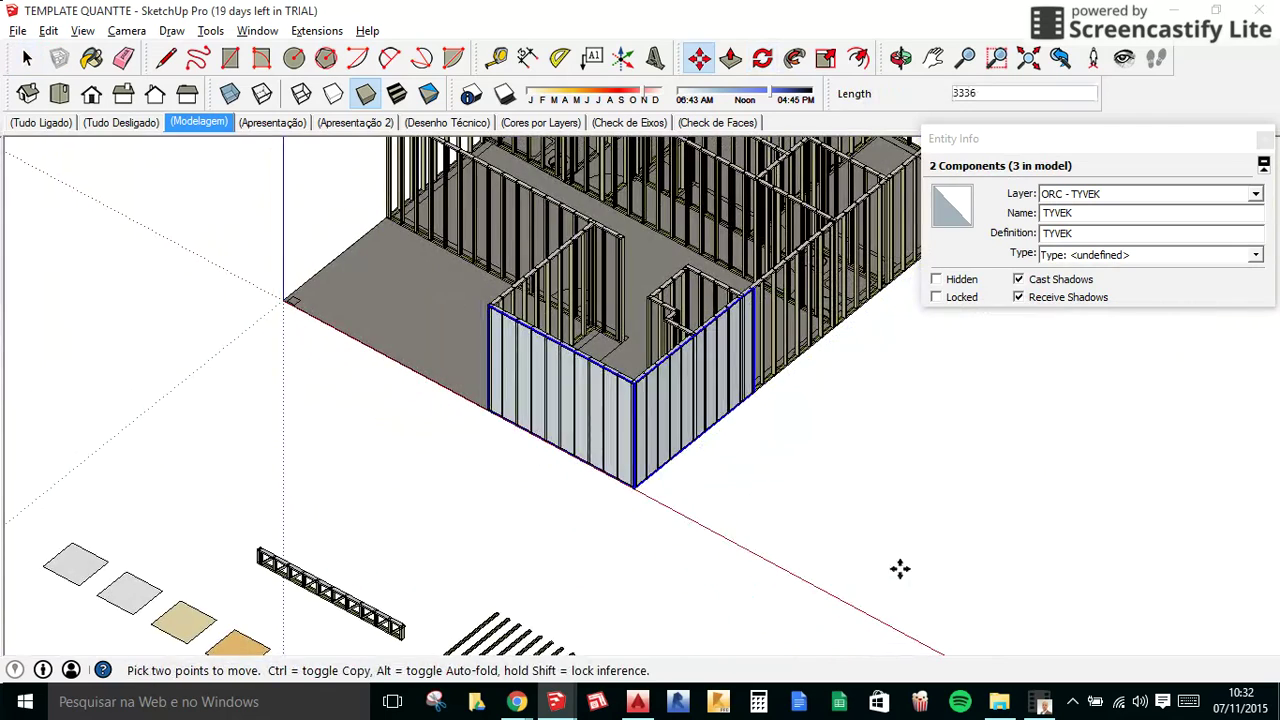
# Set the panels down beside the house and make a component from the selected wall framing.
pyautogui.click(1029, 598)
pyautogui.moveTo(1029, 598); pyautogui.dragTo(738, 152, button='middle')
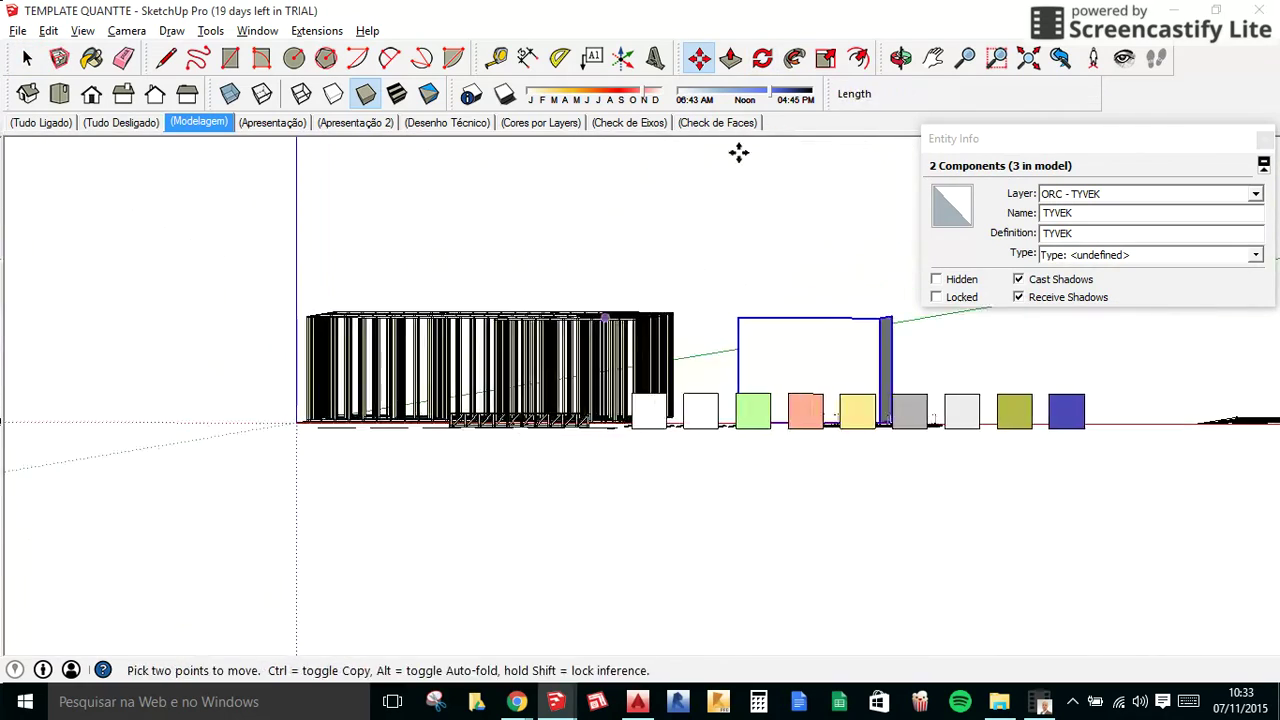
pyautogui.press('space')
pyautogui.moveTo(364, 289); pyautogui.dragTo(266, 272)
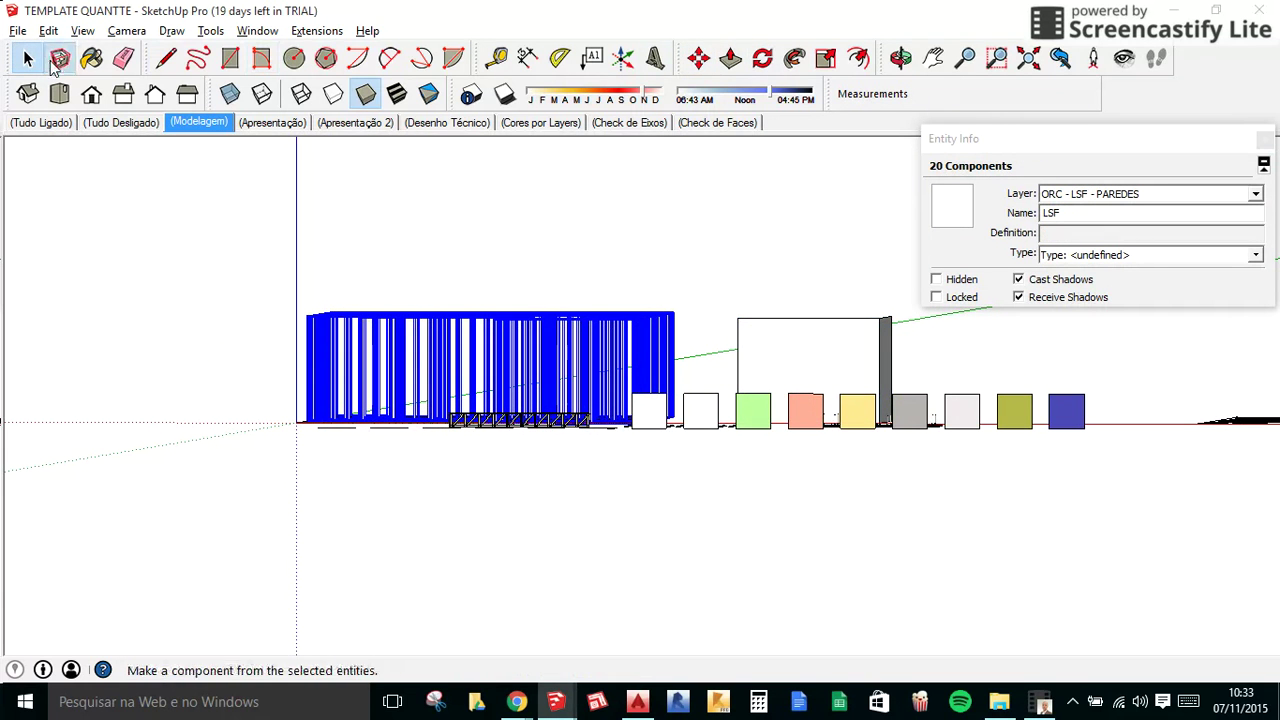
pyautogui.click(59, 60)
pyautogui.click(668, 501)
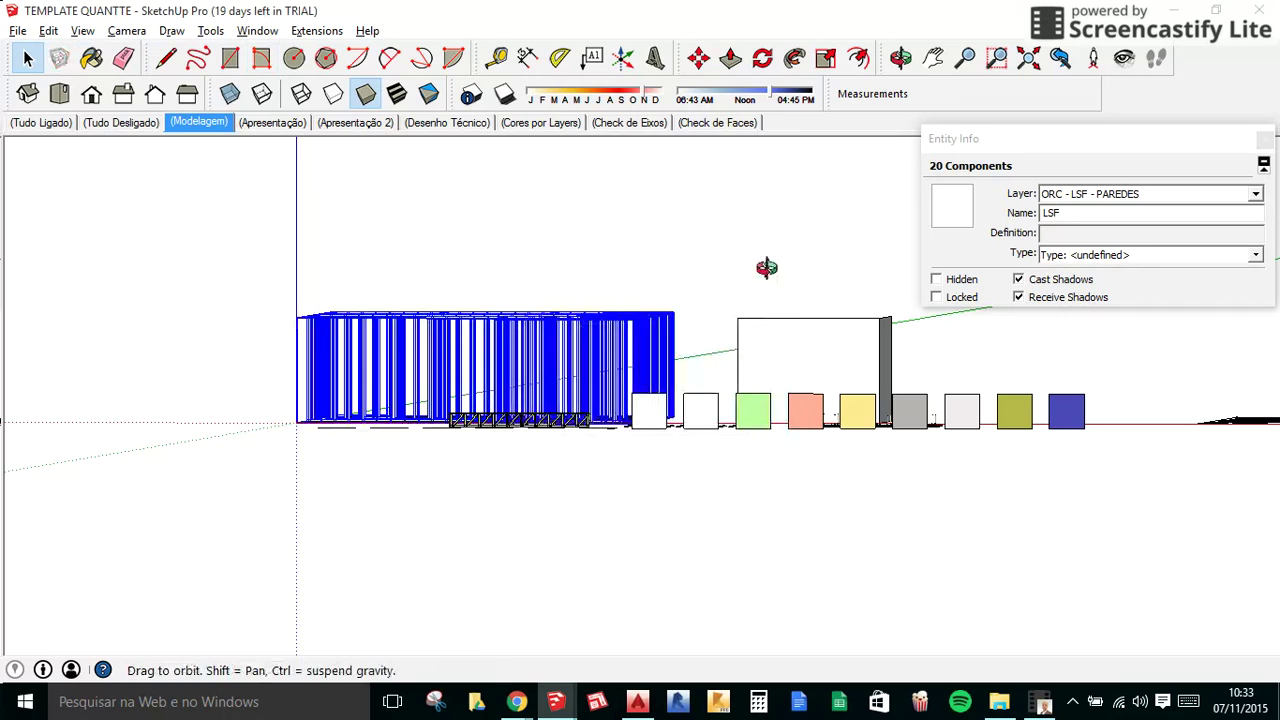
pyautogui.moveTo(766, 266); pyautogui.dragTo(771, 363, button='middle')
# Select the TYVEK panel pair and create Component#4 from it.
pyautogui.scroll(3, 916, 360)
pyautogui.click(835, 347)
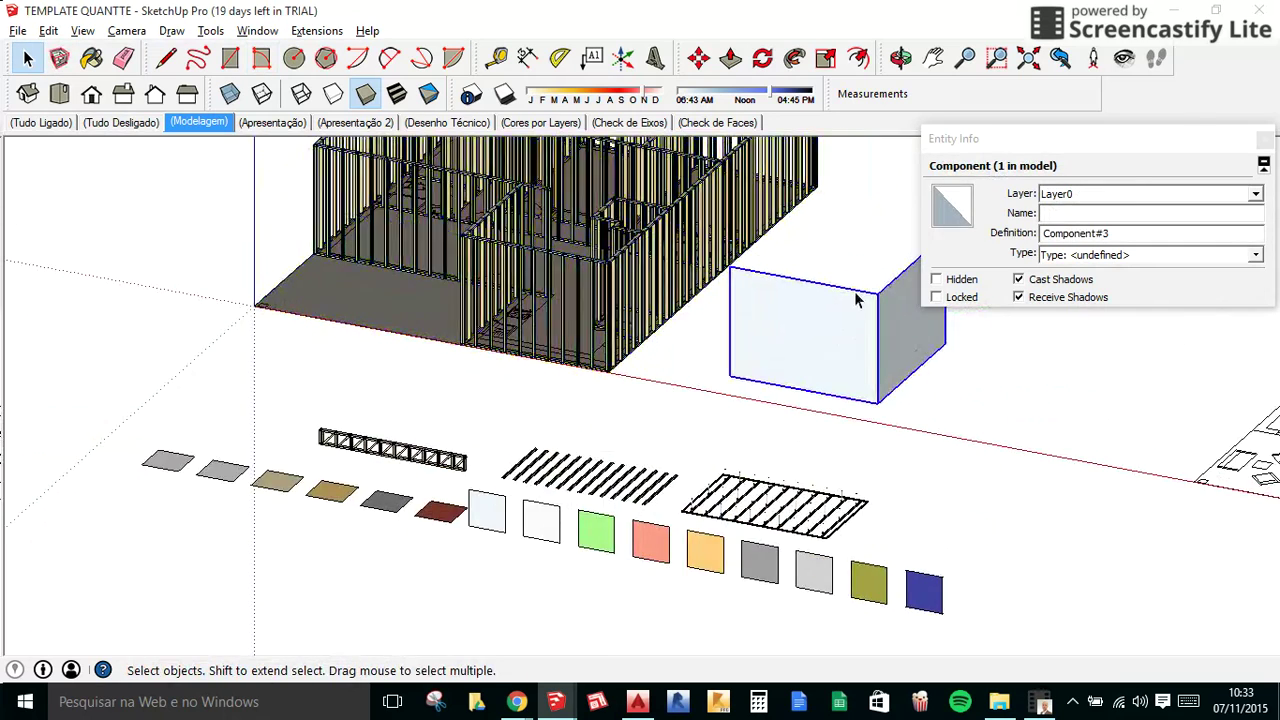
pyautogui.scroll(3, 857, 290)
pyautogui.press('m')
pyautogui.press('space')
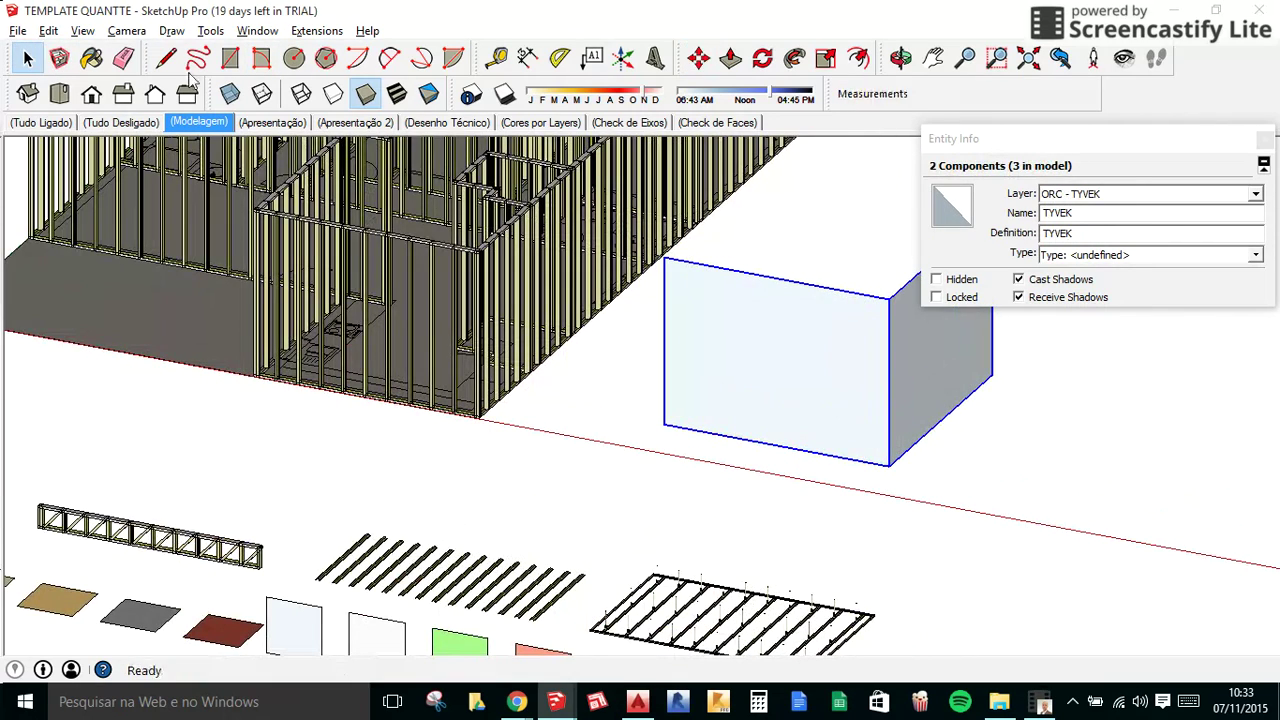
pyautogui.click(58, 62)
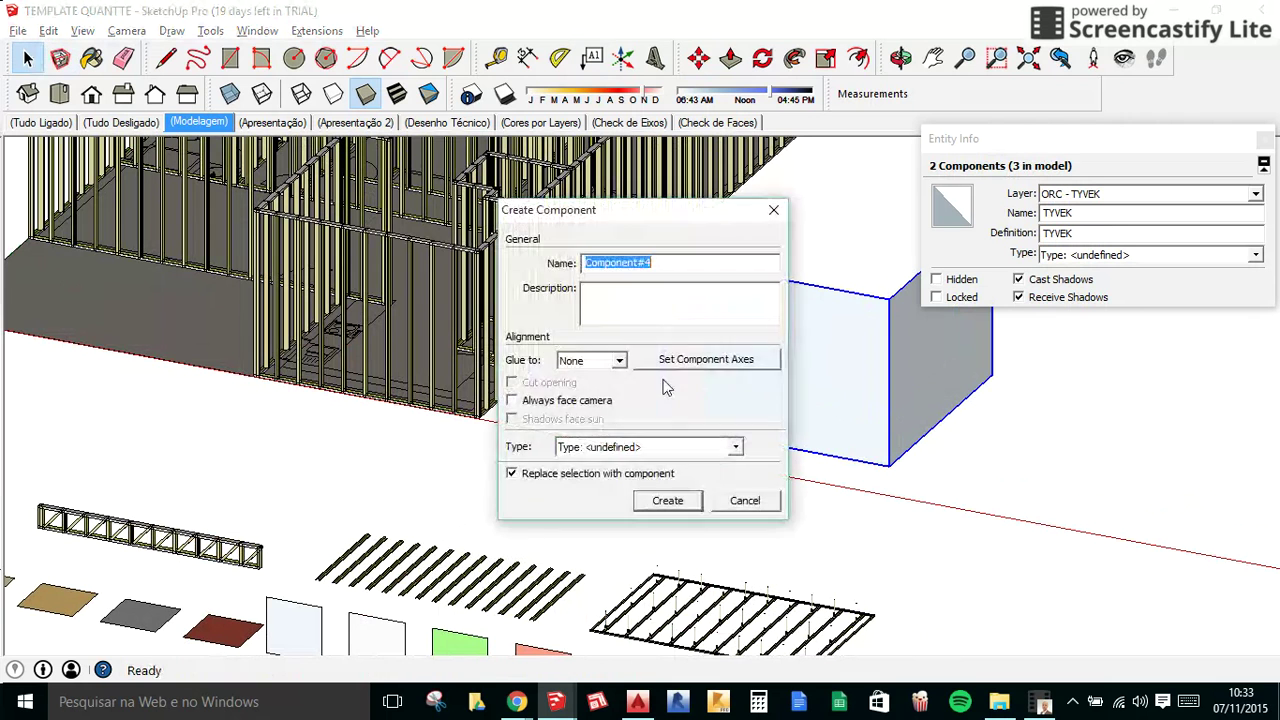
pyautogui.click(673, 500)
# Inside the new component, move both panels onto the house's wall corner.
pyautogui.doubleClick(868, 335)
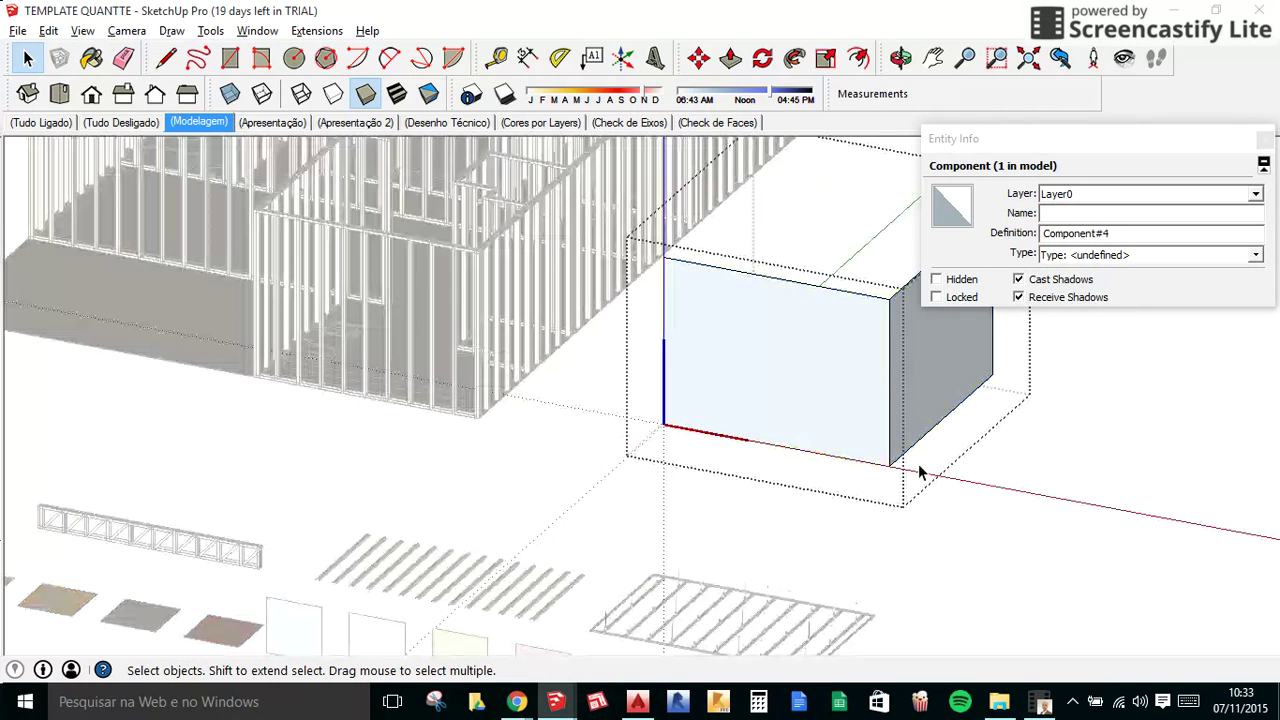
pyautogui.hotkey('ctrl', 'a')
pyautogui.press('m')
pyautogui.click(882, 305)
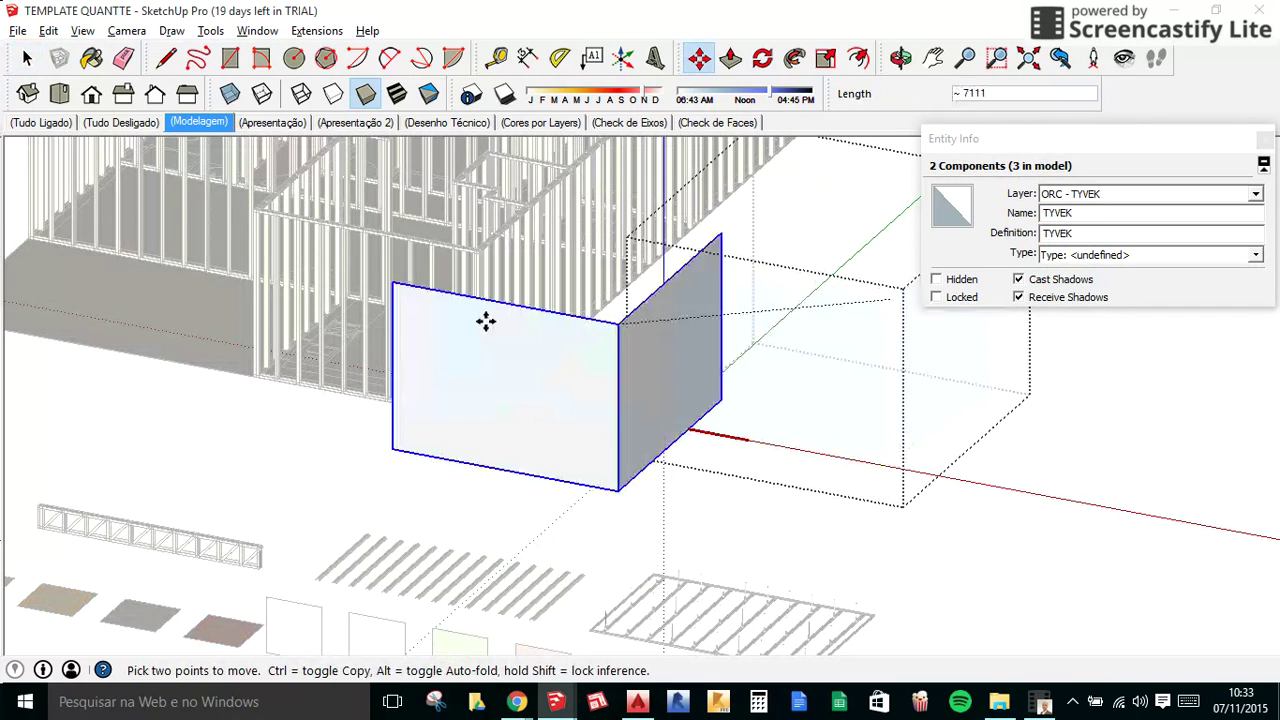
pyautogui.scroll(3, 486, 240)
pyautogui.scroll(2, 463, 240)
pyautogui.scroll(2, 443, 243)
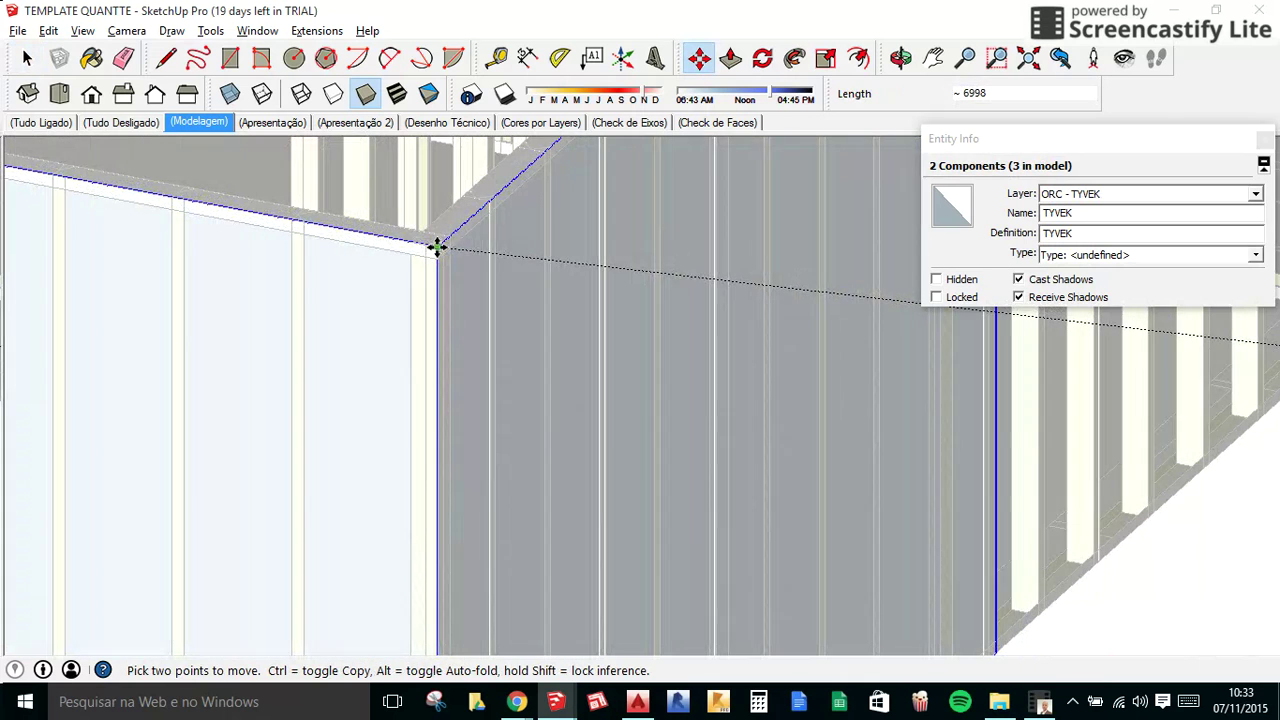
pyautogui.click(437, 244)
pyautogui.scroll(-3, 612, 494)
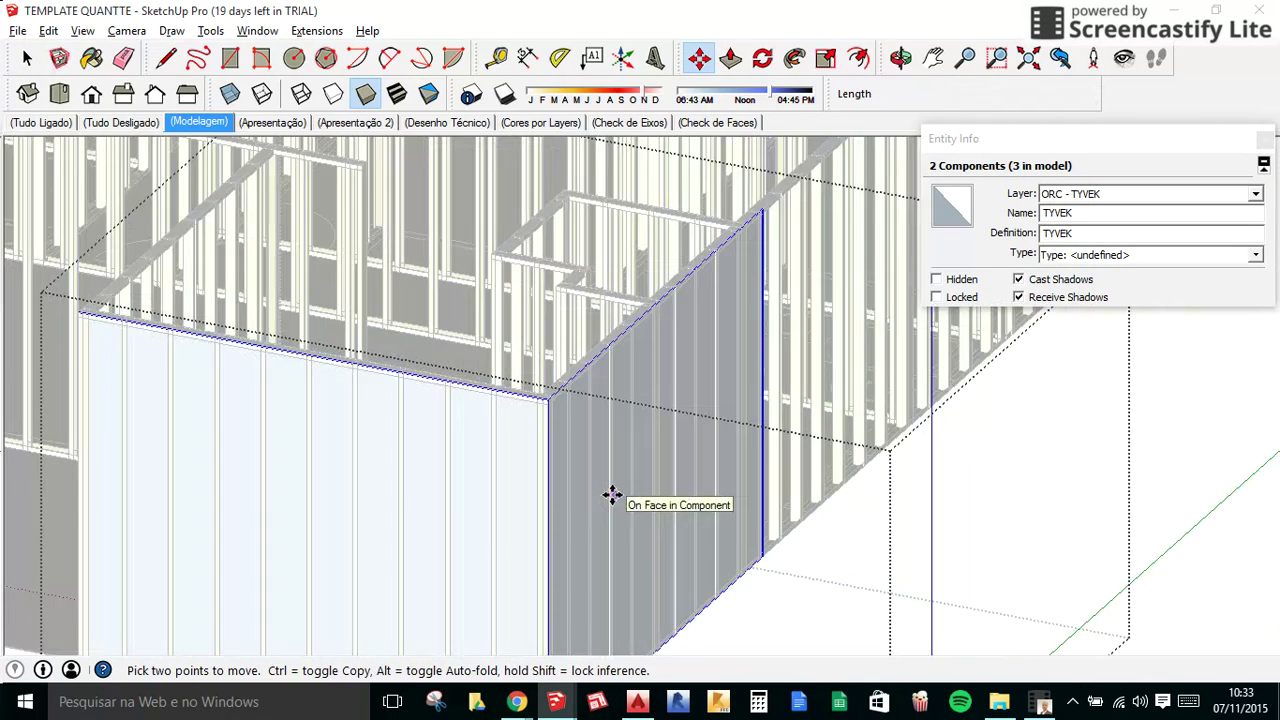
pyautogui.scroll(-2, 612, 495)
pyautogui.press('space')
# Stretch one TYVEK panel along the long wall so it ends at the corner.
pyautogui.click(620, 468)
pyautogui.moveTo(611, 477); pyautogui.dragTo(455, 643, button='middle')
pyautogui.scroll(-3, 455, 643)
pyautogui.press('s')
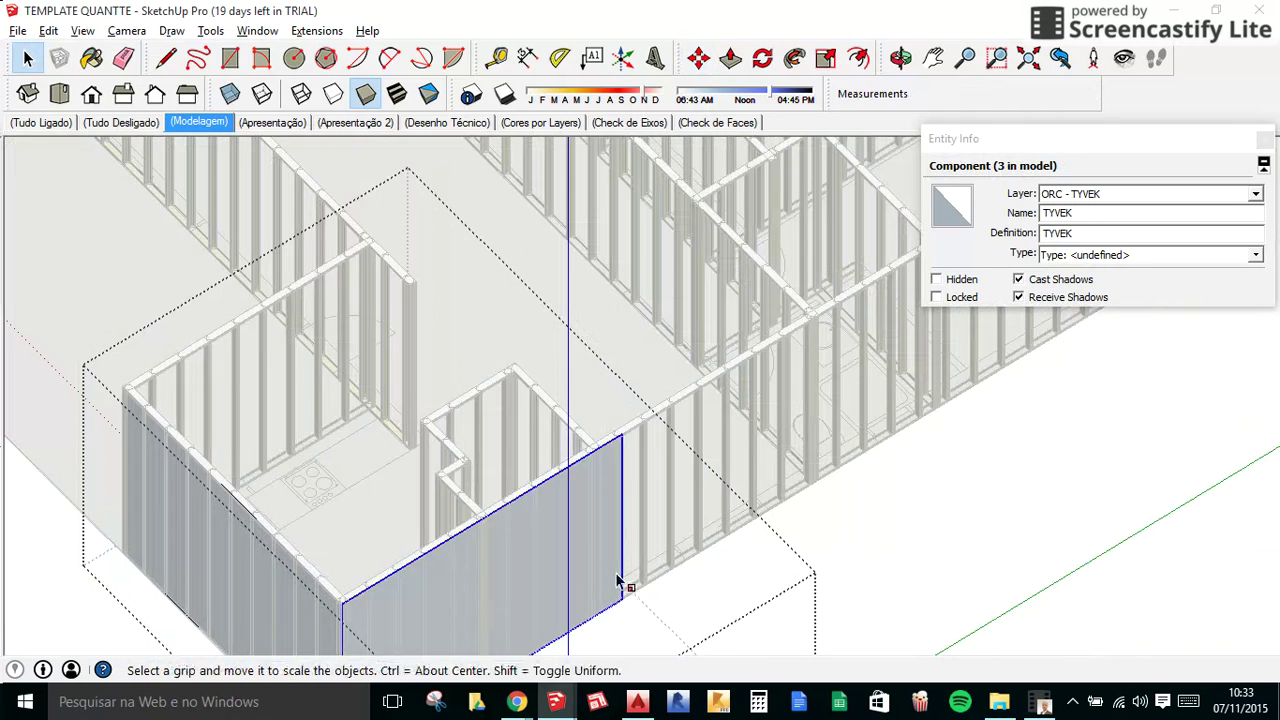
pyautogui.scroll(-2, 360, 612)
pyautogui.click(383, 583)
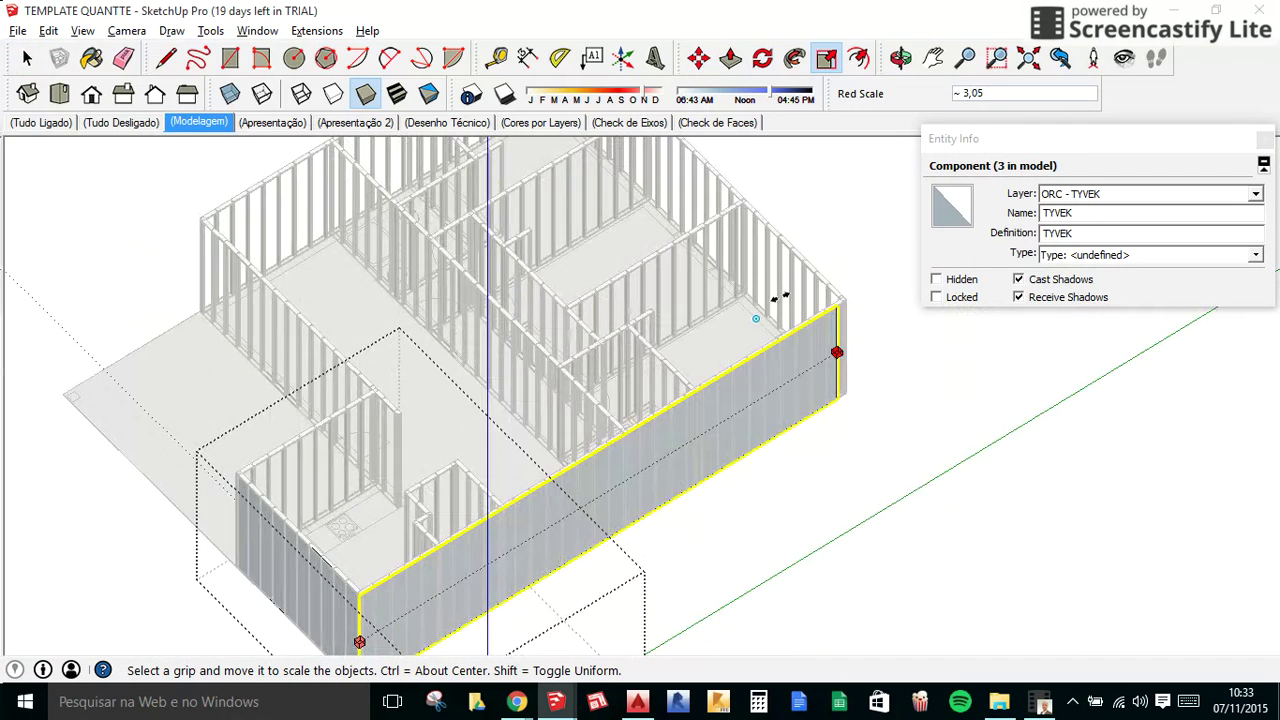
pyautogui.scroll(2, 840, 320)
pyautogui.scroll(3, 845, 275)
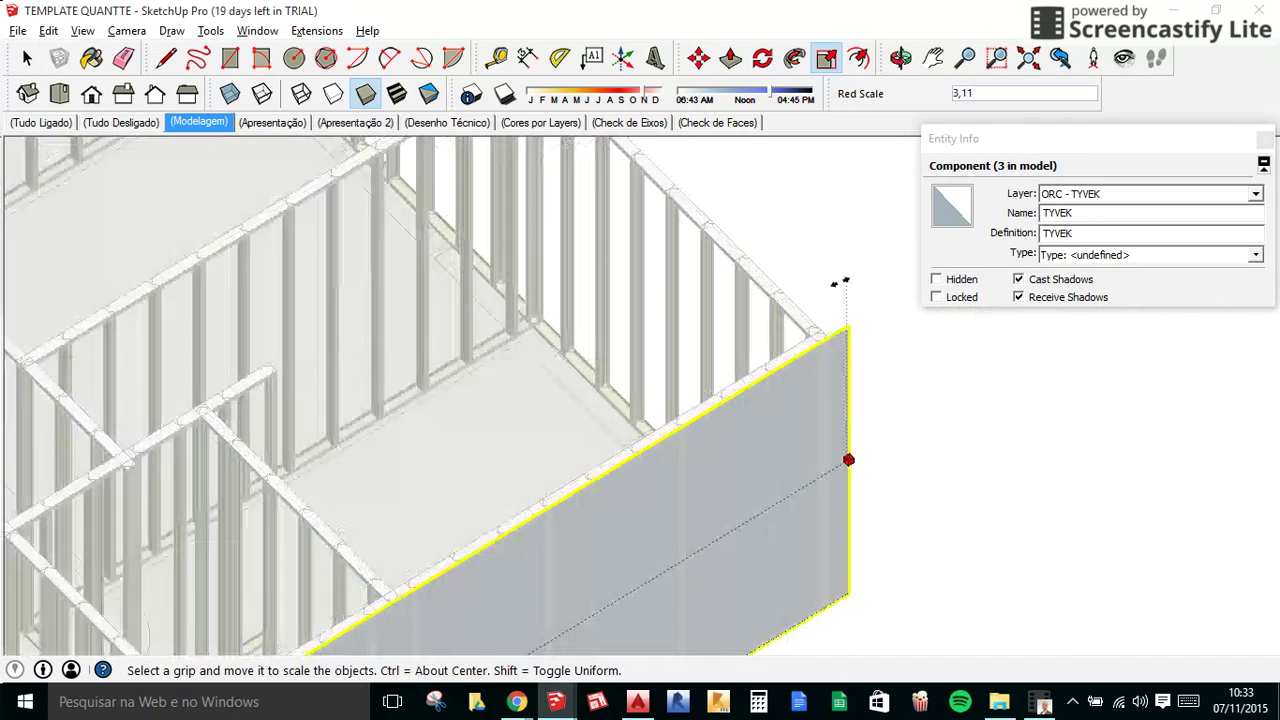
pyautogui.click(829, 337)
# Place a 90° rotated copy along the next wall and adjust its length.
pyautogui.press('q')
pyautogui.click(829, 337)
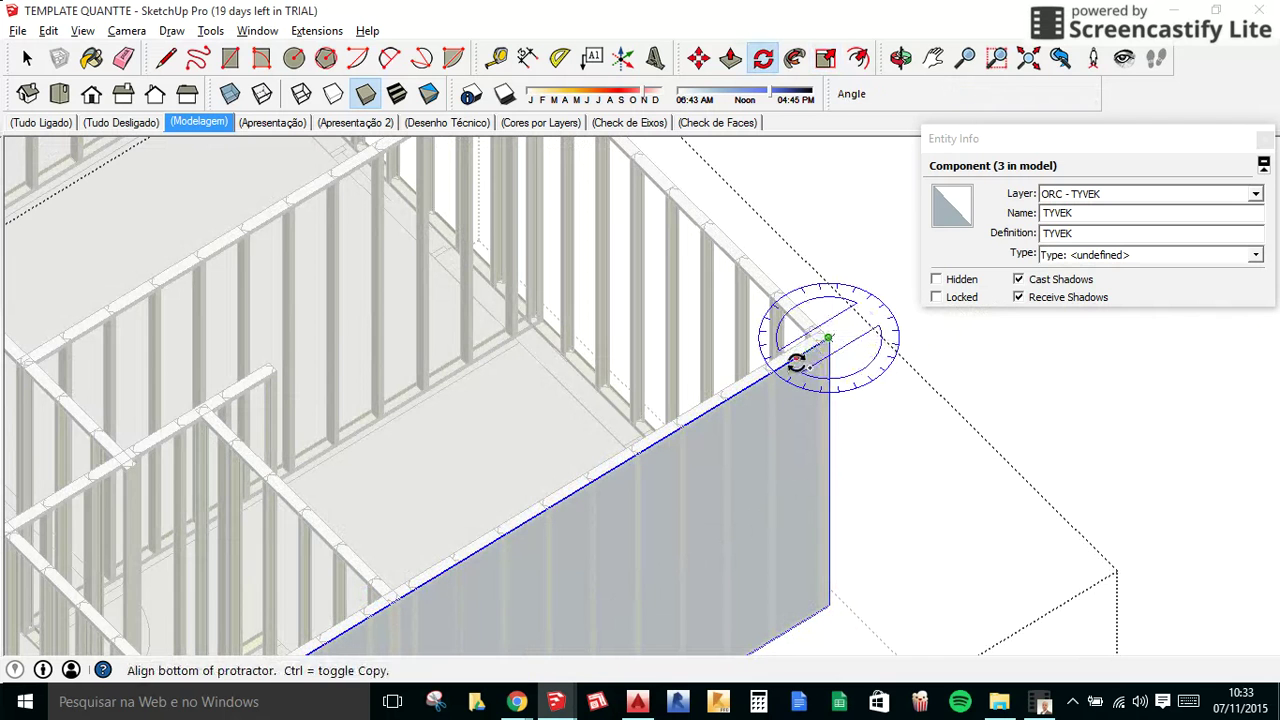
pyautogui.click(797, 346)
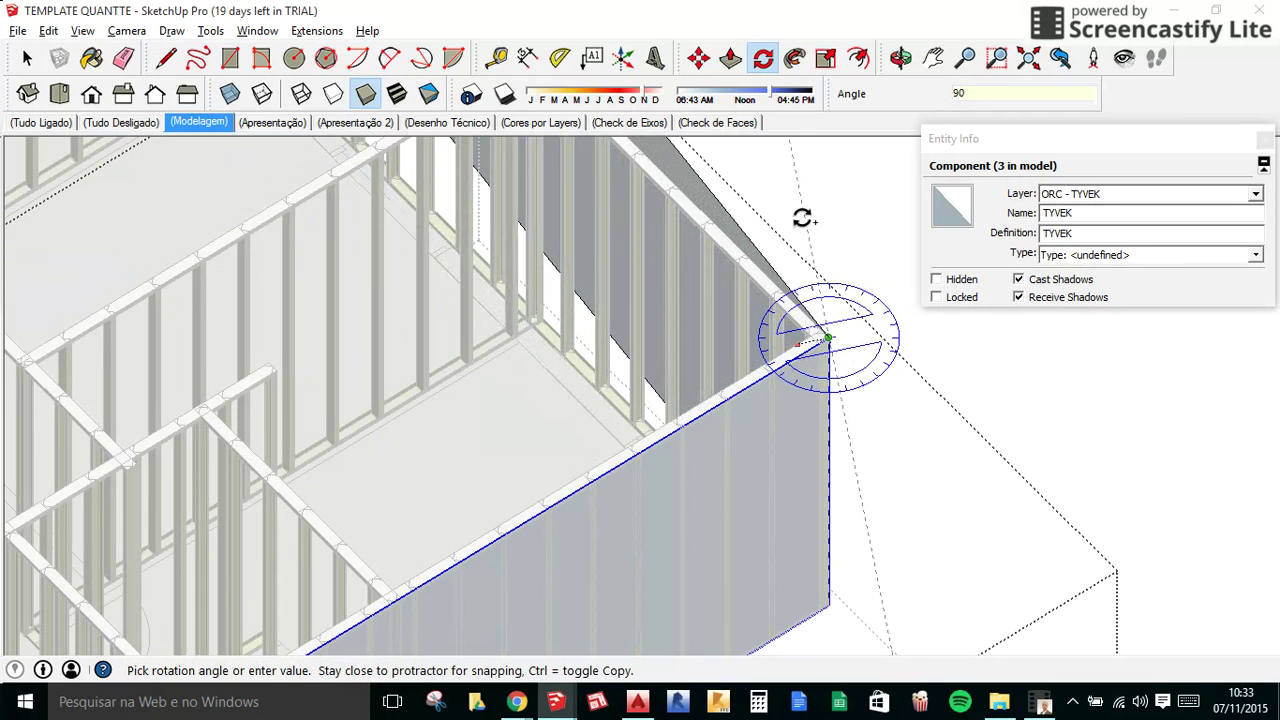
pyautogui.click(802, 218)
pyautogui.moveTo(766, 591)
pyautogui.mouseDown(button='middle')
pyautogui.moveTo(766, 457)
pyautogui.moveTo(749, 457)
pyautogui.moveTo(676, 382)
pyautogui.moveTo(405, 382)
pyautogui.mouseUp(button='middle')
pyautogui.press('s')
pyautogui.moveTo(272, 369); pyautogui.dragTo(391, 292)
pyautogui.scroll(2, 400, 300)
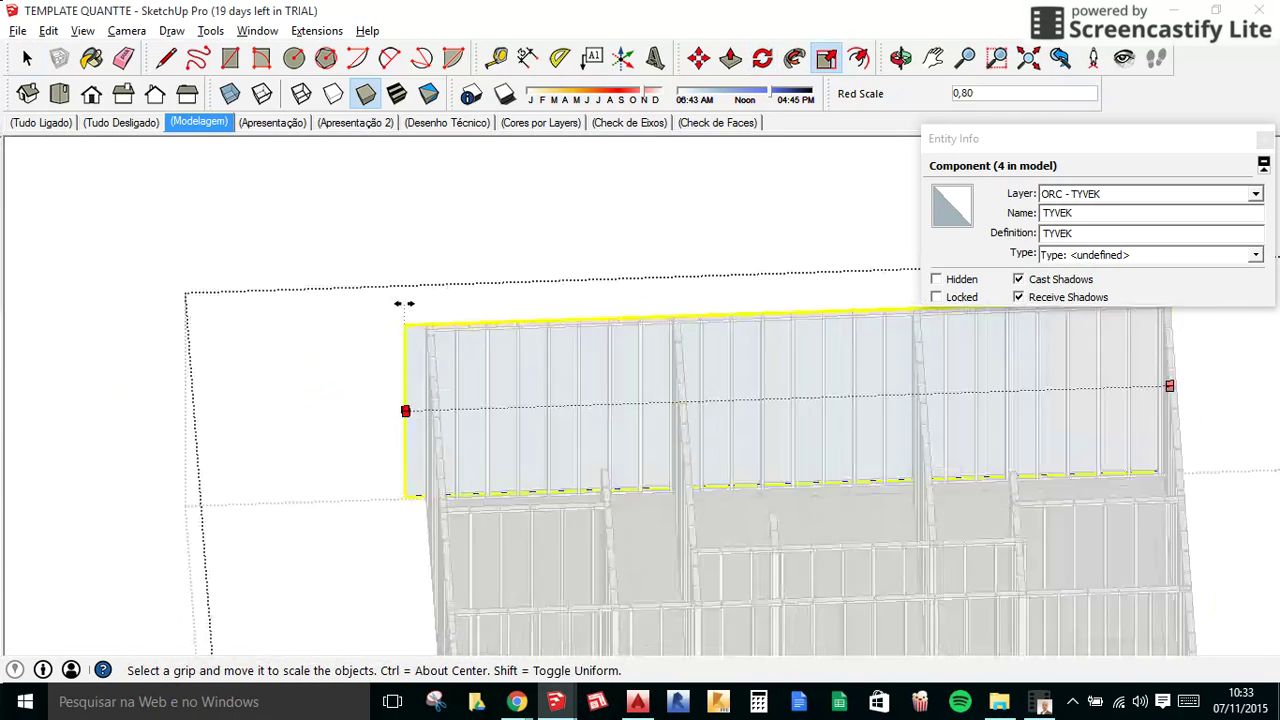
pyautogui.scroll(2, 420, 325)
pyautogui.click(423, 332)
# Turn the panel 90° around the wall corner.
pyautogui.press('q')
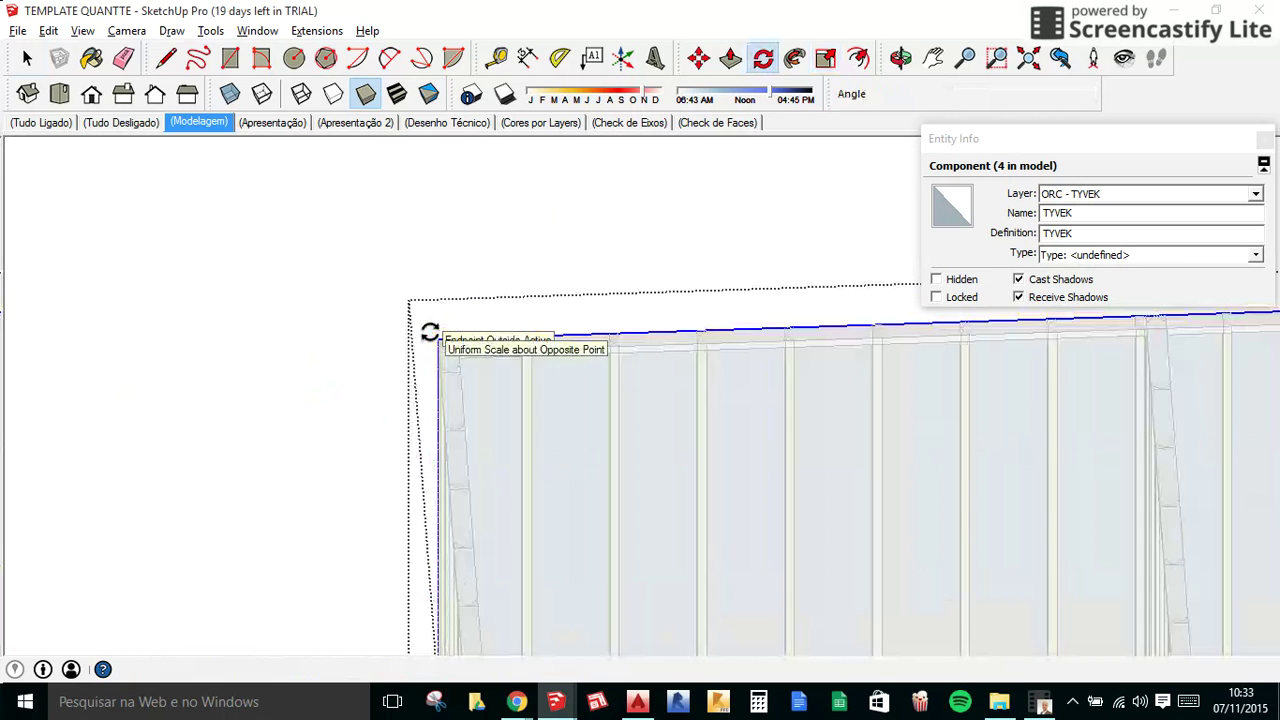
pyautogui.click(437, 340)
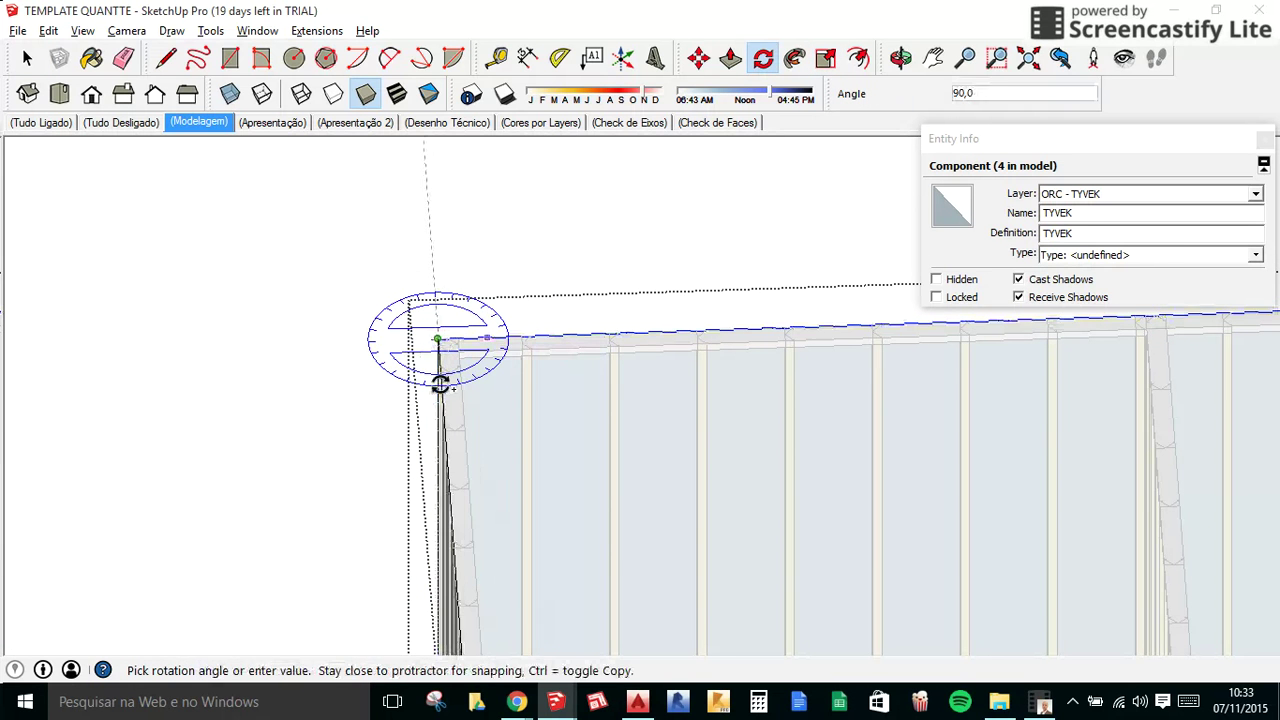
pyautogui.click(507, 340)
pyautogui.press('space')
pyautogui.scroll(-2, 540, 320)
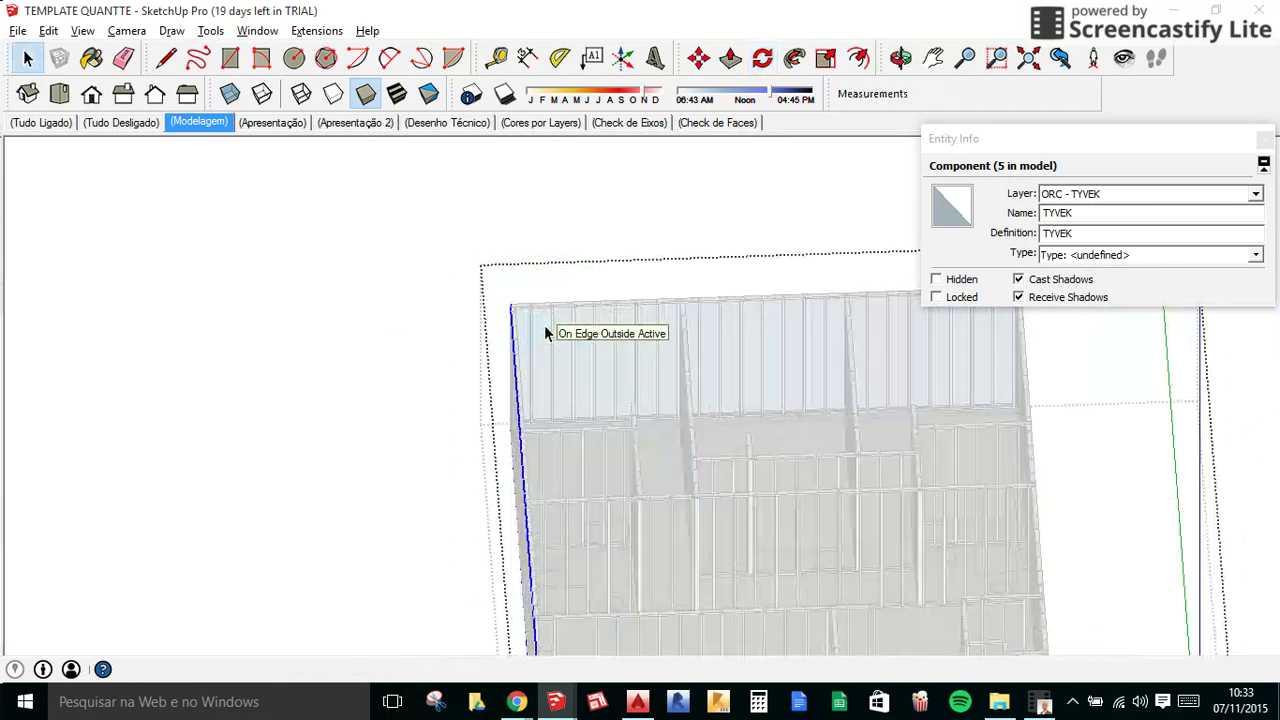
pyautogui.scroll(-2, 470, 345)
pyautogui.moveTo(450, 352); pyautogui.dragTo(783, 343, button='middle')
pyautogui.scroll(3, 660, 501)
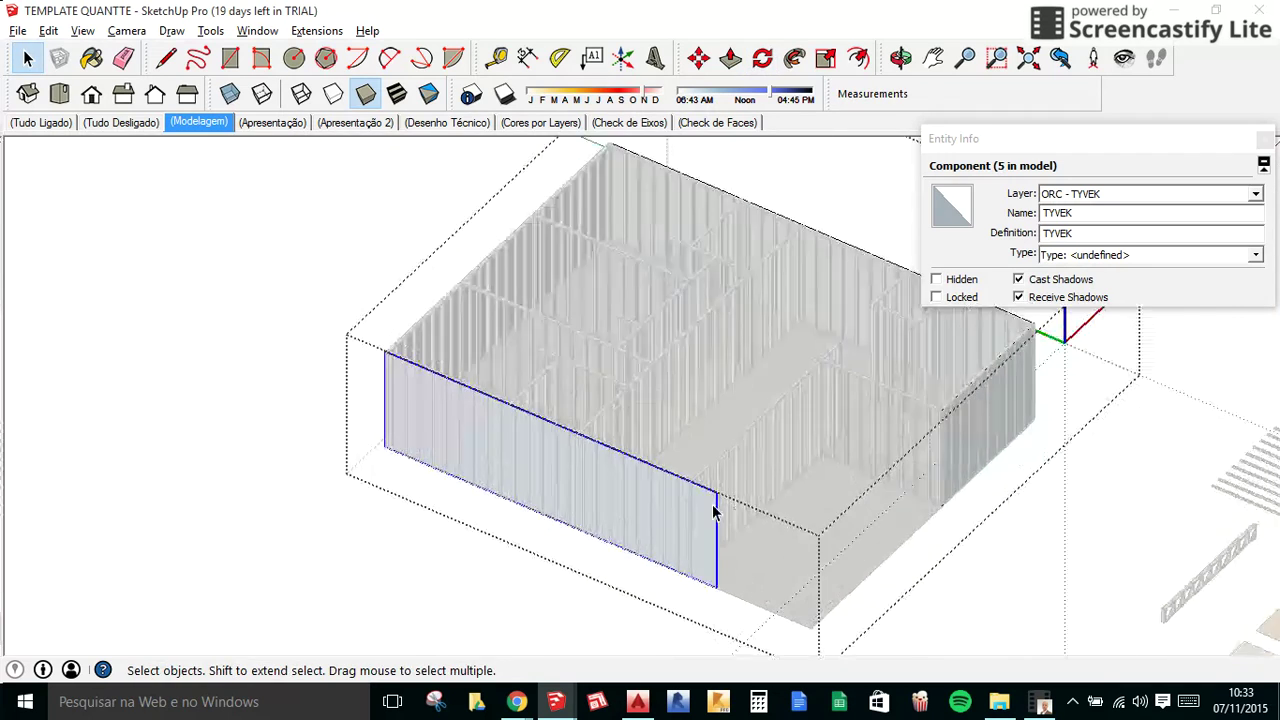
# Resize the selected panel's length from its side.
pyautogui.press('s')
pyautogui.click(700, 545)
pyautogui.scroll(2, 688, 470)
pyautogui.scroll(1, 688, 468)
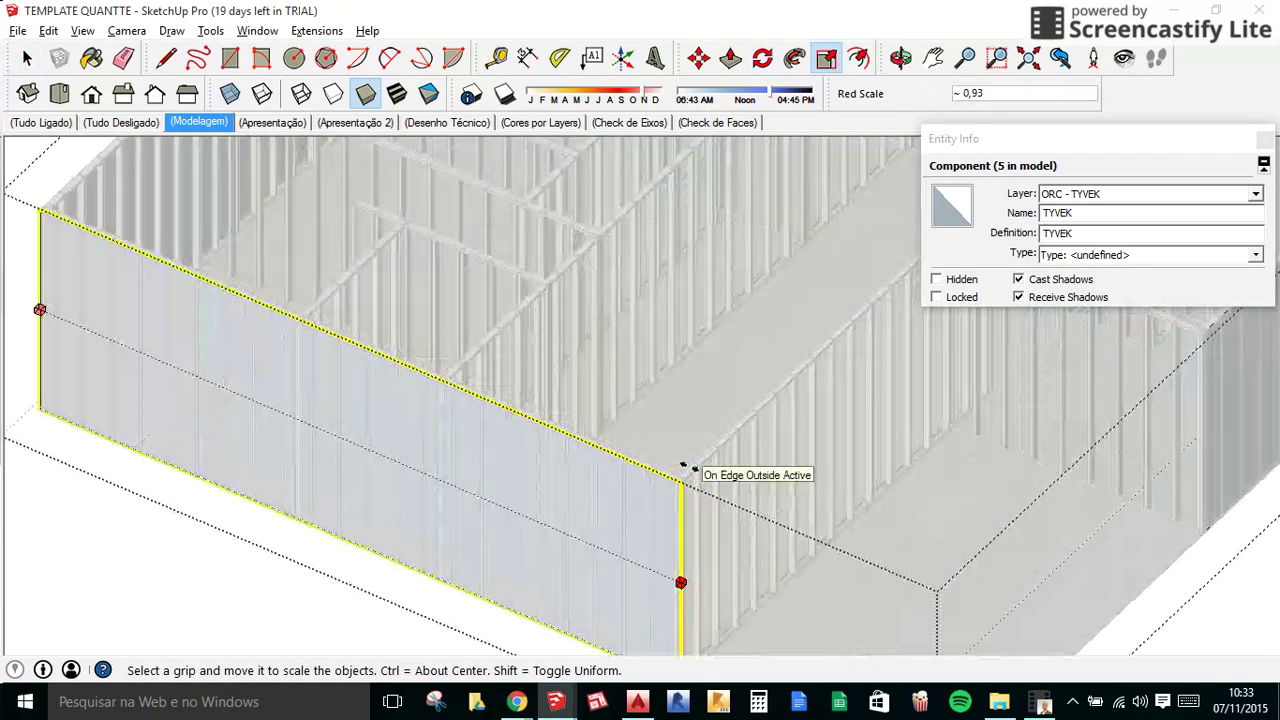
pyautogui.scroll(1, 690, 465)
# Place a 90° rotated copy of the panel along the interior wall.
pyautogui.press('q')
pyautogui.scroll(2, 675, 500)
pyautogui.scroll(1, 675, 500)
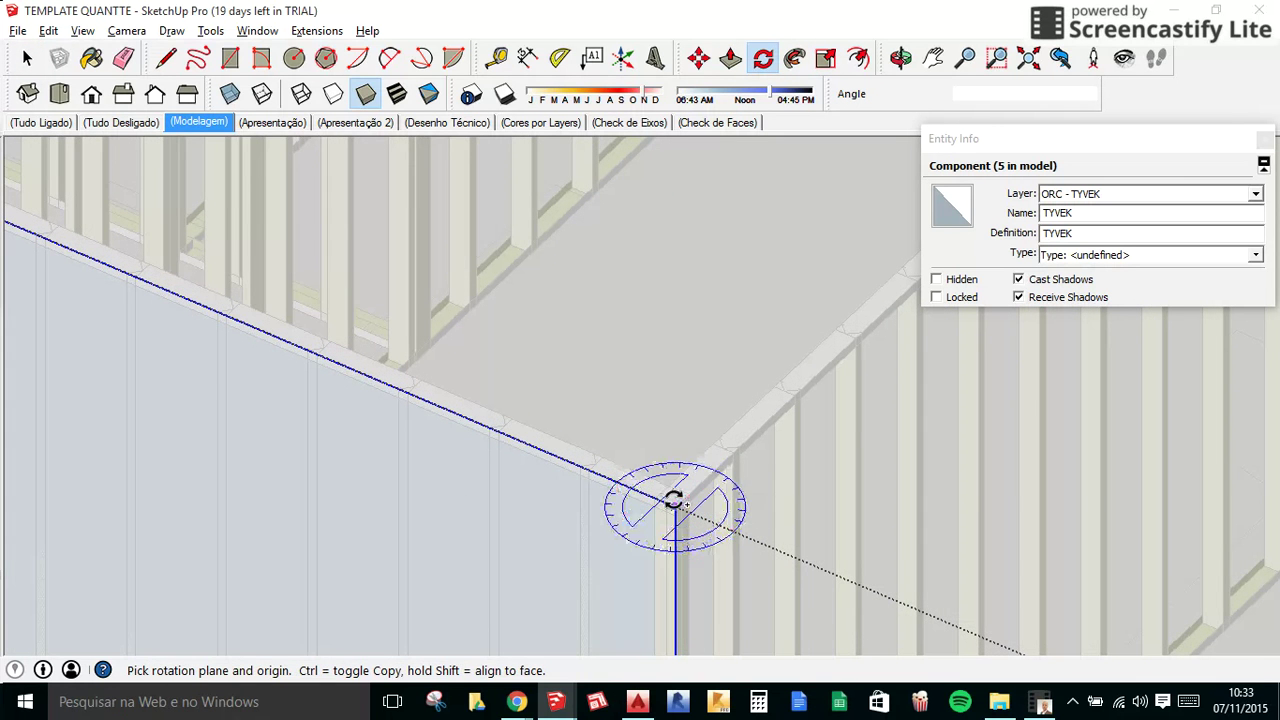
pyautogui.scroll(1, 673, 503)
pyautogui.moveTo(675, 505); pyautogui.dragTo(635, 490)
pyautogui.scroll(-1, 720, 460)
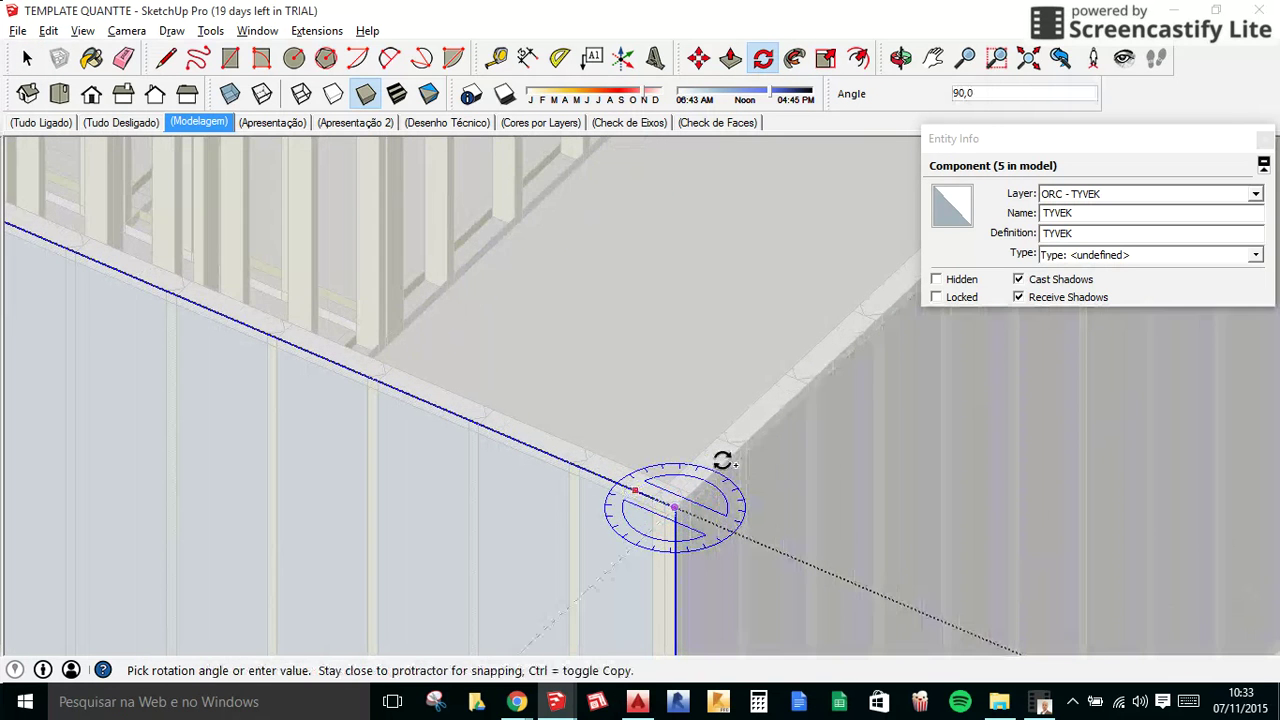
pyautogui.click(720, 458)
pyautogui.scroll(-2, 457, 508)
pyautogui.moveTo(363, 508); pyautogui.dragTo(665, 477, button='middle')
pyautogui.scroll(-1, 665, 477)
# Place another 90° rotated copy on the adjoining wall, pivoting at its top corner.
pyautogui.press('s')
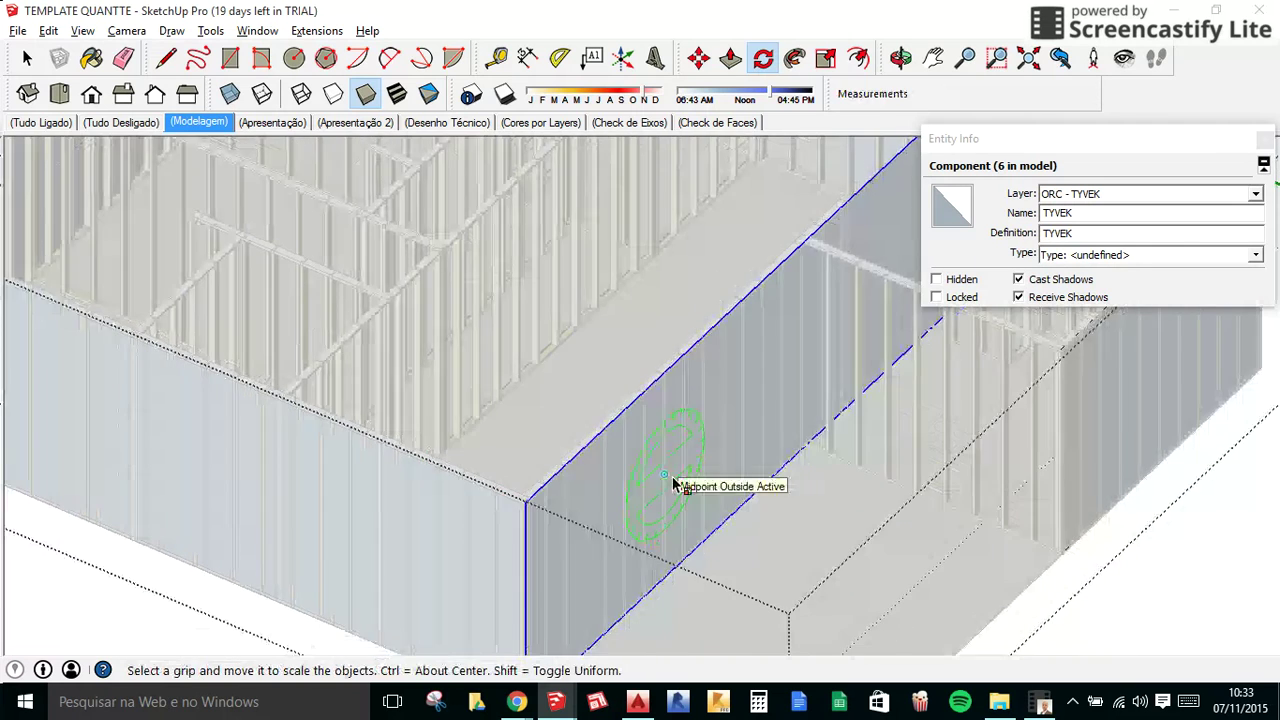
pyautogui.scroll(-1, 680, 460)
pyautogui.scroll(-1, 686, 429)
pyautogui.scroll(2, 880, 270)
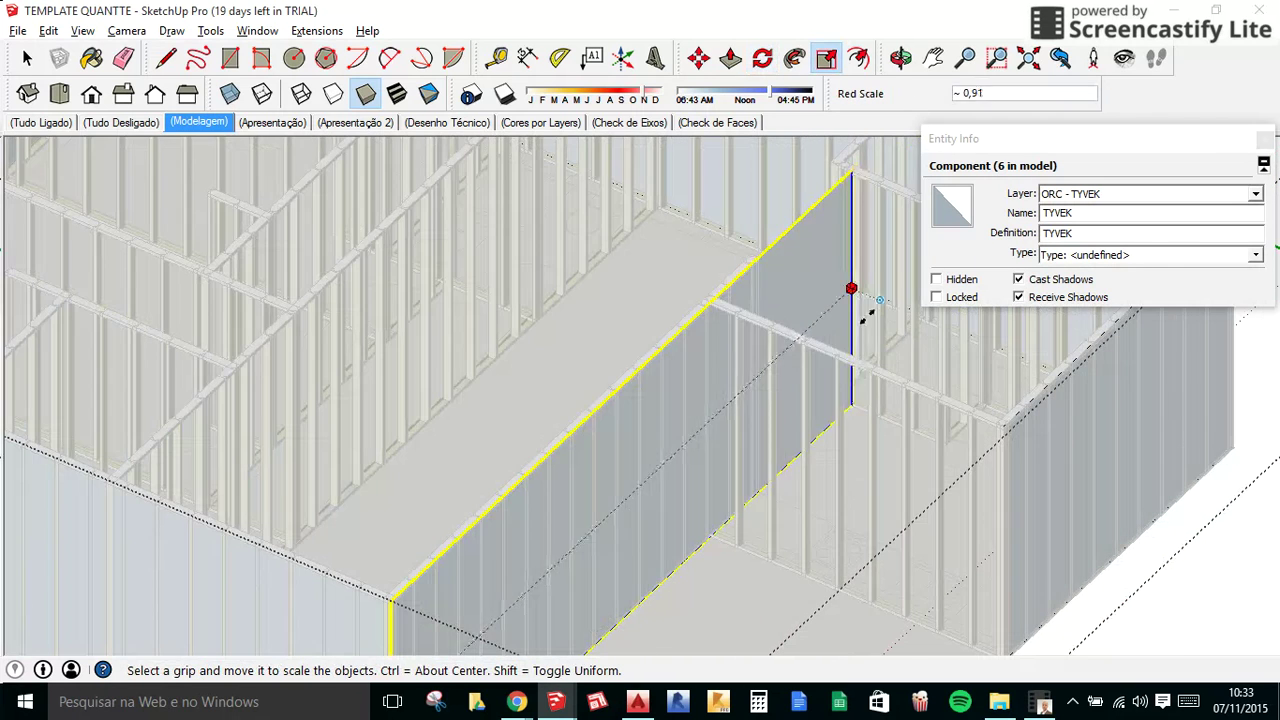
pyautogui.scroll(2, 715, 305)
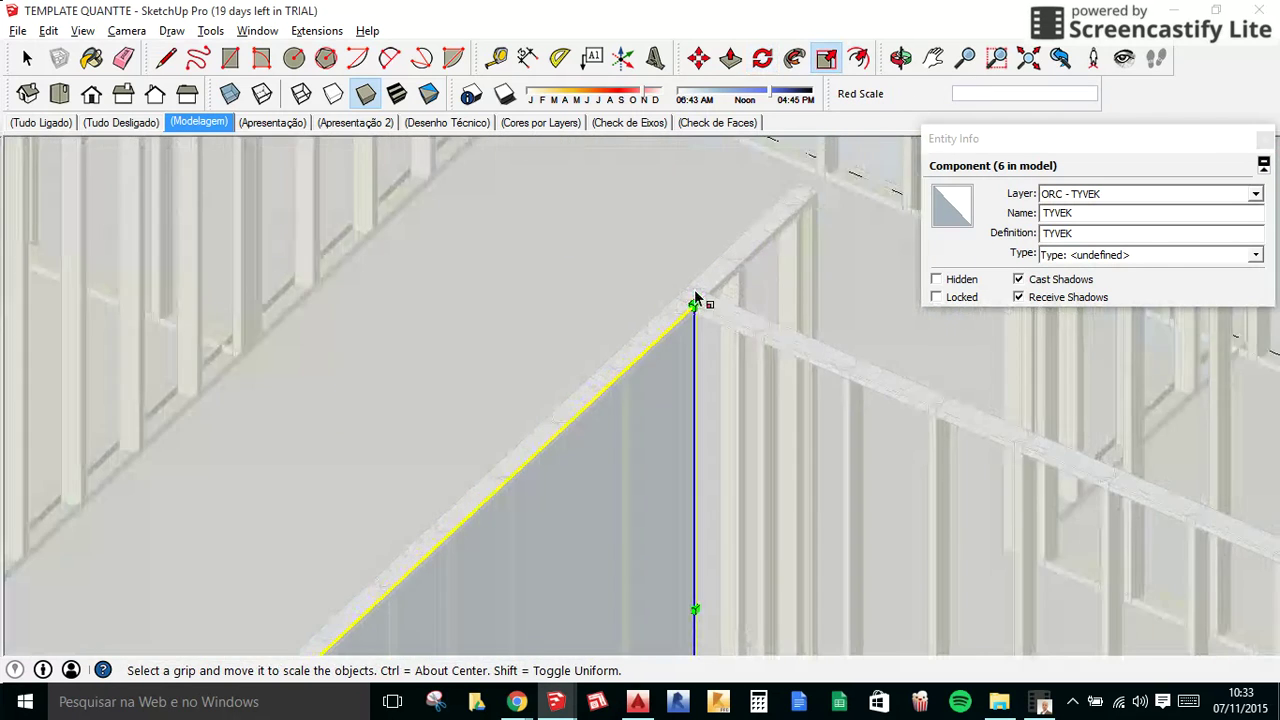
pyautogui.press('q')
pyautogui.scroll(1, 693, 318)
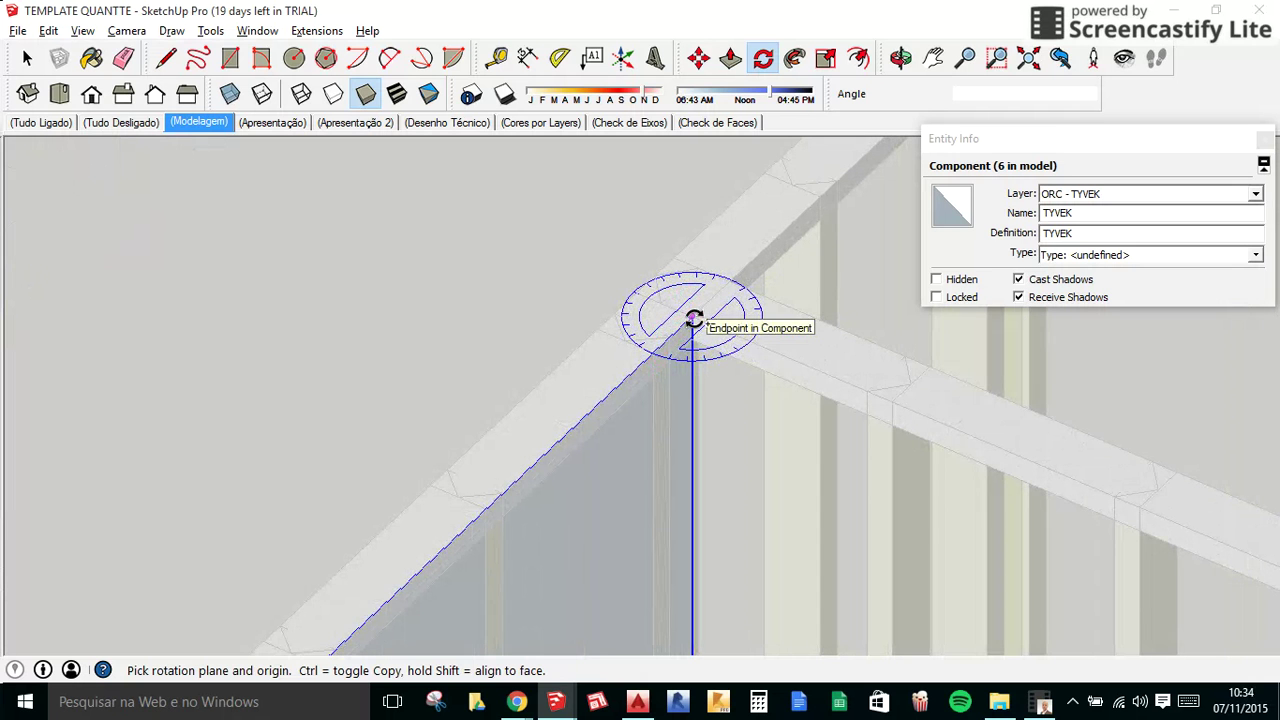
pyautogui.click(692, 318)
pyautogui.click(669, 338)
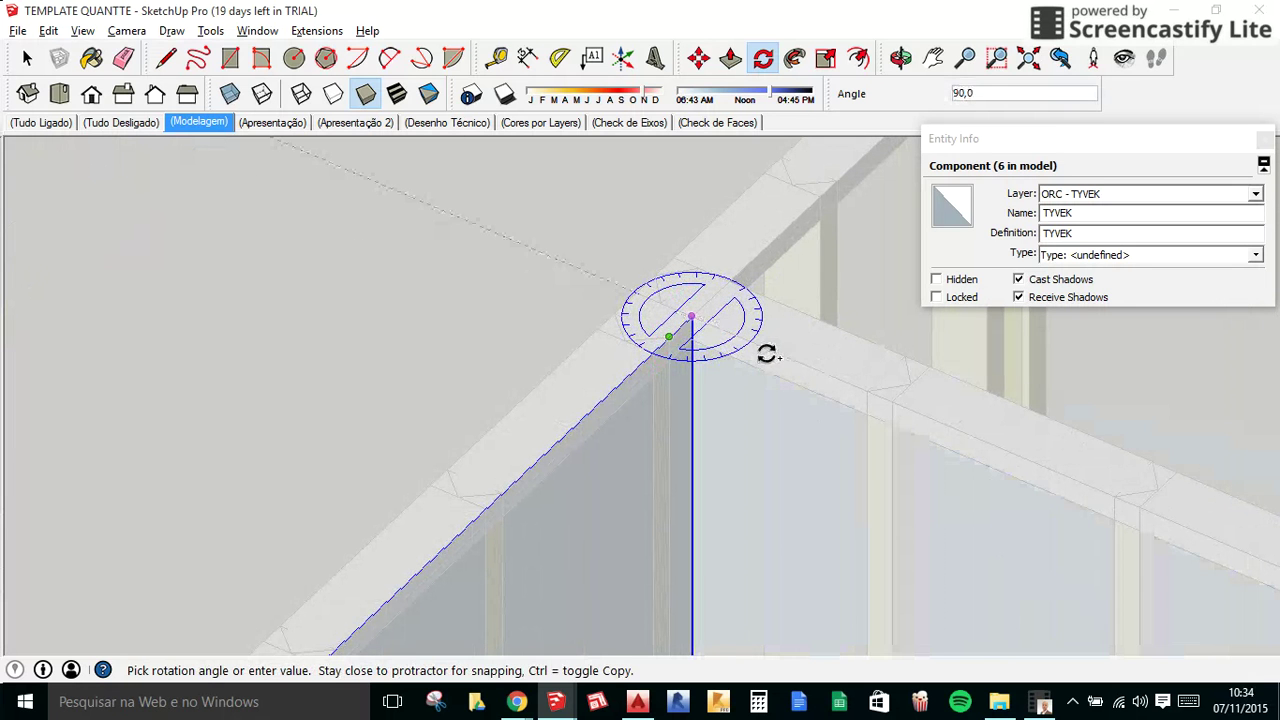
pyautogui.click(766, 353)
pyautogui.scroll(-2, 420, 366)
pyautogui.scroll(-2, 414, 371)
pyautogui.scroll(-2, 414, 371)
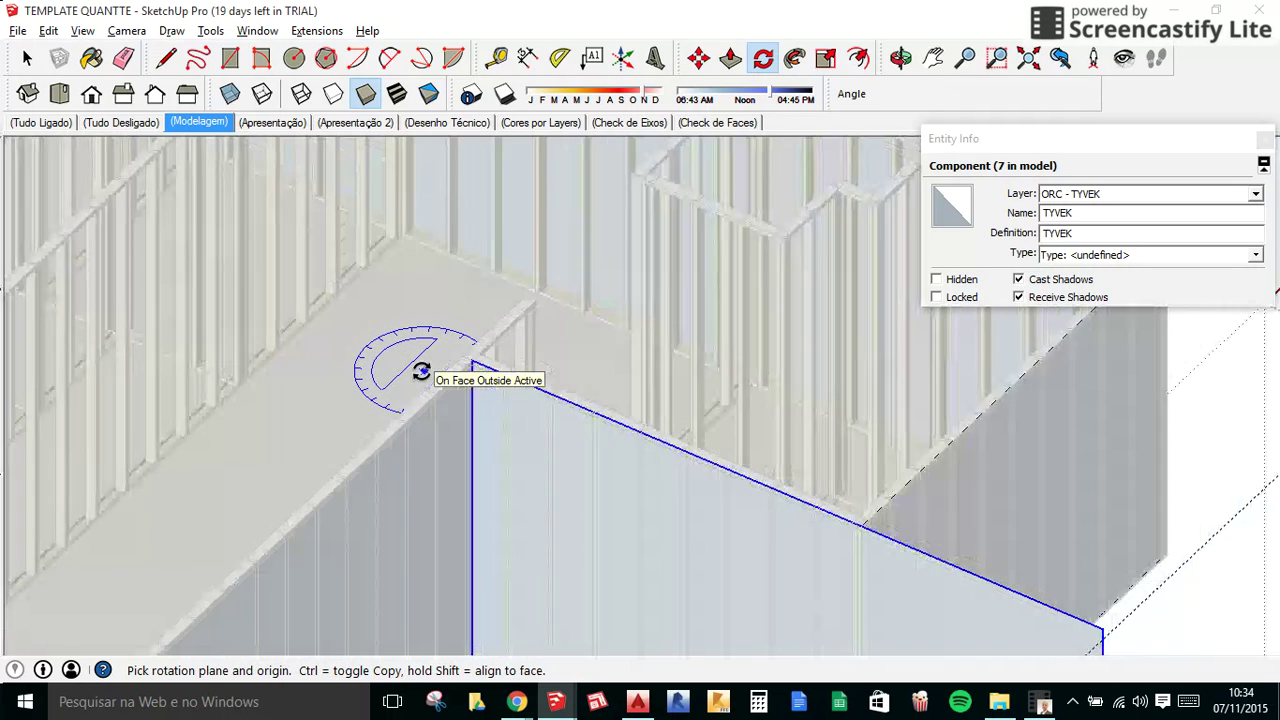
pyautogui.scroll(-1, 498, 312)
pyautogui.scroll(-3, 498, 312)
pyautogui.press('space')
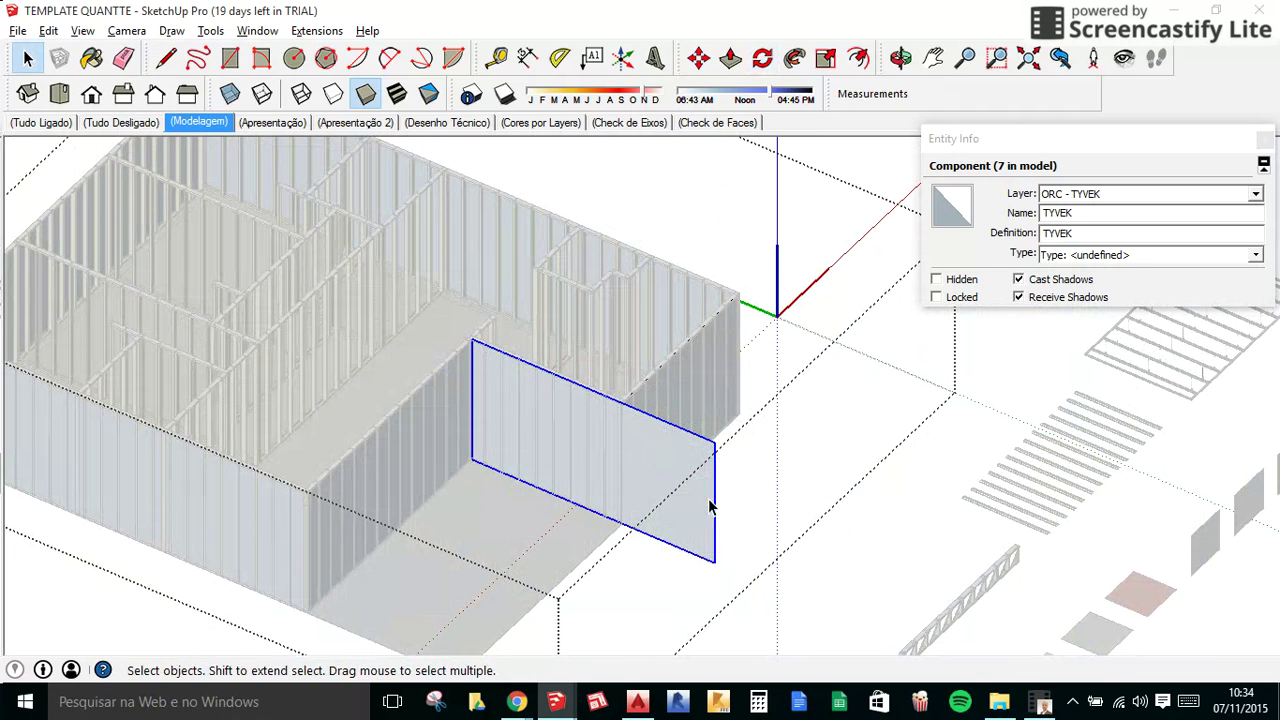
# Narrow the last panel so it ends at the wall, then orbit the whole model.
pyautogui.press('s')
pyautogui.click(709, 503)
pyautogui.click(684, 407)
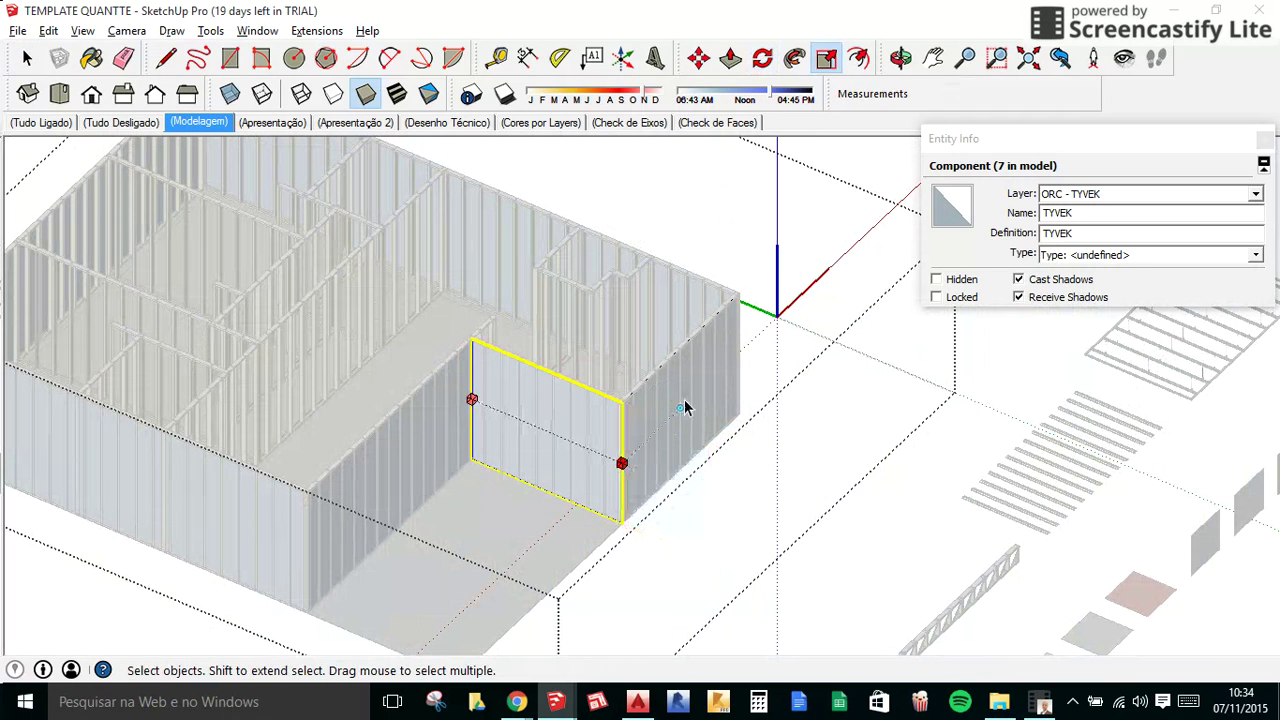
pyautogui.scroll(-3, 675, 405)
pyautogui.scroll(-2, 700, 320)
pyautogui.moveTo(728, 243)
pyautogui.mouseDown(button='middle')
pyautogui.moveTo(686, 289)
pyautogui.moveTo(703, 374)
pyautogui.moveTo(618, 568)
pyautogui.mouseUp(button='middle')
# Hide the ORC - TYVEK layer in the Layers list and select the white drywall swatch.
pyautogui.scroll(2, 731, 361)
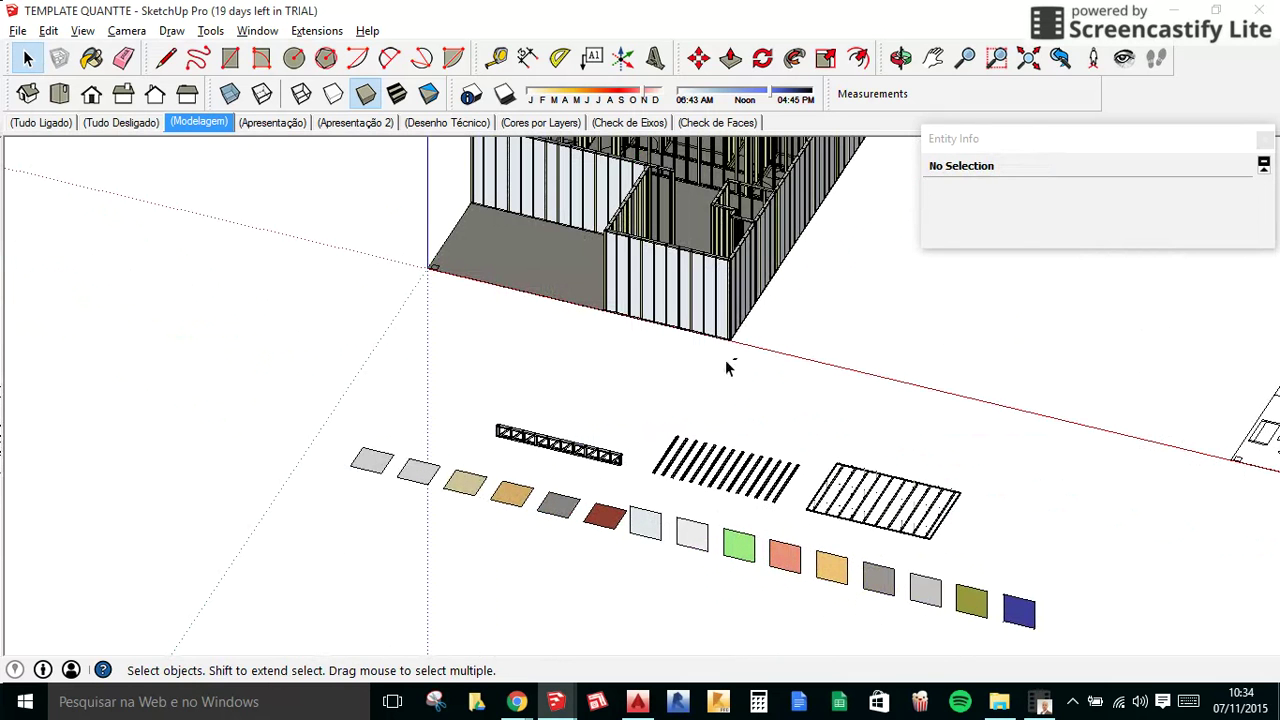
pyautogui.hotkey('shift', 'l')
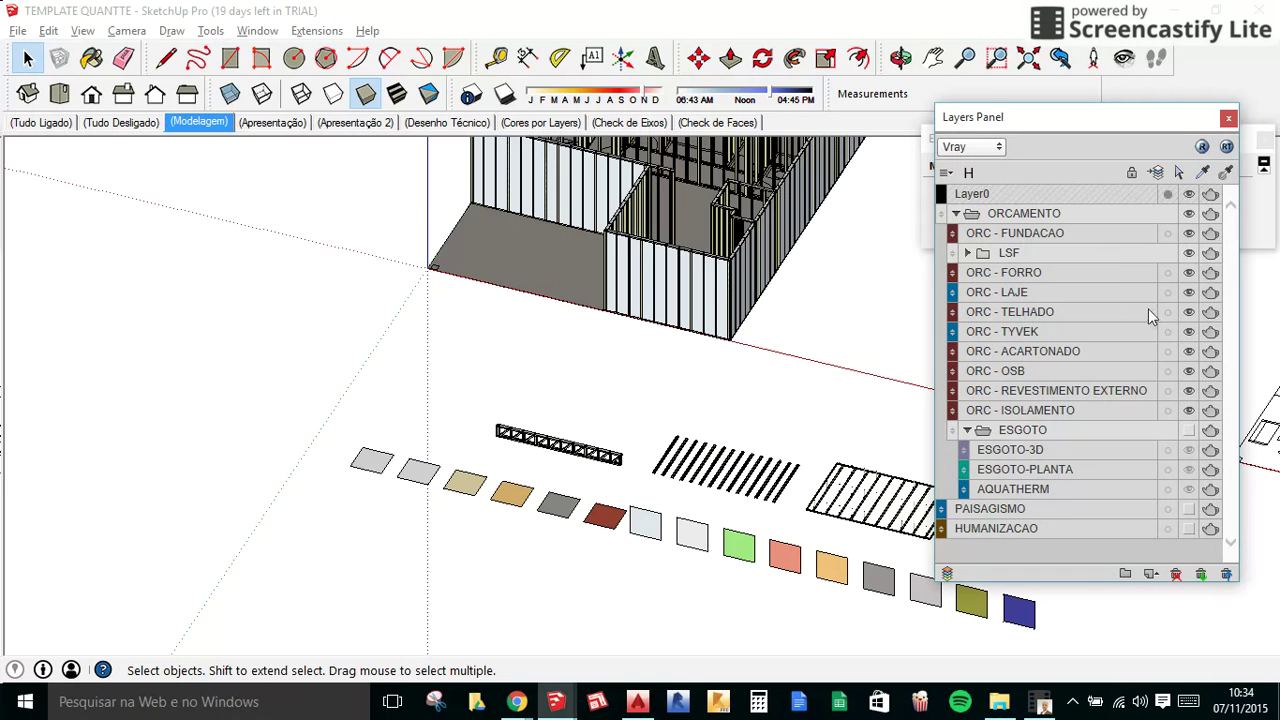
pyautogui.click(1189, 332)
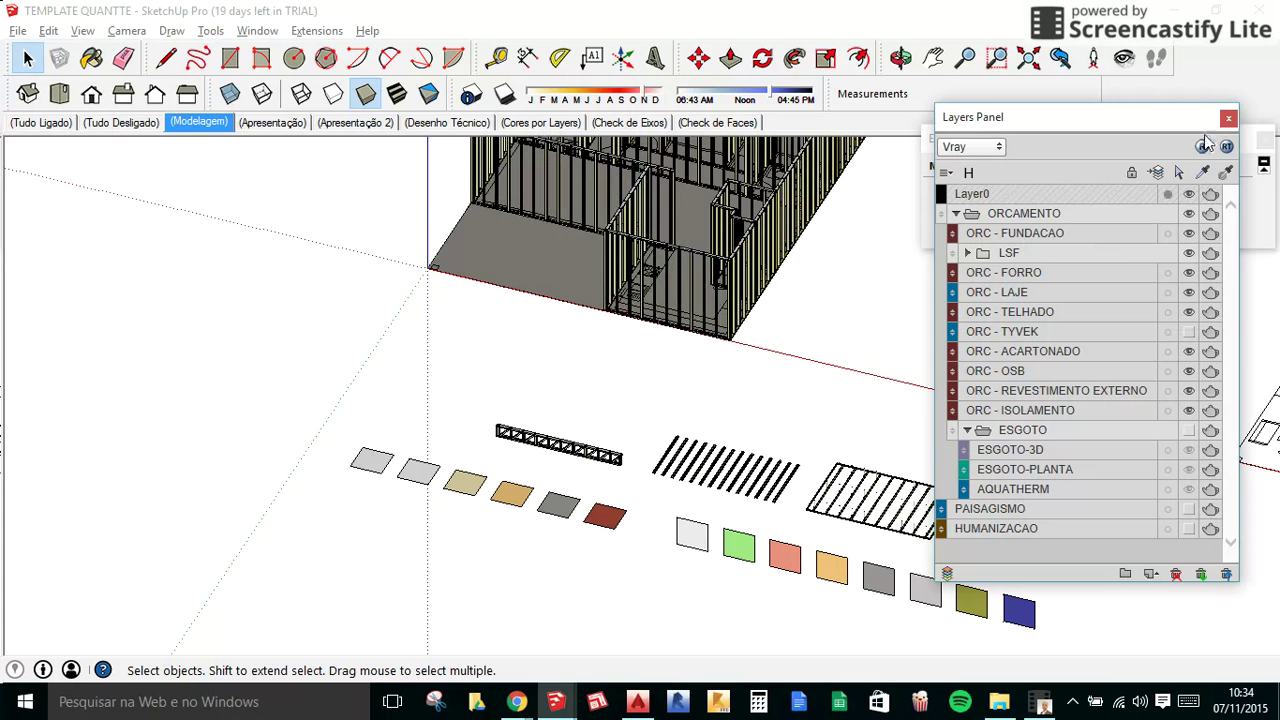
pyautogui.click(1228, 120)
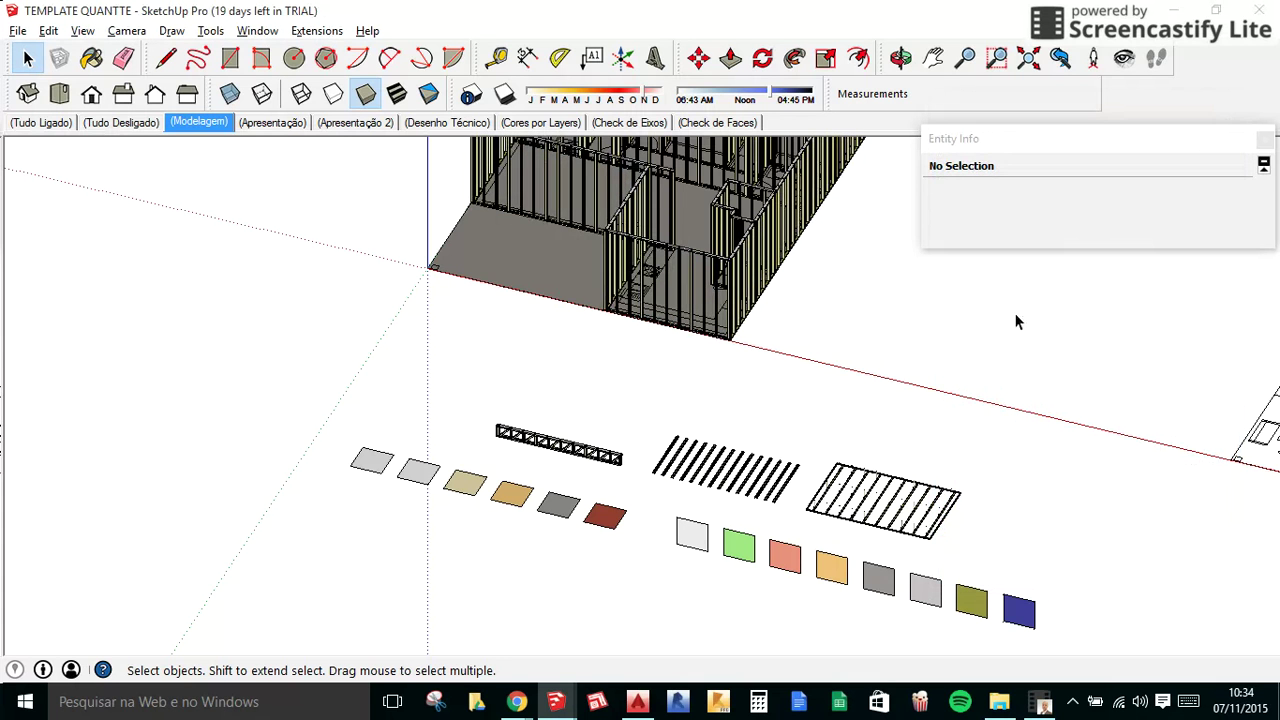
pyautogui.click(706, 541)
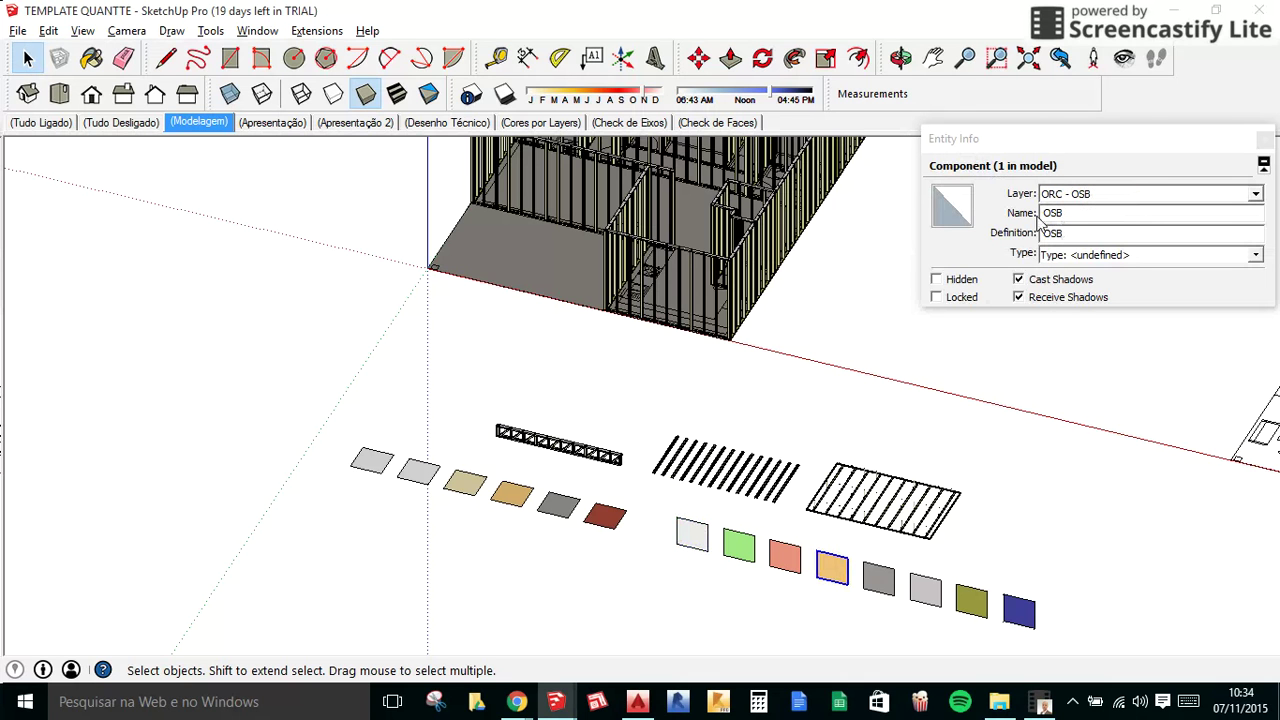
# Copy the selected OSB panel with Move and place the copy at the wall corner.
pyautogui.scroll(2, 845, 585)
pyautogui.press('m')
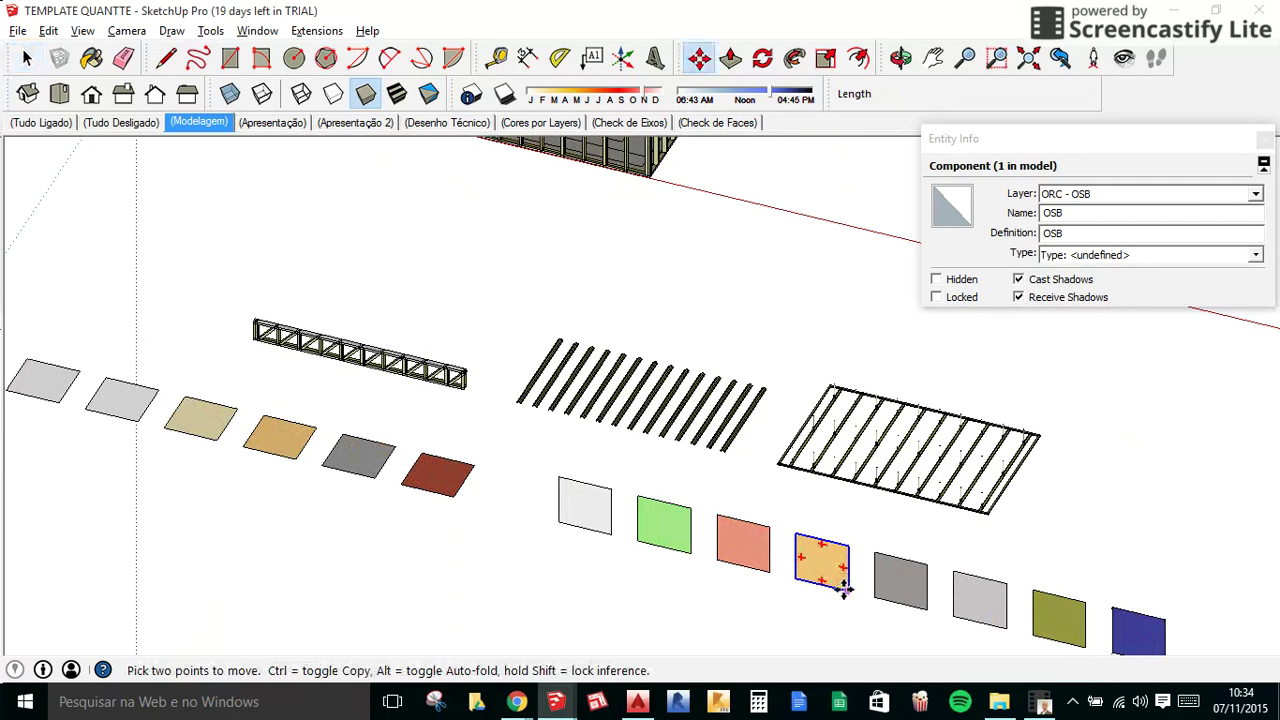
pyautogui.click(845, 592)
pyautogui.press('ctrl')
pyautogui.scroll(-3, 726, 343)
pyautogui.scroll(3, 726, 343)
pyautogui.scroll(3, 777, 409)
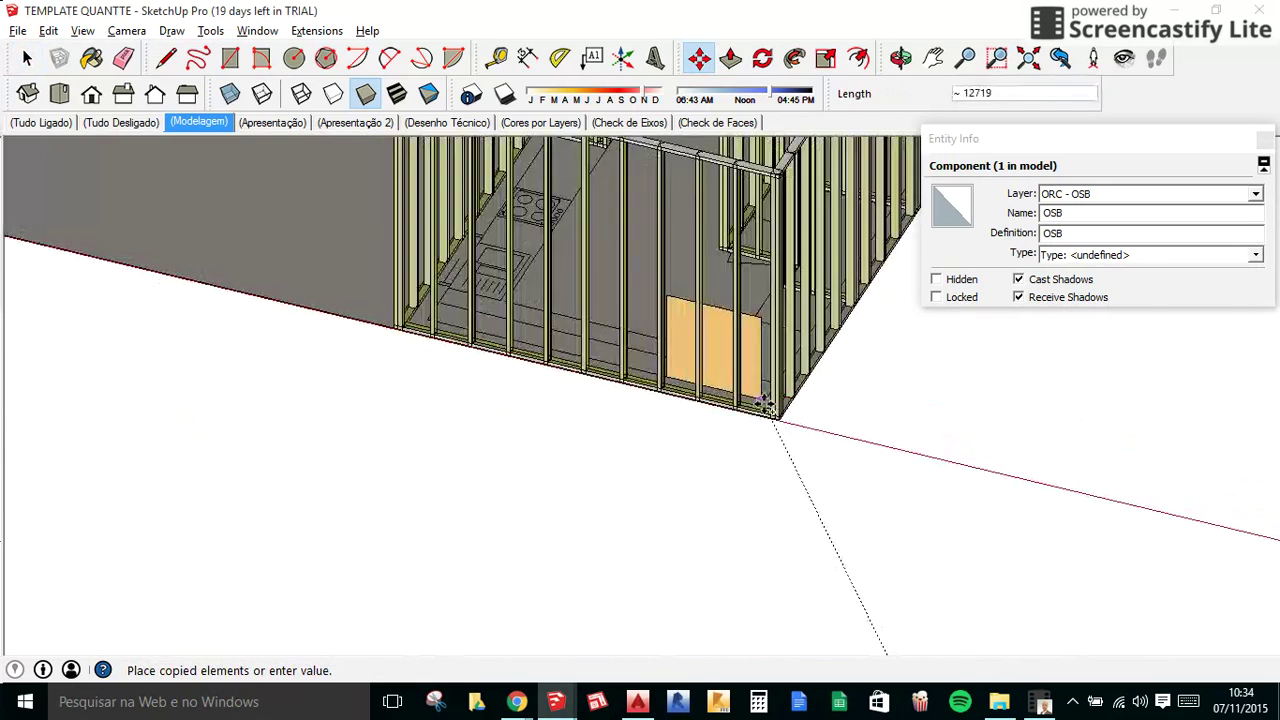
pyautogui.scroll(2, 787, 424)
pyautogui.scroll(2, 789, 432)
pyautogui.scroll(2, 785, 437)
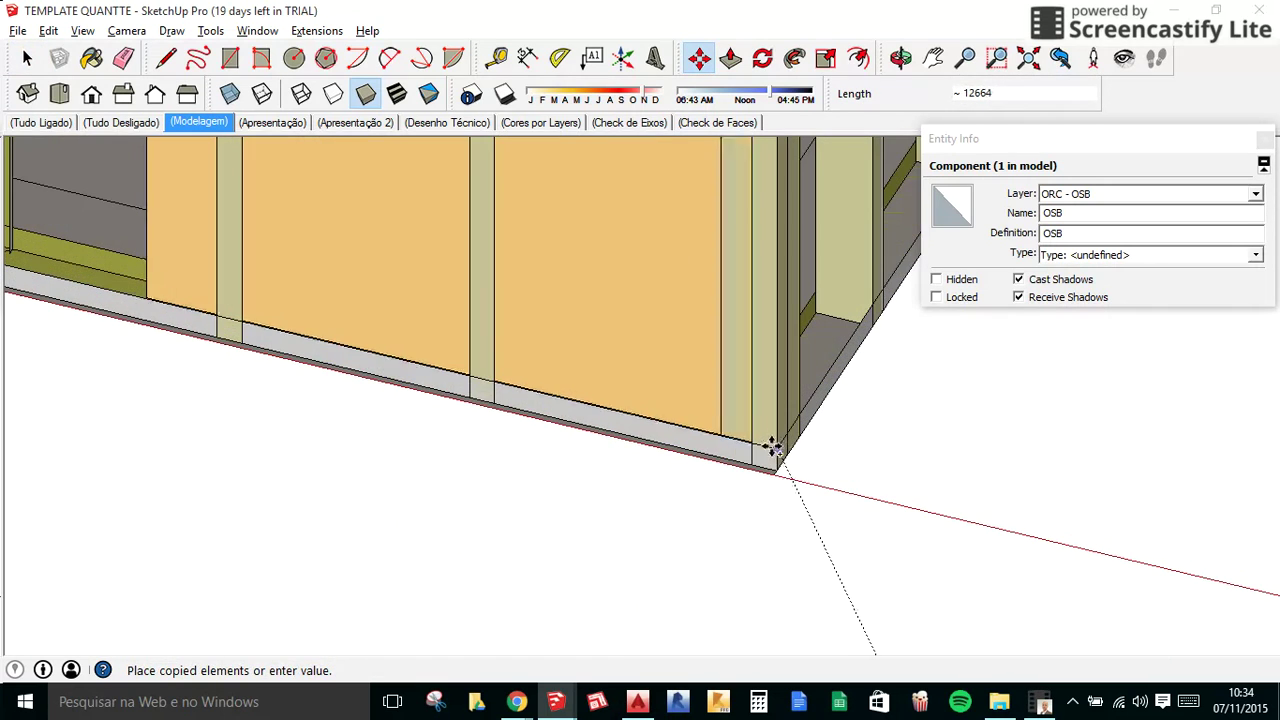
pyautogui.click(773, 462)
# Scale the OSB copy to full wall height and widen it along the wall.
pyautogui.scroll(-5, 771, 500)
pyautogui.press('s')
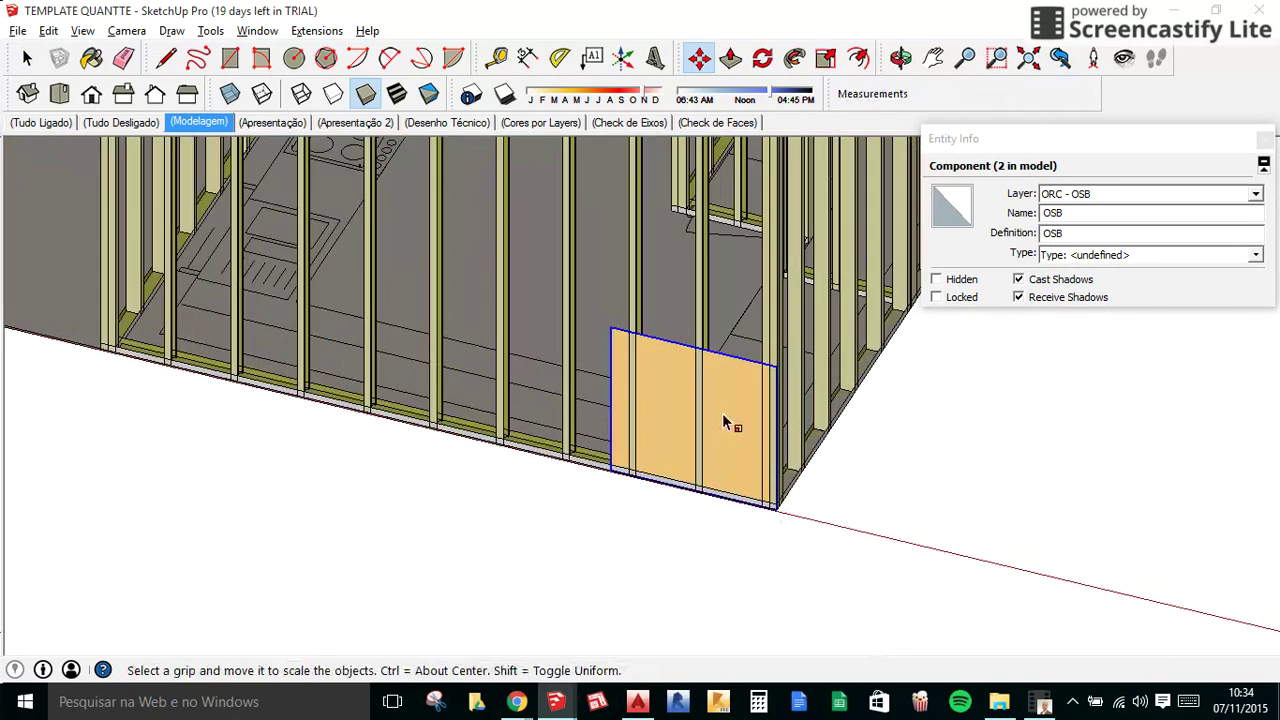
pyautogui.moveTo(690, 345)
pyautogui.mouseDown()
pyautogui.moveTo(708, 423)
pyautogui.moveTo(743, 220)
pyautogui.mouseUp()
pyautogui.scroll(-2, 708, 423)
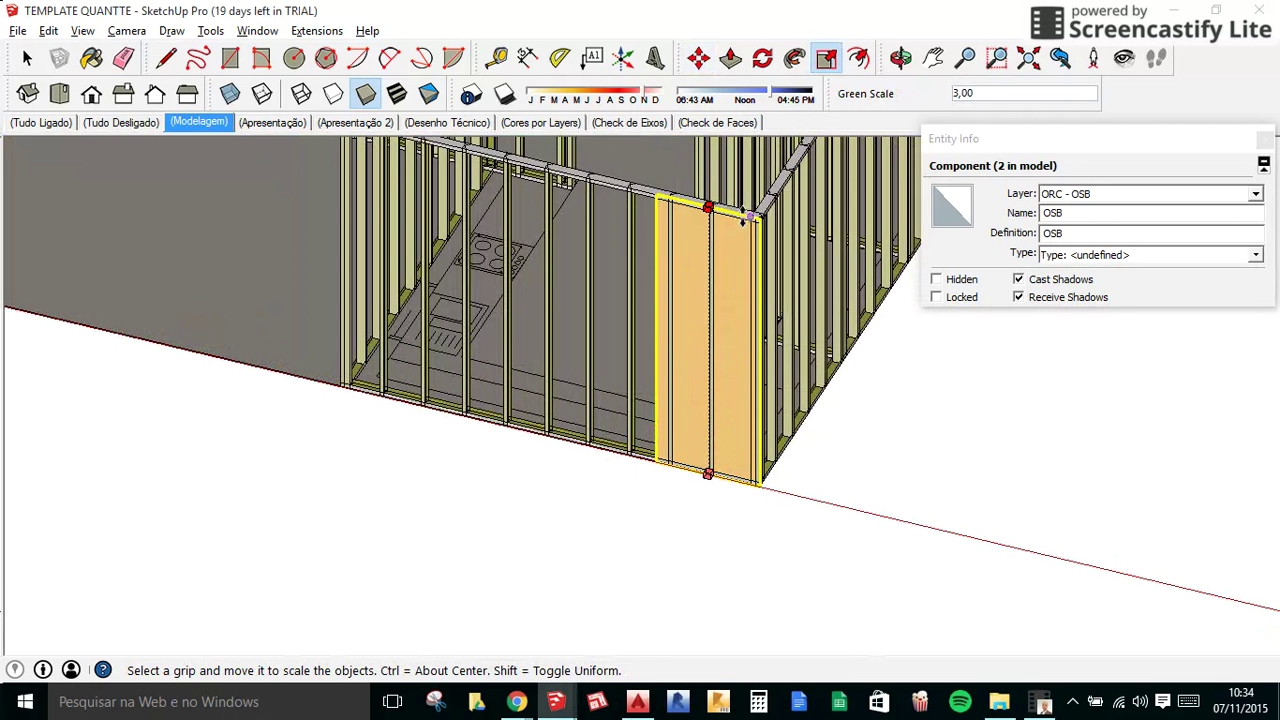
pyautogui.click(655, 330)
pyautogui.scroll(2, 691, 337)
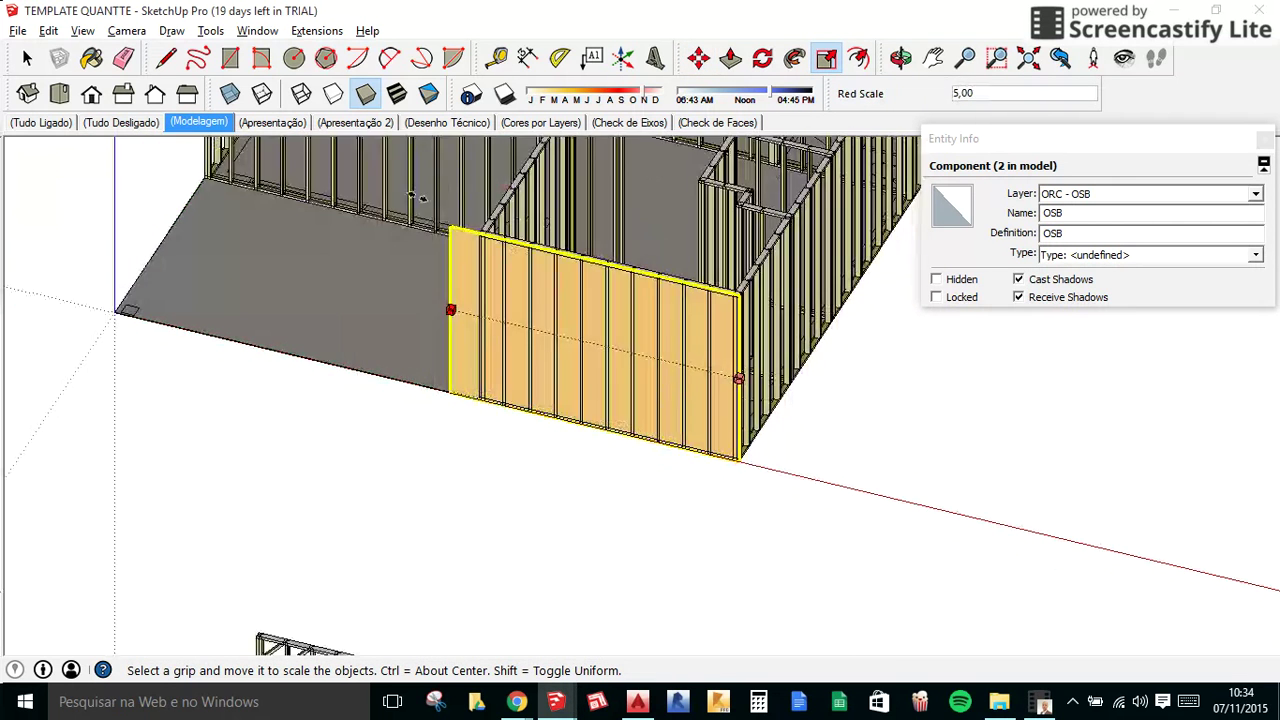
pyautogui.scroll(3, 545, 258)
pyautogui.scroll(1, 474, 215)
pyautogui.click(510, 283)
pyautogui.scroll(-1, 500, 286)
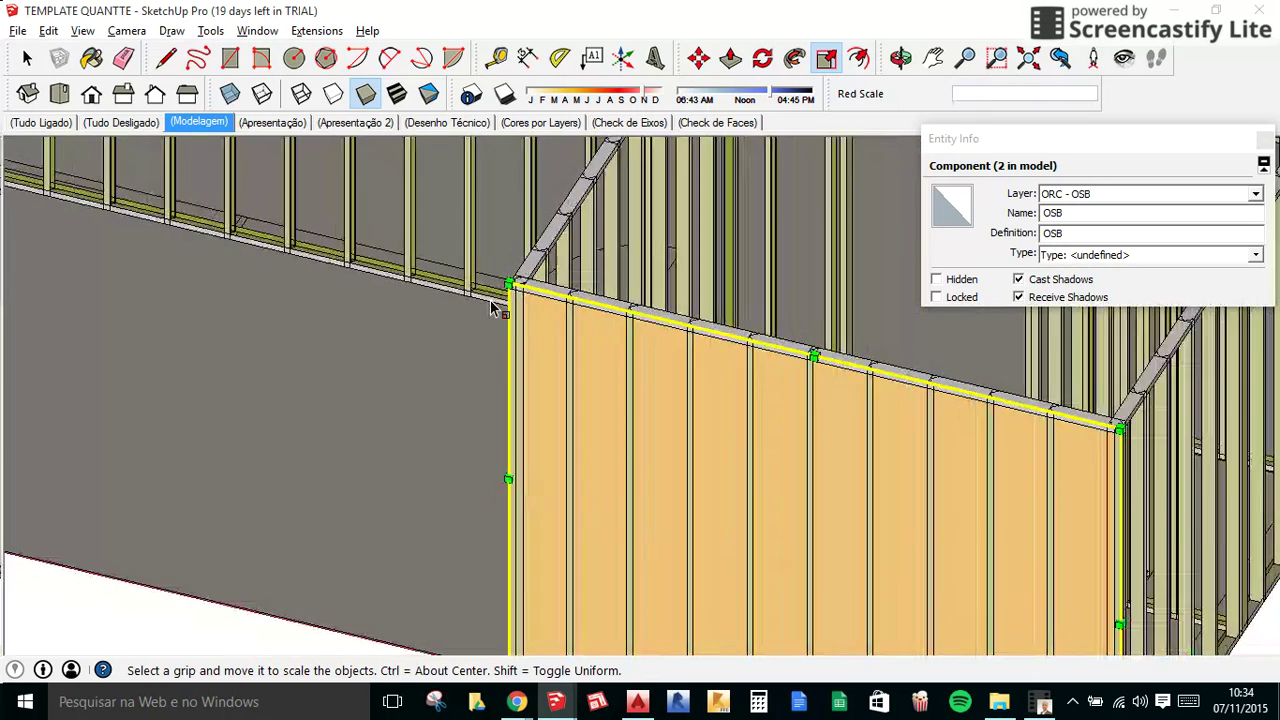
# Rotate-copy the panel 90° about the wall corner onto the adjoining wall.
pyautogui.press('q')
pyautogui.scroll(-2, 808, 405)
pyautogui.scroll(3, 914, 410)
pyautogui.scroll(3, 903, 395)
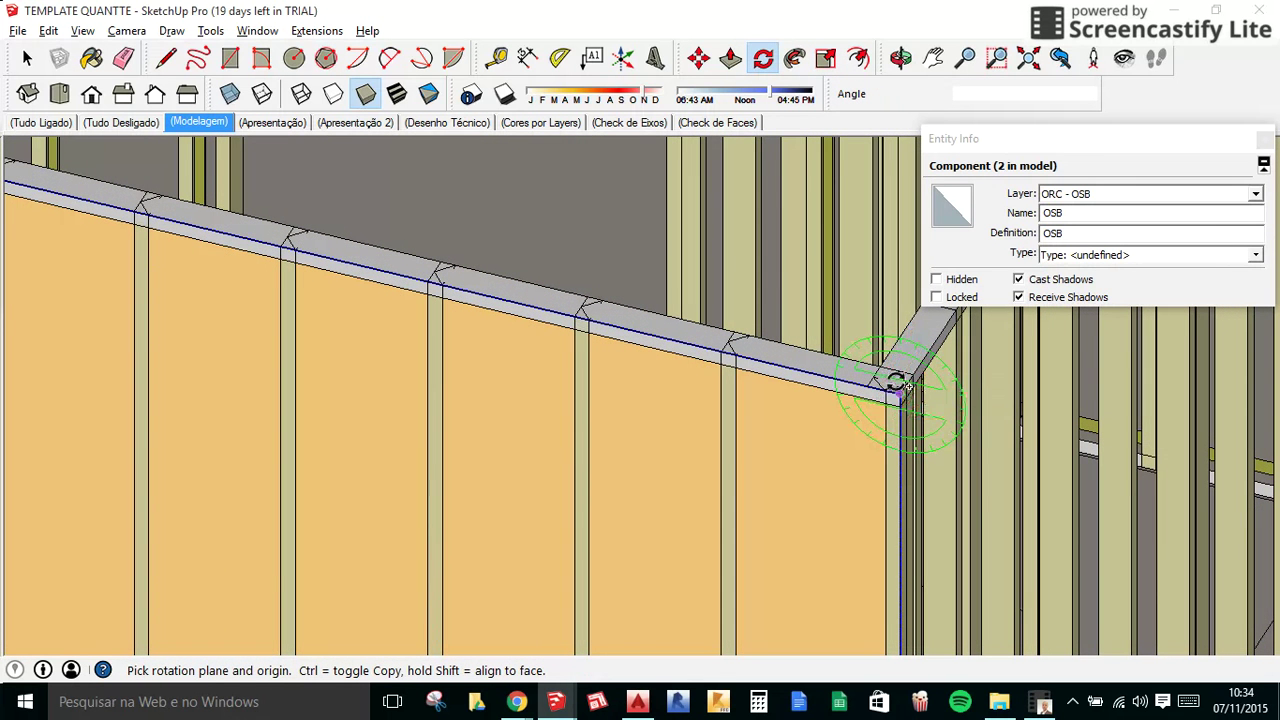
pyautogui.click(898, 393)
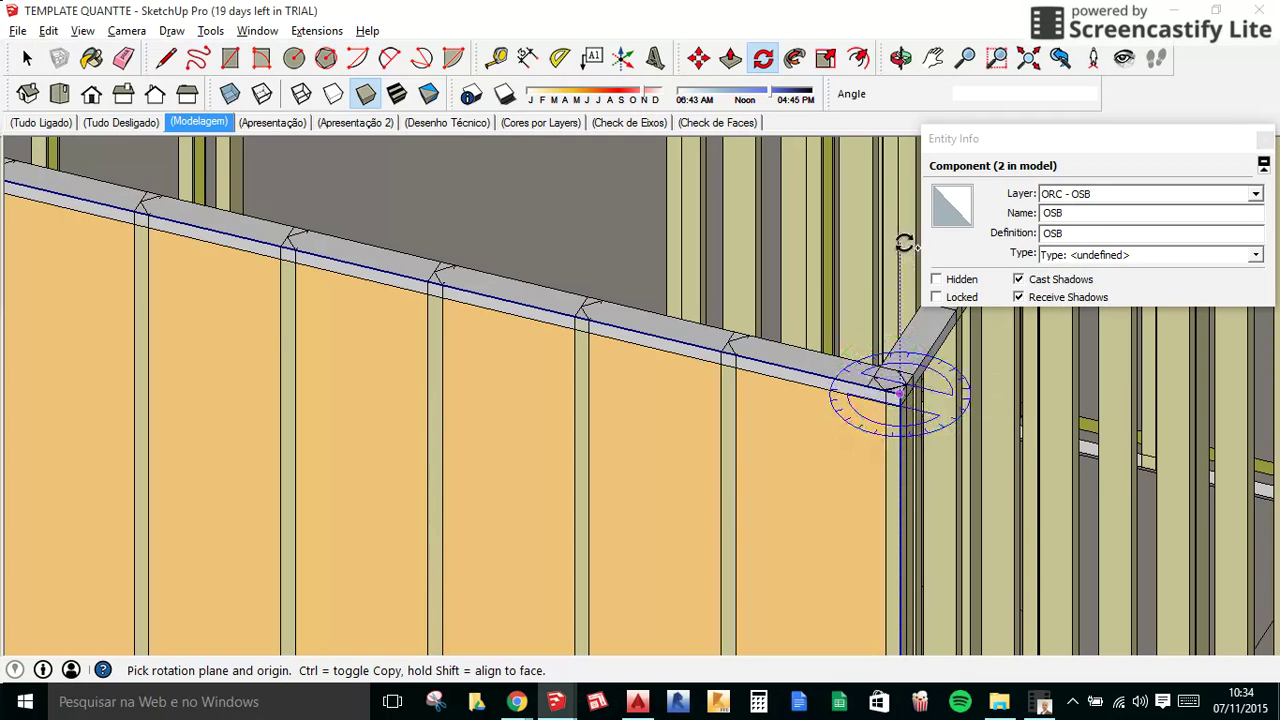
pyautogui.moveTo(899, 242); pyautogui.dragTo(903, 249)
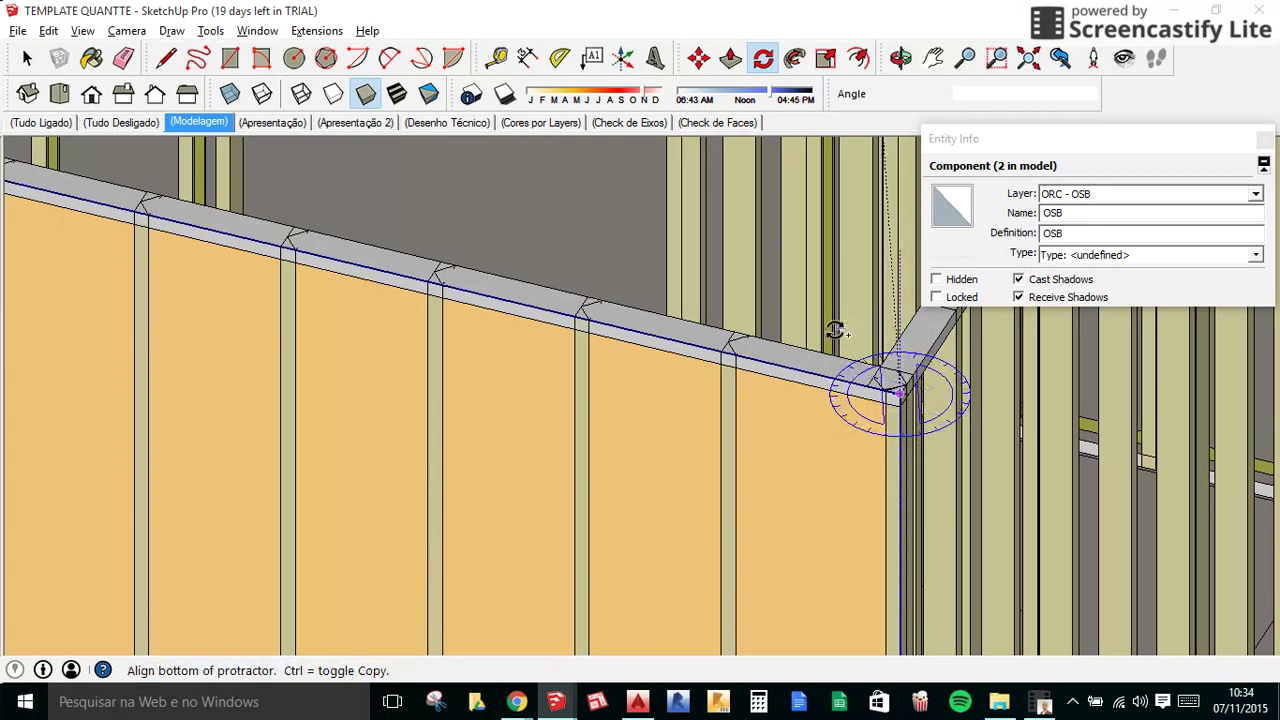
pyautogui.click(808, 372)
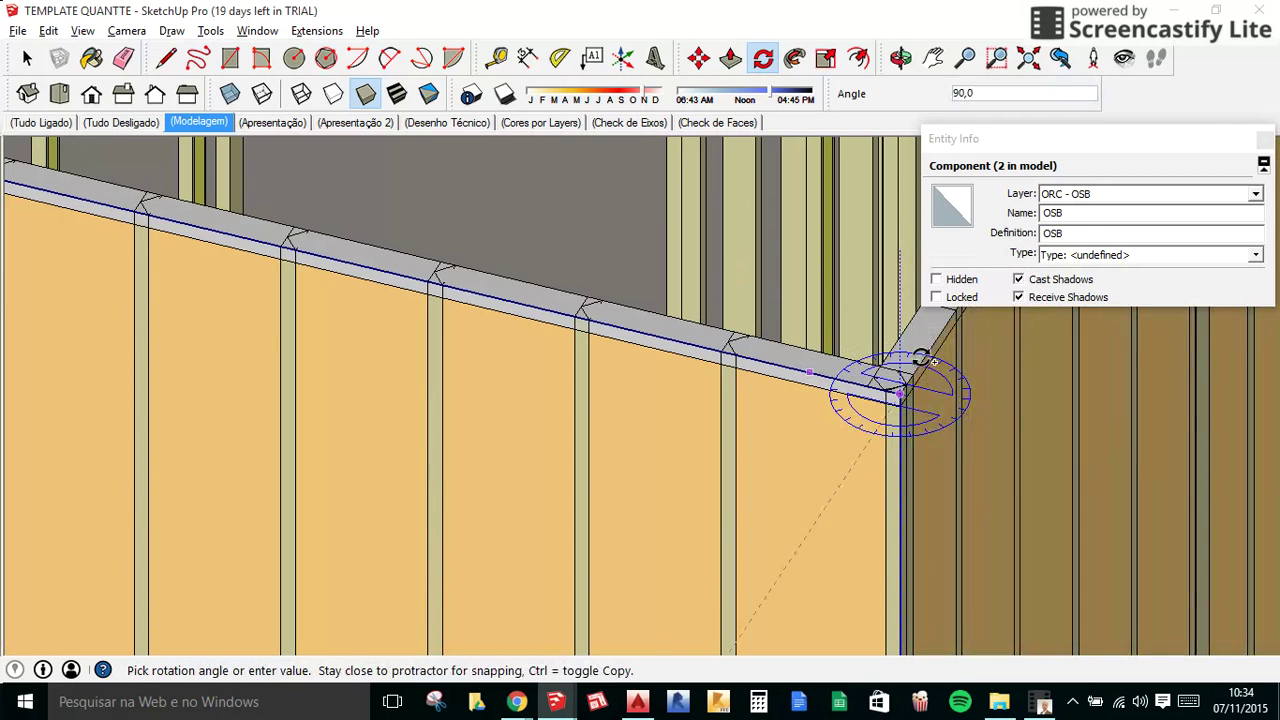
pyautogui.click(920, 362)
pyautogui.press('space')
pyautogui.moveTo(569, 531)
pyautogui.mouseDown(button='middle')
pyautogui.moveTo(721, 510)
pyautogui.moveTo(580, 580)
pyautogui.mouseUp(button='middle')
# Make the rotated copy its own component and open it for editing.
pyautogui.press('g')
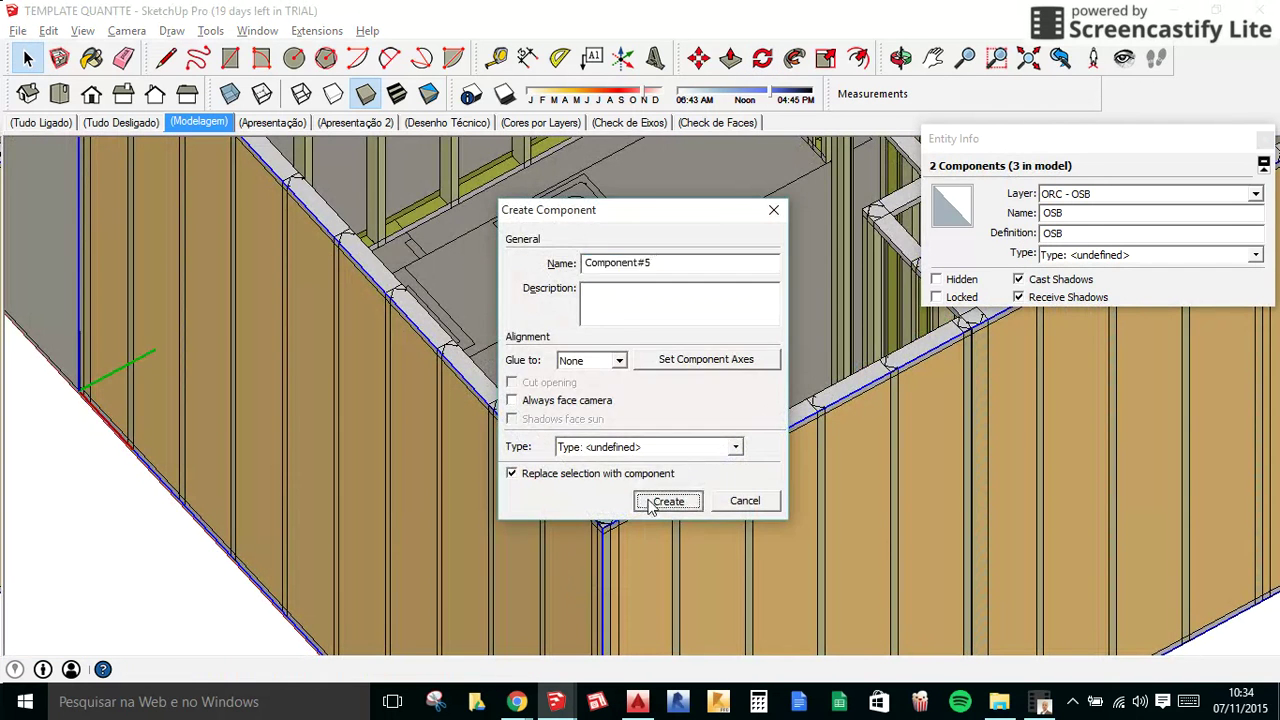
pyautogui.click(651, 507)
pyautogui.scroll(-3, 630, 500)
pyautogui.doubleClick(619, 495)
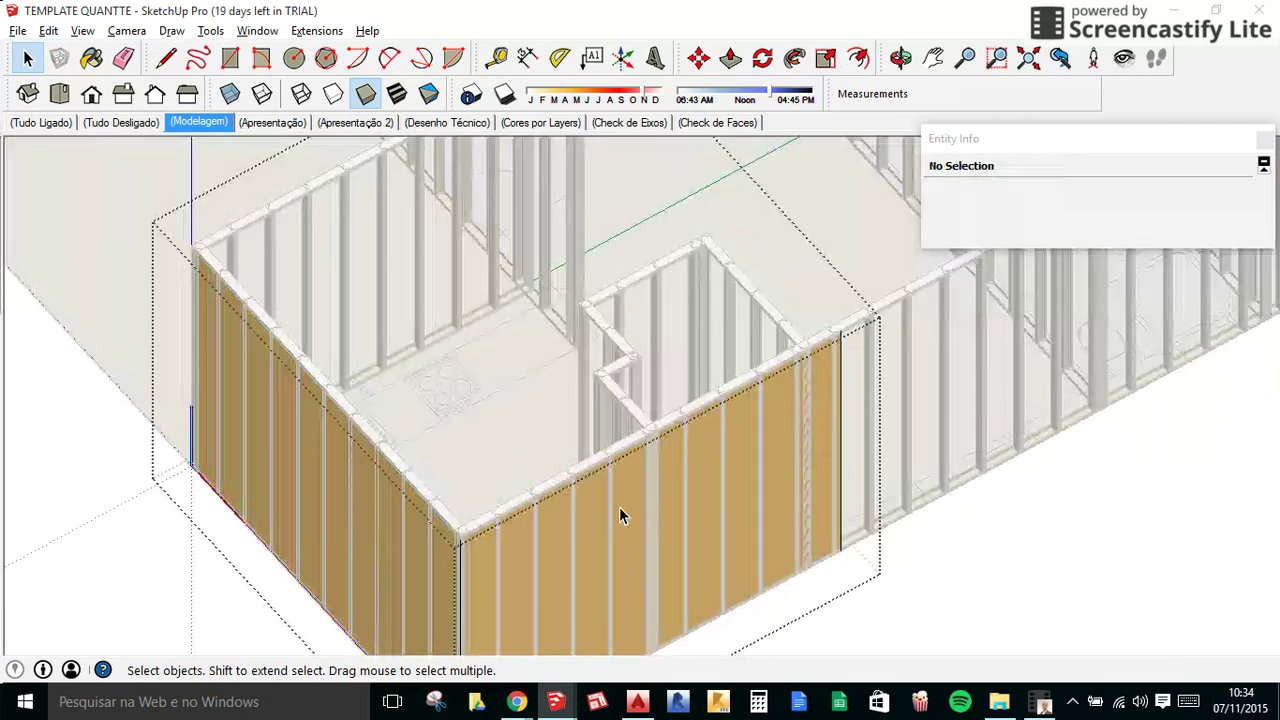
pyautogui.scroll(-2, 620, 509)
# Stretch the right-wall panel lengthwise until it reaches the wall corner.
pyautogui.click(394, 540)
pyautogui.click(658, 493)
pyautogui.press('s')
pyautogui.scroll(-3, 350, 598)
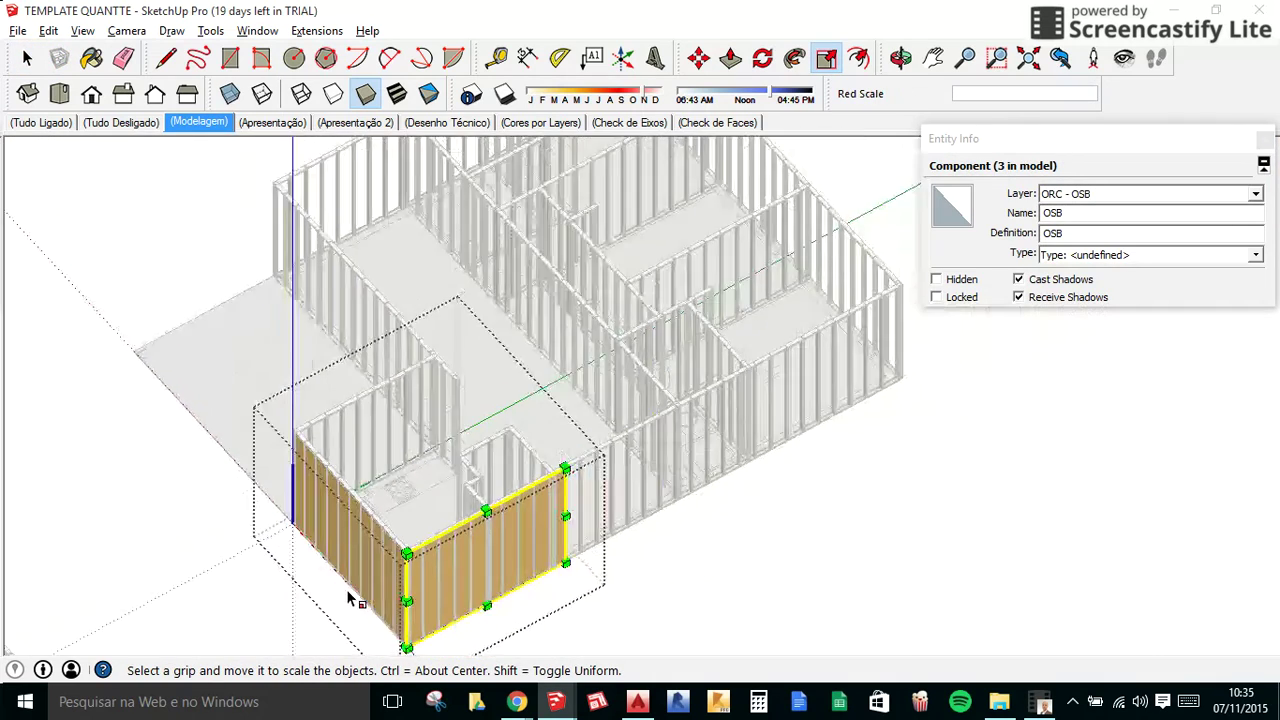
pyautogui.scroll(-2, 711, 429)
pyautogui.scroll(3, 737, 409)
pyautogui.scroll(1, 600, 500)
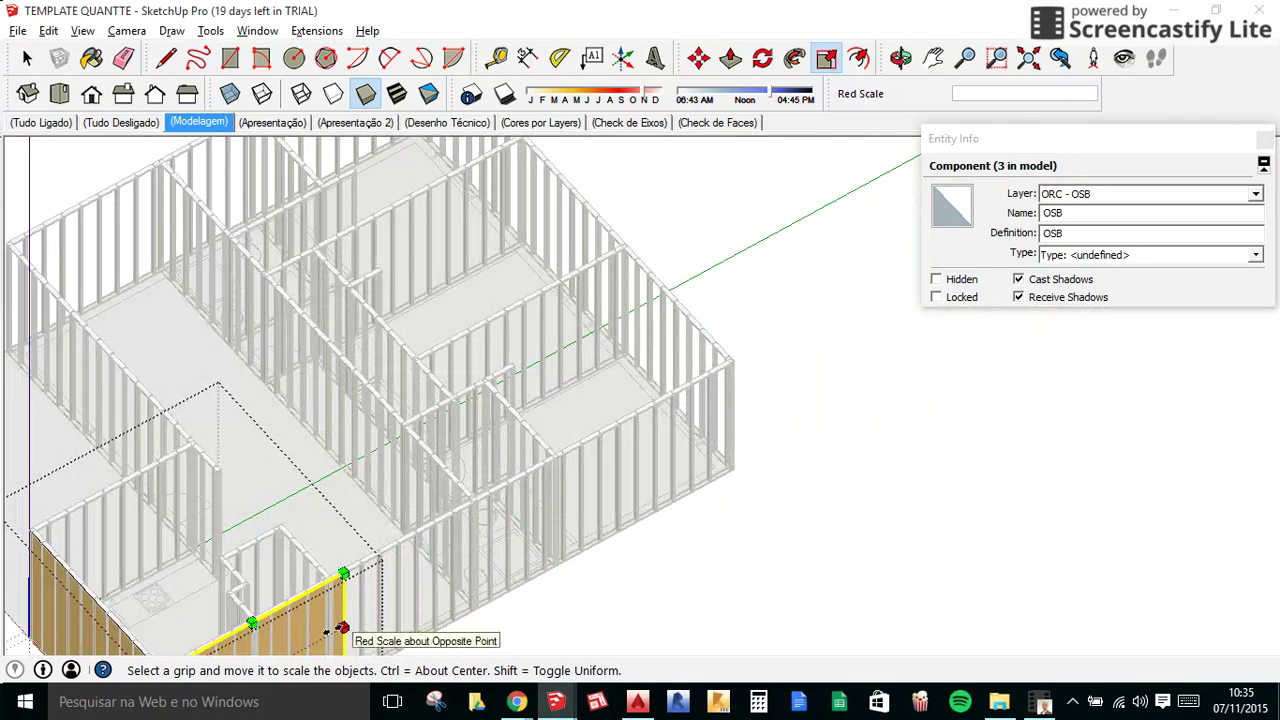
pyautogui.click(341, 628)
pyautogui.scroll(3, 800, 377)
pyautogui.scroll(2, 749, 449)
pyautogui.scroll(2, 737, 371)
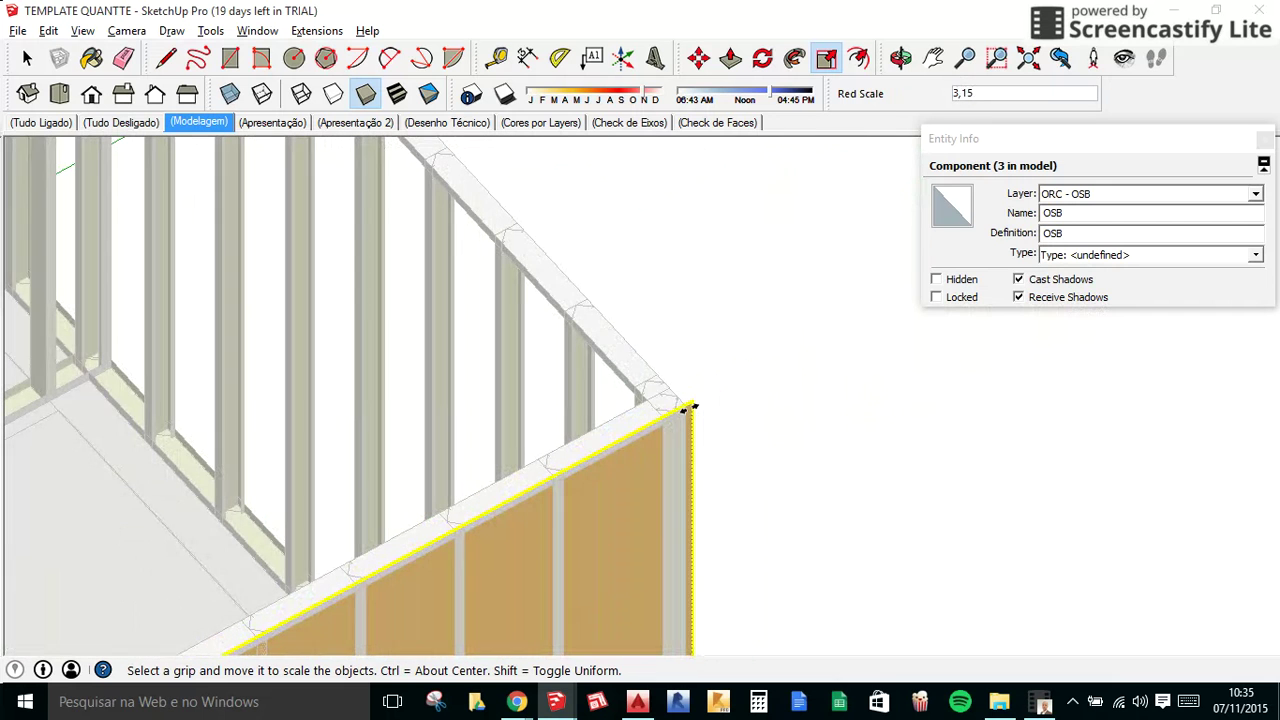
pyautogui.click(684, 403)
# Rotate a 90° copy of that panel around the corner onto the next wall.
pyautogui.press('q')
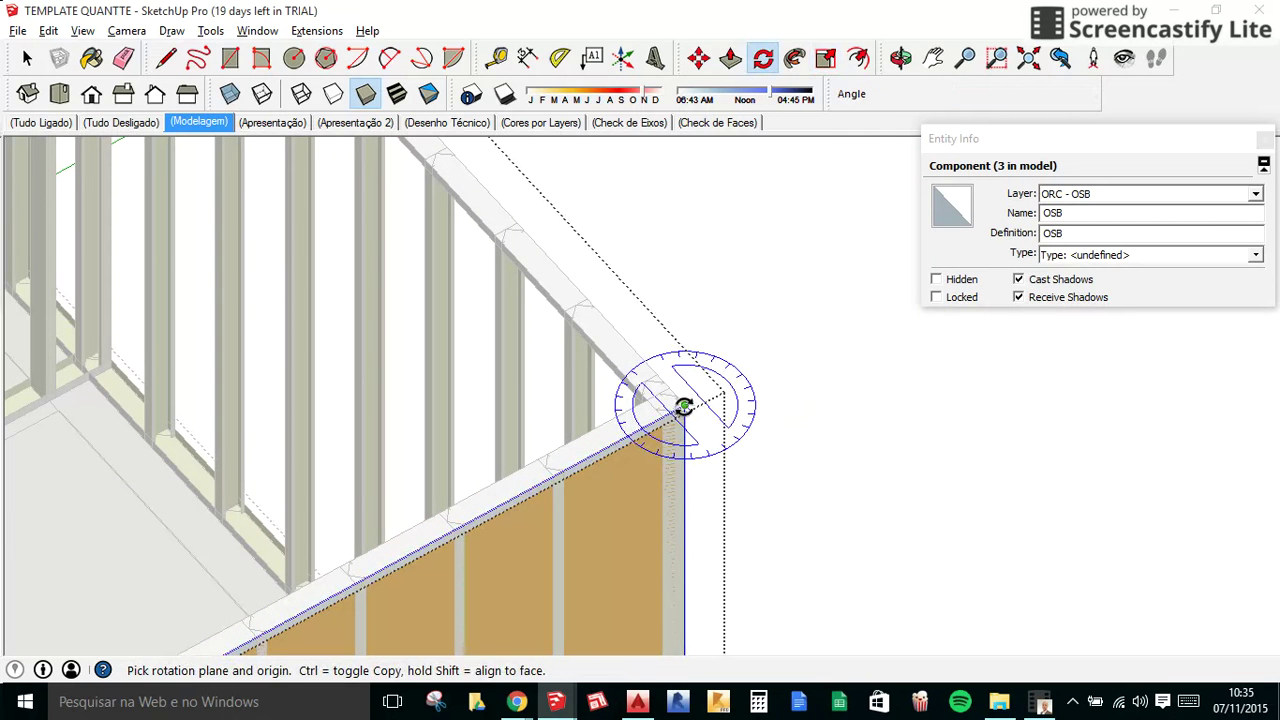
pyautogui.click(684, 405)
pyautogui.click(637, 430)
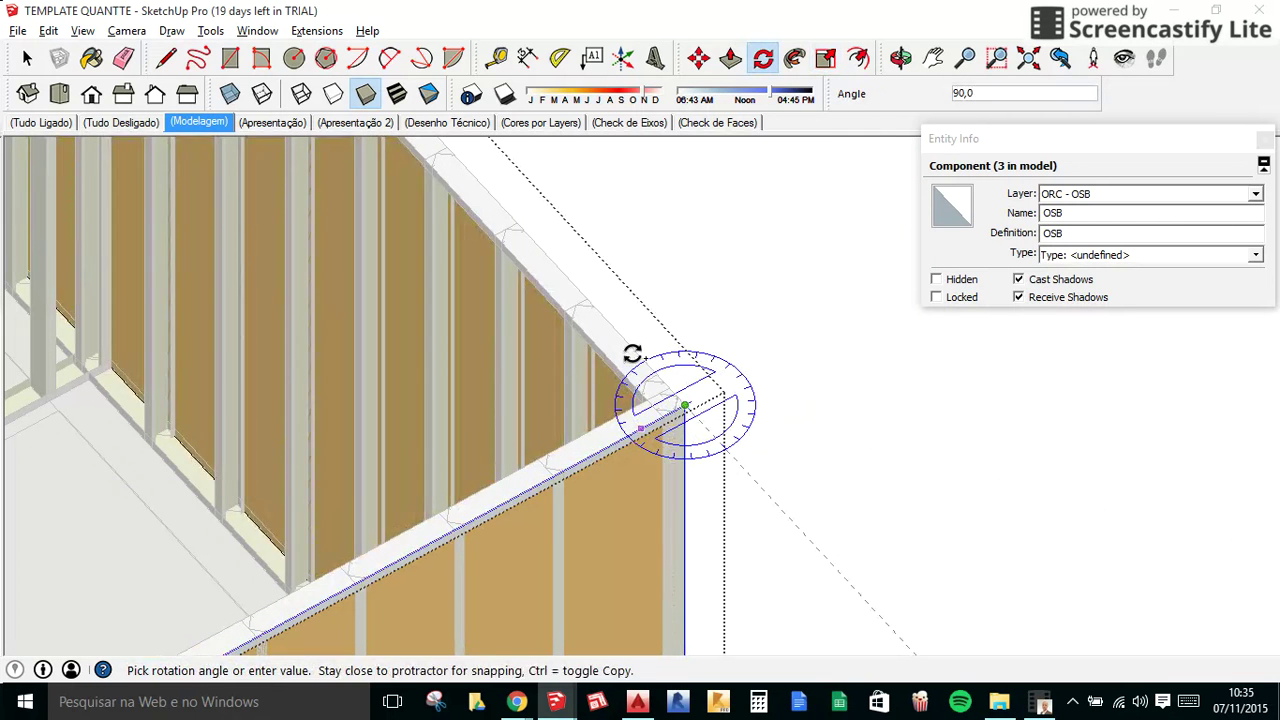
pyautogui.click(647, 358)
pyautogui.press('space')
pyautogui.moveTo(806, 544); pyautogui.dragTo(638, 503, button='middle')
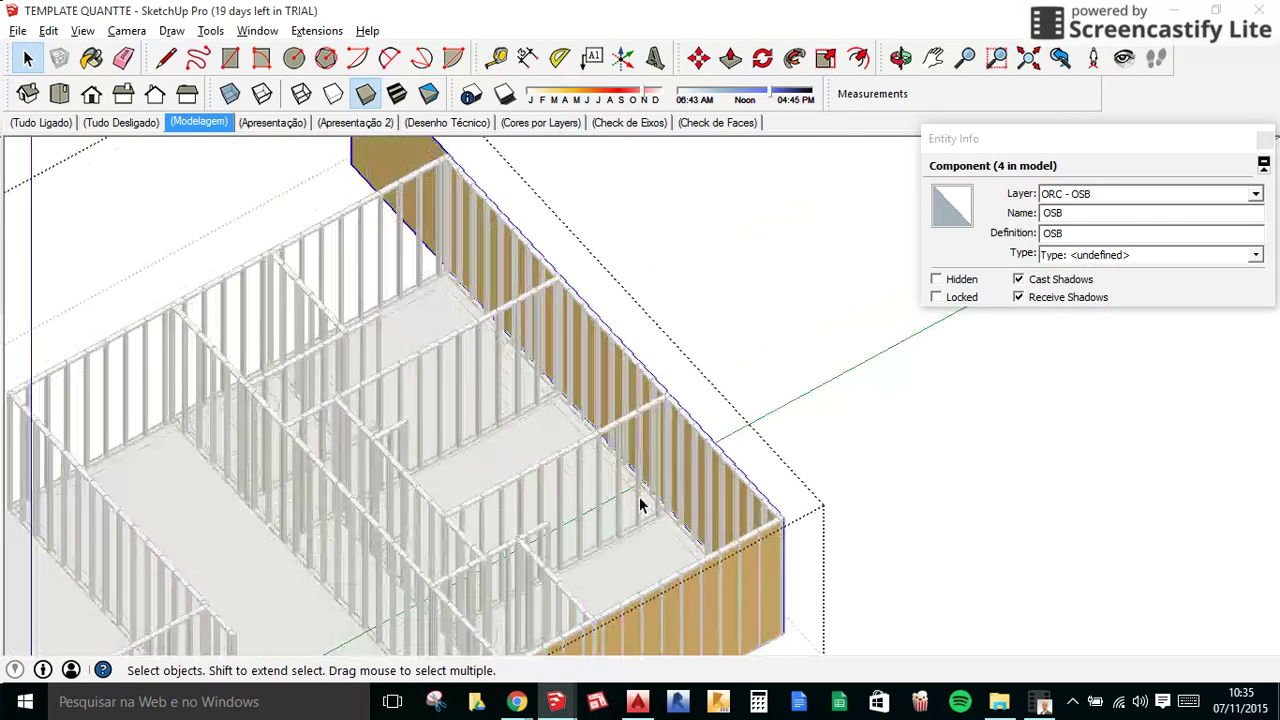
# Shorten the new panel to match that wall's length.
pyautogui.press('s')
pyautogui.click(187, 375)
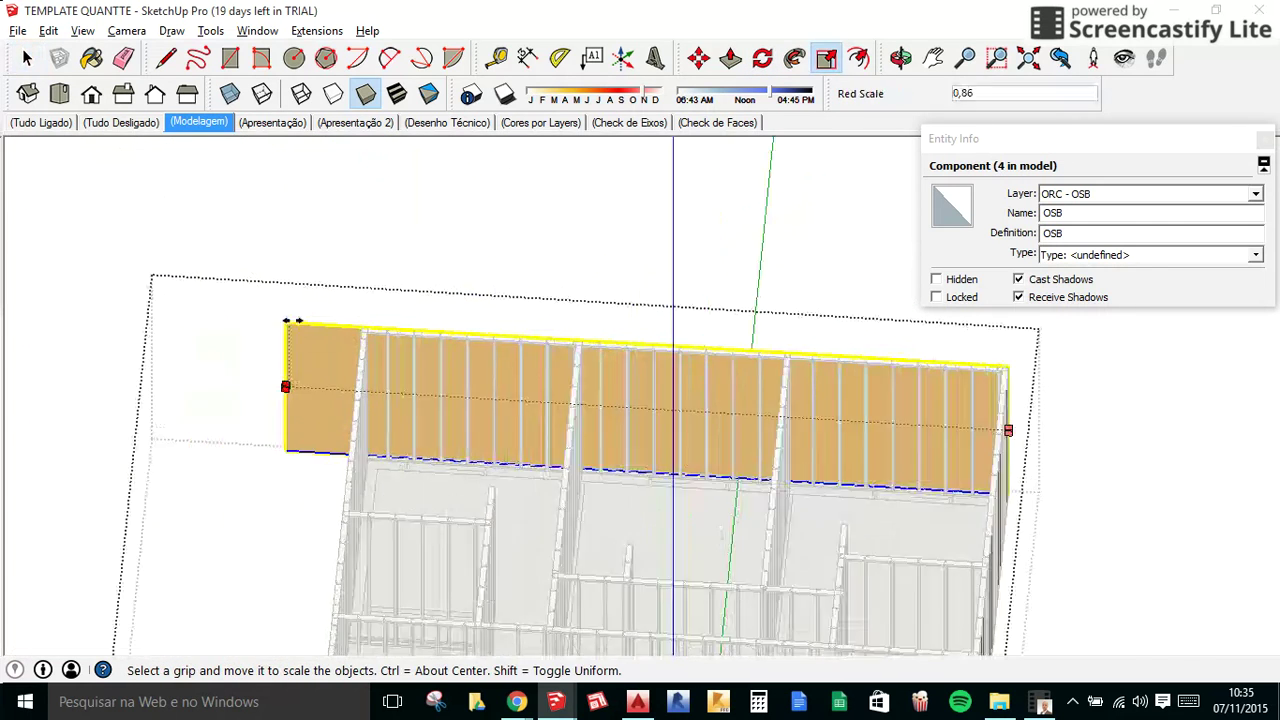
pyautogui.scroll(3, 366, 329)
pyautogui.scroll(3, 381, 323)
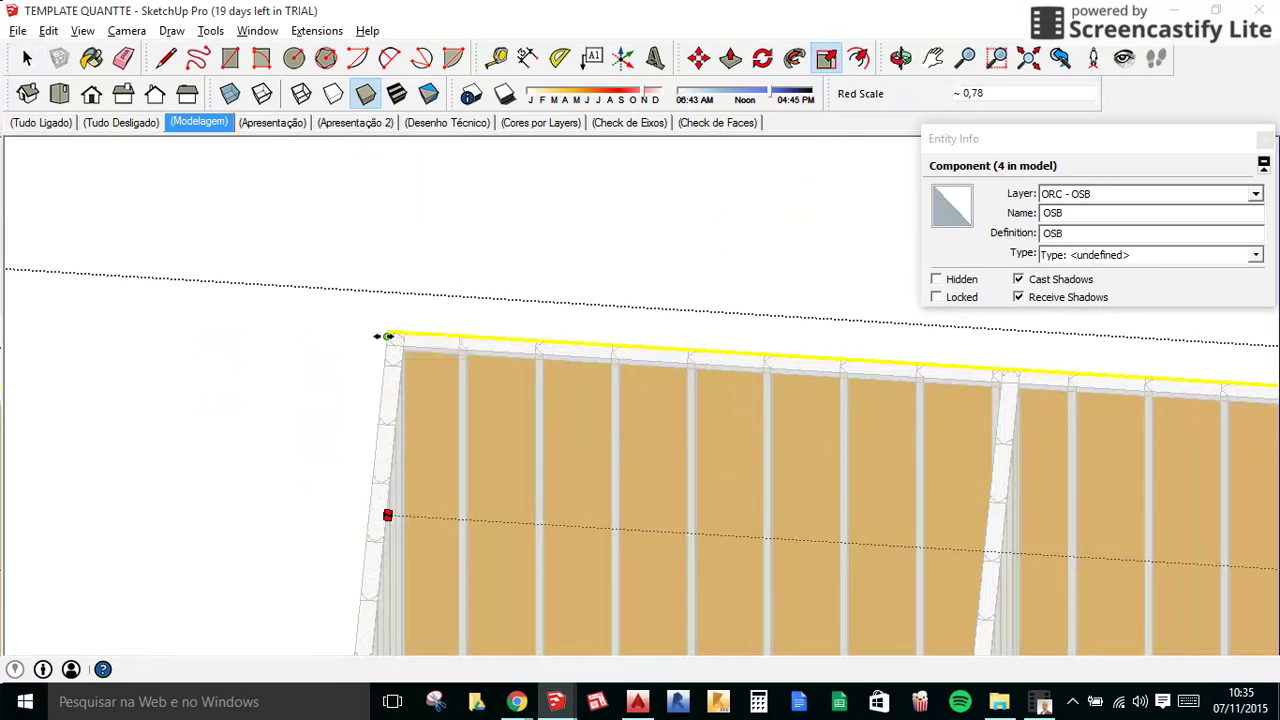
pyautogui.click(388, 336)
# Rotate another 90° panel copy around the following corner.
pyautogui.press('q')
pyautogui.scroll(2, 384, 332)
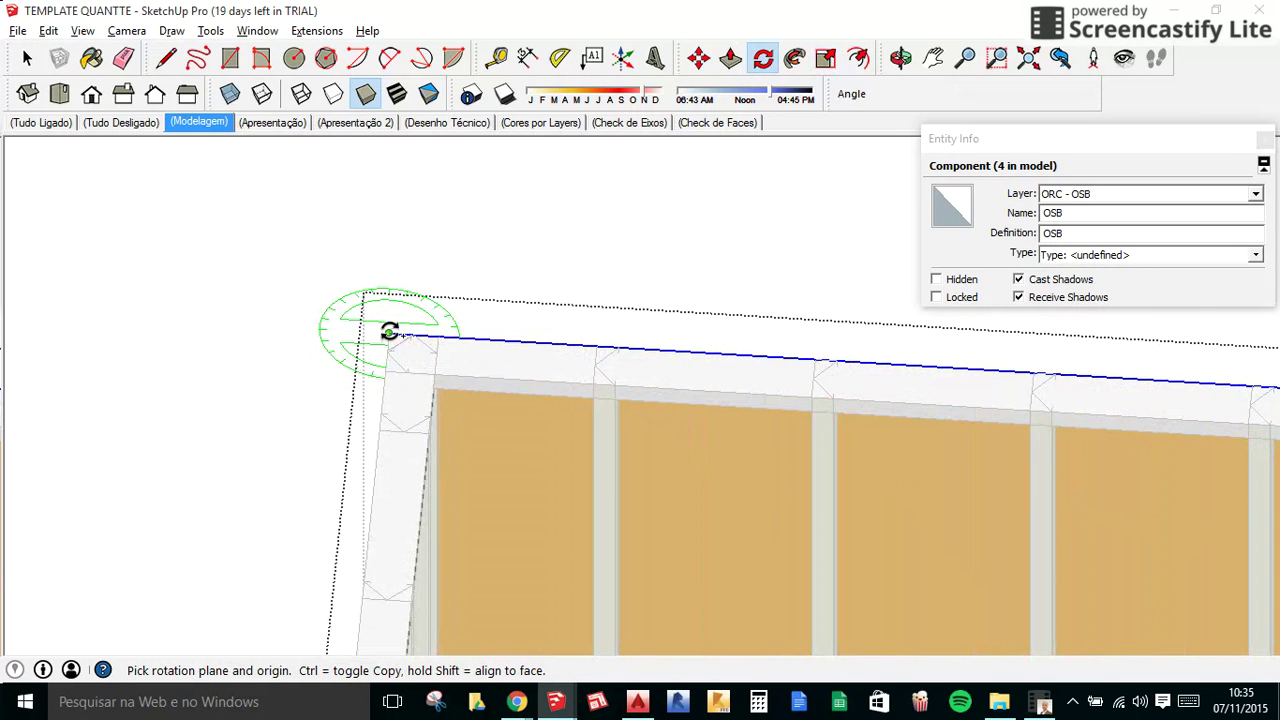
pyautogui.moveTo(388, 333)
pyautogui.mouseDown(button='middle')
pyautogui.moveTo(466, 320)
pyautogui.moveTo(471, 414)
pyautogui.mouseUp(button='middle')
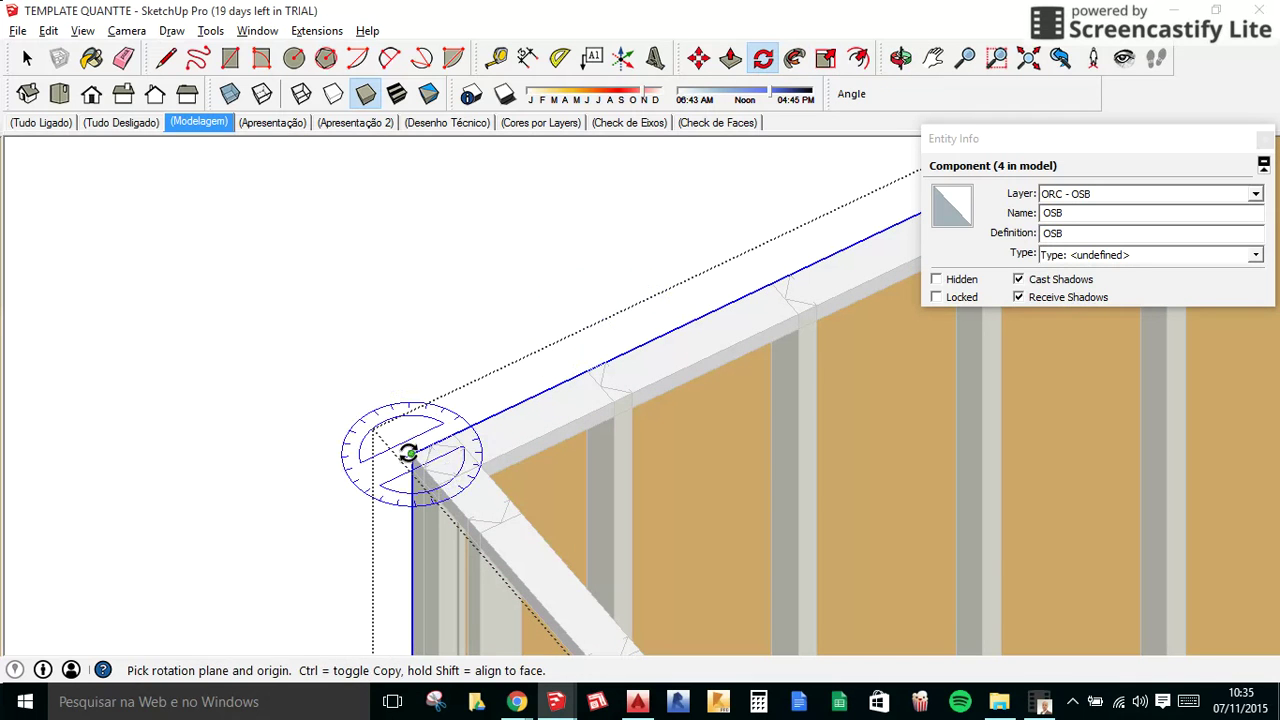
pyautogui.moveTo(410, 455)
pyautogui.mouseDown()
pyautogui.moveTo(463, 417)
pyautogui.moveTo(468, 428)
pyautogui.mouseUp()
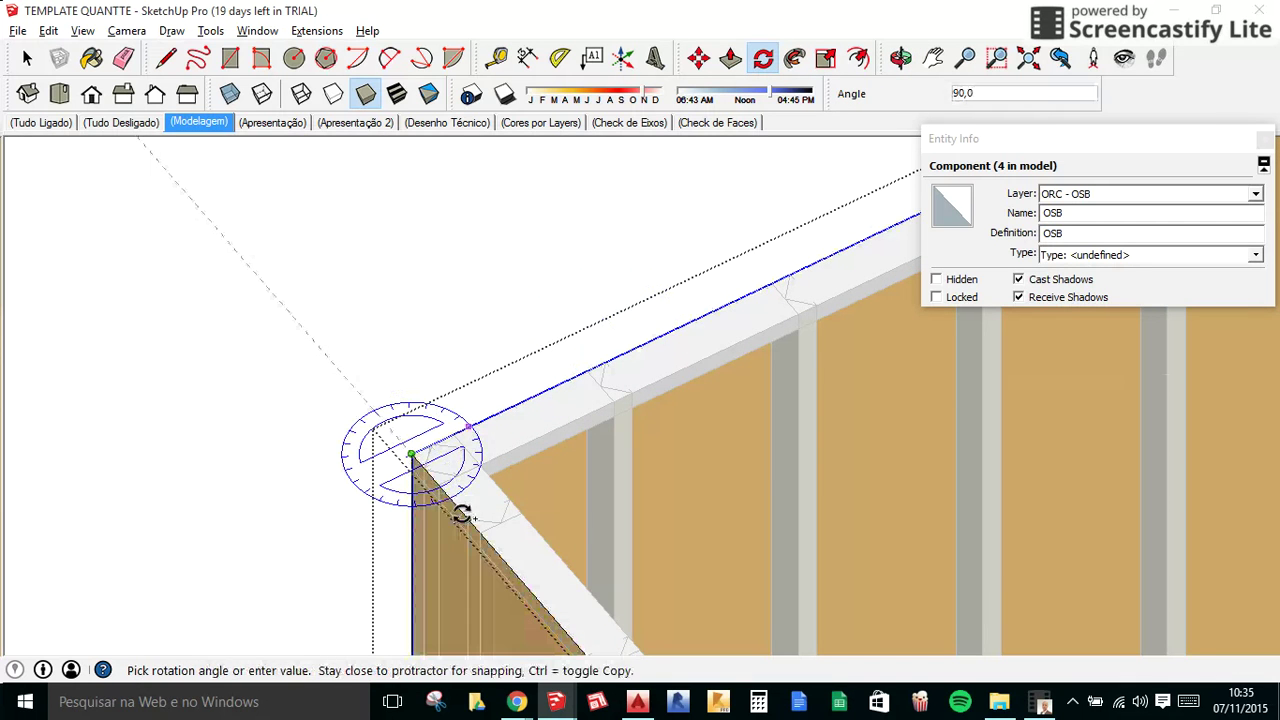
pyautogui.click(419, 303)
pyautogui.press('space')
# Scale that copy down so it fits its wall.
pyautogui.scroll(-2, 410, 254)
pyautogui.scroll(-2, 410, 254)
pyautogui.scroll(-2, 410, 254)
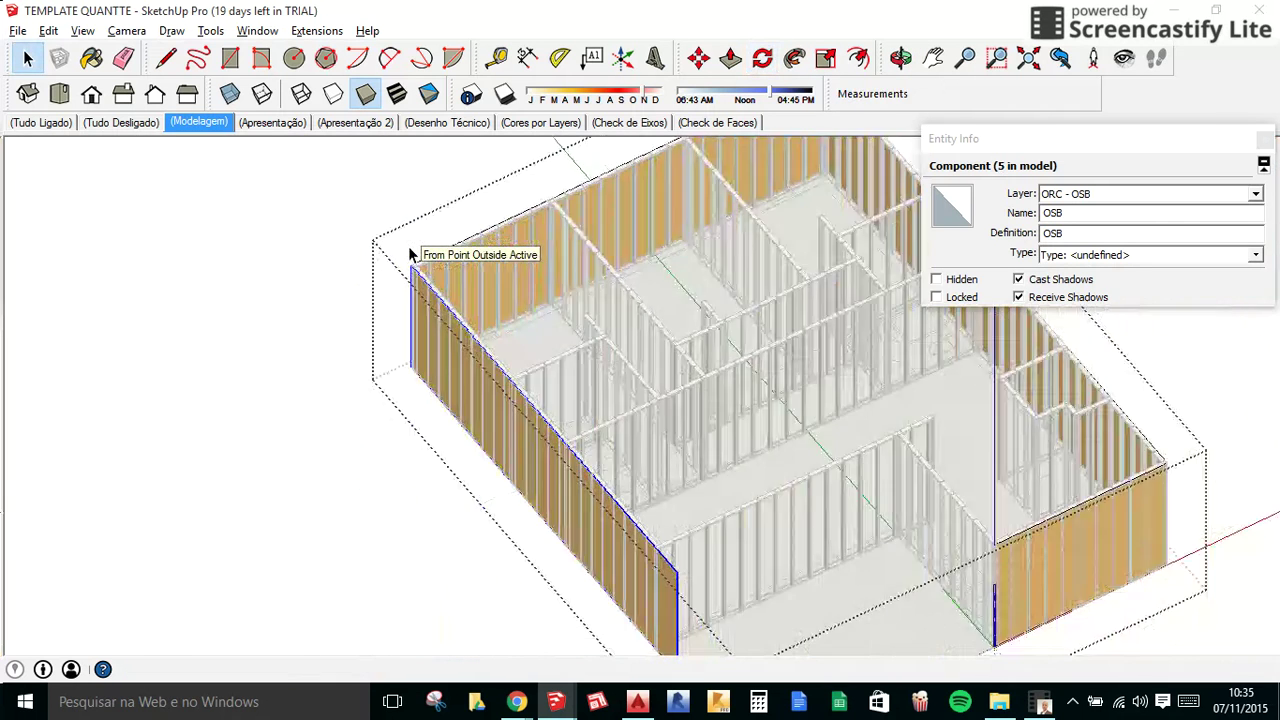
pyautogui.scroll(-2, 410, 254)
pyautogui.press('s')
pyautogui.moveTo(575, 490); pyautogui.dragTo(618, 450)
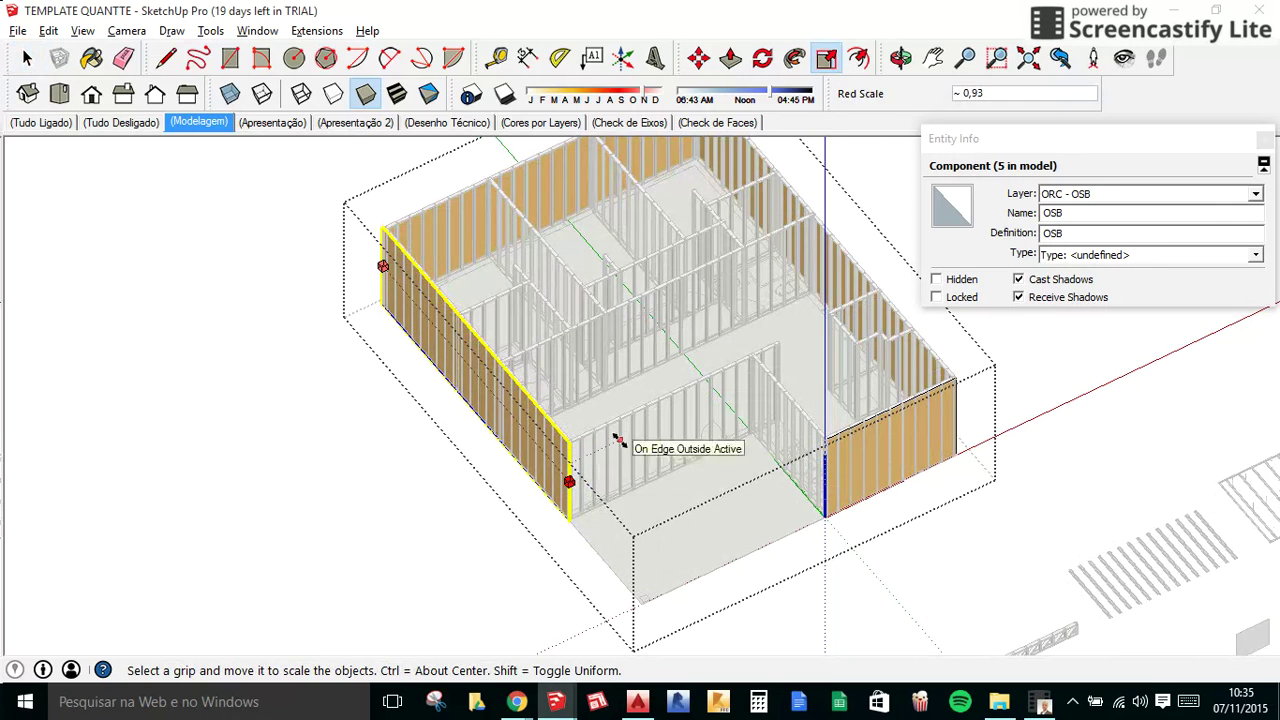
pyautogui.scroll(2, 619, 425)
pyautogui.scroll(2, 625, 428)
# Rotate a further 90° copy onto the adjoining wall at the corner.
pyautogui.press('q')
pyautogui.scroll(2, 510, 457)
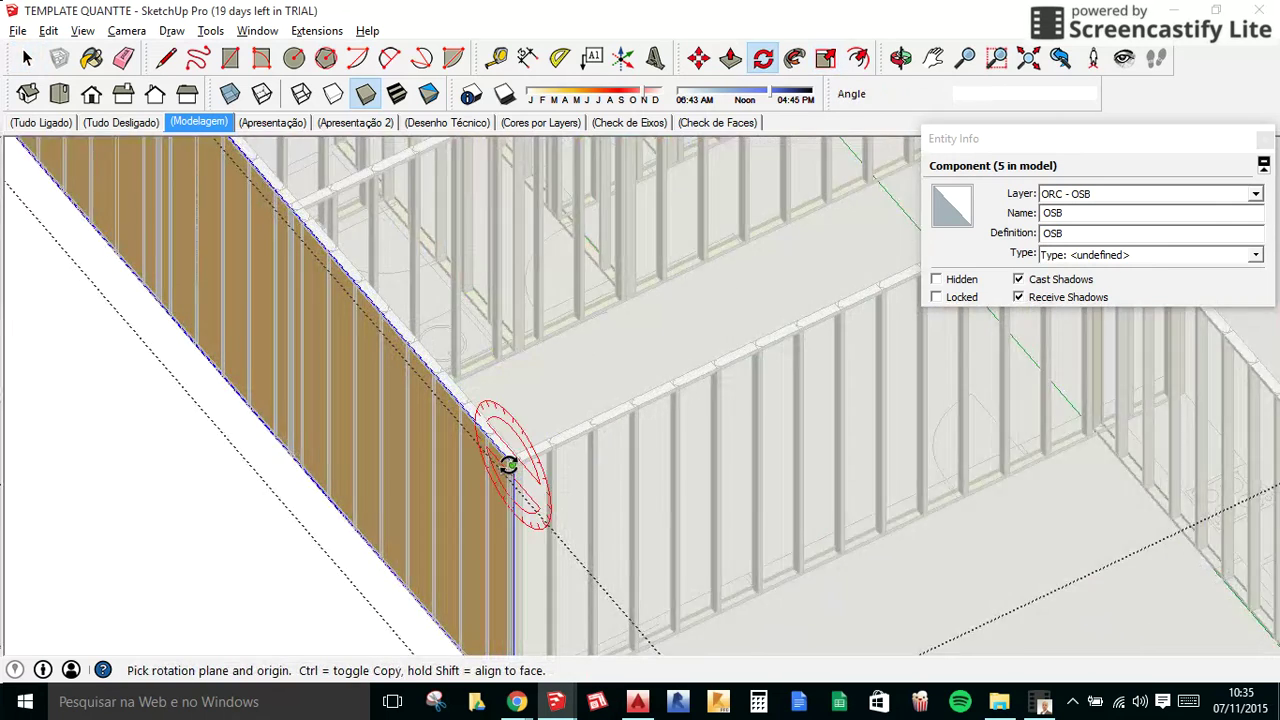
pyautogui.scroll(1, 513, 459)
pyautogui.scroll(1, 512, 468)
pyautogui.scroll(1, 510, 465)
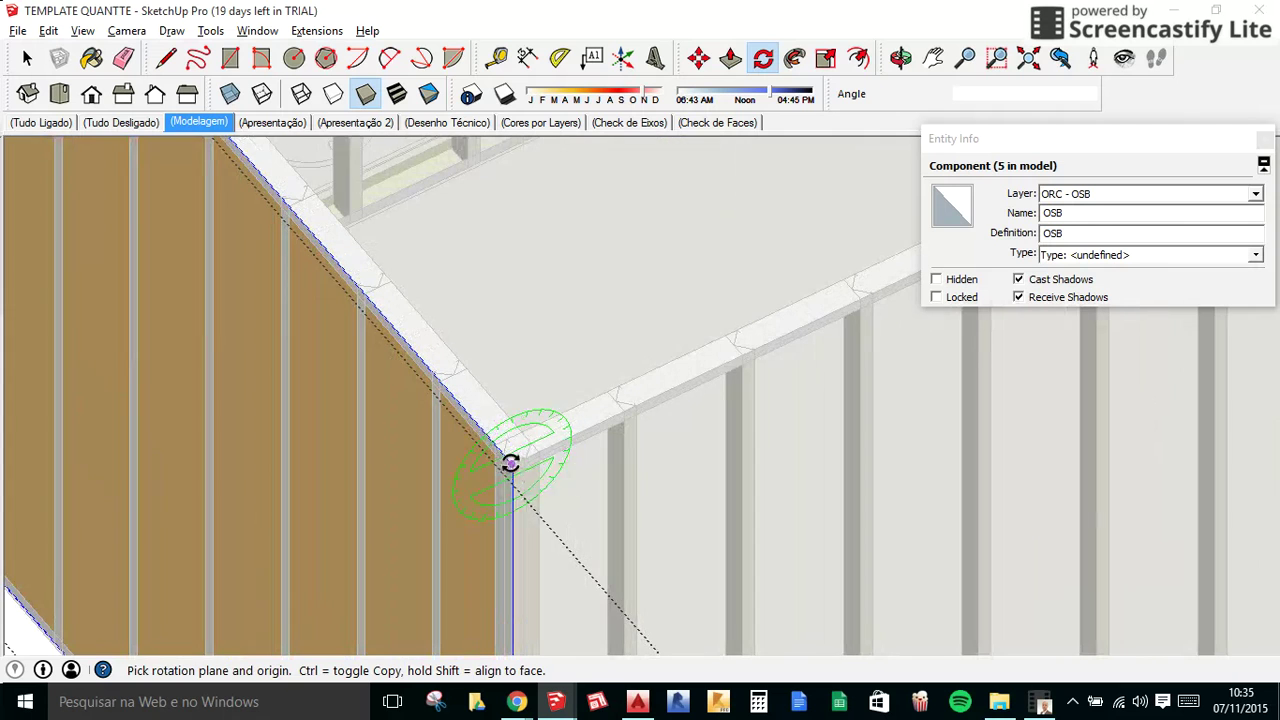
pyautogui.click(480, 432)
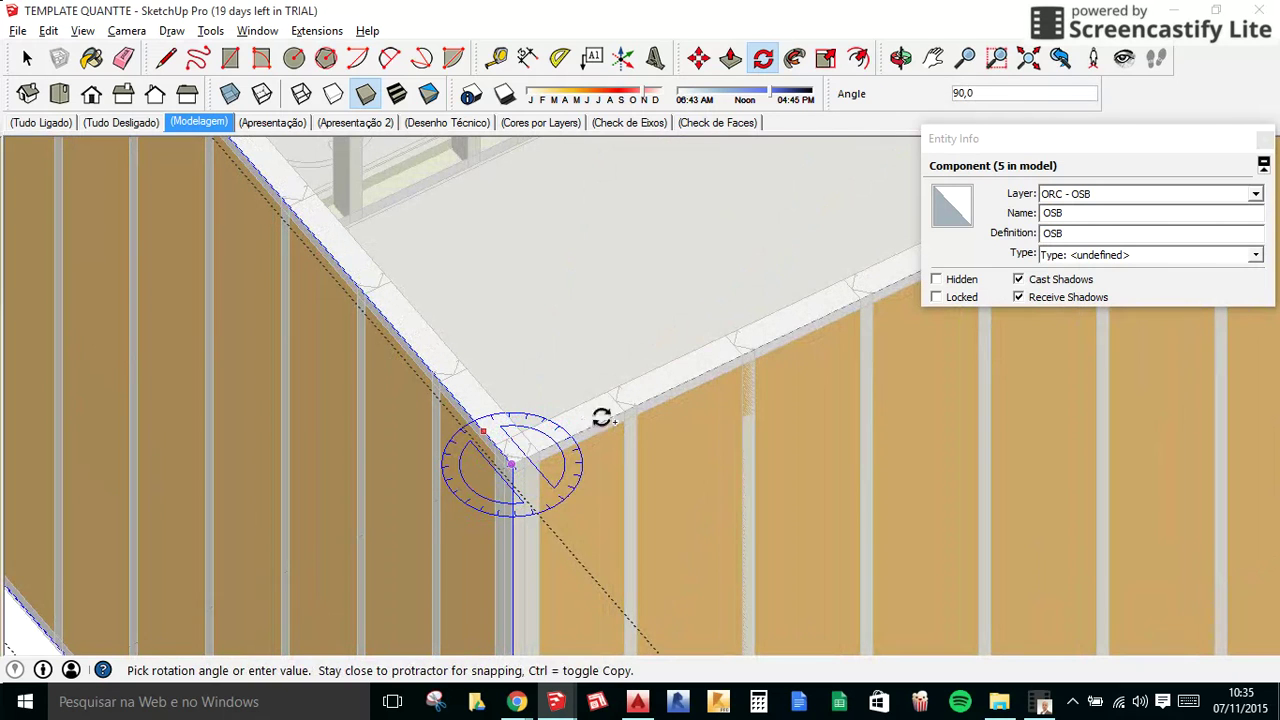
pyautogui.click(549, 430)
pyautogui.scroll(-2, 428, 470)
pyautogui.scroll(-2, 423, 471)
pyautogui.scroll(-2, 428, 478)
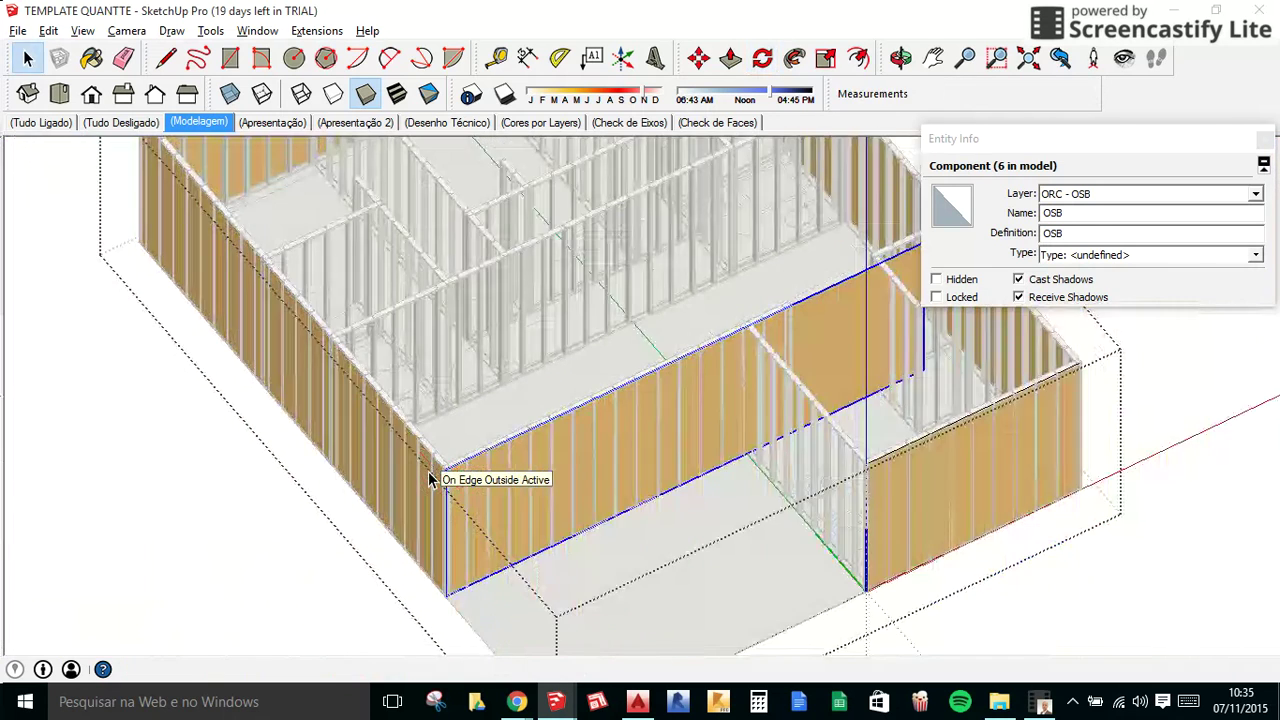
# Shorten this panel to the length of its wall.
pyautogui.press('s')
pyautogui.scroll(-1, 910, 356)
pyautogui.click(910, 319)
pyautogui.scroll(1, 840, 338)
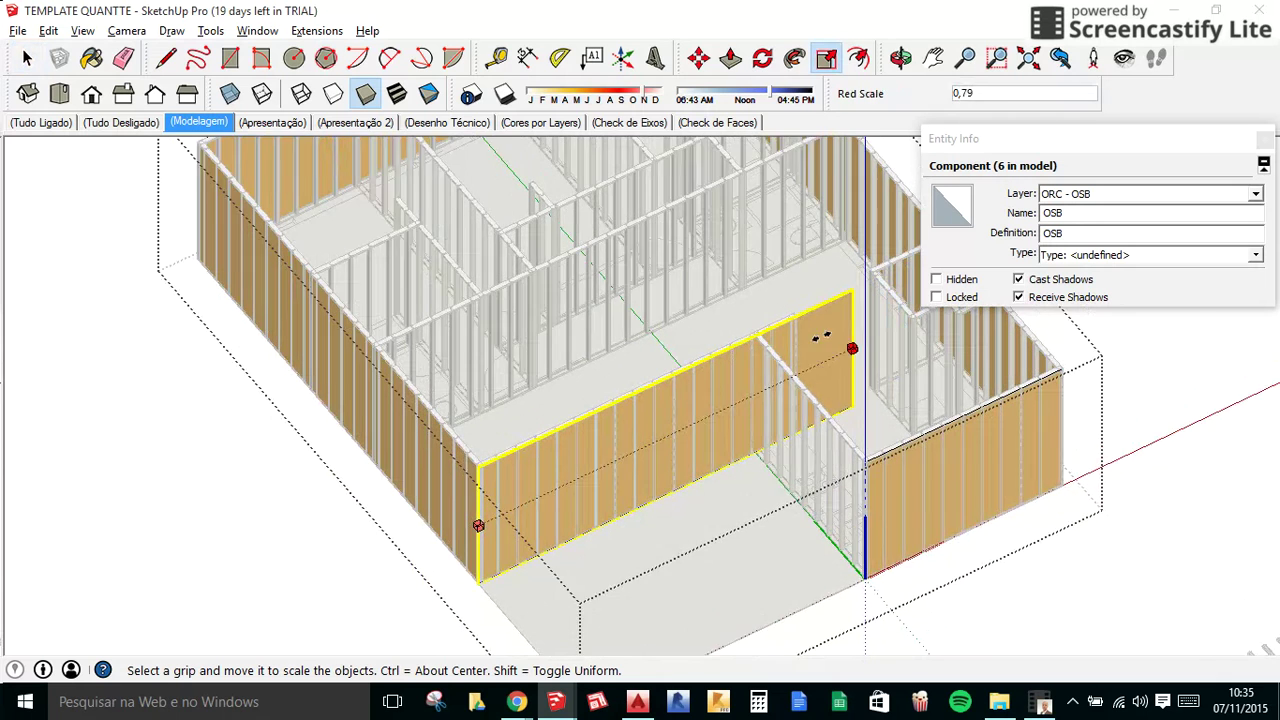
pyautogui.scroll(1, 770, 350)
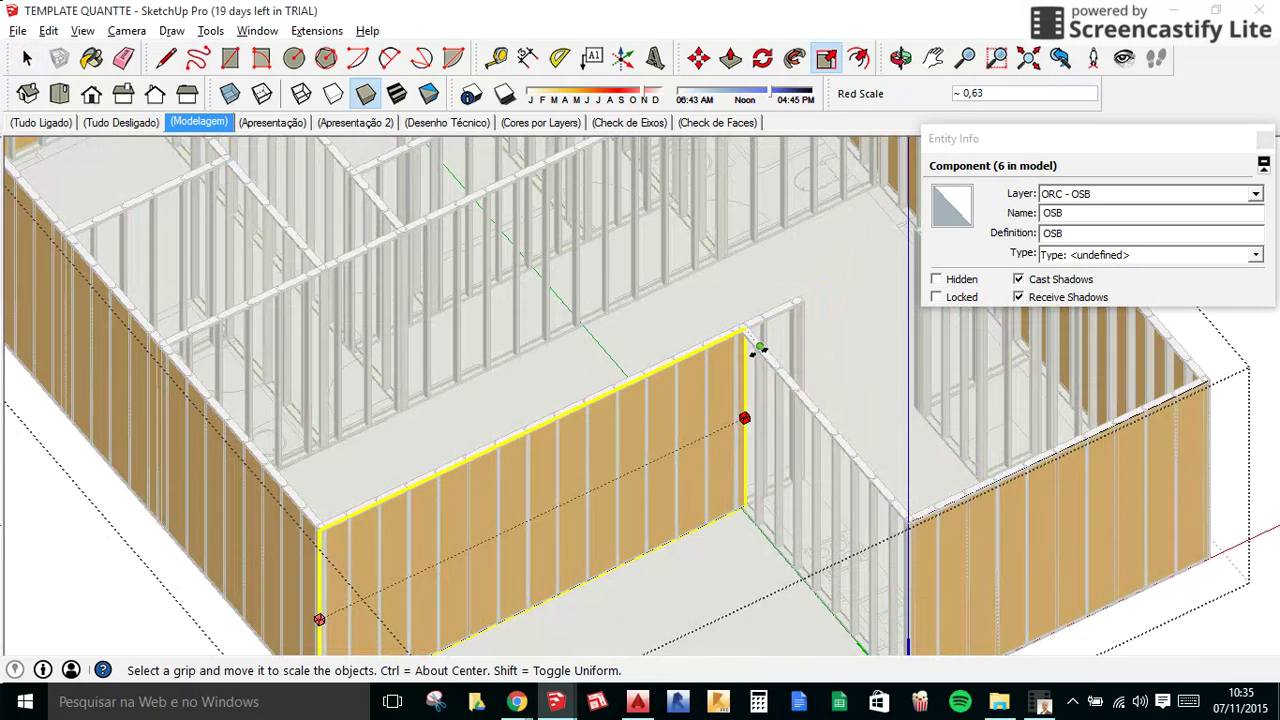
pyautogui.click(765, 372)
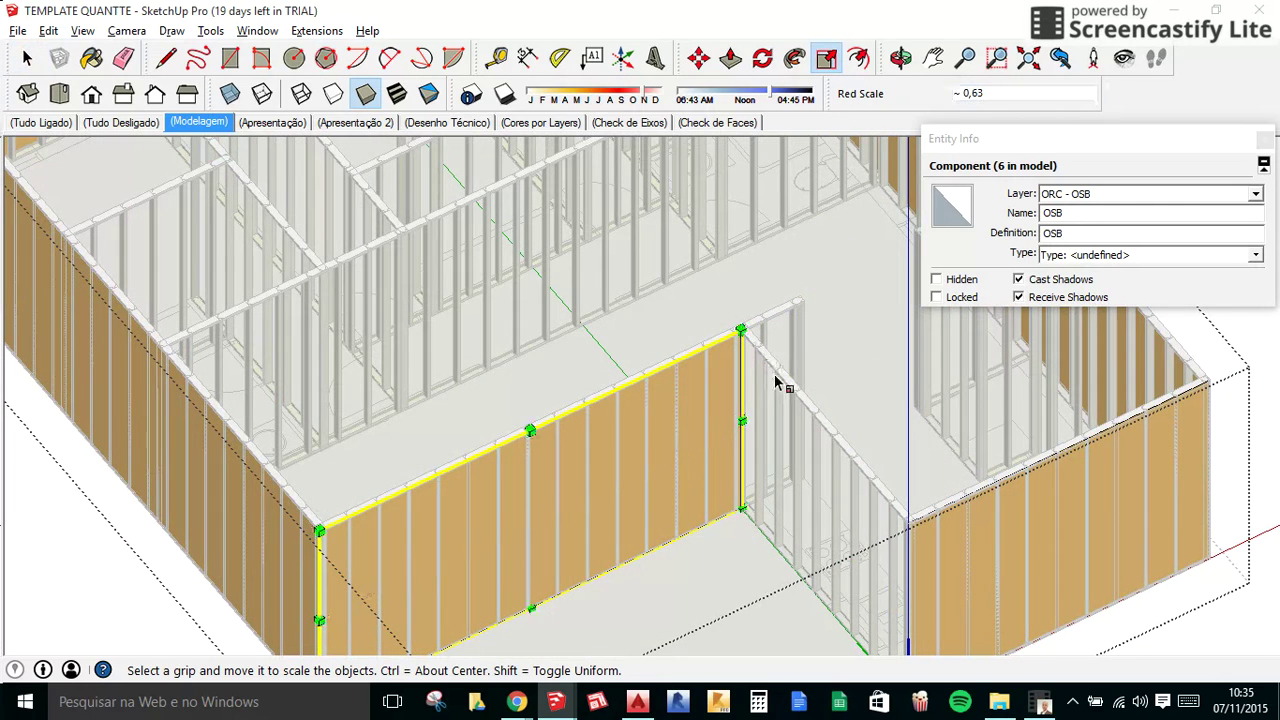
pyautogui.scroll(2, 740, 330)
pyautogui.scroll(2, 770, 345)
# Rotate a 90° copy about the wall end onto the short wall.
pyautogui.press('q')
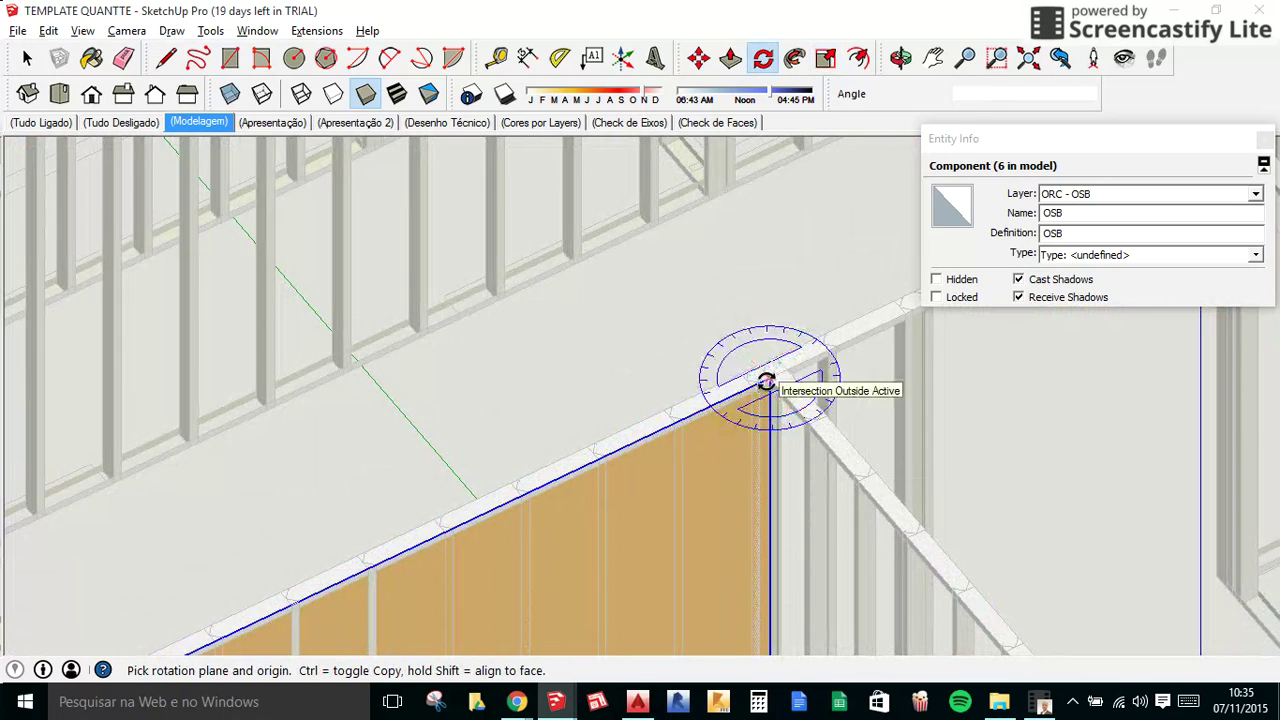
pyautogui.click(765, 381)
pyautogui.click(735, 393)
pyautogui.click(636, 345)
pyautogui.scroll(-3, 636, 345)
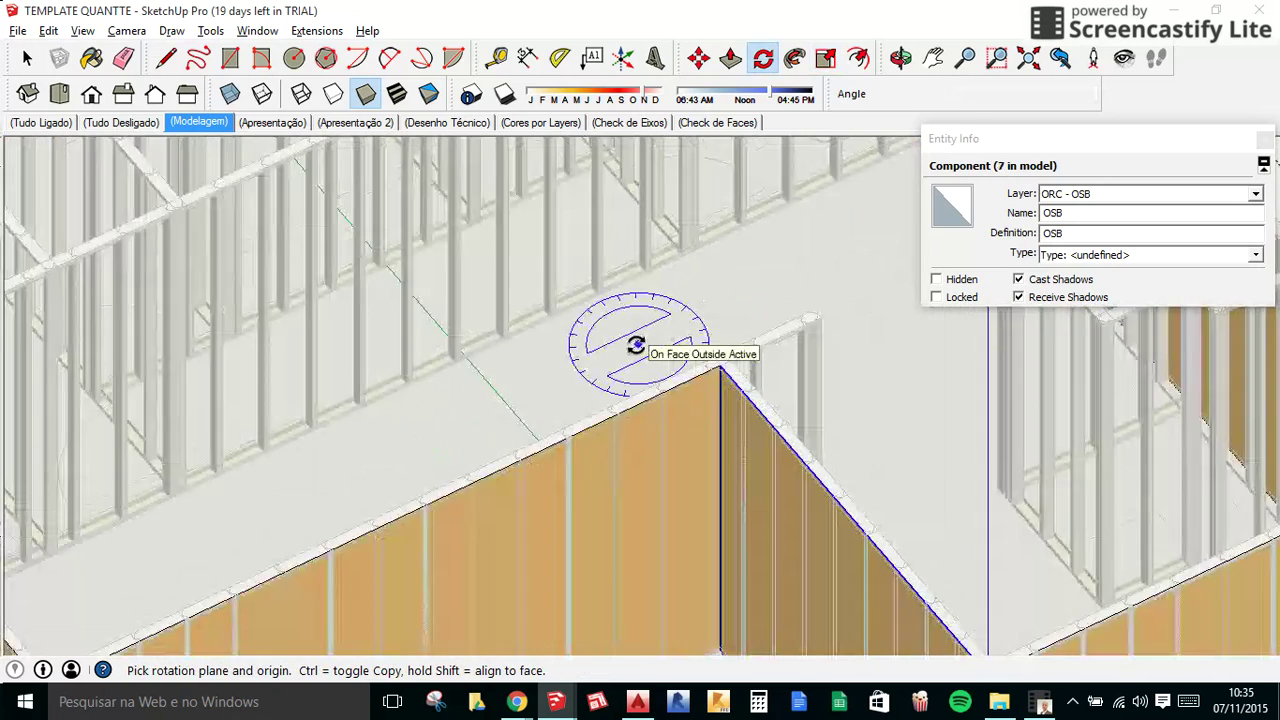
pyautogui.scroll(-3, 643, 349)
# Narrow the short-wall panel to fit its wall.
pyautogui.press('s')
pyautogui.click(845, 590)
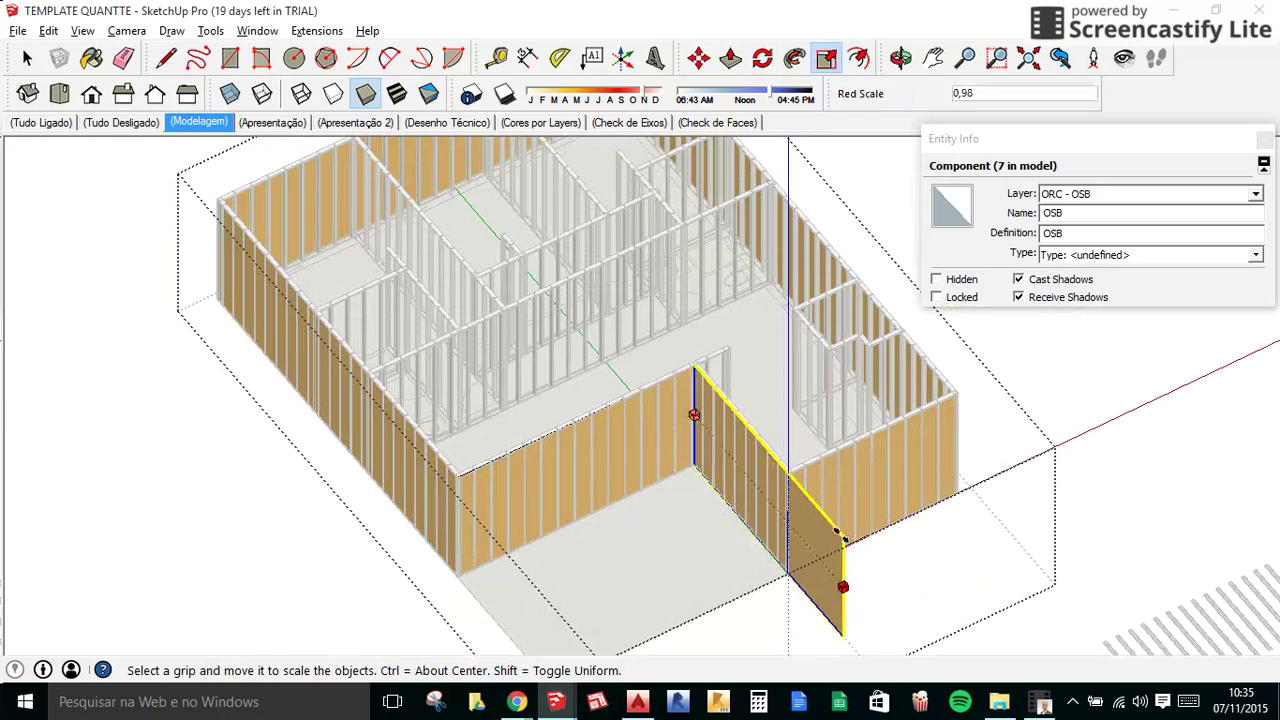
pyautogui.click(757, 543)
pyautogui.press('space')
pyautogui.scroll(-2, 953, 481)
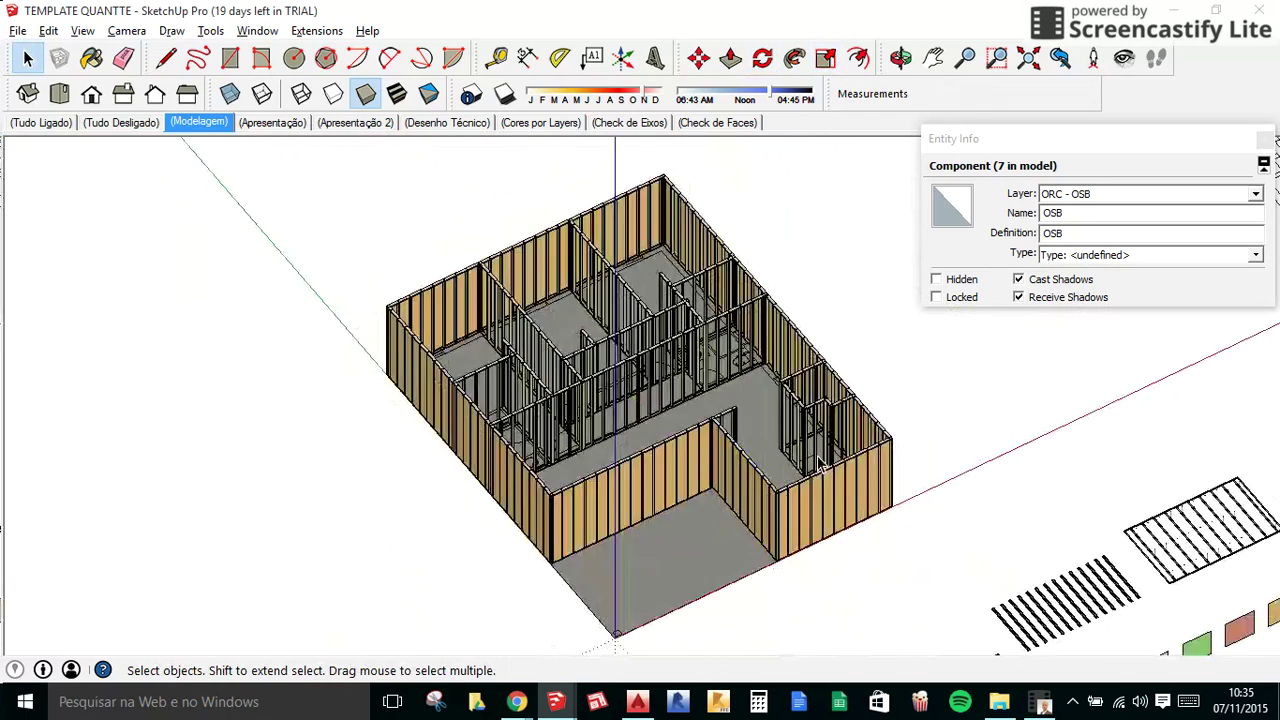
pyautogui.moveTo(953, 481); pyautogui.dragTo(466, 386, button='middle')
pyautogui.scroll(5, 765, 381)
pyautogui.moveTo(765, 383); pyautogui.dragTo(596, 465, button='middle')
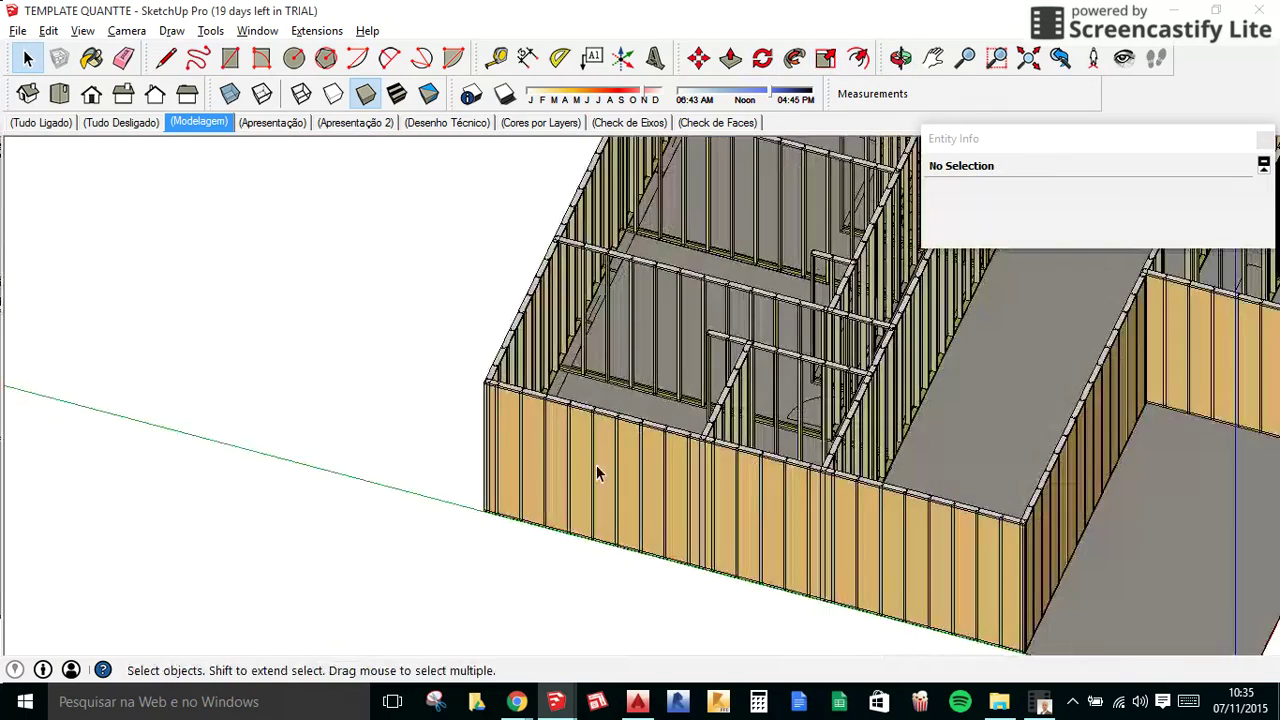
pyautogui.scroll(-2, 547, 459)
pyautogui.scroll(-2, 547, 459)
pyautogui.press('t')
pyautogui.scroll(2, 543, 395)
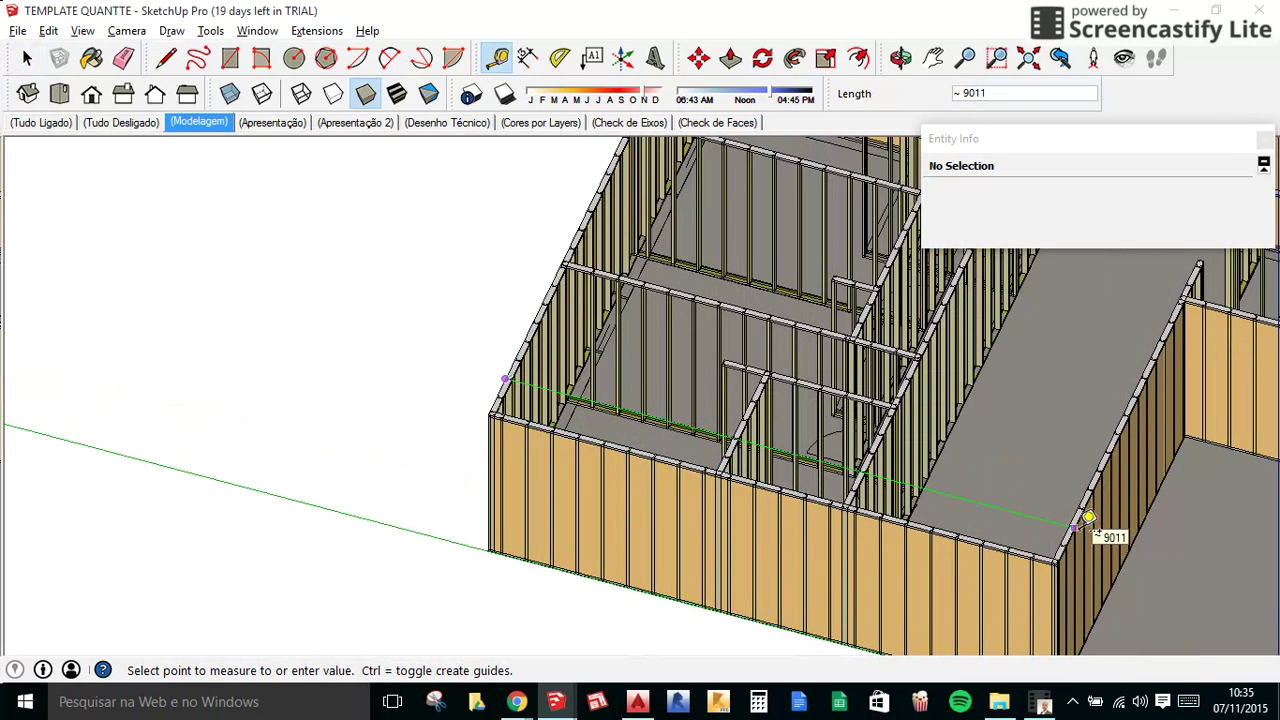
pyautogui.scroll(-2, 712, 543)
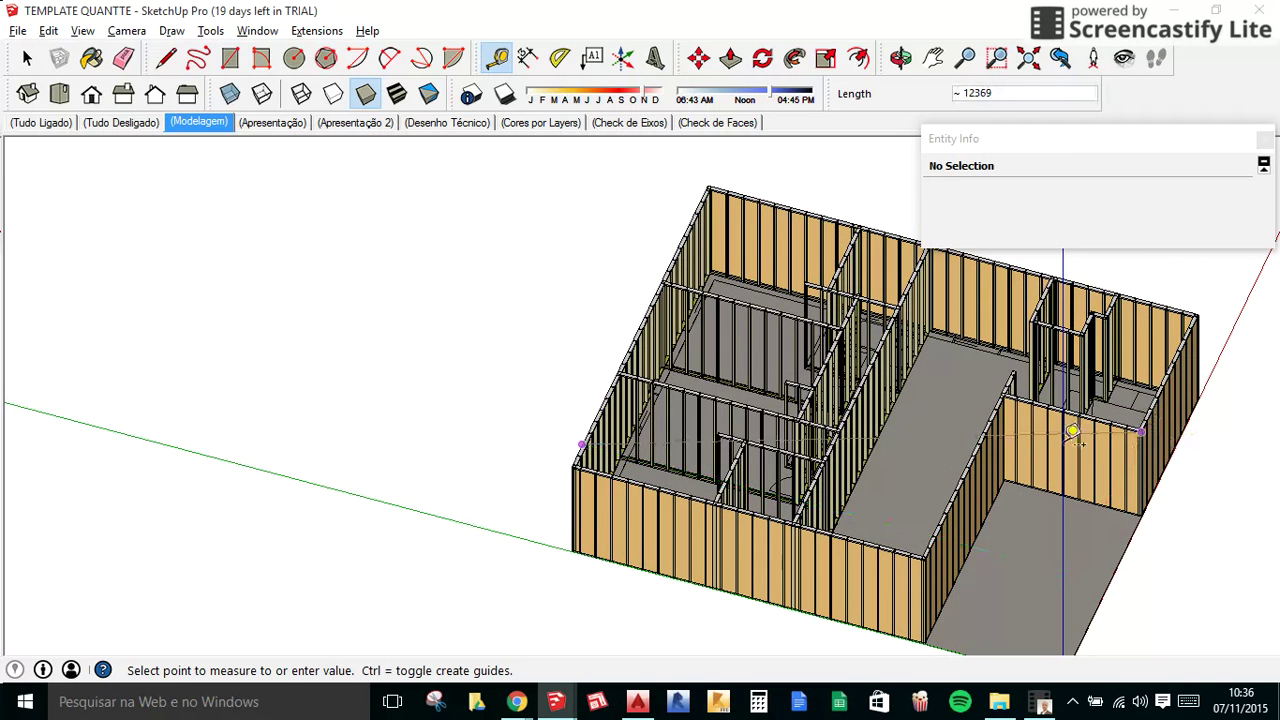
pyautogui.press('space')
pyautogui.scroll(2, 1000, 440)
pyautogui.moveTo(928, 451); pyautogui.dragTo(789, 373, button='middle')
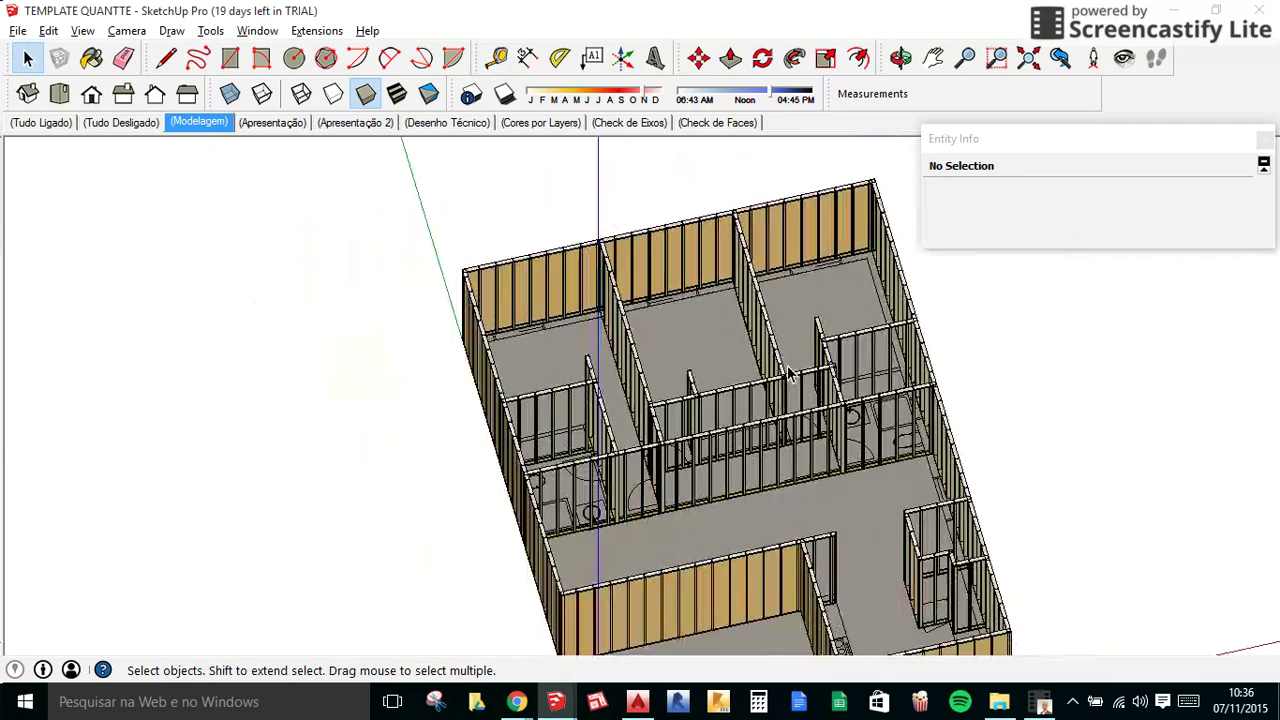
pyautogui.scroll(3, 737, 617)
pyautogui.scroll(2, 737, 617)
pyautogui.hotkey('alt', 'Tab')
pyautogui.hotkey('alt', 'Tab')
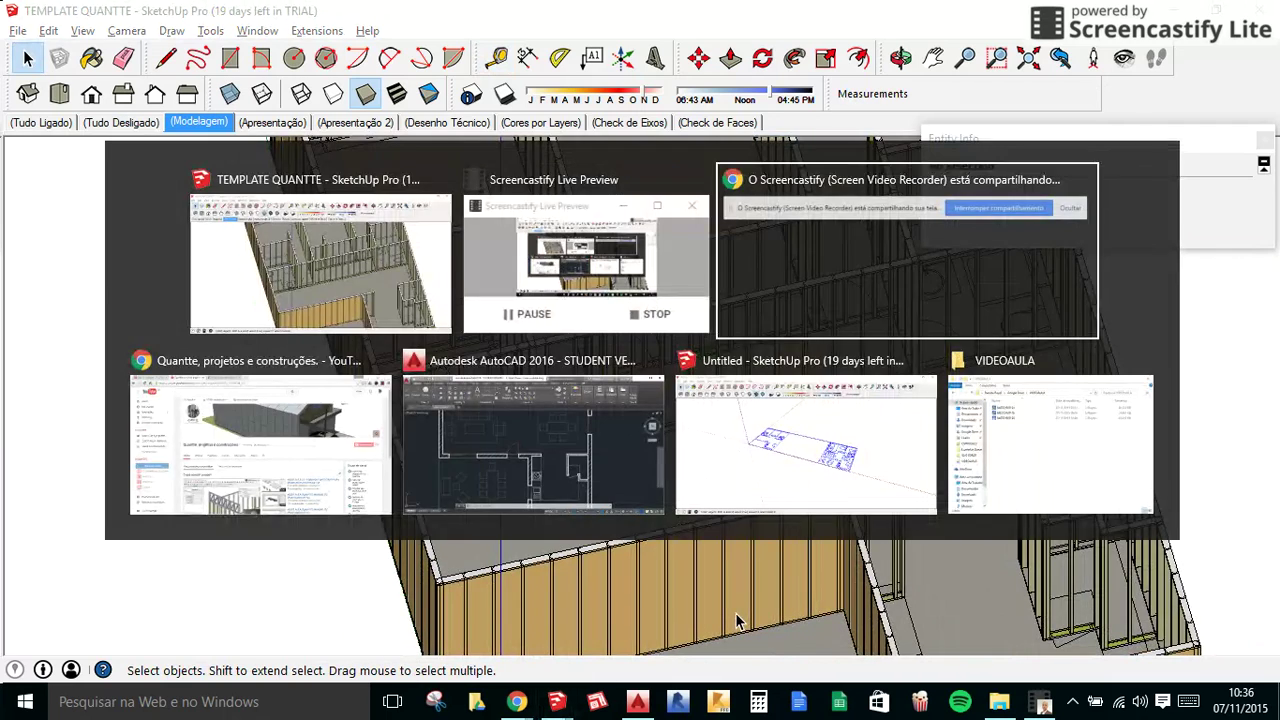
pyautogui.hotkey('alt', 'Tab')
pyautogui.hotkey('alt', 'Tab')
pyautogui.scroll(-4, 655, 313)
pyautogui.scroll(-1, 655, 313)
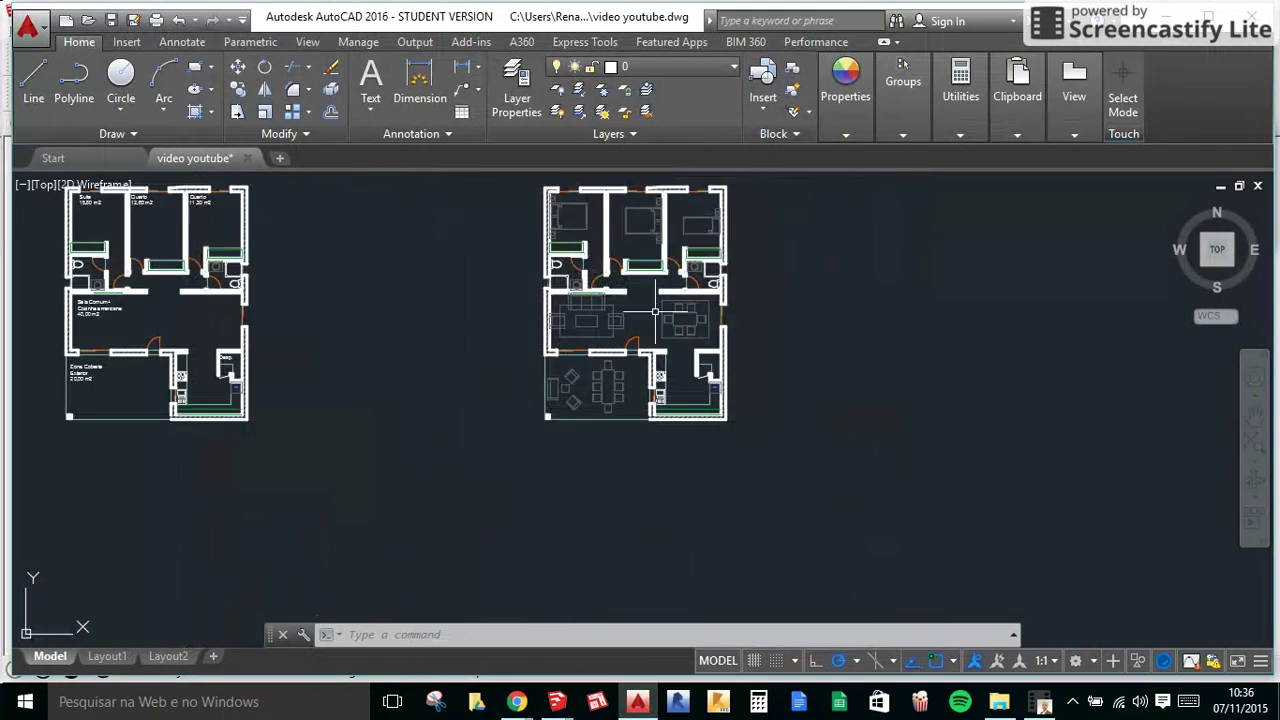
pyautogui.moveTo(655, 313); pyautogui.dragTo(648, 373, button='middle')
pyautogui.hotkey('alt', 'Tab')
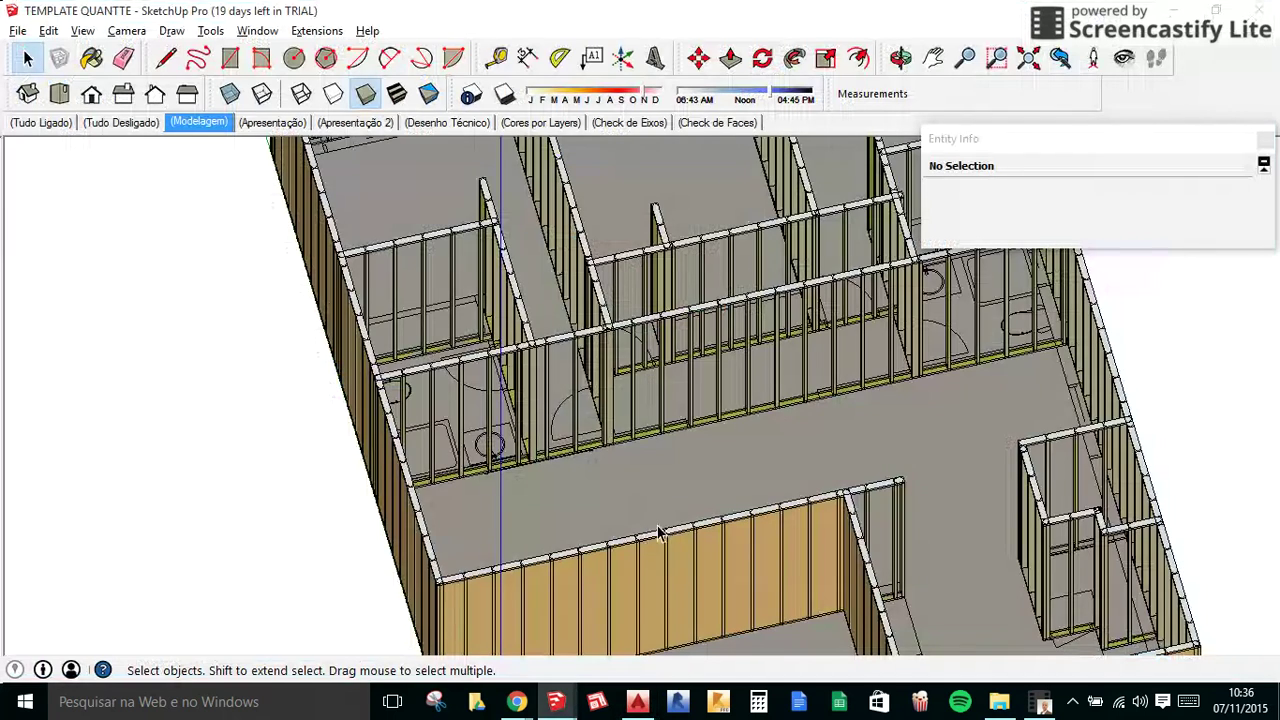
# Inside the framing component, copy an OSB panel onto the central interior wall.
pyautogui.click(678, 562)
pyautogui.doubleClick(513, 596)
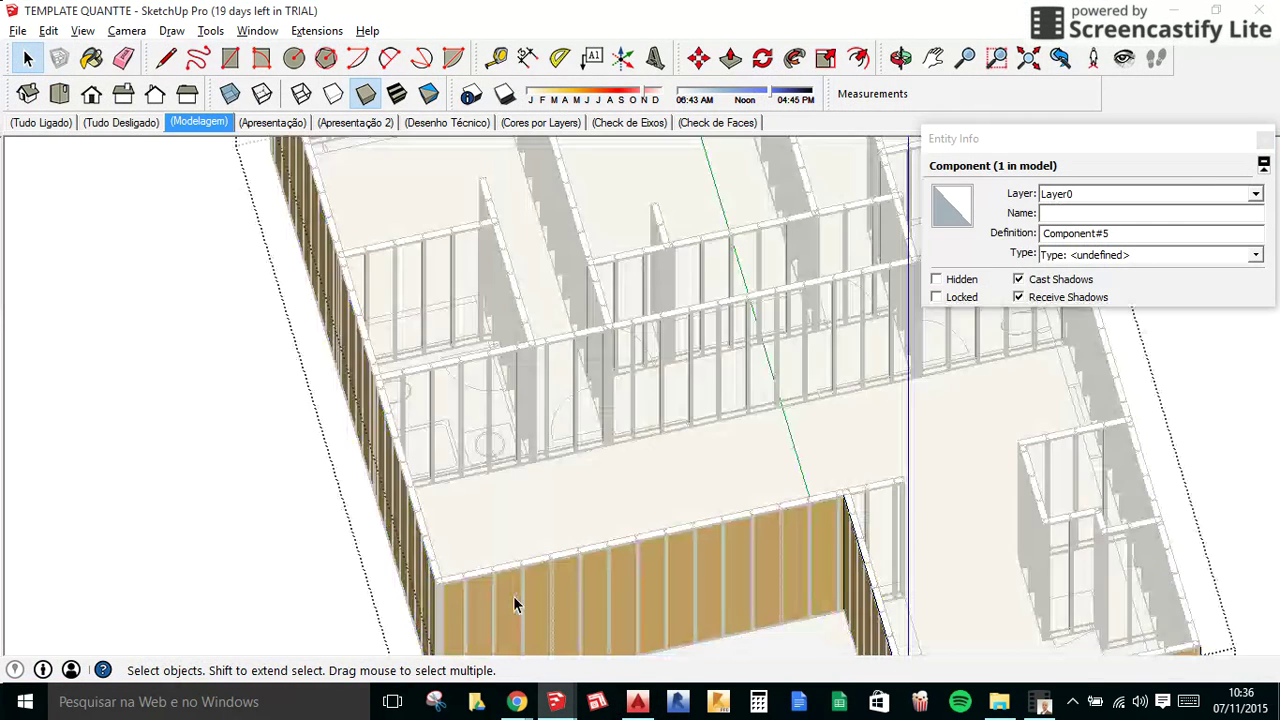
pyautogui.click(513, 595)
pyautogui.press('m')
pyautogui.scroll(3, 432, 590)
pyautogui.scroll(3, 432, 588)
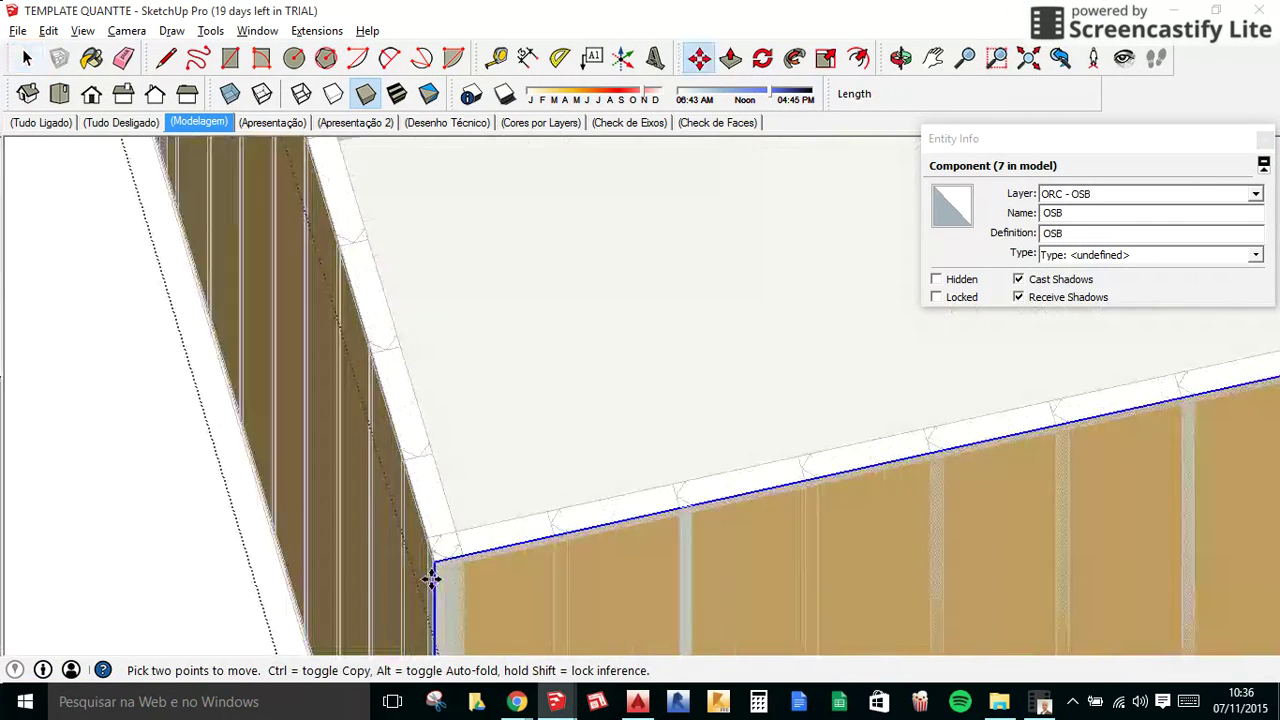
pyautogui.press('ctrl')
pyautogui.click(432, 563)
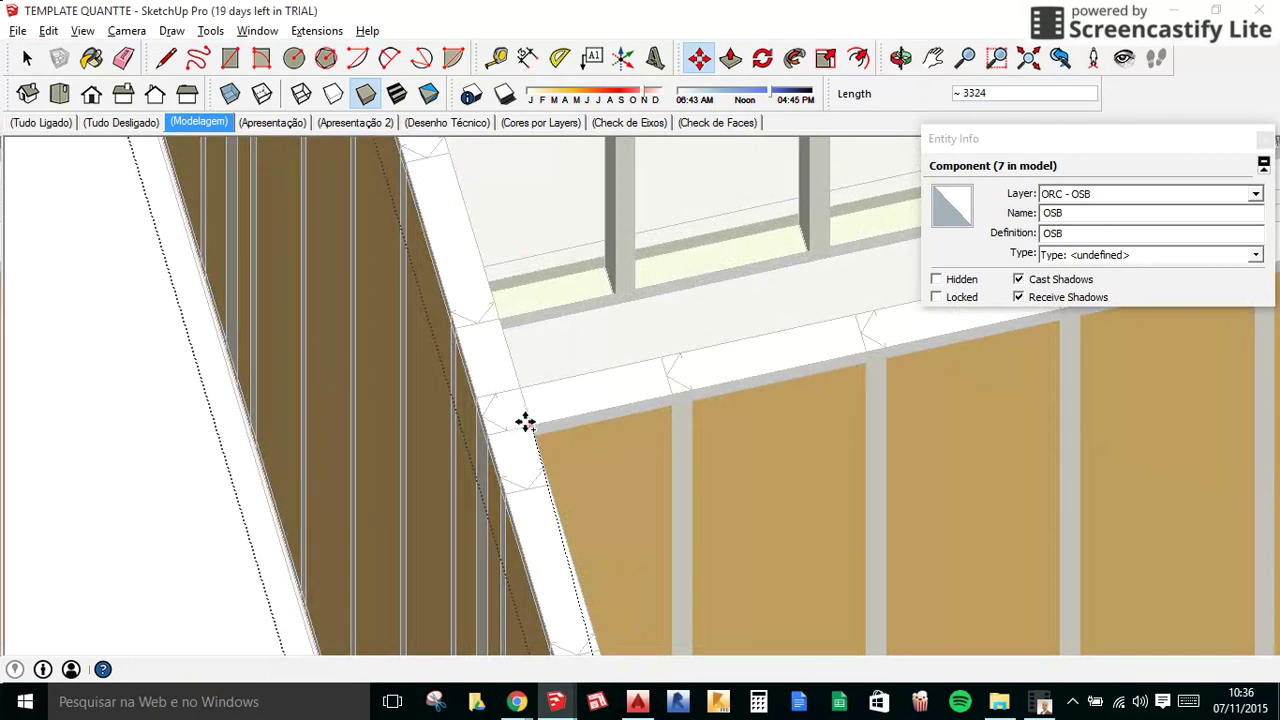
pyautogui.click(523, 420)
pyautogui.scroll(-2, 509, 491)
pyautogui.scroll(-2, 507, 495)
pyautogui.scroll(-2, 507, 495)
pyautogui.scroll(-2, 514, 490)
pyautogui.press('space')
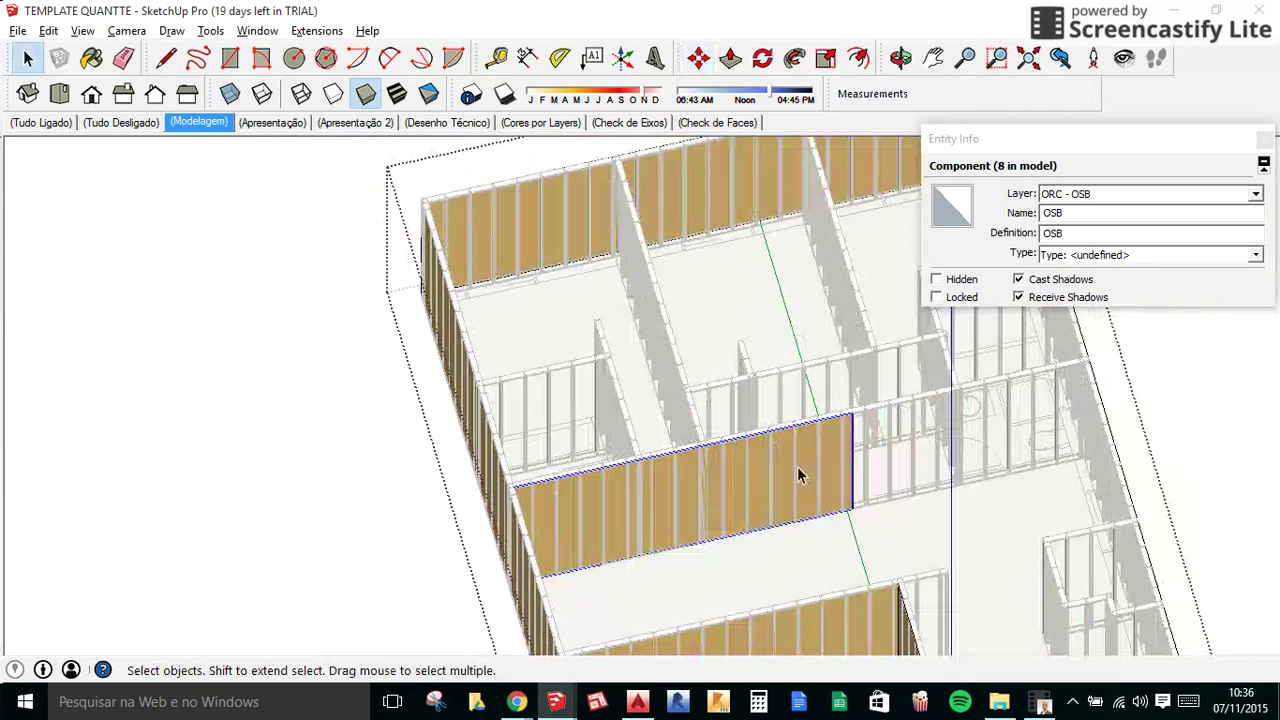
# Scale the copied panel along the red axis to span the whole wall.
pyautogui.press('s')
pyautogui.click(850, 451)
pyautogui.scroll(2, 1060, 405)
pyautogui.scroll(2, 1088, 384)
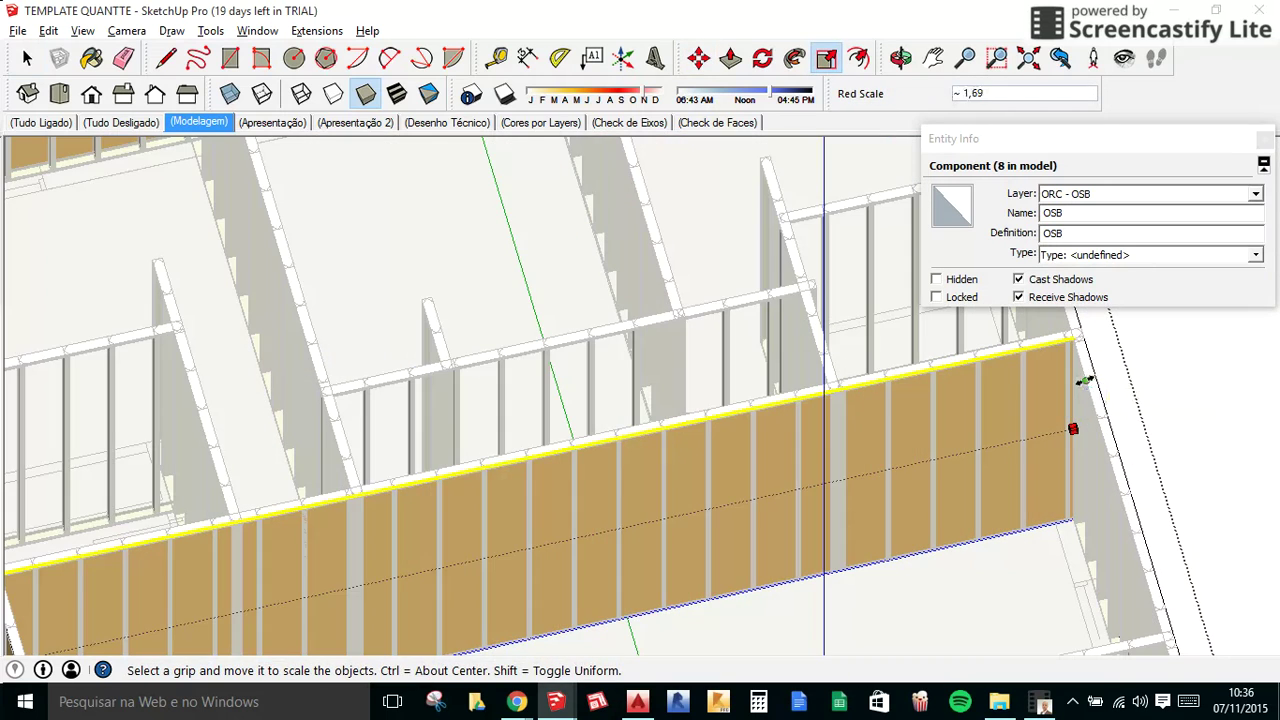
pyautogui.click(1085, 400)
pyautogui.press('space')
pyautogui.scroll(-2, 949, 454)
pyautogui.scroll(-2, 949, 454)
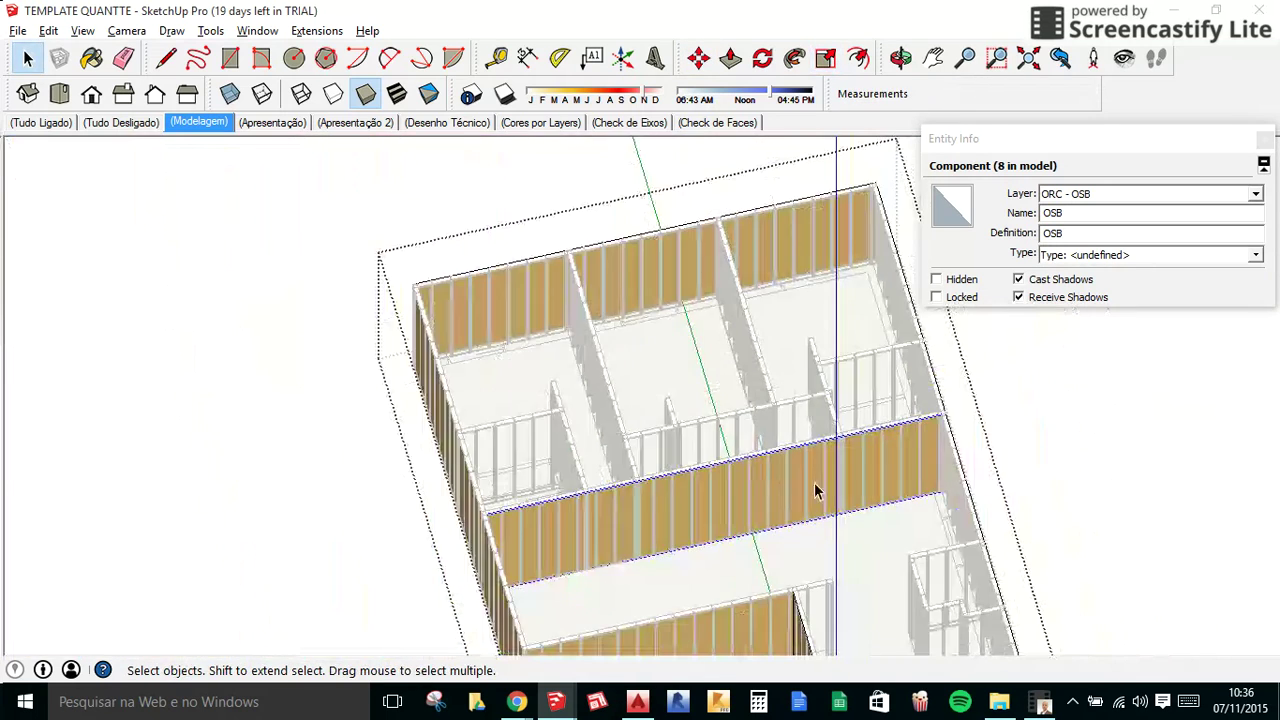
pyautogui.click(1009, 450)
pyautogui.scroll(-3, 1009, 450)
pyautogui.scroll(1, 398, 347)
# Turn off the ORC - OSB layer in the Layers list, then select the ACARTONADO ST sample.
pyautogui.scroll(-2, 814, 434)
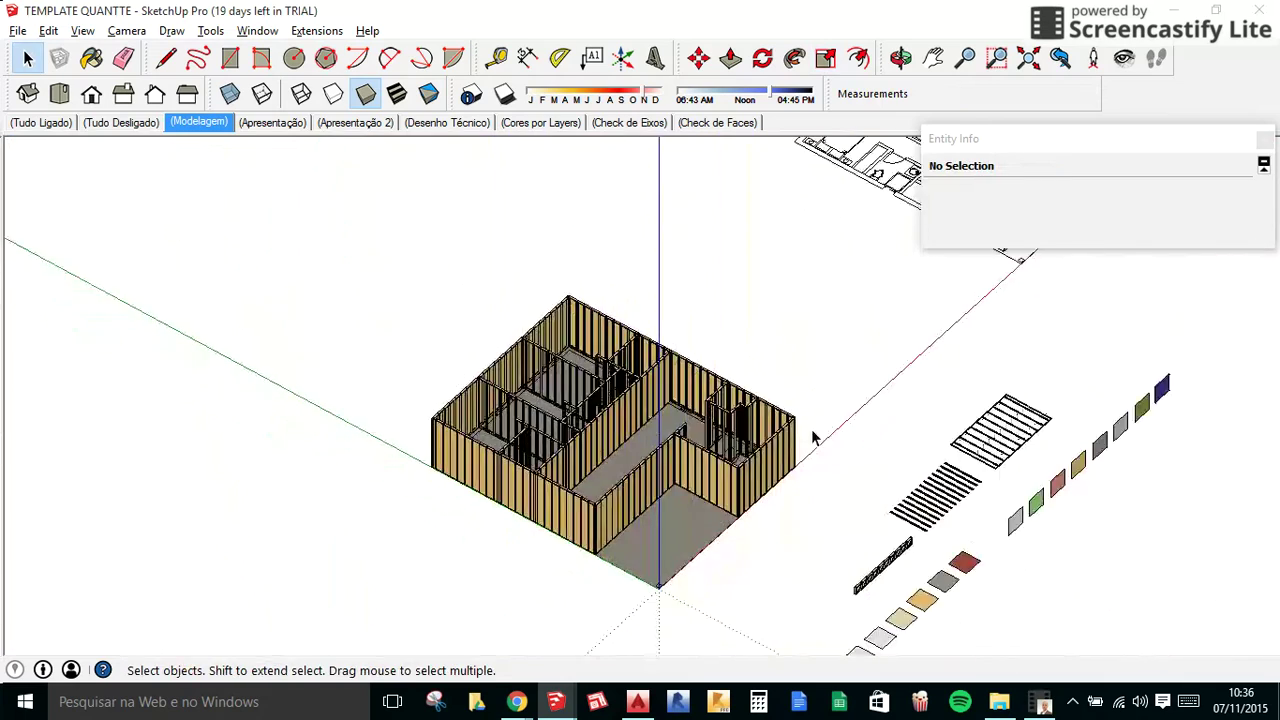
pyautogui.scroll(2, 826, 430)
pyautogui.moveTo(826, 430); pyautogui.dragTo(491, 482, button='middle')
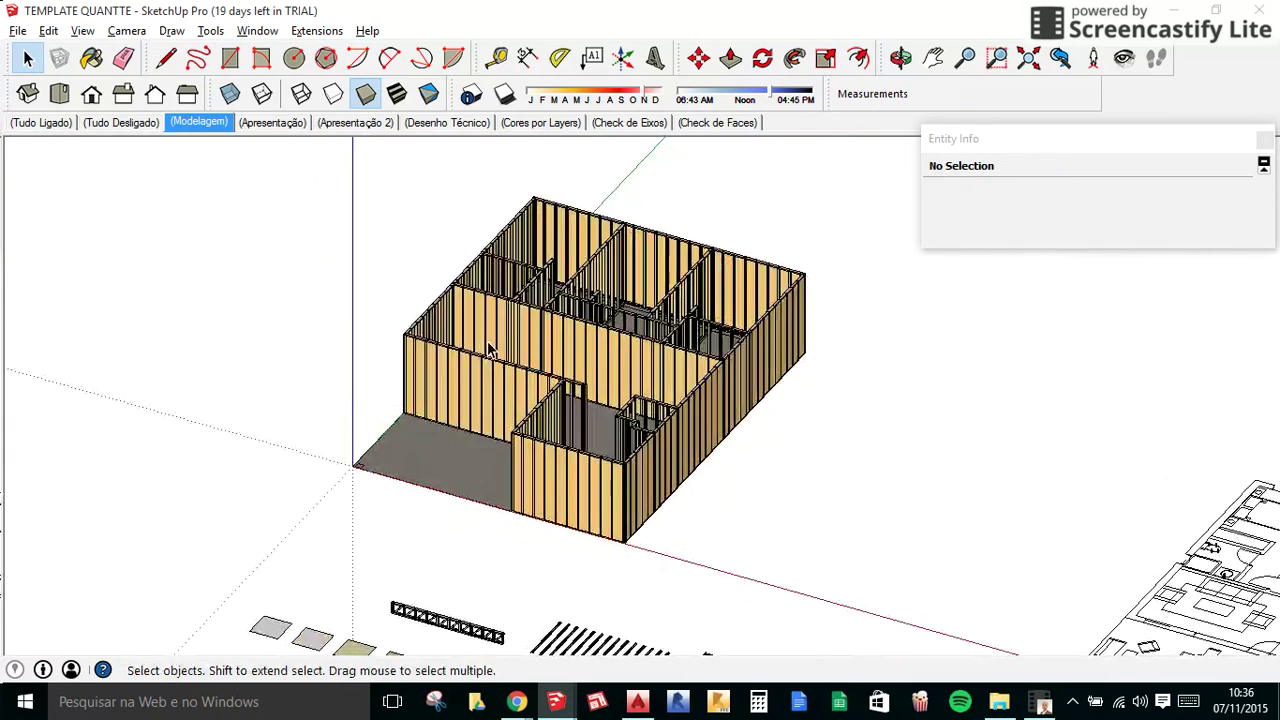
pyautogui.scroll(-1, 491, 482)
pyautogui.hotkey('shift', 'l')
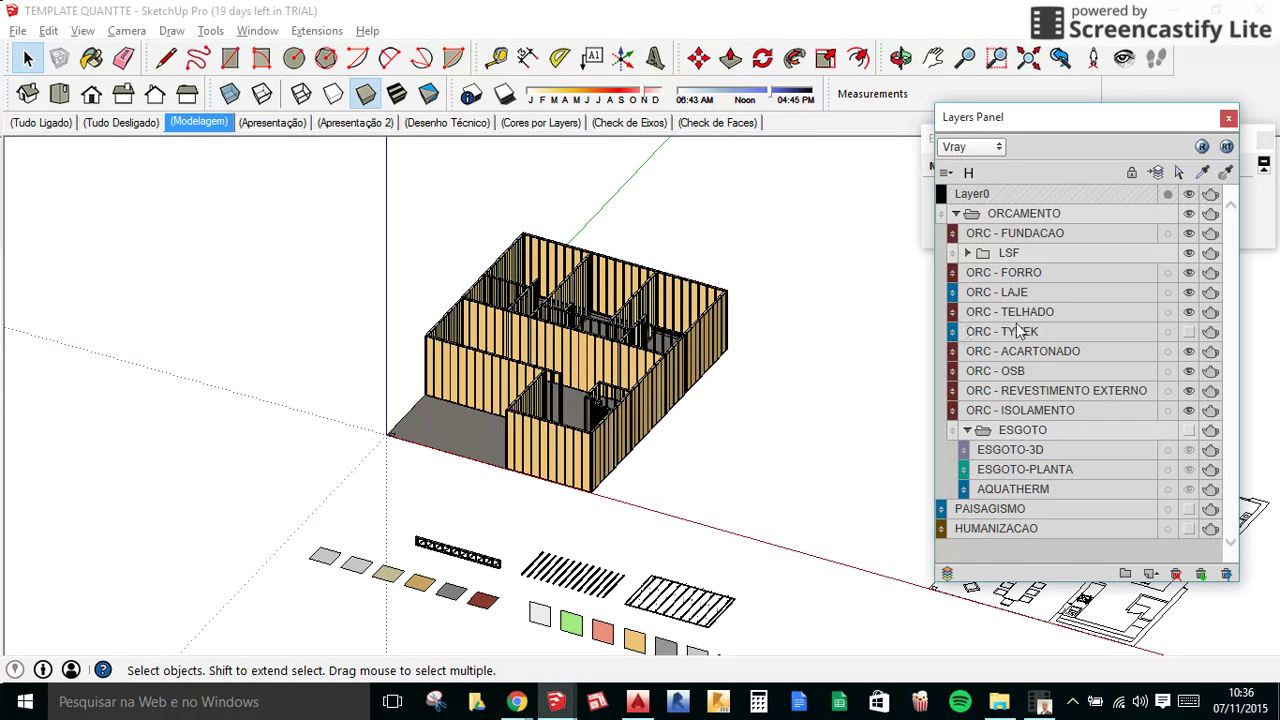
pyautogui.click(1186, 371)
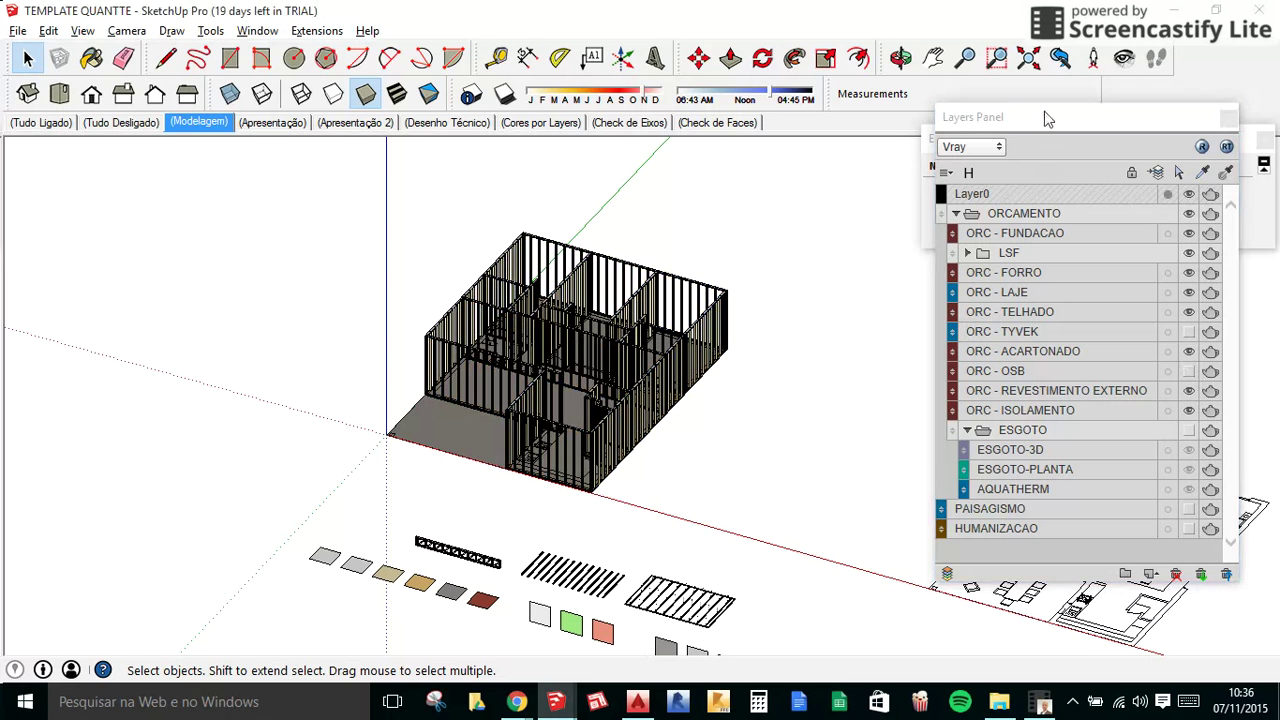
pyautogui.click(1046, 118)
pyautogui.click(1227, 119)
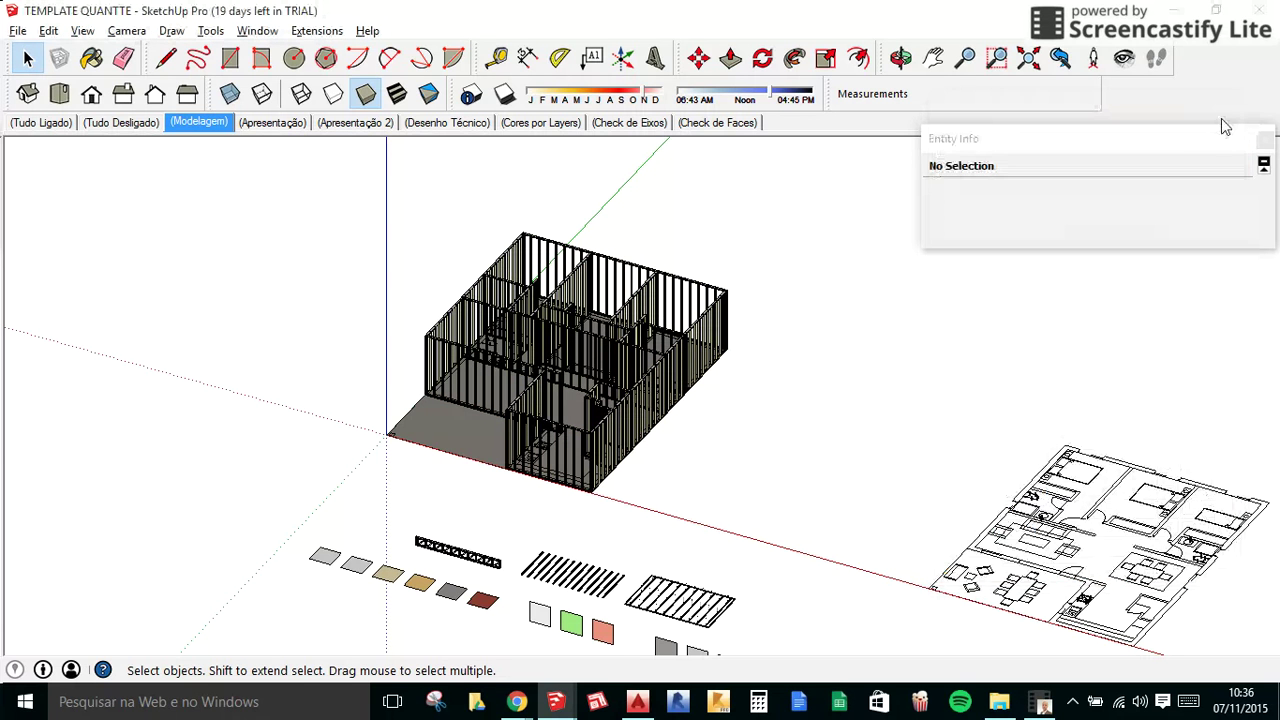
pyautogui.keyDown('shift'); pyautogui.moveTo(588, 572); pyautogui.dragTo(618, 522, button='middle'); pyautogui.keyUp('shift')
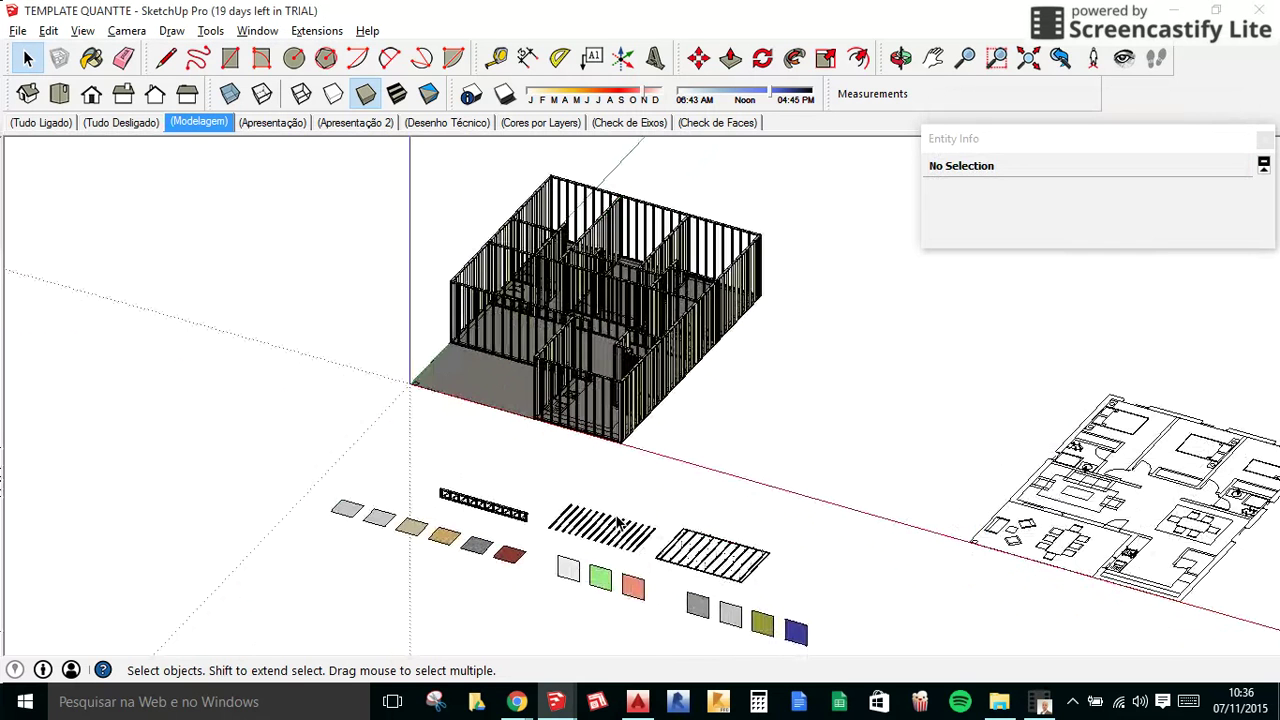
pyautogui.click(565, 571)
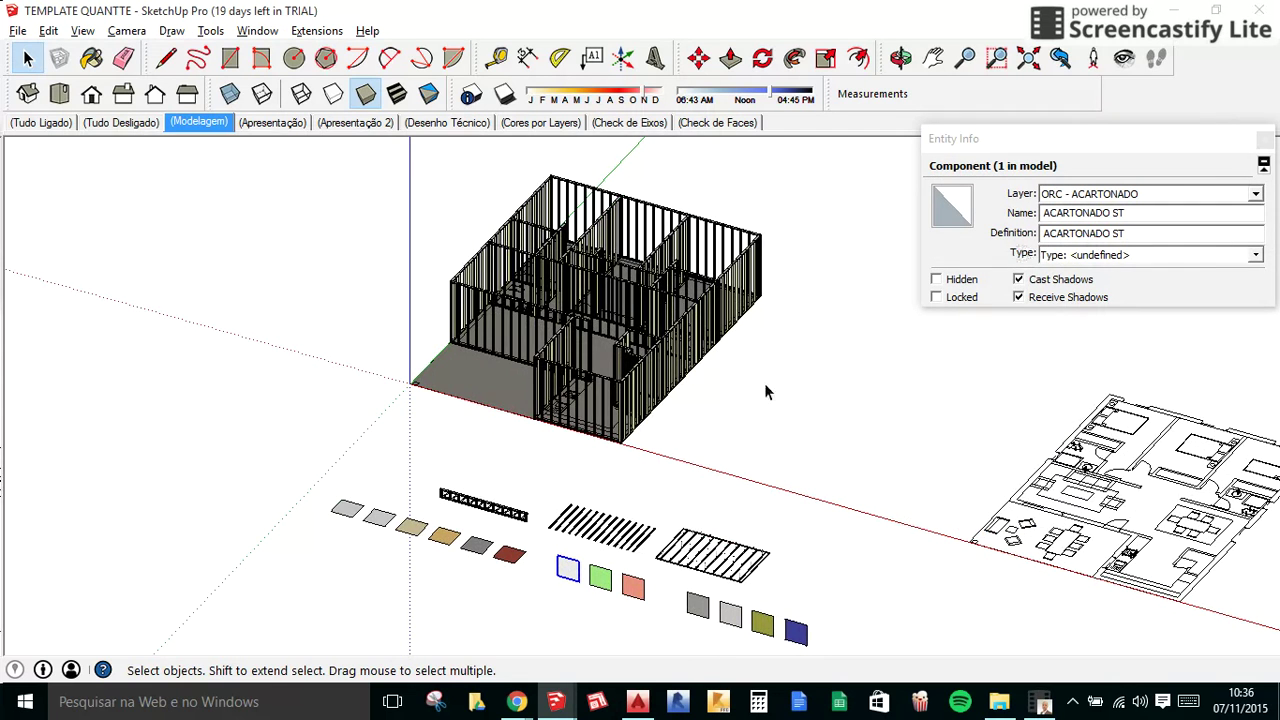
# Copy the ACARTONADO ST drywall sample onto a corner of the interior framing.
pyautogui.scroll(1, 545, 572)
pyautogui.scroll(2, 545, 572)
pyautogui.press('m')
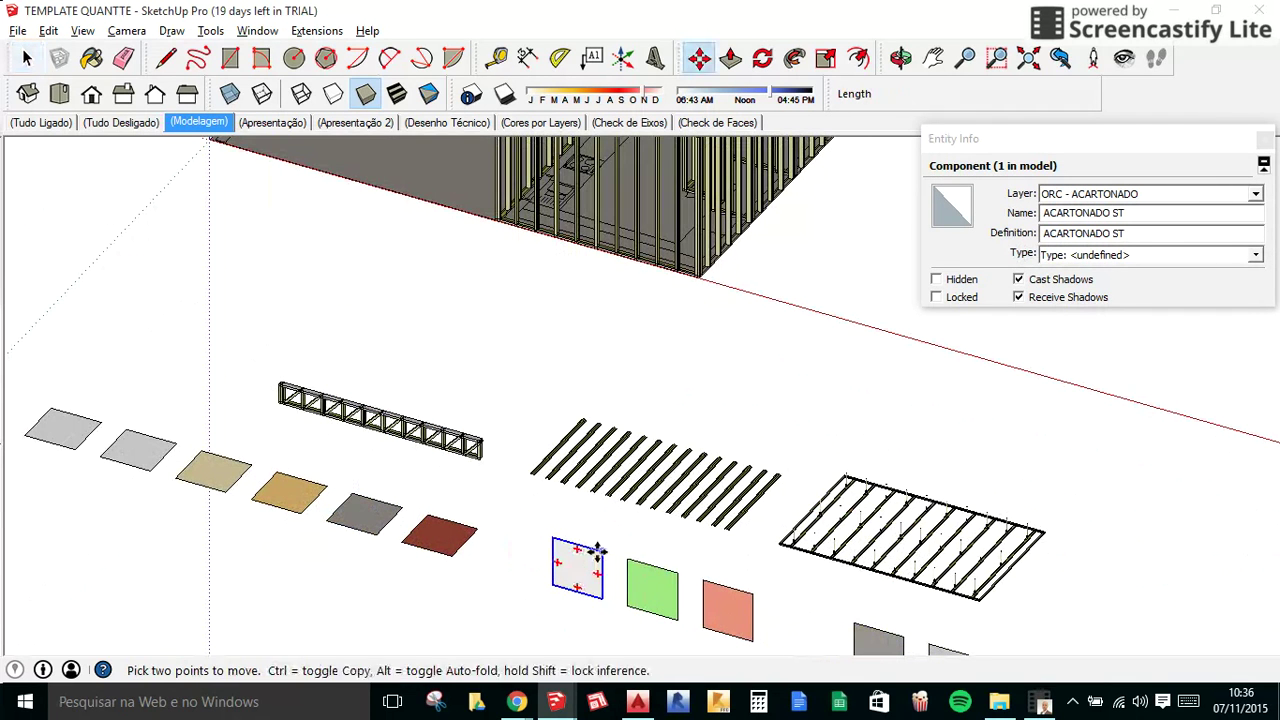
pyautogui.click(597, 546)
pyautogui.press('ctrl')
pyautogui.scroll(-3, 540, 600)
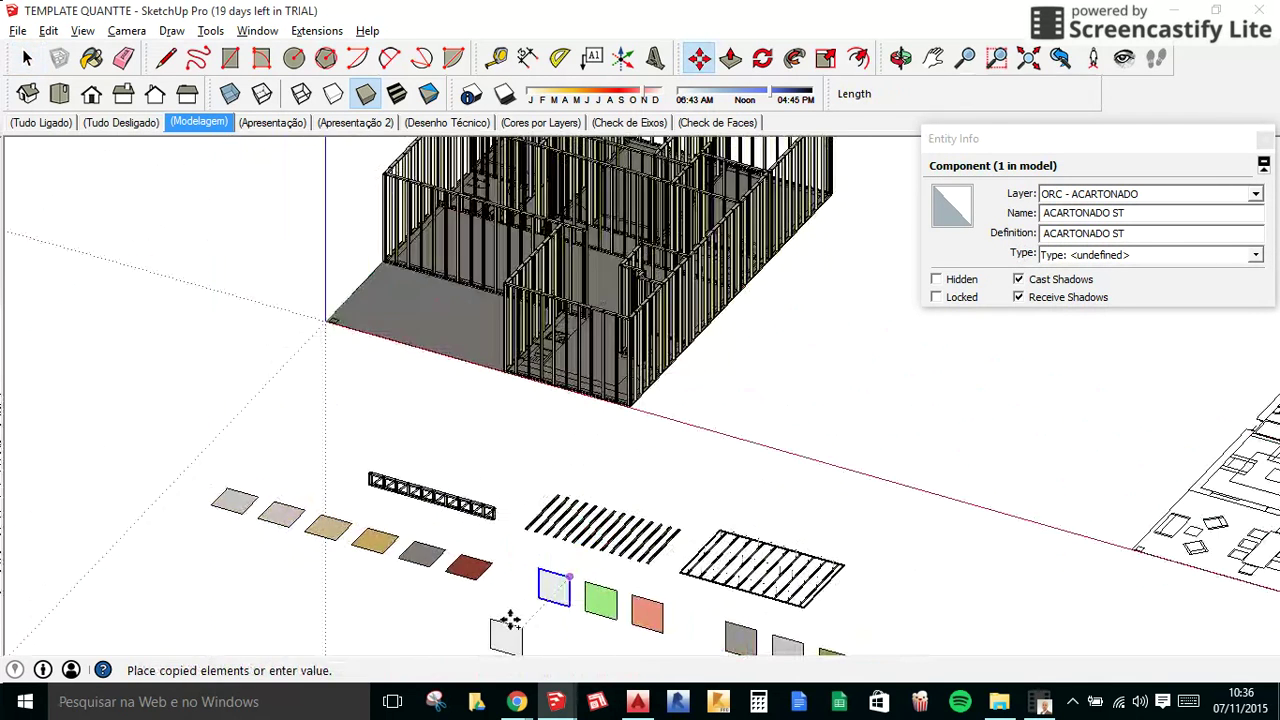
pyautogui.scroll(-2, 530, 595)
pyautogui.scroll(3, 450, 330)
pyautogui.scroll(2, 397, 252)
pyautogui.scroll(2, 400, 257)
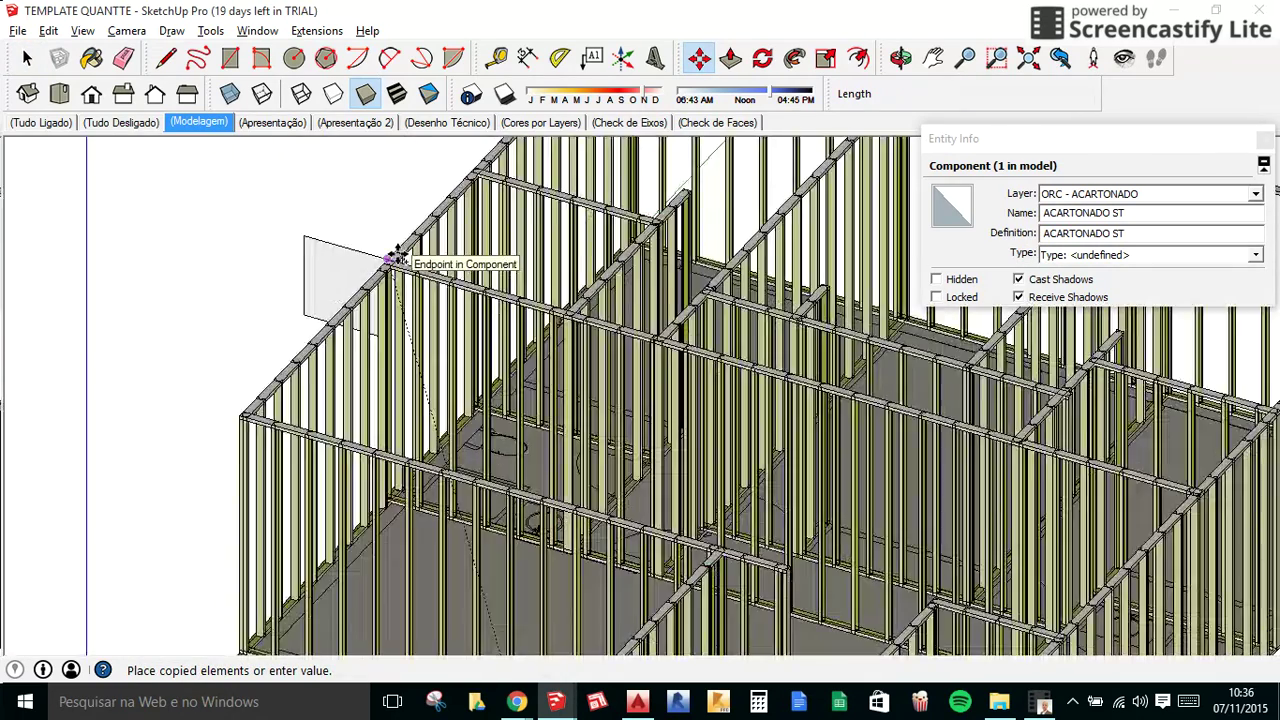
pyautogui.scroll(-2, 1114, 423)
pyautogui.scroll(4, 709, 437)
pyautogui.scroll(2, 838, 407)
pyautogui.scroll(2, 875, 375)
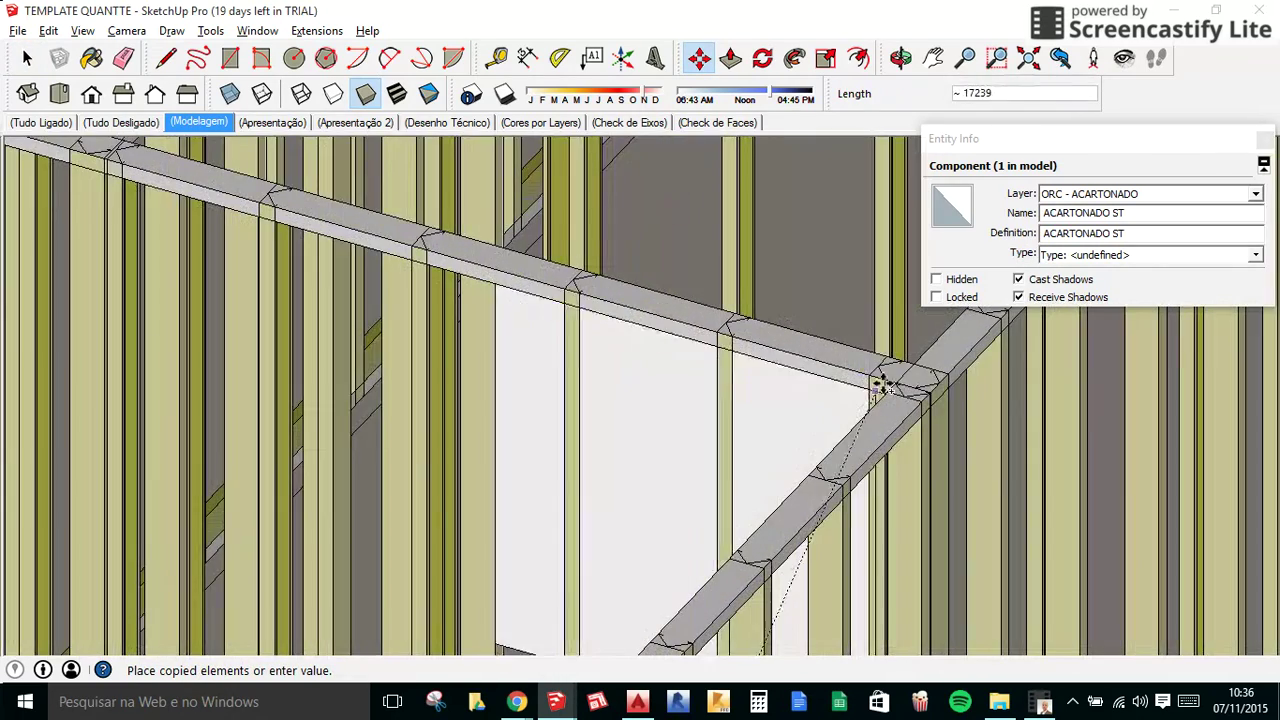
pyautogui.scroll(2, 886, 375)
pyautogui.scroll(1, 890, 370)
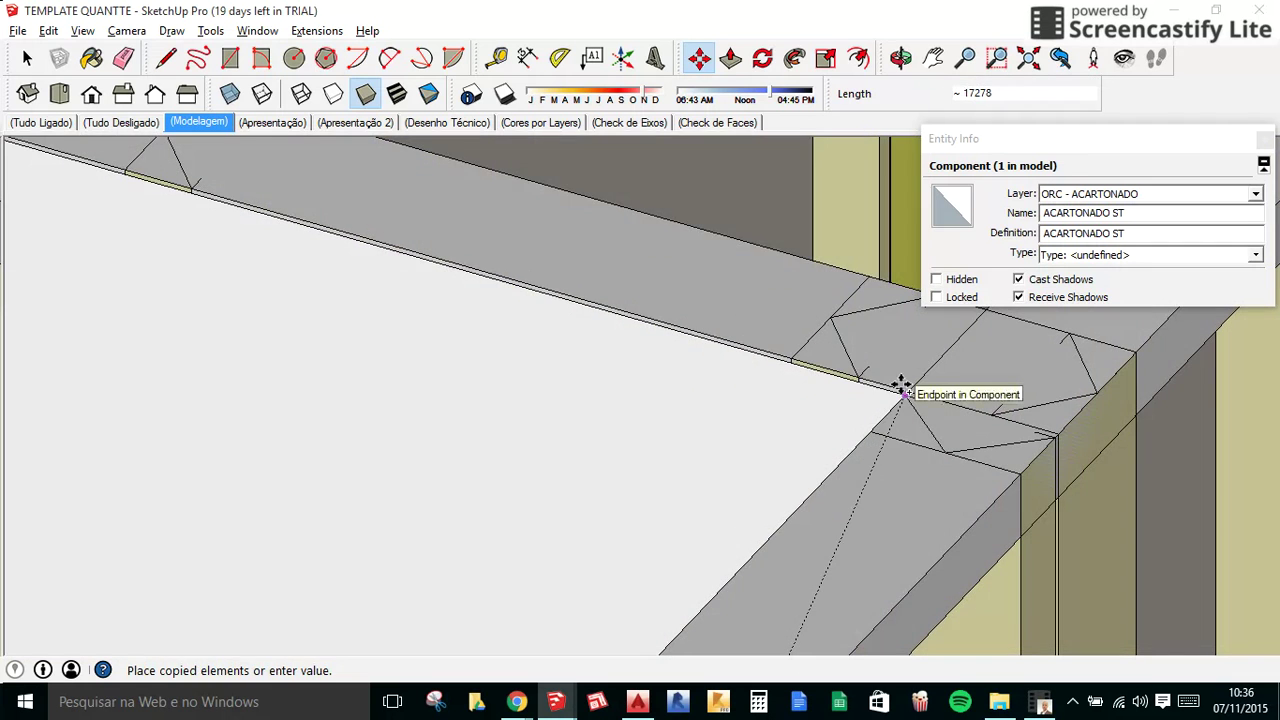
pyautogui.click(902, 388)
pyautogui.scroll(3, 814, 429)
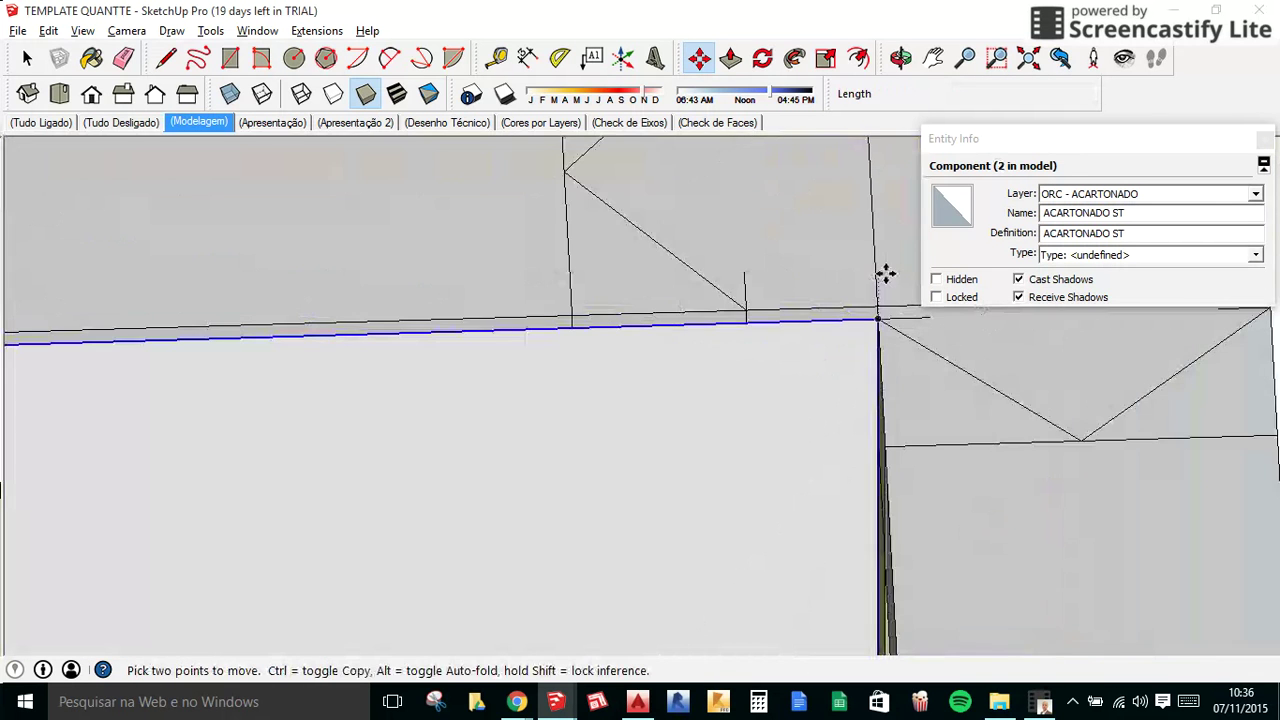
pyautogui.click(874, 316)
pyautogui.scroll(-2, 791, 294)
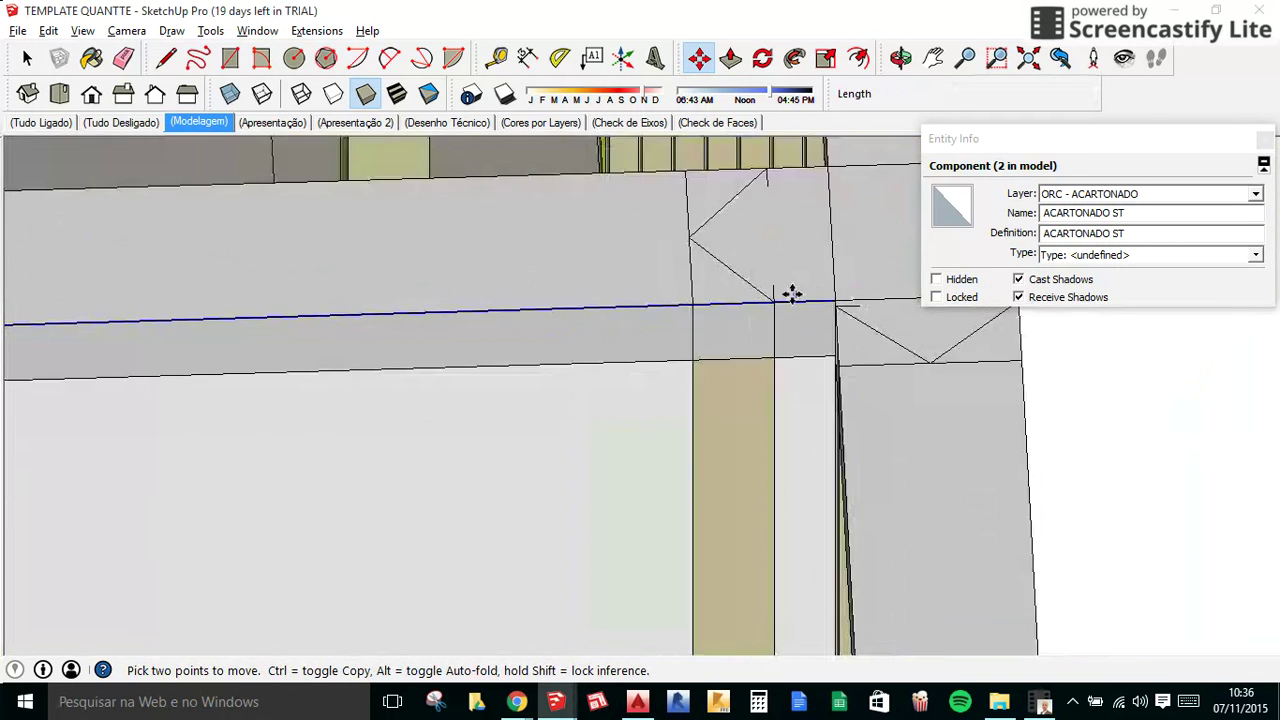
pyautogui.scroll(-2, 791, 294)
pyautogui.scroll(-2, 791, 294)
pyautogui.scroll(-2, 791, 292)
# Rotate-copy the drywall panel 90° about the top wall corner onto the adjoining wall.
pyautogui.press('q')
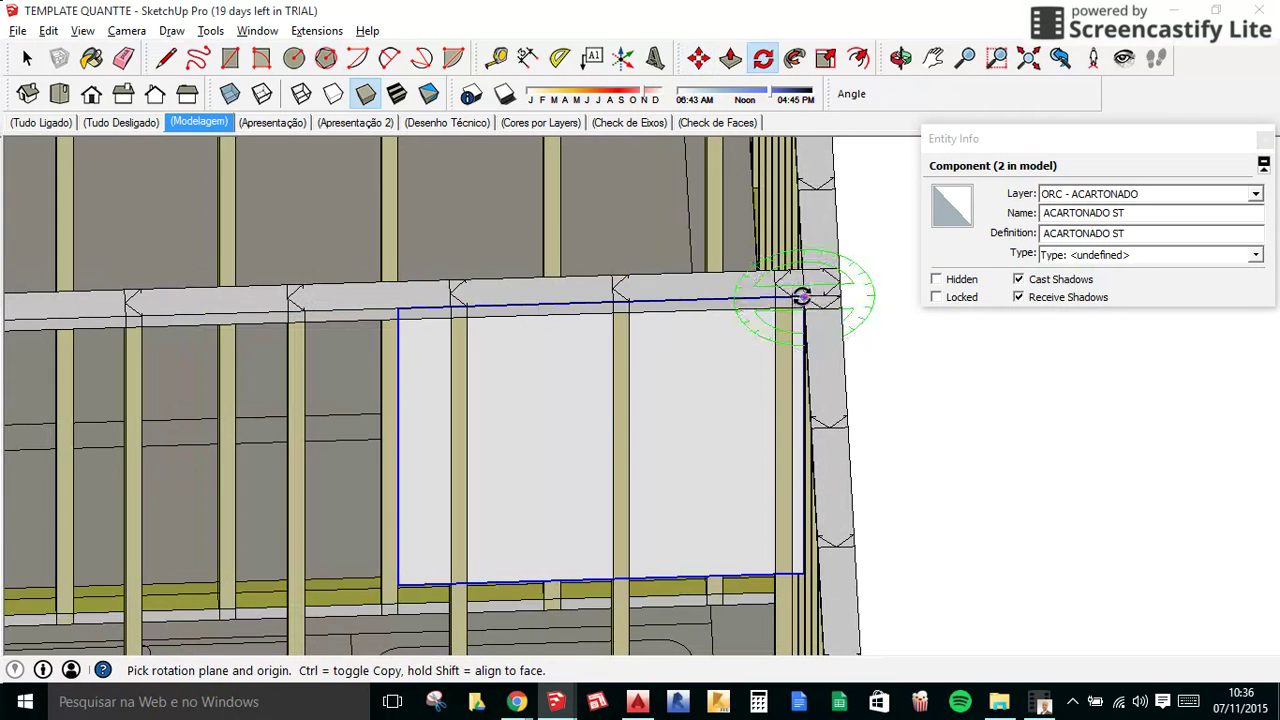
pyautogui.click(801, 297)
pyautogui.click(754, 297)
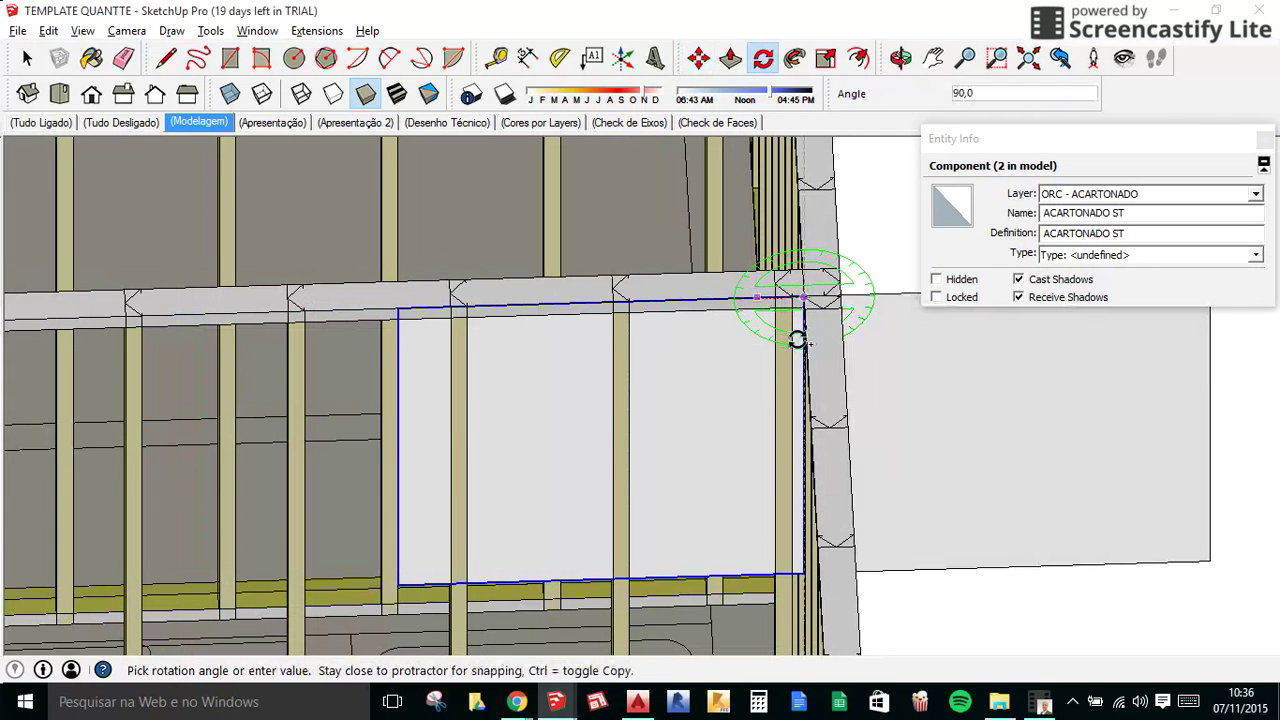
pyautogui.press('Escape')
pyautogui.moveTo(709, 318)
pyautogui.mouseDown(button='middle')
pyautogui.moveTo(646, 363)
pyautogui.moveTo(837, 340)
pyautogui.mouseUp(button='middle')
pyautogui.scroll(5, 777, 240)
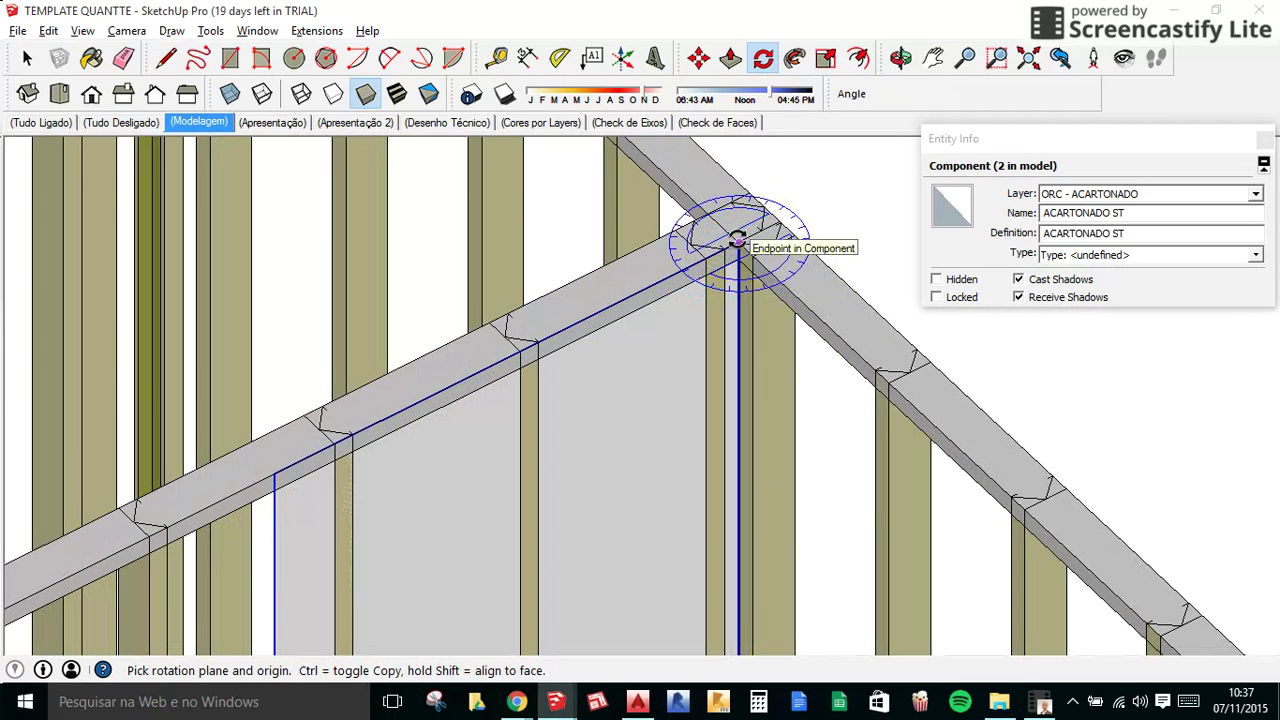
pyautogui.click(737, 243)
pyautogui.click(681, 267)
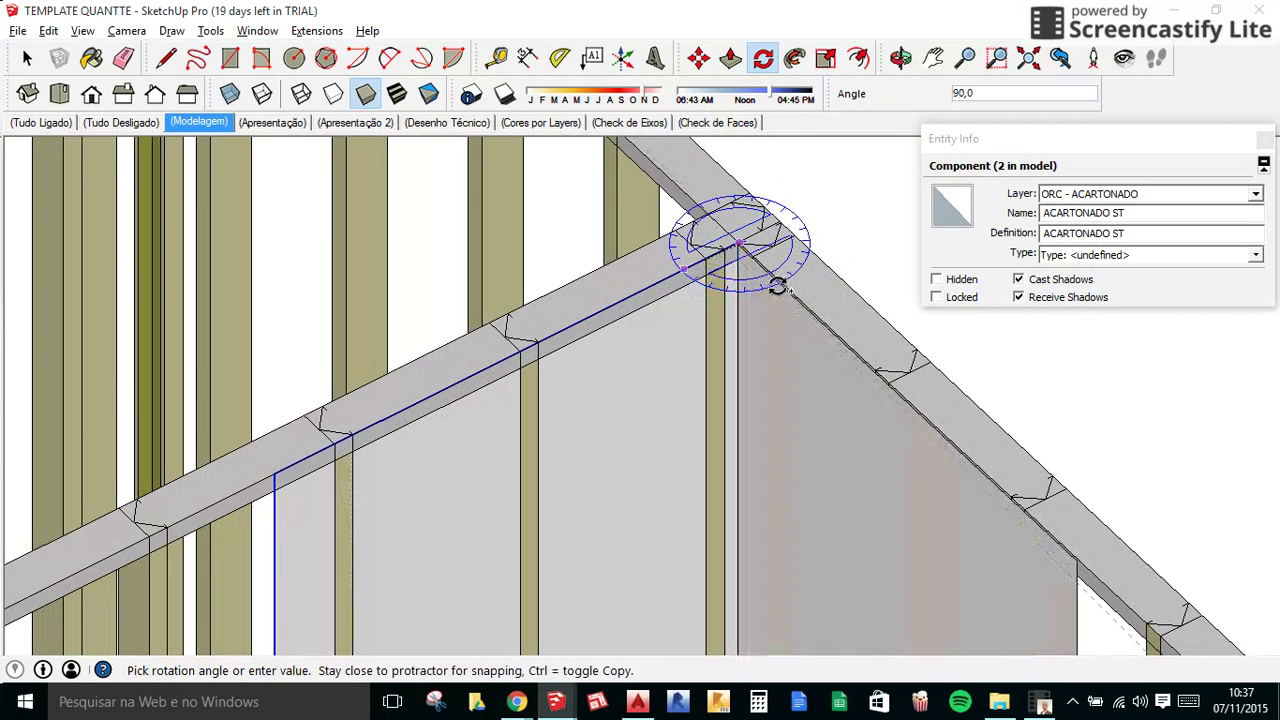
pyautogui.click(778, 287)
pyautogui.press('space')
pyautogui.scroll(-4, 760, 320)
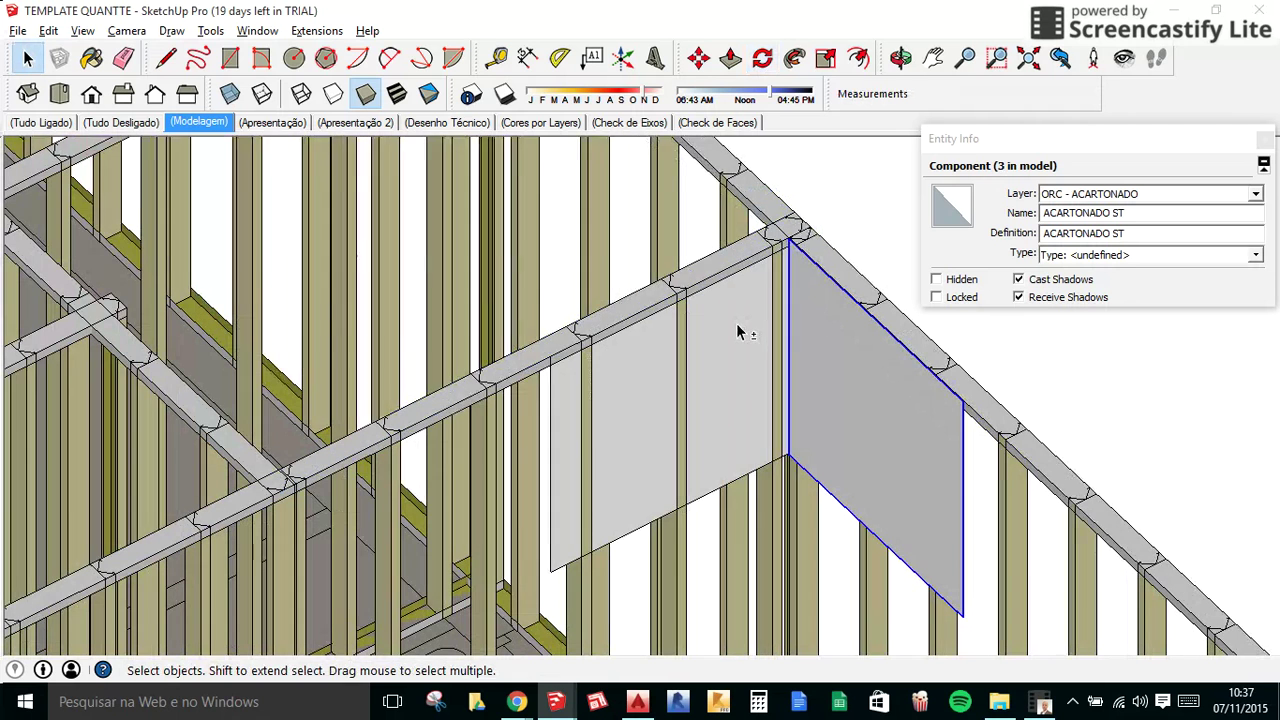
# Select both drywall panels, then cancel the Create Component dialog.
pyautogui.keyDown('shift'); pyautogui.click(737, 331); pyautogui.keyUp('shift')
pyautogui.press('g')
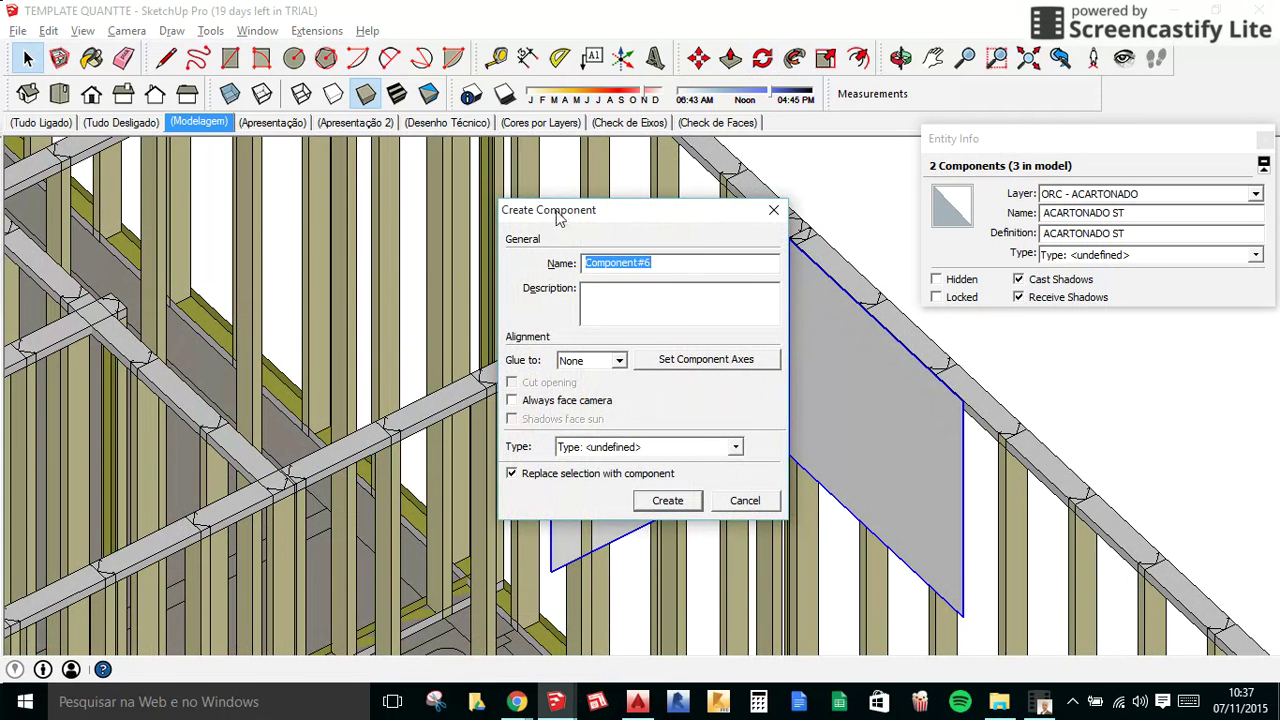
pyautogui.click(668, 500)
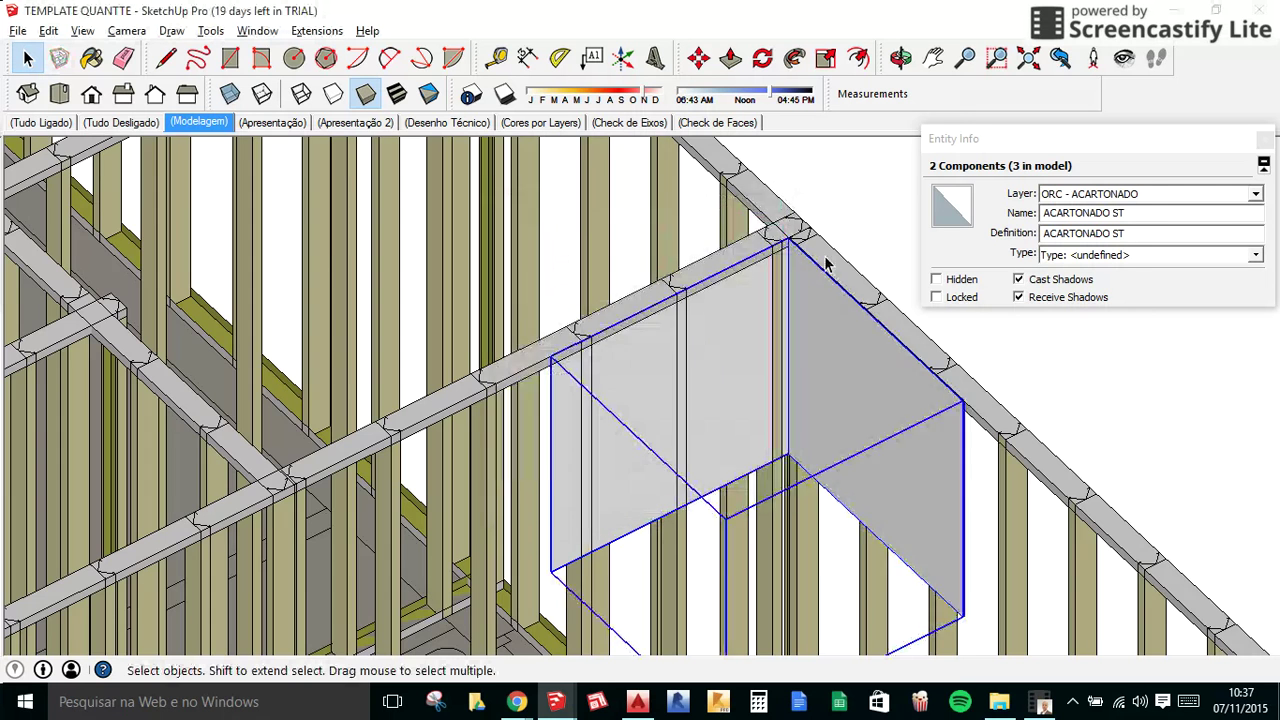
pyautogui.scroll(3, 742, 314)
pyautogui.scroll(2, 737, 327)
# Inside the group, move the ACARTONADO ST panel so its top corner snaps to the frame corner.
pyautogui.doubleClick(737, 335)
pyautogui.click(737, 335)
pyautogui.scroll(2, 740, 300)
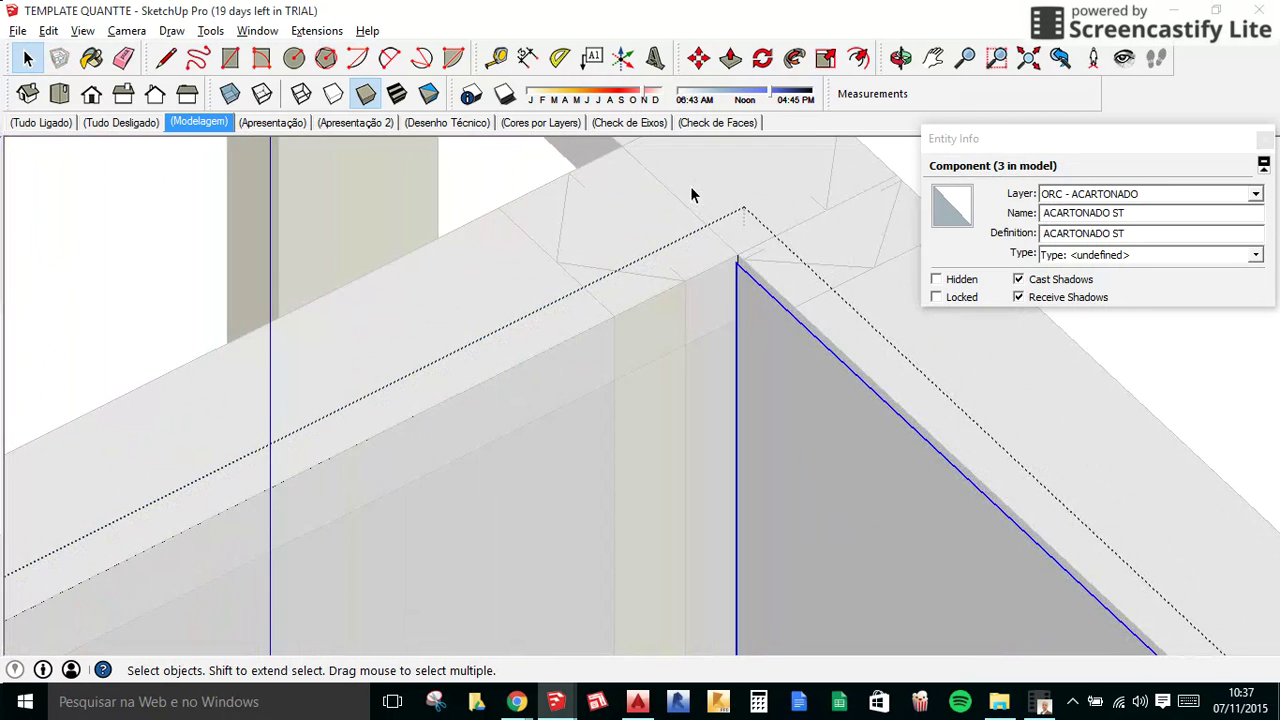
pyautogui.scroll(2, 745, 290)
pyautogui.press('m')
pyautogui.click(748, 285)
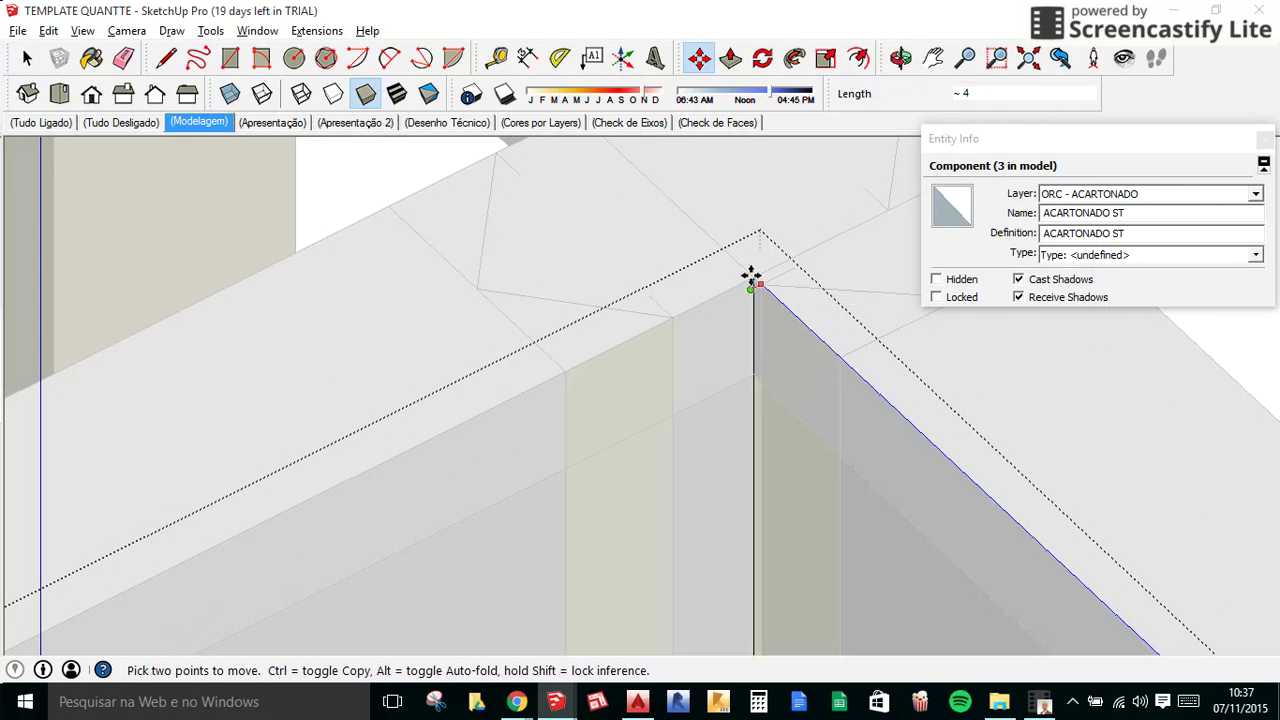
pyautogui.scroll(2, 748, 277)
pyautogui.scroll(1, 746, 282)
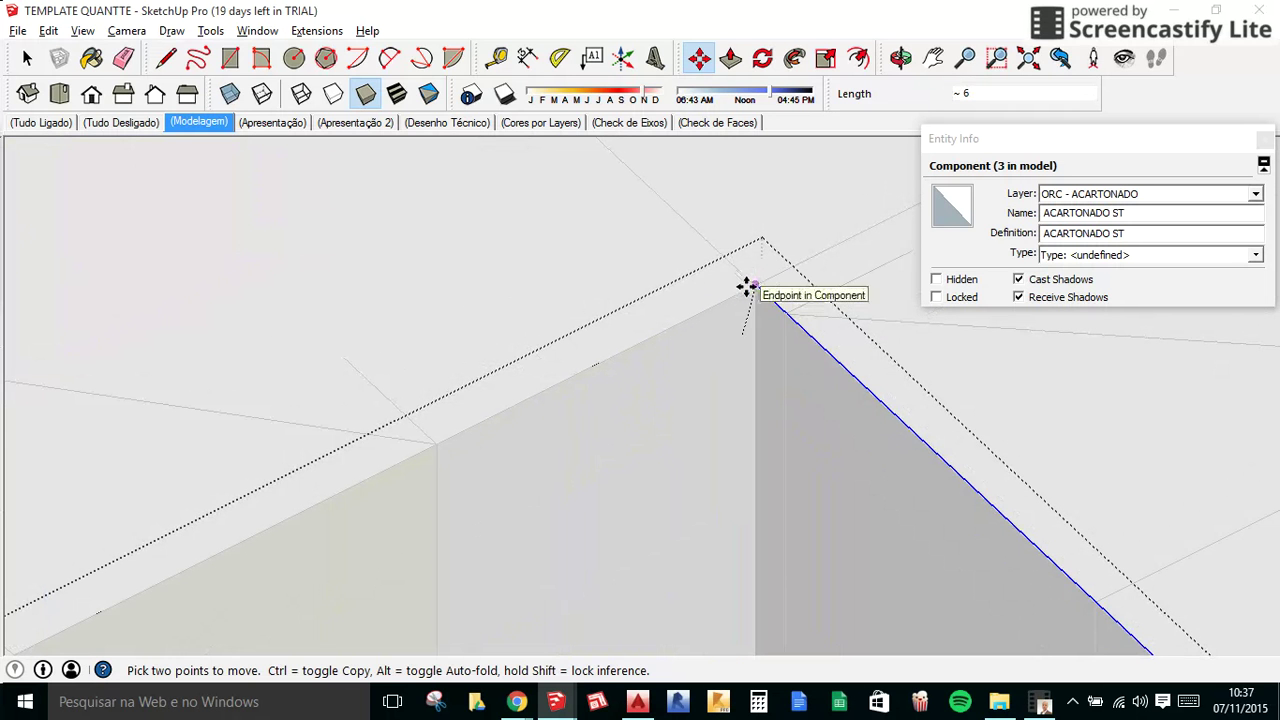
pyautogui.press('space')
pyautogui.scroll(-2, 615, 279)
pyautogui.scroll(-2, 650, 265)
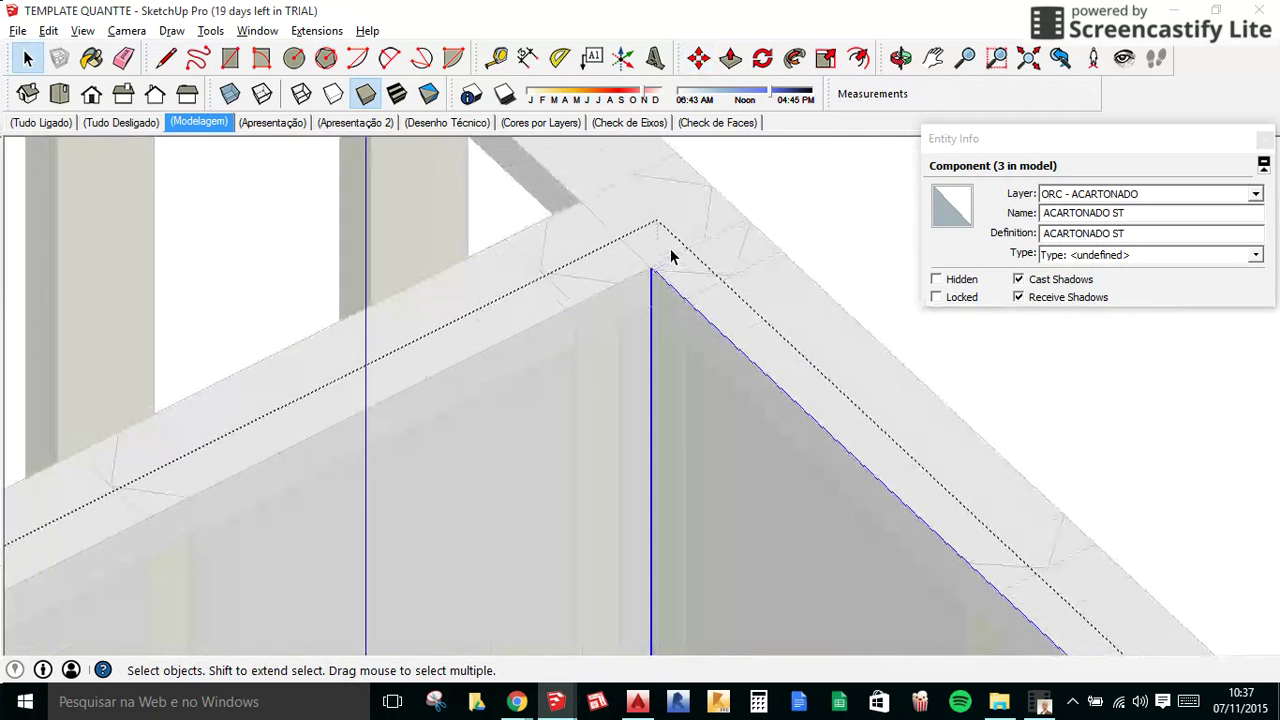
pyautogui.scroll(-2, 670, 257)
pyautogui.scroll(-2, 670, 257)
# Scale the drywall panels along the blue axis by a factor of 3.
pyautogui.press('s')
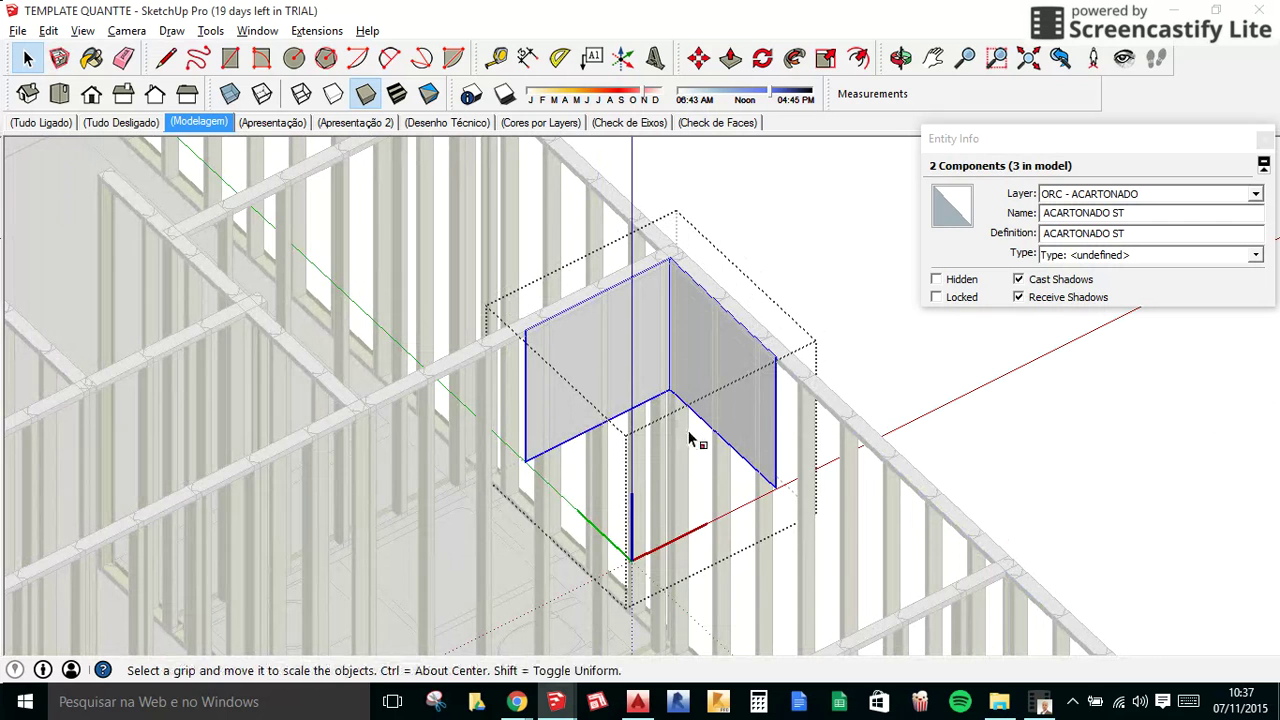
pyautogui.click(649, 531)
pyautogui.scroll(-1, 641, 440)
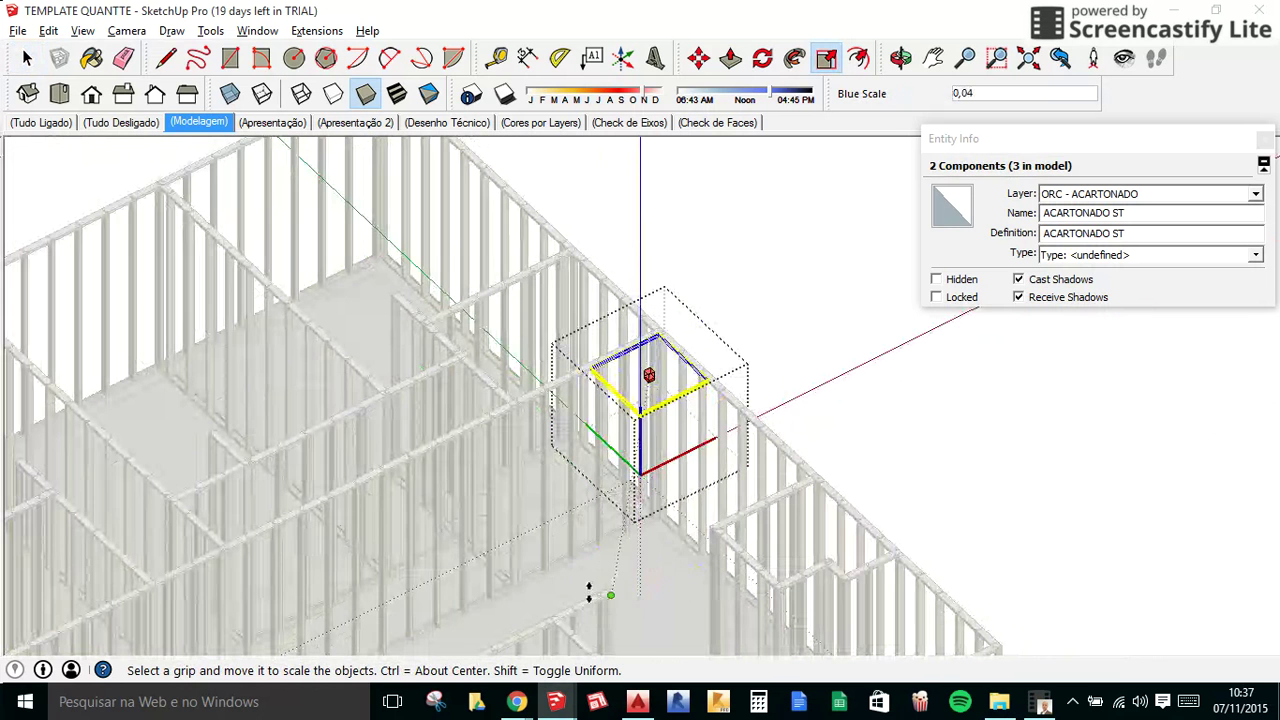
pyautogui.write('3')
pyautogui.press('Return')
pyautogui.press('space')
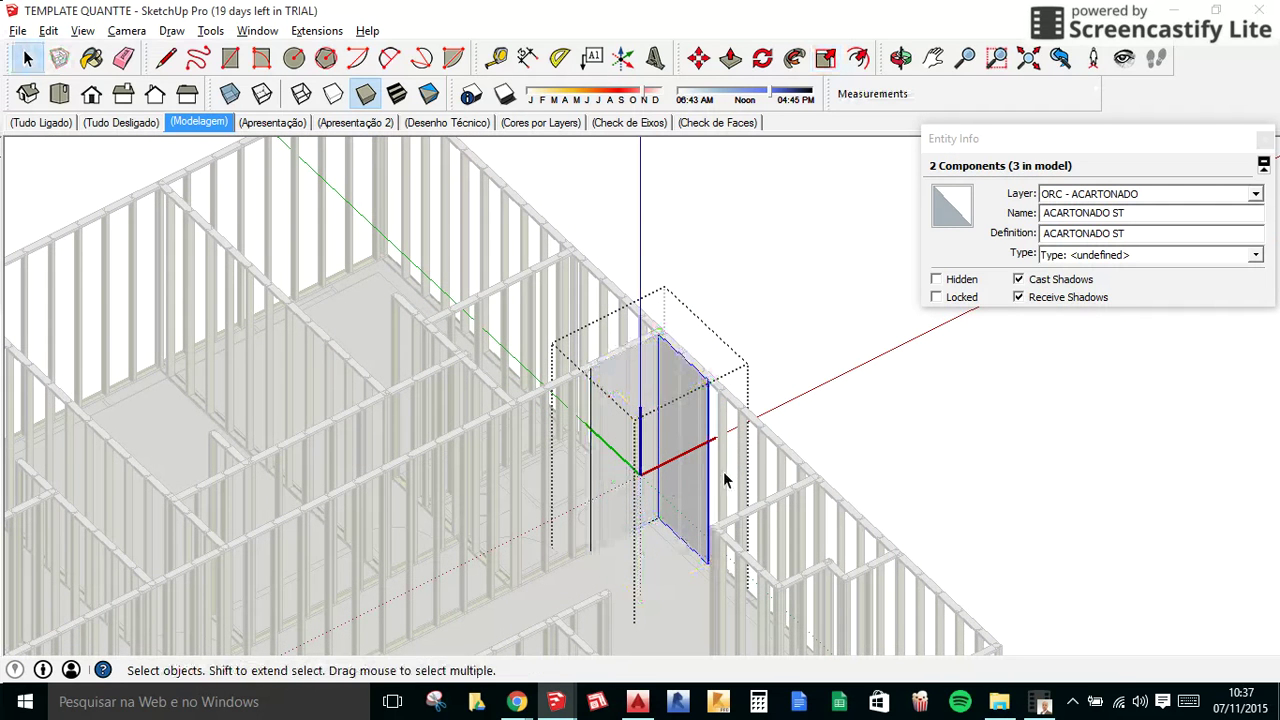
# Stretch one panel along red to span the full length of the long interior wall.
pyautogui.click(692, 486)
pyautogui.press('s')
pyautogui.click(695, 463)
pyautogui.scroll(2, 815, 463)
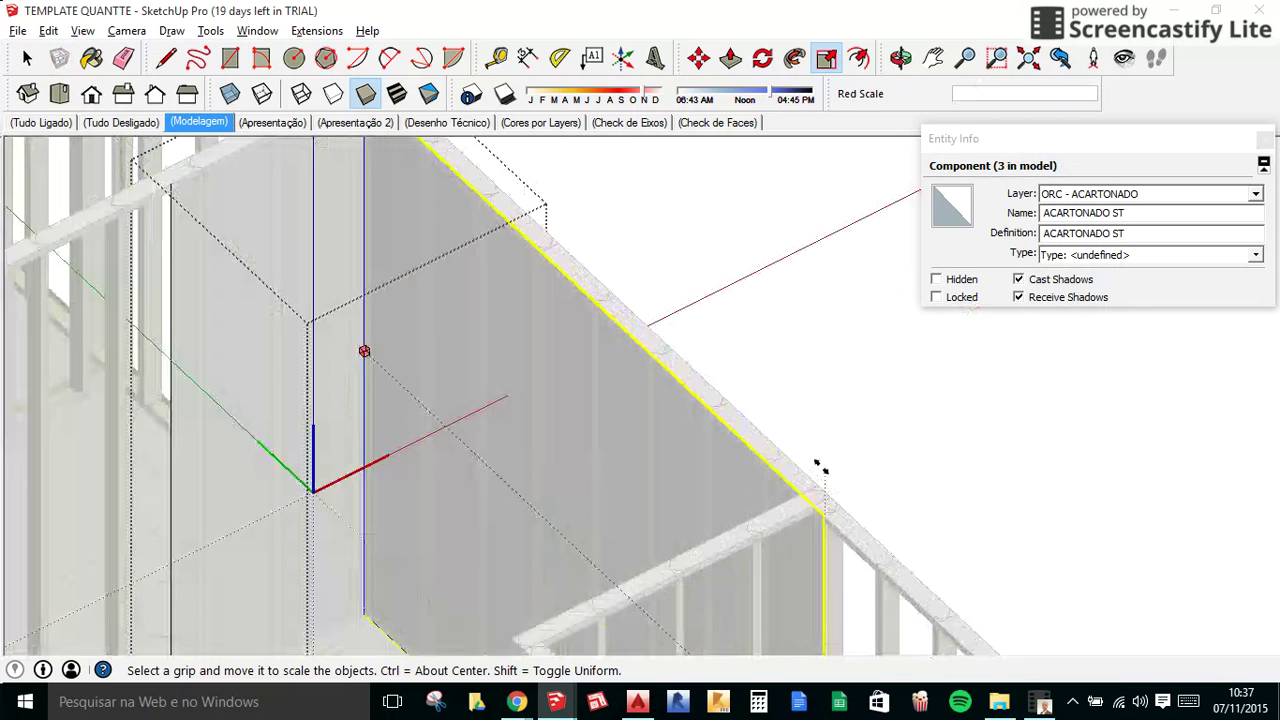
pyautogui.scroll(2, 800, 480)
pyautogui.click(790, 508)
pyautogui.scroll(-5, 730, 500)
pyautogui.press('space')
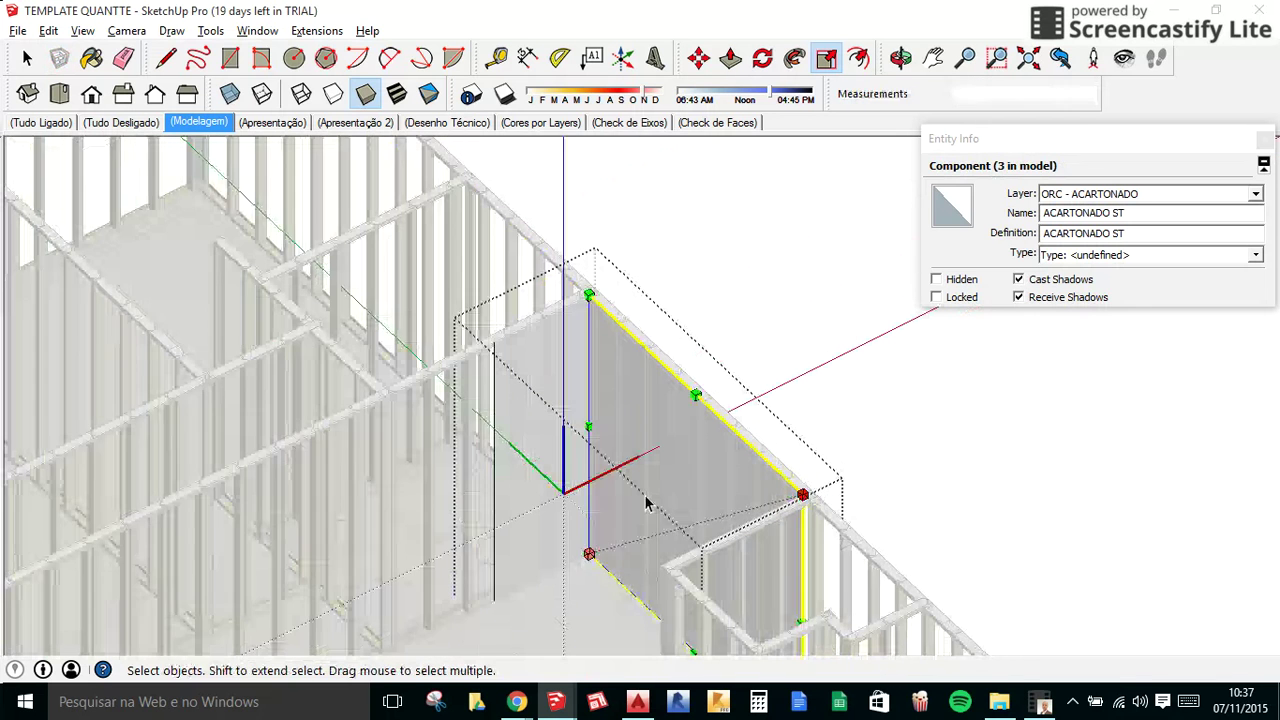
pyautogui.press('s')
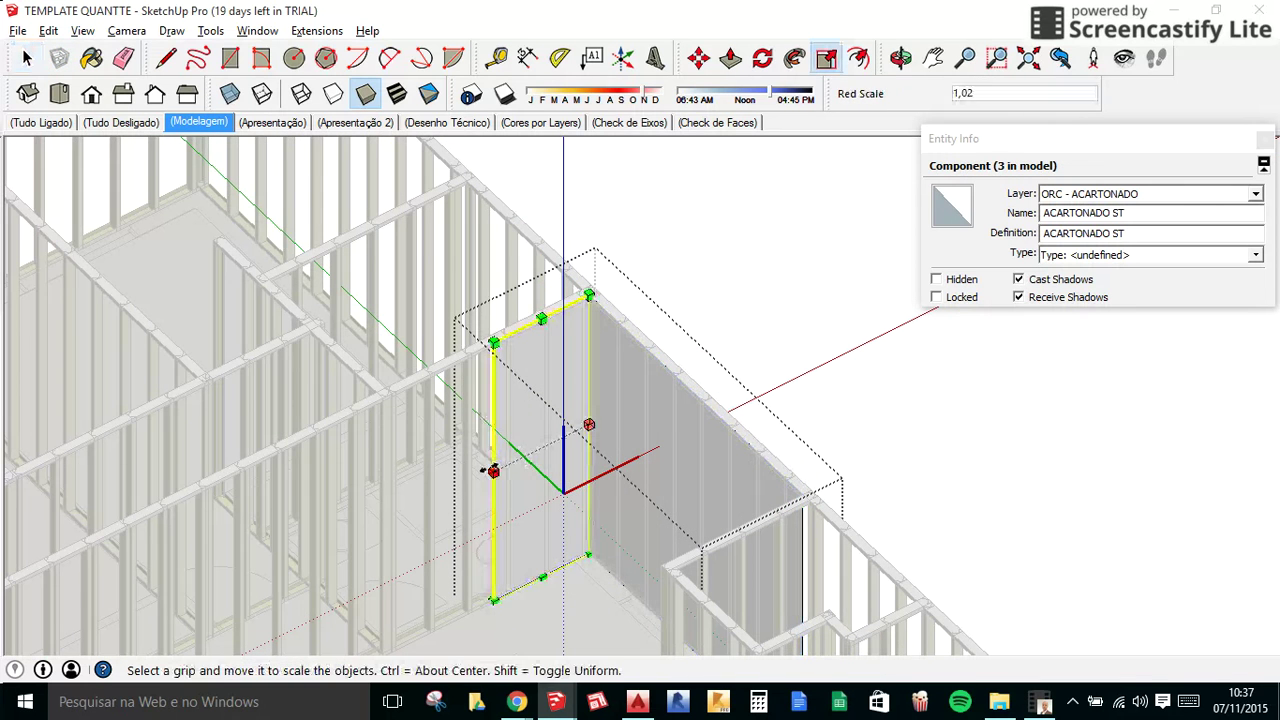
pyautogui.scroll(-3, 808, 290)
pyautogui.scroll(-2, 710, 320)
pyautogui.click(268, 505)
pyautogui.scroll(4, 268, 505)
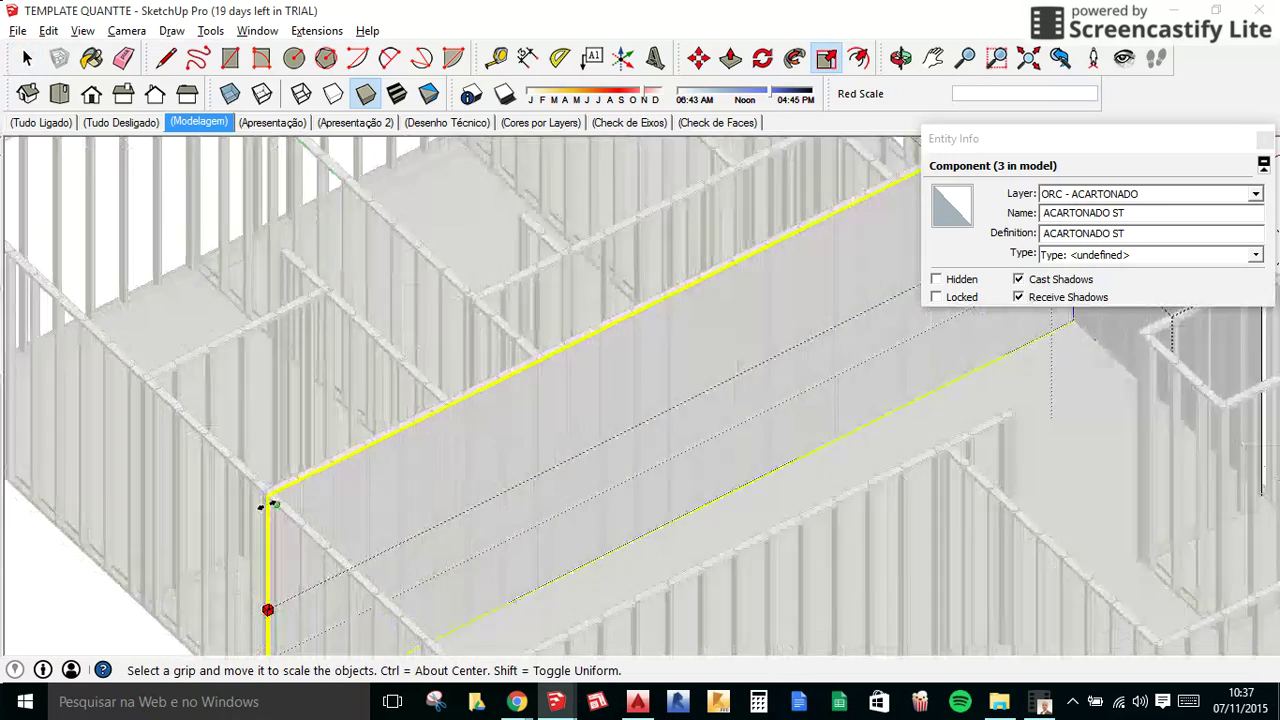
pyautogui.scroll(2, 268, 505)
pyautogui.scroll(2, 263, 477)
pyautogui.scroll(2, 323, 534)
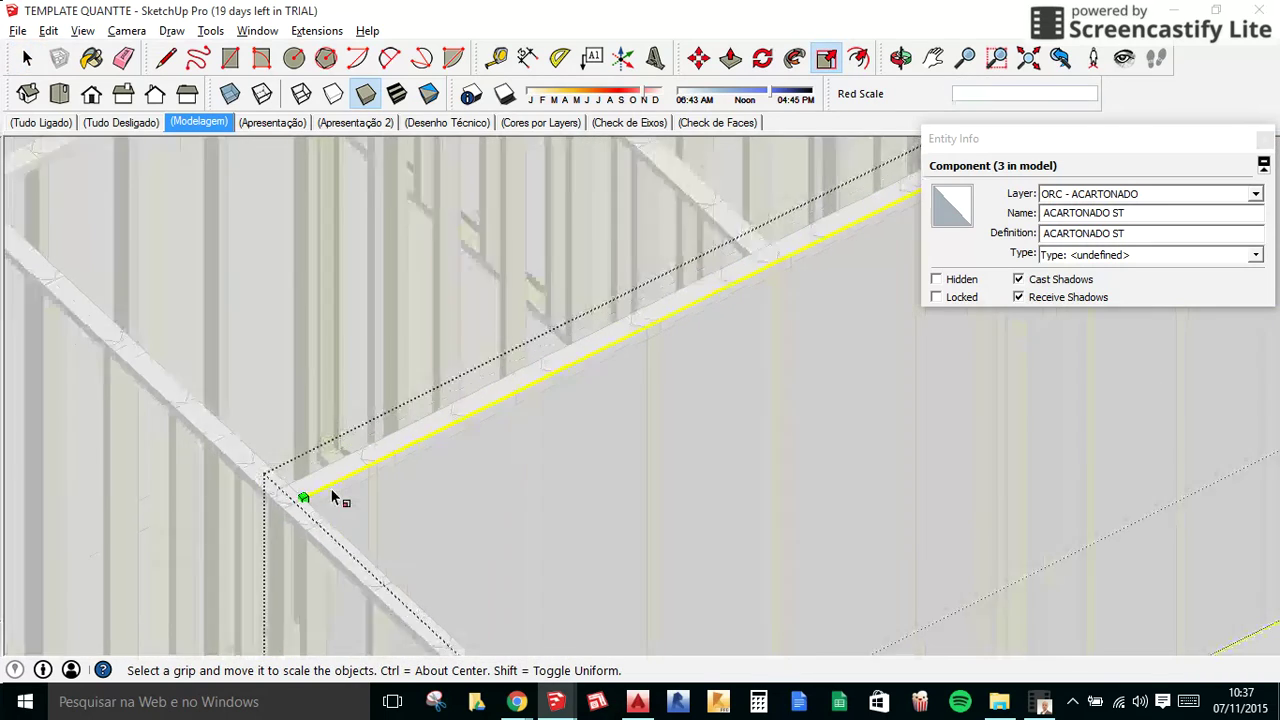
pyautogui.scroll(-2, 300, 530)
pyautogui.scroll(-2, 460, 506)
# Copy the other drywall panel and place it along the long central wall.
pyautogui.scroll(-2, 600, 480)
pyautogui.press('space')
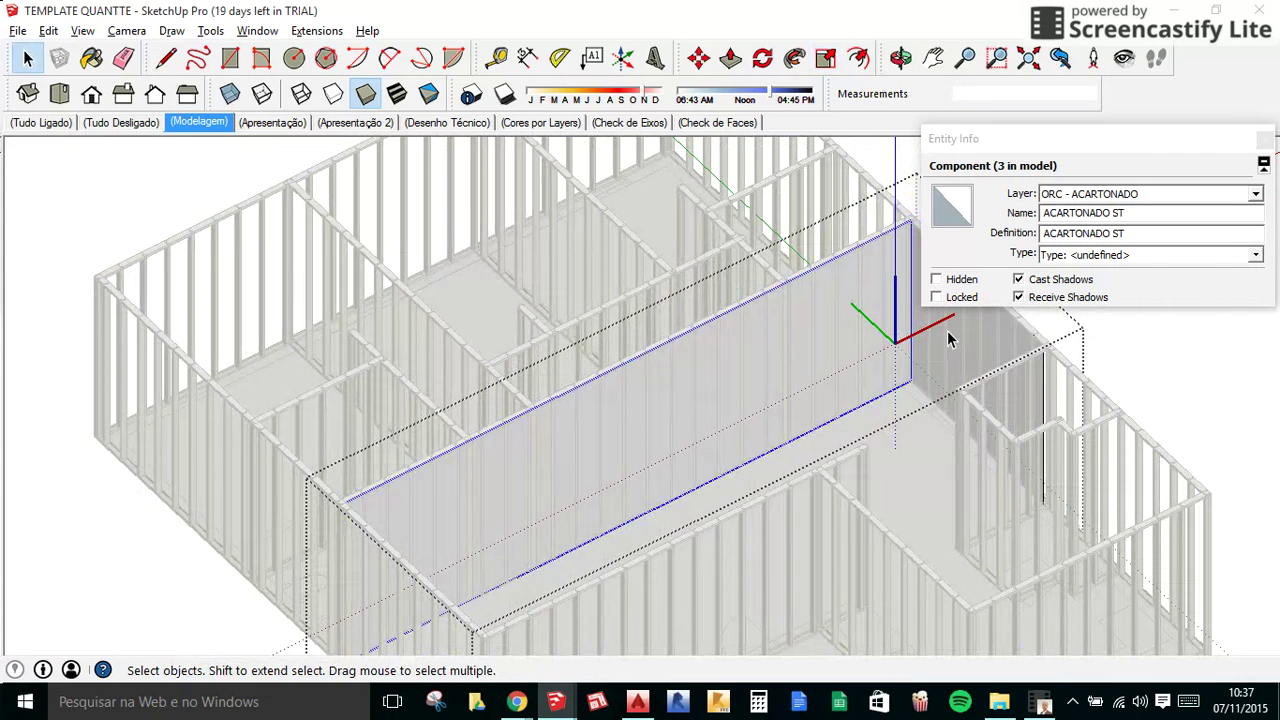
pyautogui.click(903, 423)
pyautogui.press('m')
pyautogui.click(891, 421)
pyautogui.press('ctrl')
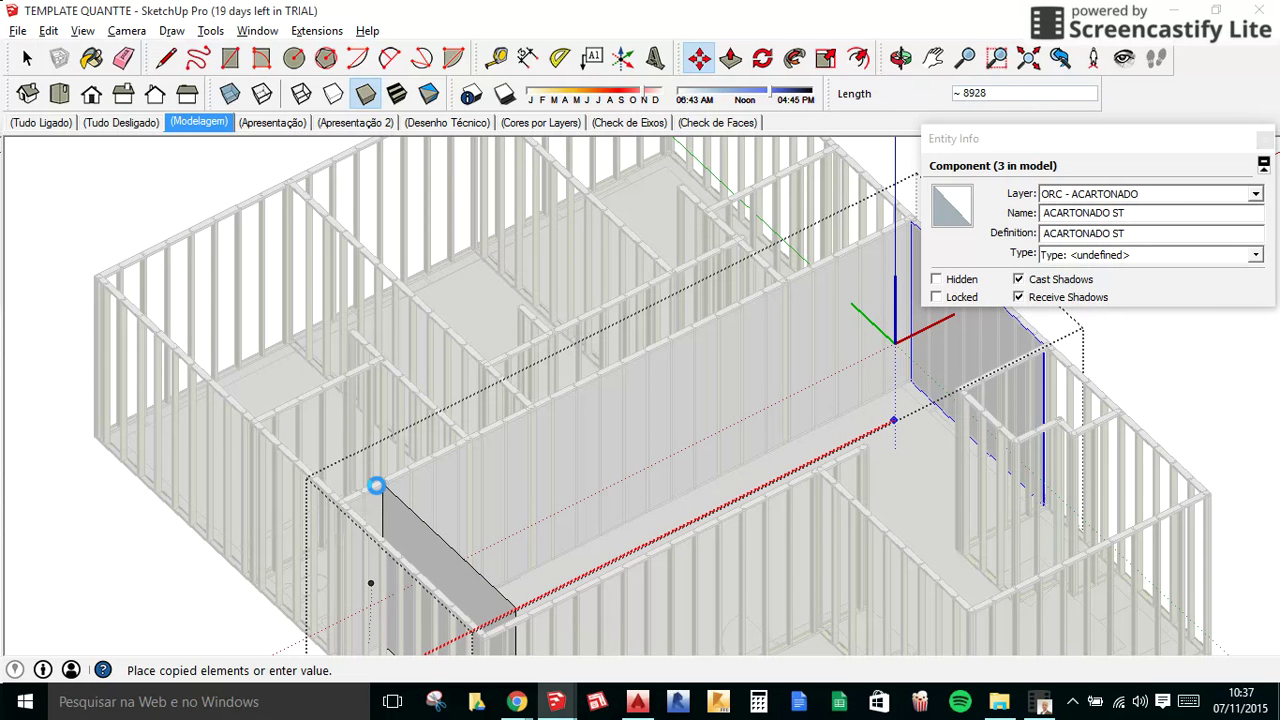
pyautogui.click(375, 486)
pyautogui.scroll(3, 375, 486)
pyautogui.scroll(3, 375, 486)
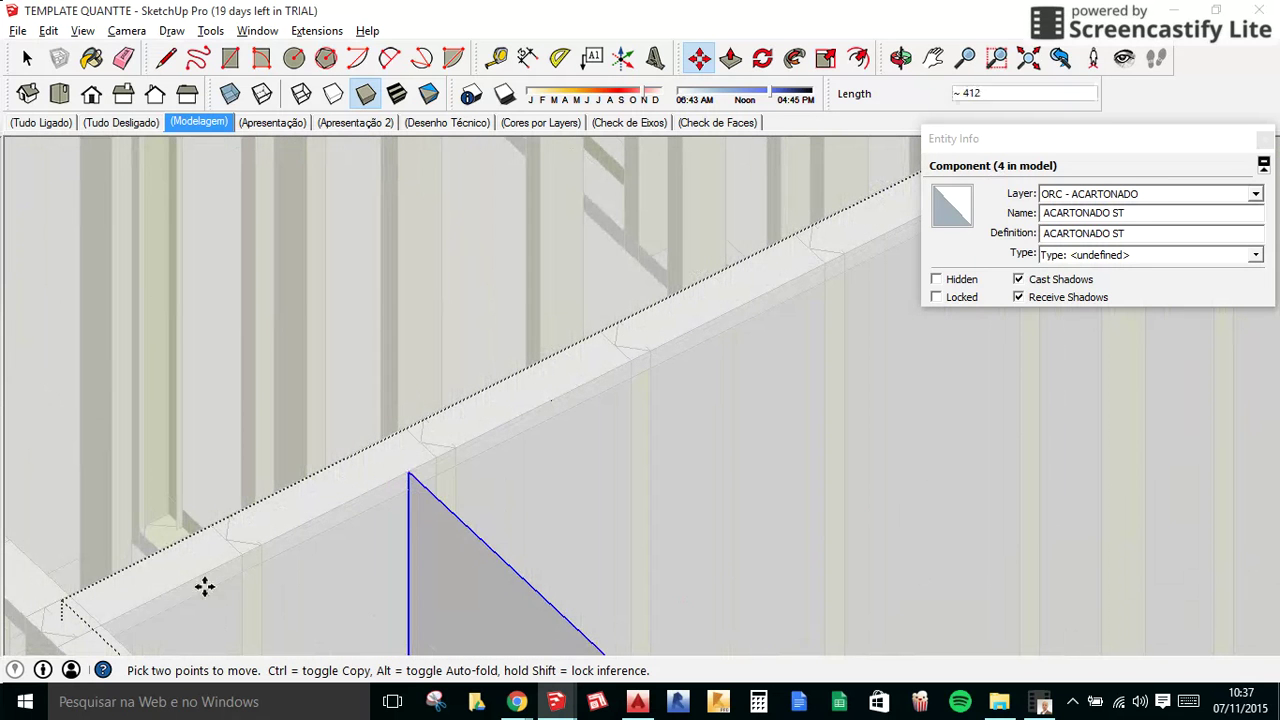
pyautogui.scroll(-3, 497, 454)
pyautogui.scroll(-3, 529, 457)
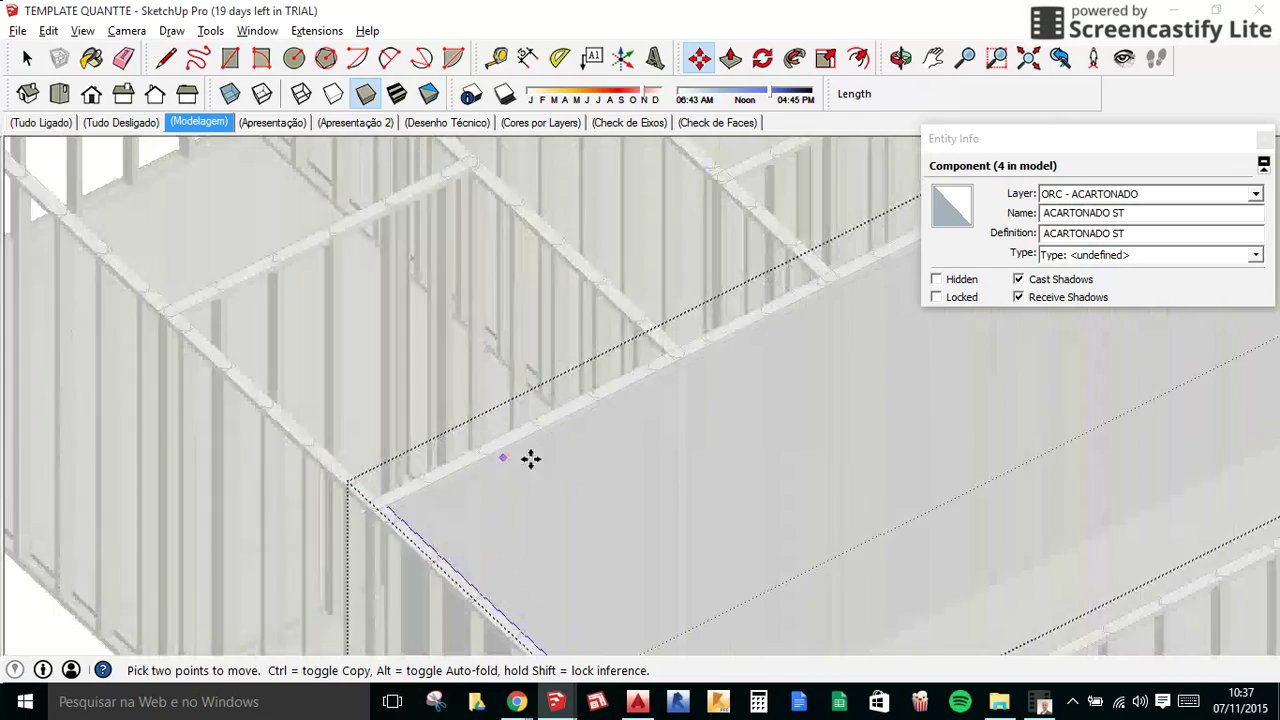
pyautogui.press('space')
# Orbit out over the whole house, check the AutoCAD floor plan, and return to SketchUp.
pyautogui.scroll(-3, 734, 443)
pyautogui.scroll(-3, 734, 443)
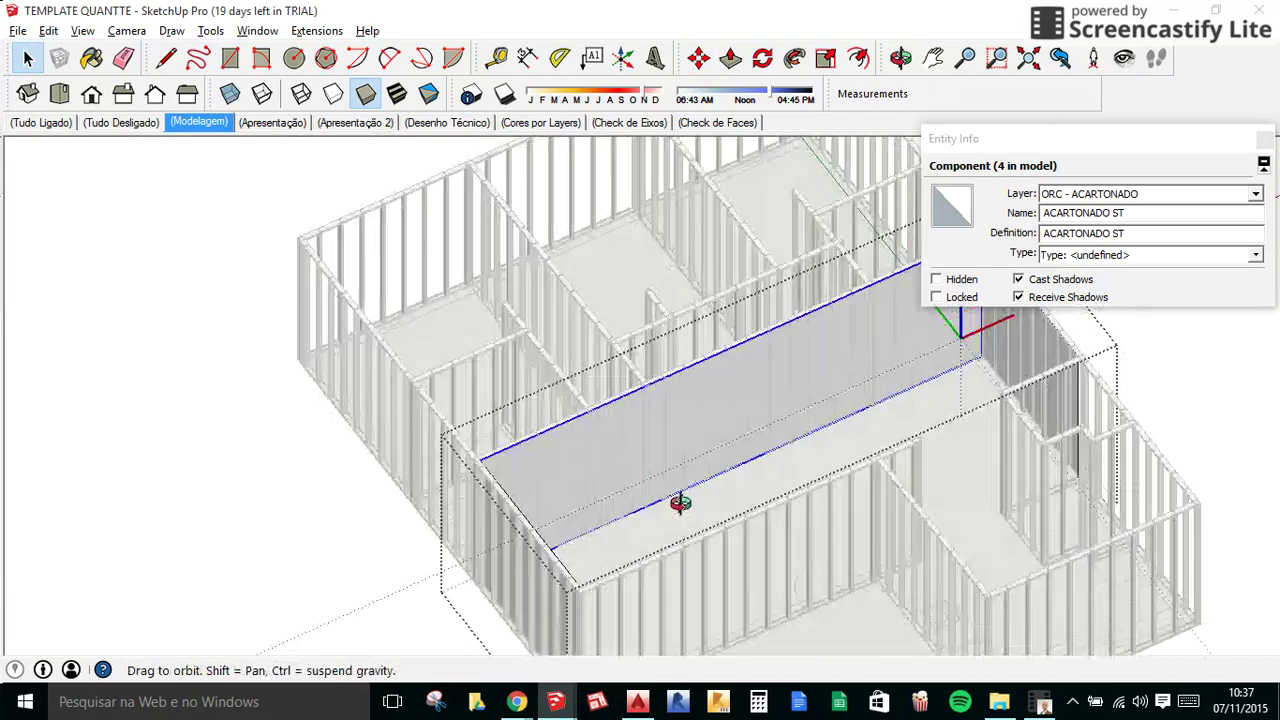
pyautogui.moveTo(680, 500); pyautogui.dragTo(648, 409, button='middle')
pyautogui.scroll(-2, 703, 481)
pyautogui.hotkey('alt', 'Tab')
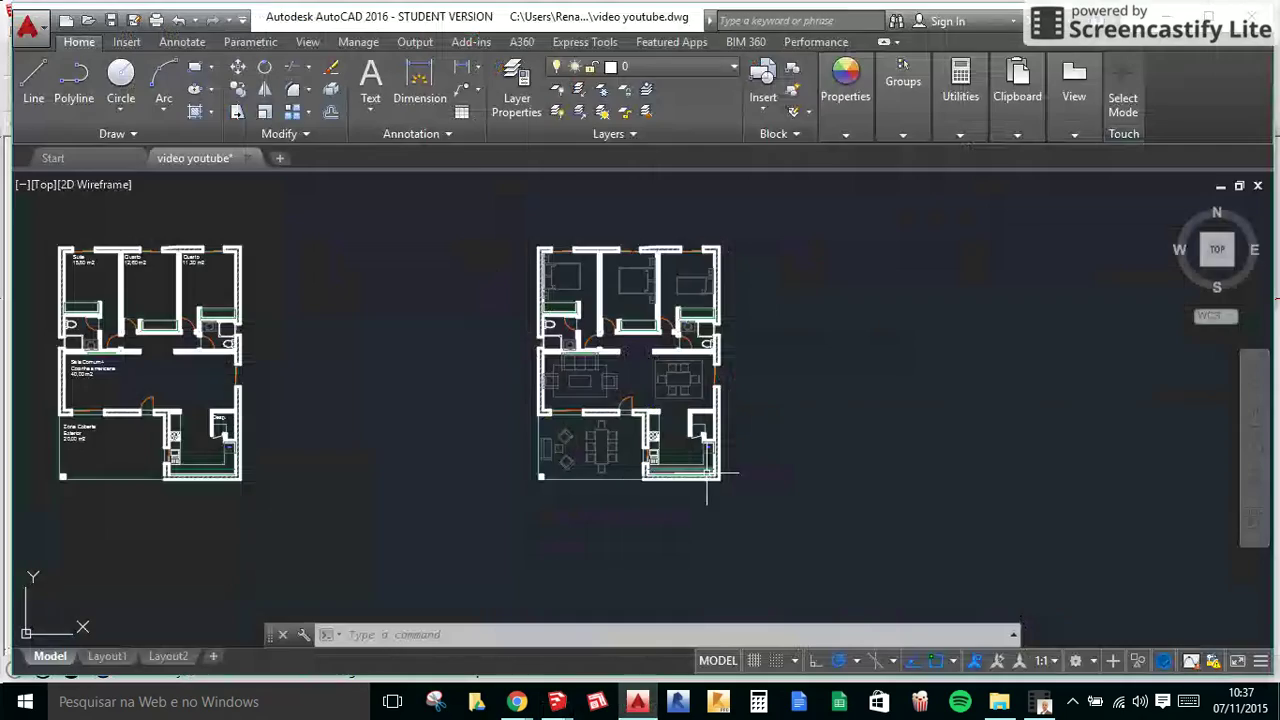
pyautogui.scroll(2, 652, 458)
pyautogui.scroll(2, 652, 458)
pyautogui.scroll(2, 715, 353)
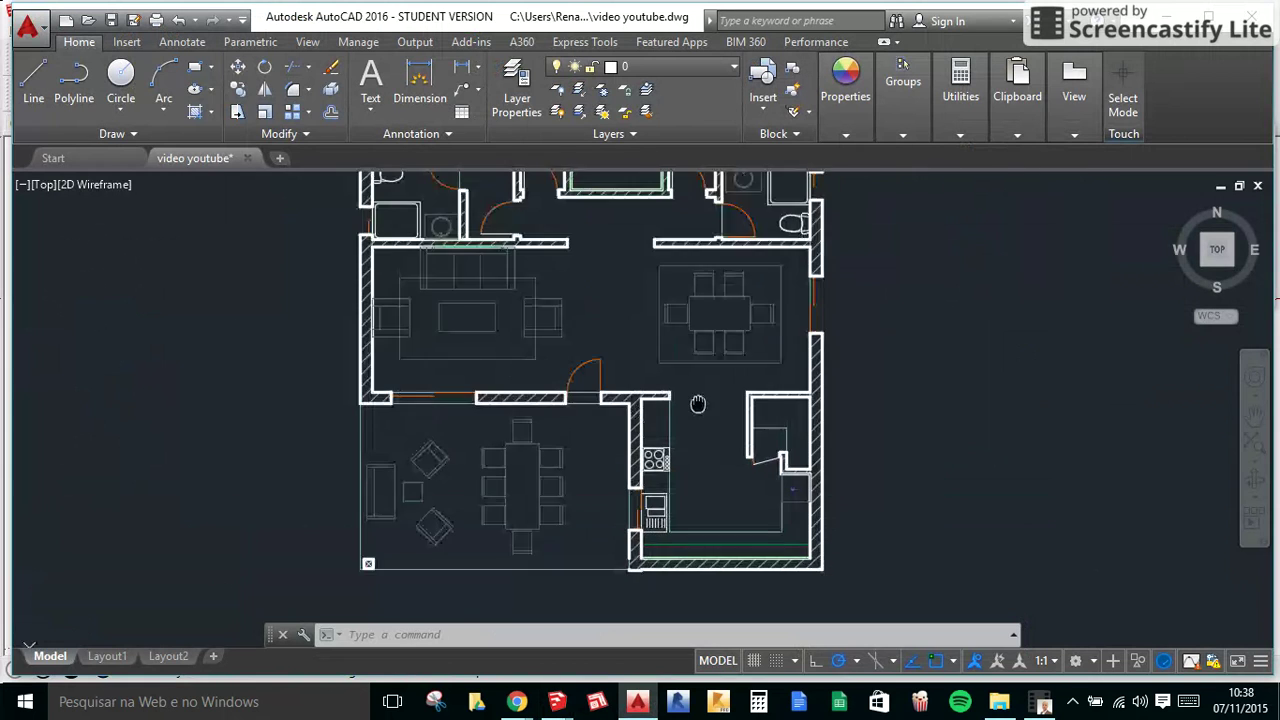
pyautogui.hotkey('alt', 'Tab')
# Copy the long drywall panel to the opposite wall and nudge it 90 into place.
pyautogui.scroll(2, 690, 488)
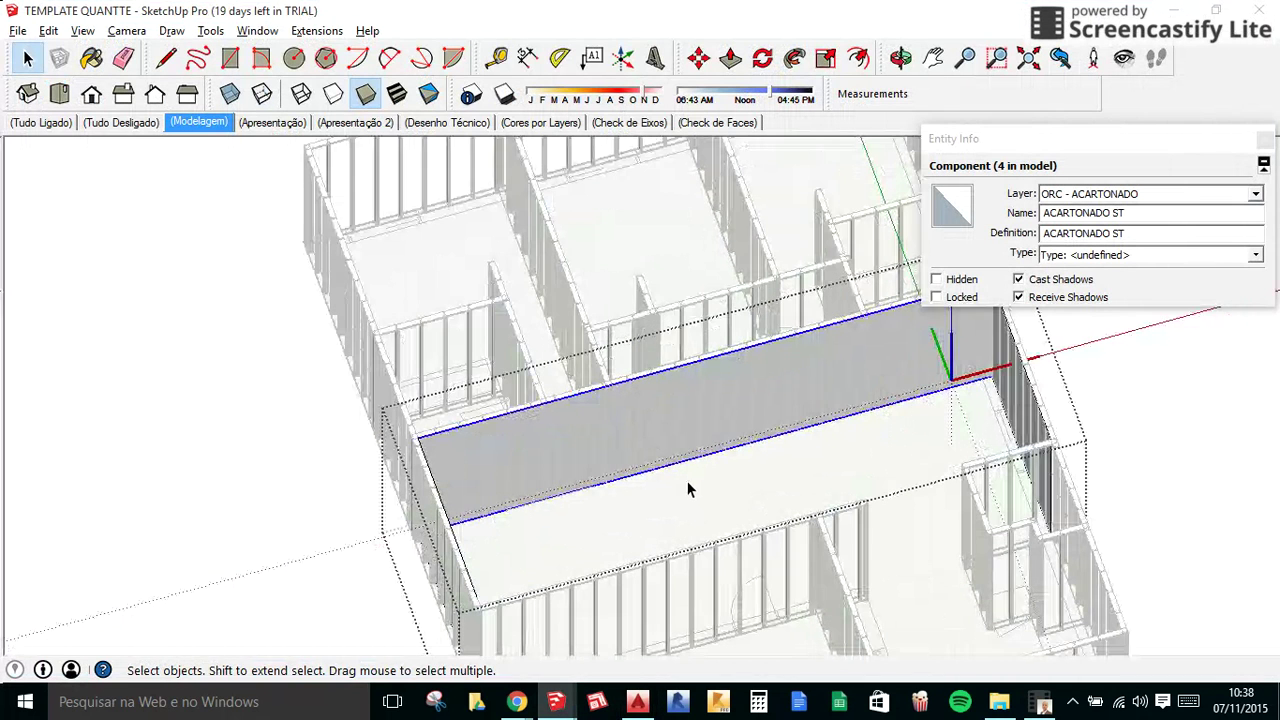
pyautogui.press('m')
pyautogui.press('ctrl')
pyautogui.click(660, 414)
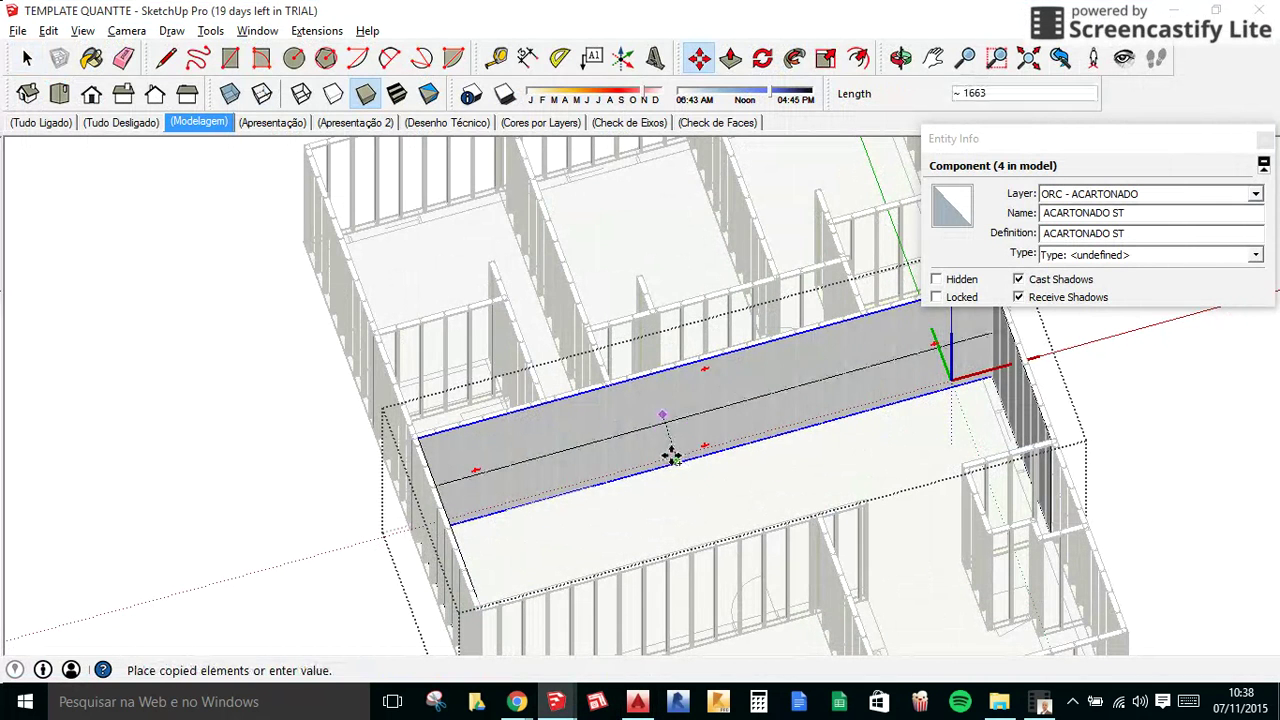
pyautogui.click(826, 506)
pyautogui.scroll(1, 863, 506)
pyautogui.scroll(2, 862, 503)
pyautogui.scroll(2, 862, 503)
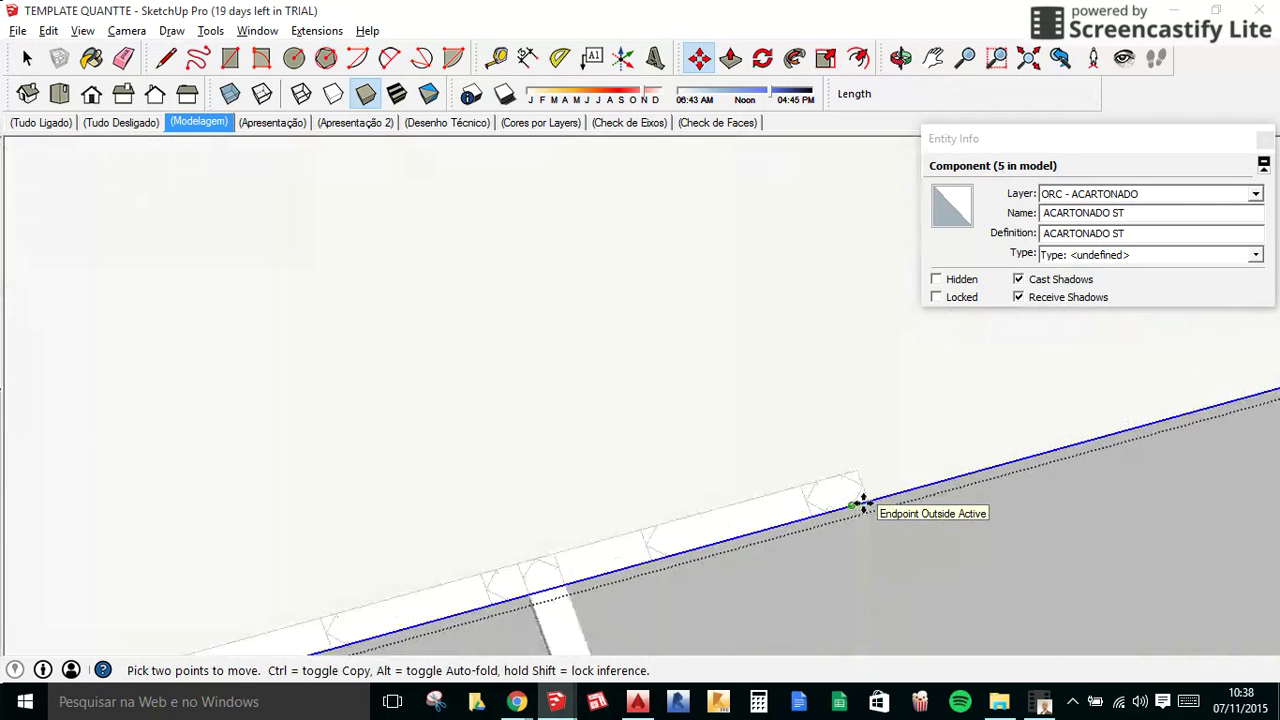
pyautogui.click(863, 503)
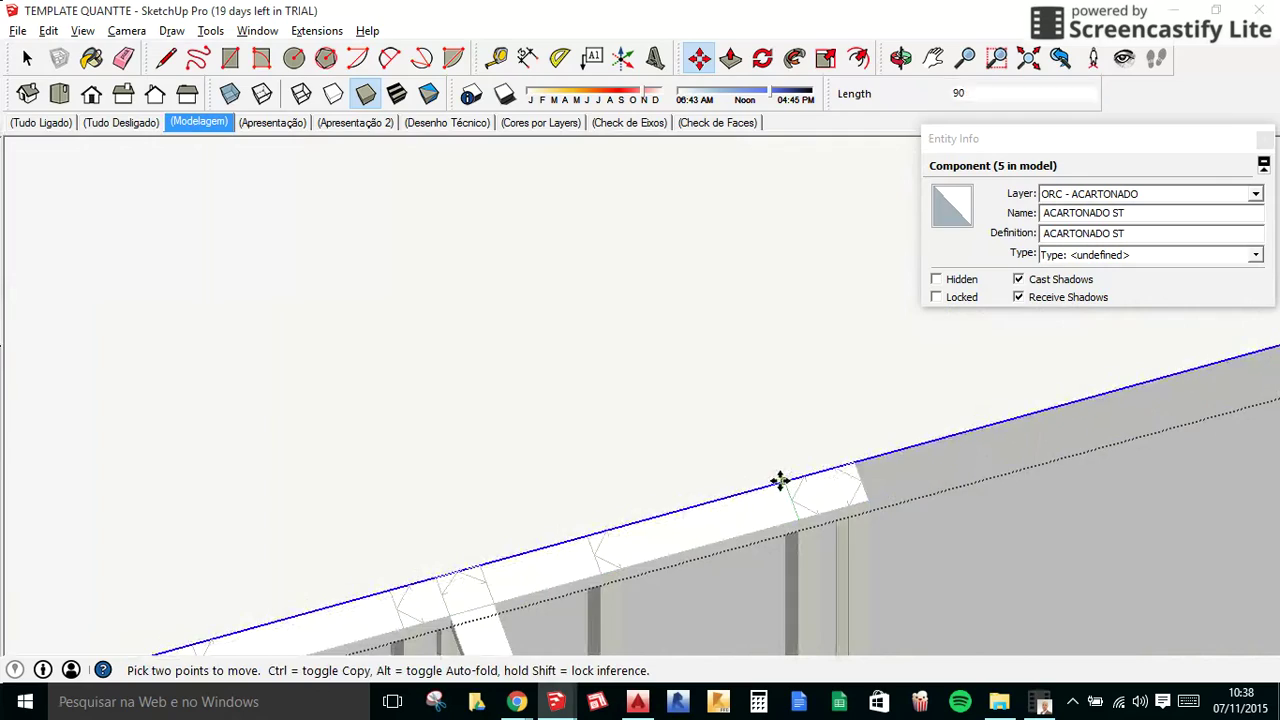
pyautogui.press('space')
pyautogui.scroll(-2, 784, 490)
pyautogui.scroll(-3, 783, 490)
pyautogui.moveTo(783, 490)
pyautogui.mouseDown(button='middle')
pyautogui.moveTo(920, 366)
pyautogui.moveTo(930, 430)
pyautogui.mouseUp(button='middle')
# Scale the copied panel along red to 0,68 to shorten it.
pyautogui.press('s')
pyautogui.scroll(2, 960, 400)
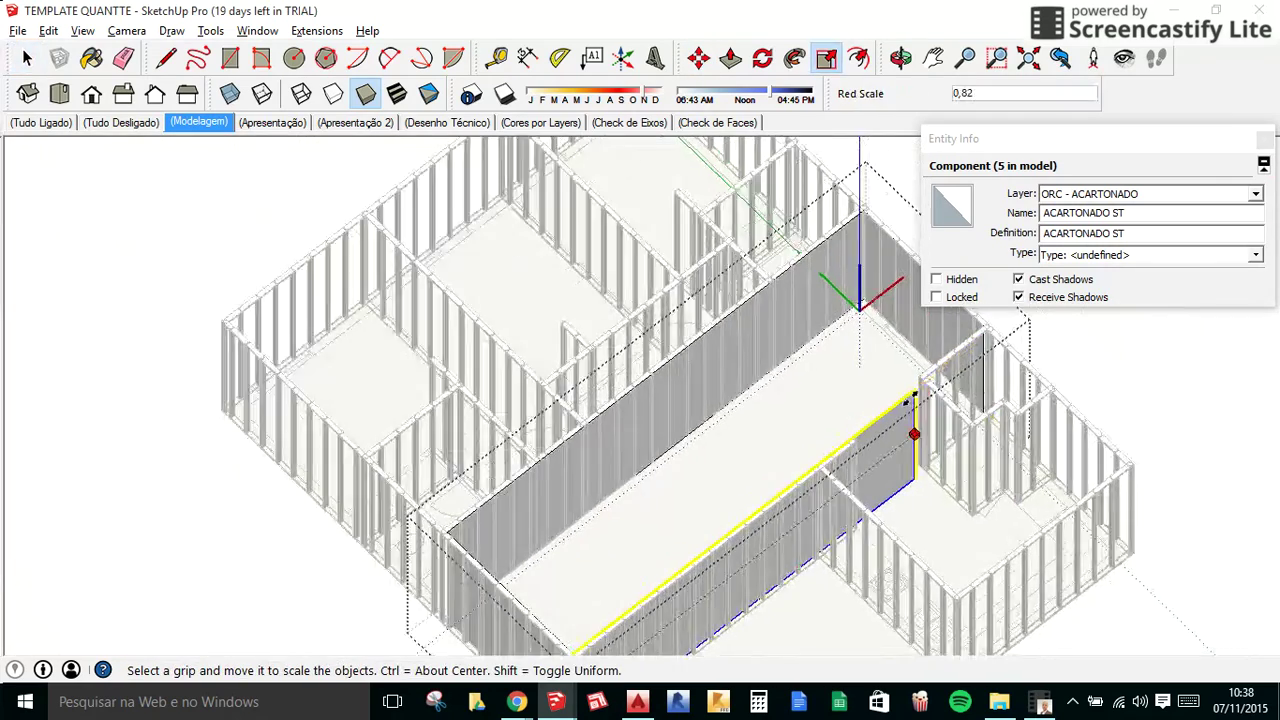
pyautogui.scroll(2, 914, 450)
pyautogui.scroll(2, 814, 462)
pyautogui.scroll(2, 814, 462)
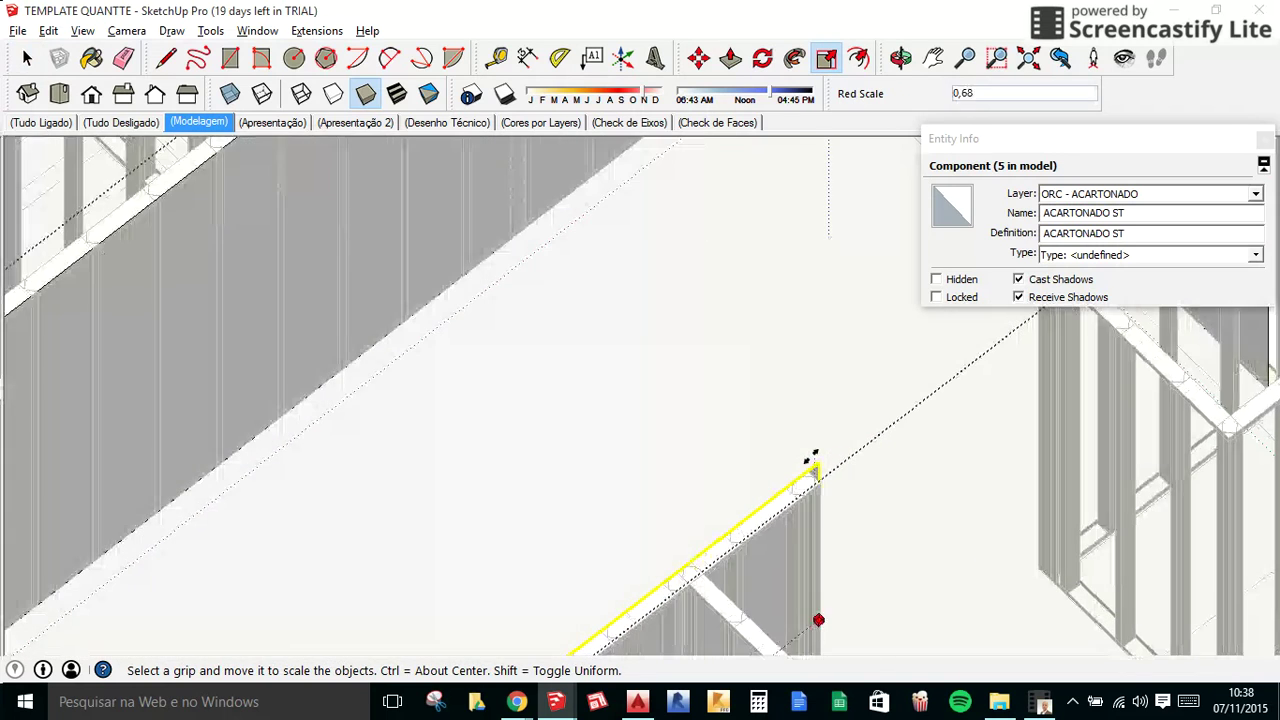
pyautogui.press('space')
pyautogui.scroll(-3, 557, 534)
# Copy the shortened panel again onto the next central wall.
pyautogui.press('m')
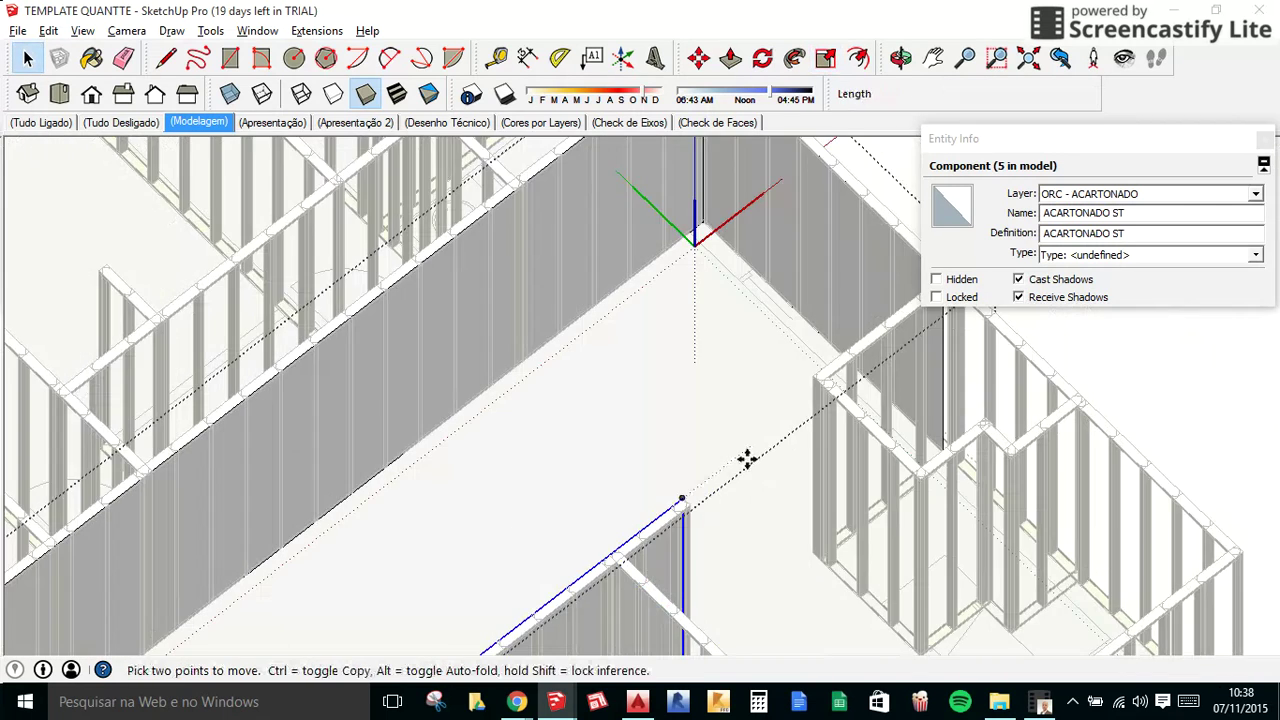
pyautogui.scroll(3, 641, 507)
pyautogui.press('ctrl')
pyautogui.click(662, 526)
pyautogui.scroll(-3, 355, 570)
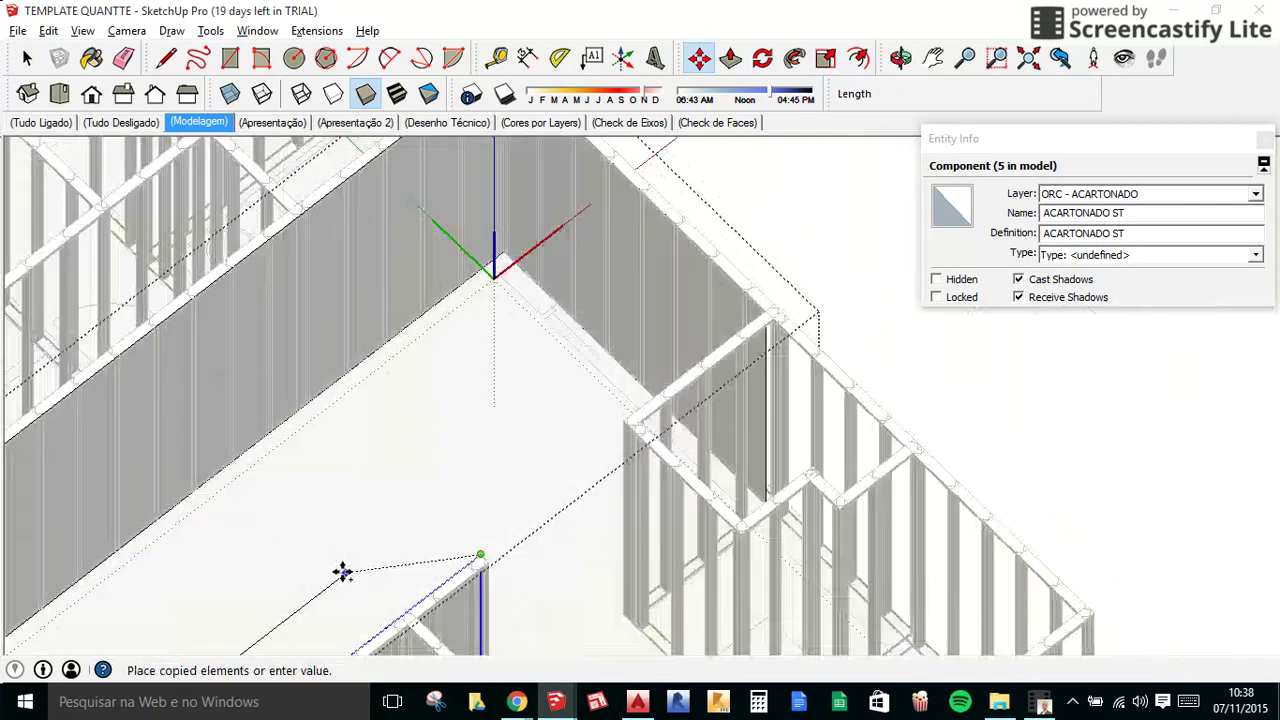
pyautogui.scroll(3, 689, 371)
pyautogui.scroll(2, 694, 358)
pyautogui.scroll(2, 694, 358)
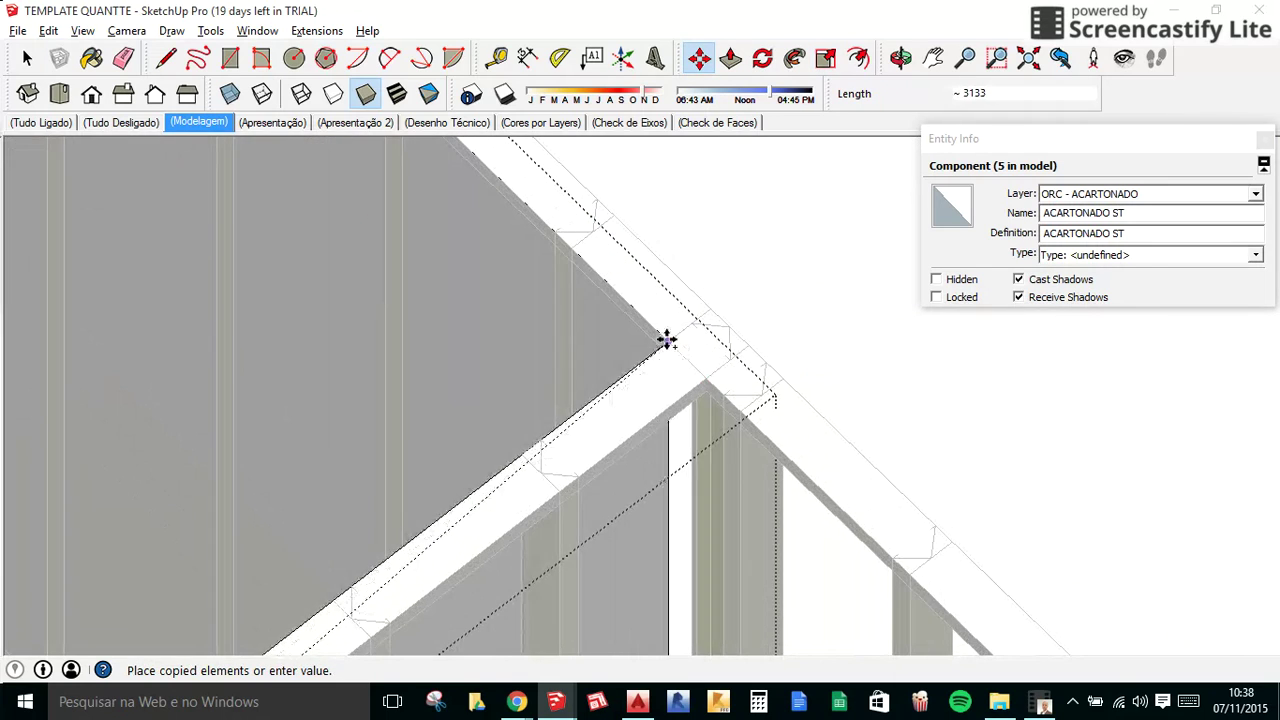
pyautogui.click(638, 307)
pyautogui.scroll(-1, 638, 307)
pyautogui.scroll(-2, 638, 307)
# With X-ray on, scale the copied drywall panel along red so it ends at the short wall's end.
pyautogui.scroll(-2, 638, 307)
pyautogui.press('s')
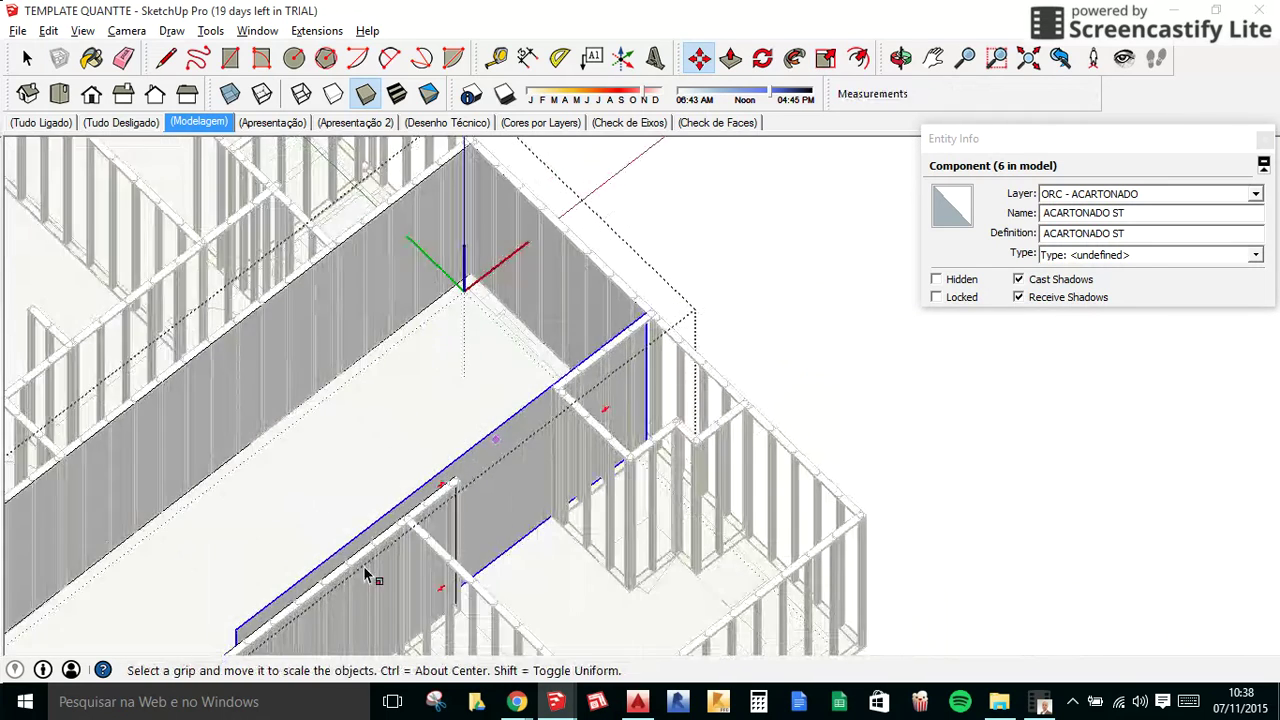
pyautogui.scroll(-3, 300, 590)
pyautogui.scroll(3, 310, 560)
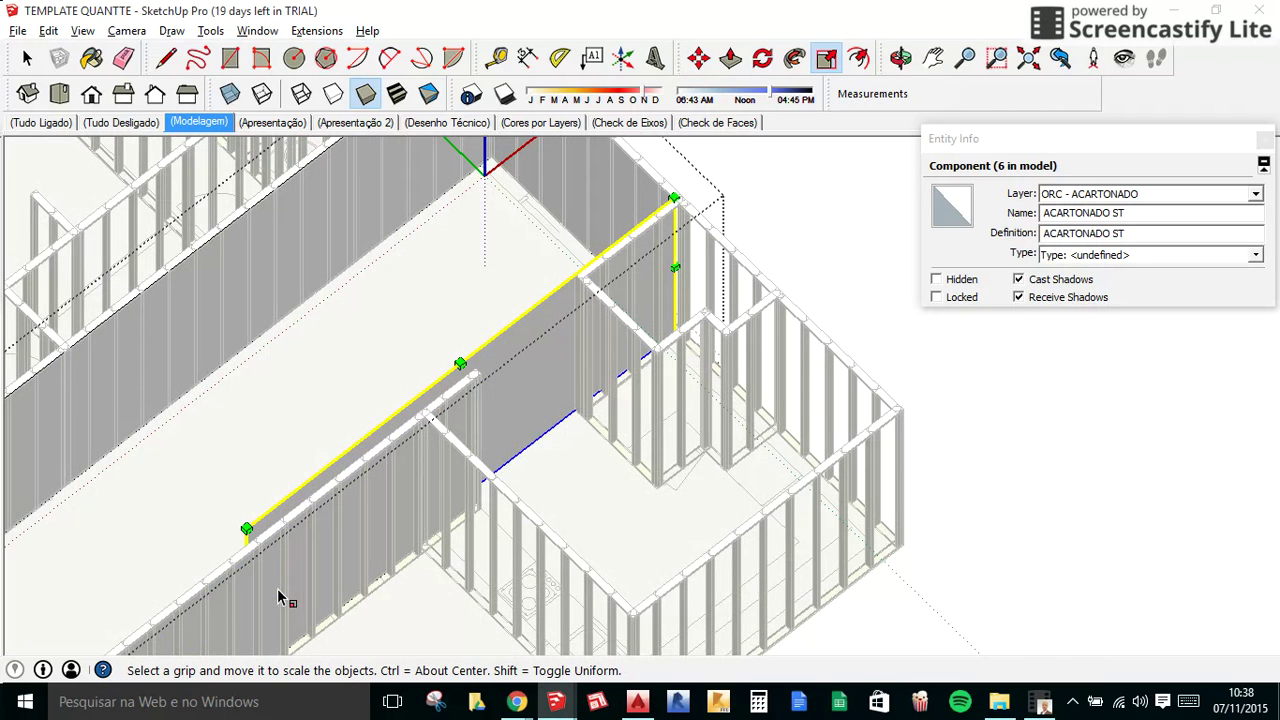
pyautogui.press('x')
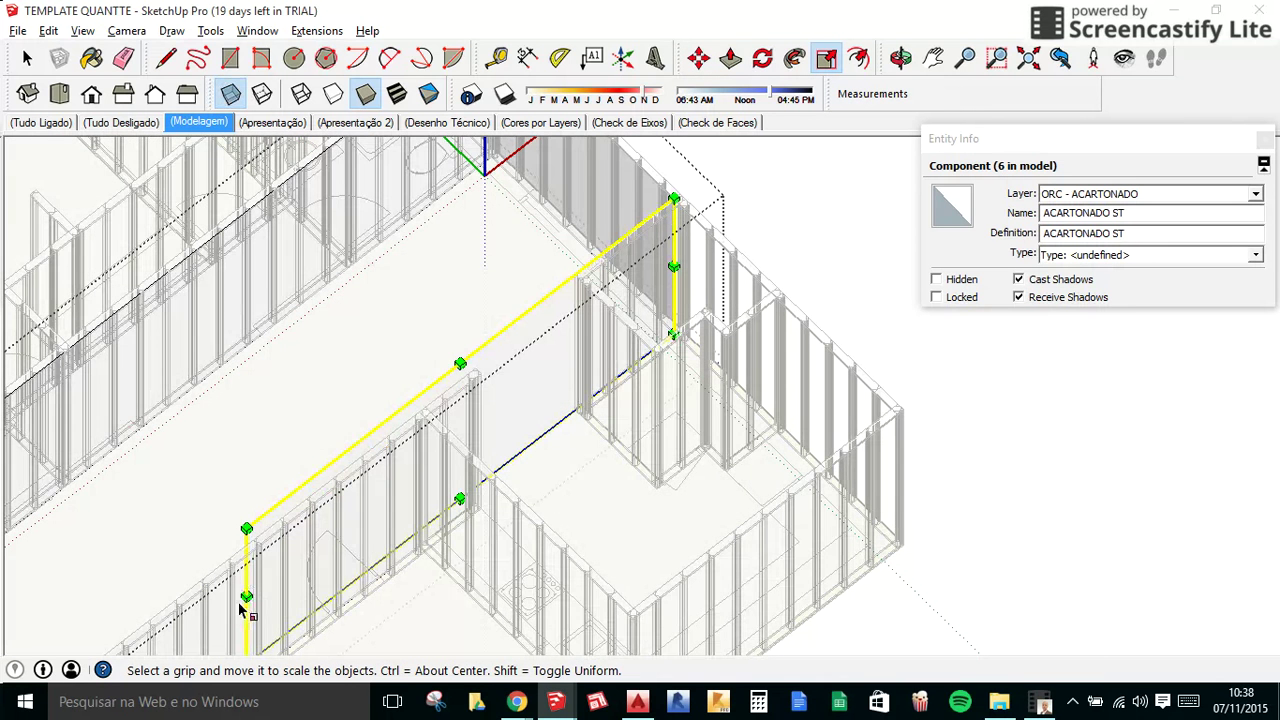
pyautogui.click(242, 597)
pyautogui.scroll(3, 586, 271)
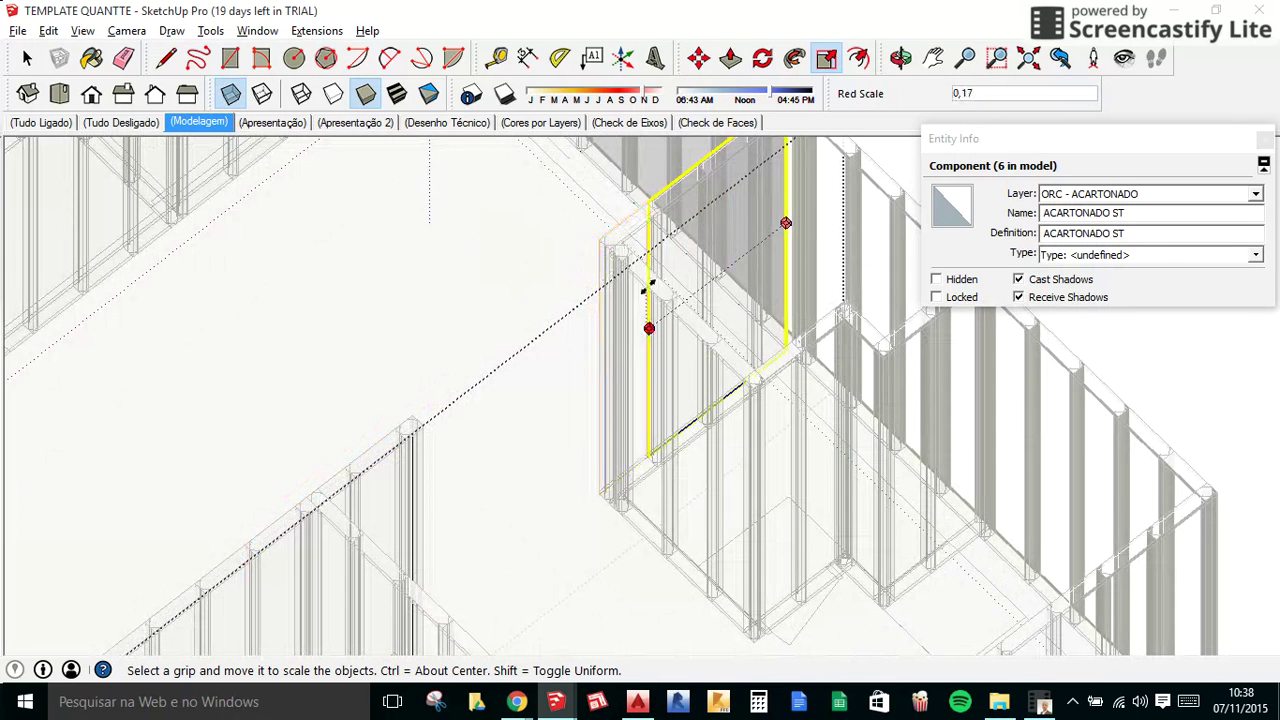
pyautogui.click(666, 306)
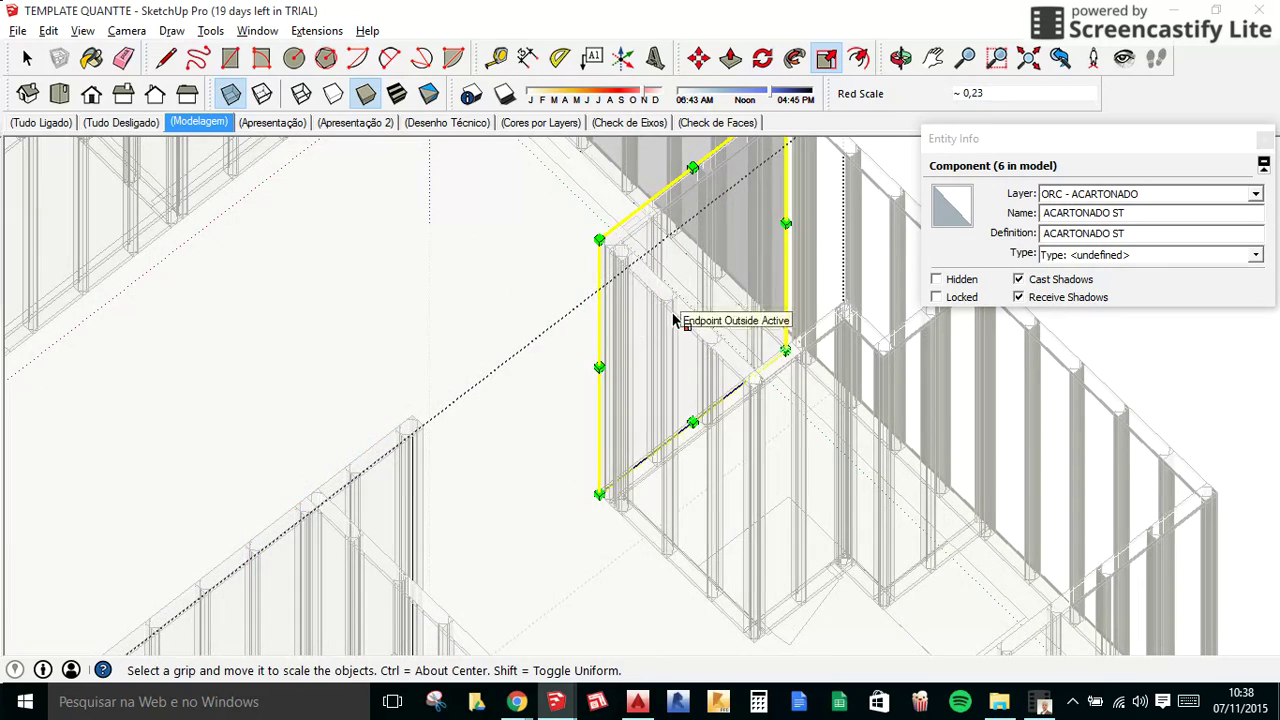
pyautogui.press('x')
# Orbit out to an overview of the whole house.
pyautogui.press('space')
pyautogui.scroll(-2, 750, 330)
pyautogui.scroll(-5, 755, 314)
pyautogui.moveTo(748, 354)
pyautogui.mouseDown(button='middle')
pyautogui.moveTo(251, 528)
pyautogui.moveTo(443, 463)
pyautogui.mouseUp(button='middle')
pyautogui.moveTo(516, 701)
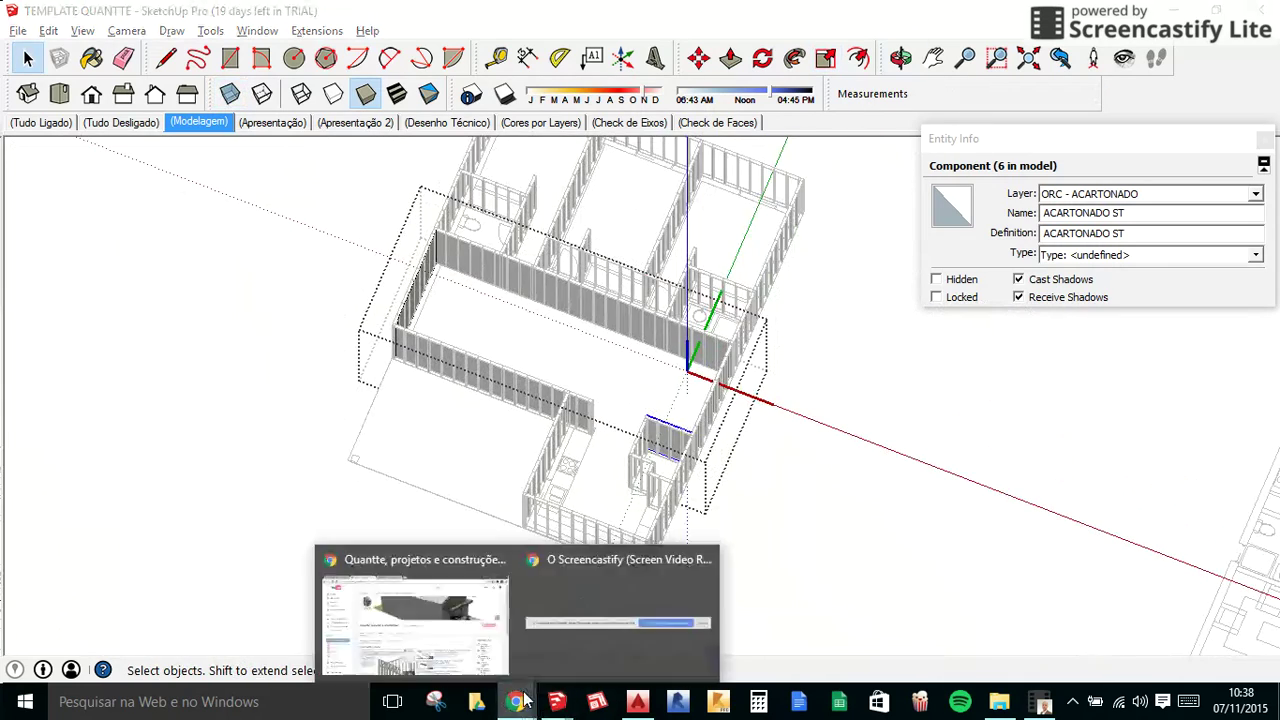
# Check the Screencastify recording status in Chrome, then return to SketchUp.
pyautogui.click(430, 600)
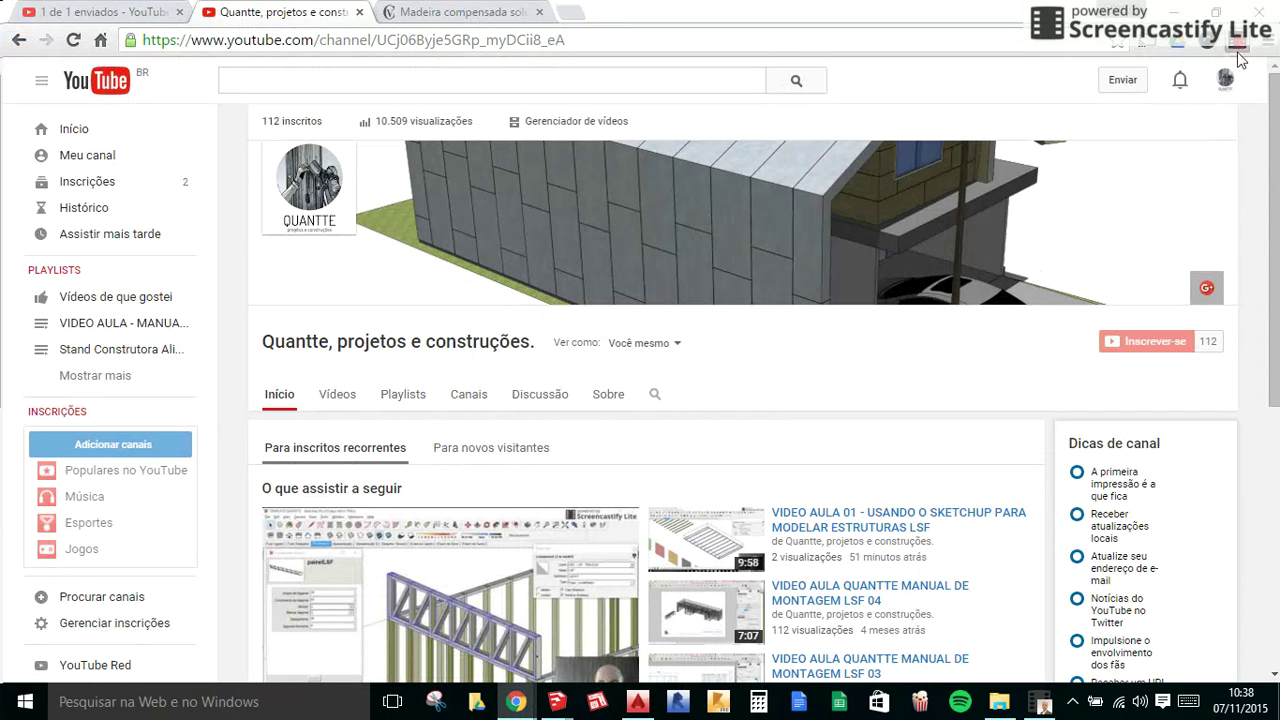
pyautogui.click(924, 545)
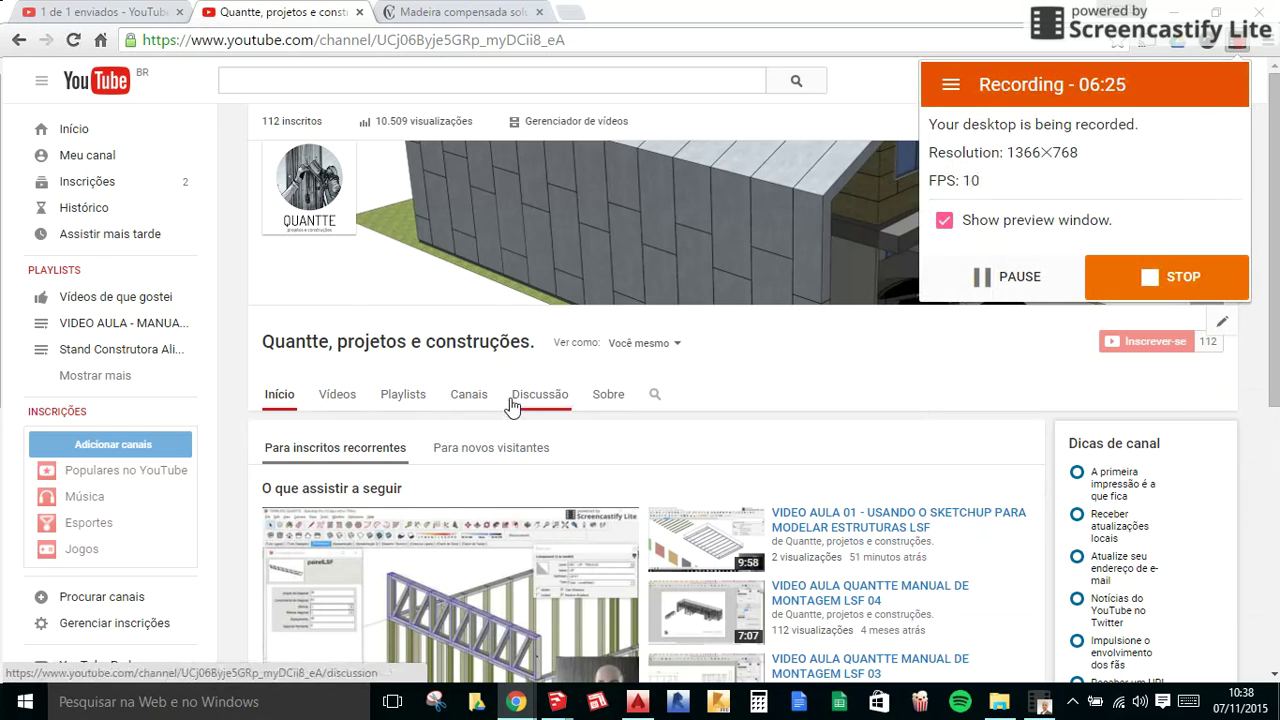
pyautogui.hotkey('alt', 'Tab')
# From a top-down view, stretch the drywall panel slightly along red (about 1.07) to the wall end.
pyautogui.moveTo(514, 400)
pyautogui.mouseDown(button='middle')
pyautogui.moveTo(480, 237)
pyautogui.moveTo(501, 359)
pyautogui.moveTo(414, 194)
pyautogui.mouseUp(button='middle')
pyautogui.scroll(2, 410, 220)
pyautogui.scroll(3, 402, 272)
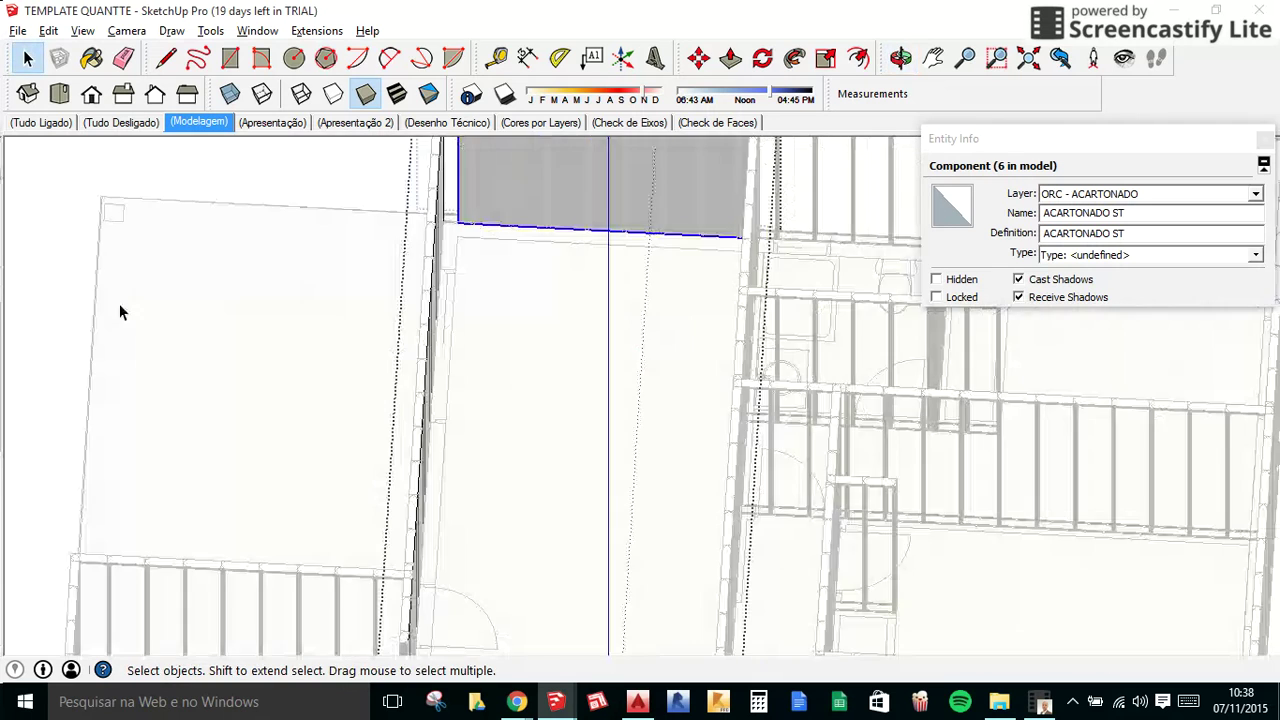
pyautogui.scroll(2, 470, 250)
pyautogui.press('s')
pyautogui.moveTo(471, 249); pyautogui.dragTo(436, 173)
pyautogui.scroll(2, 436, 173)
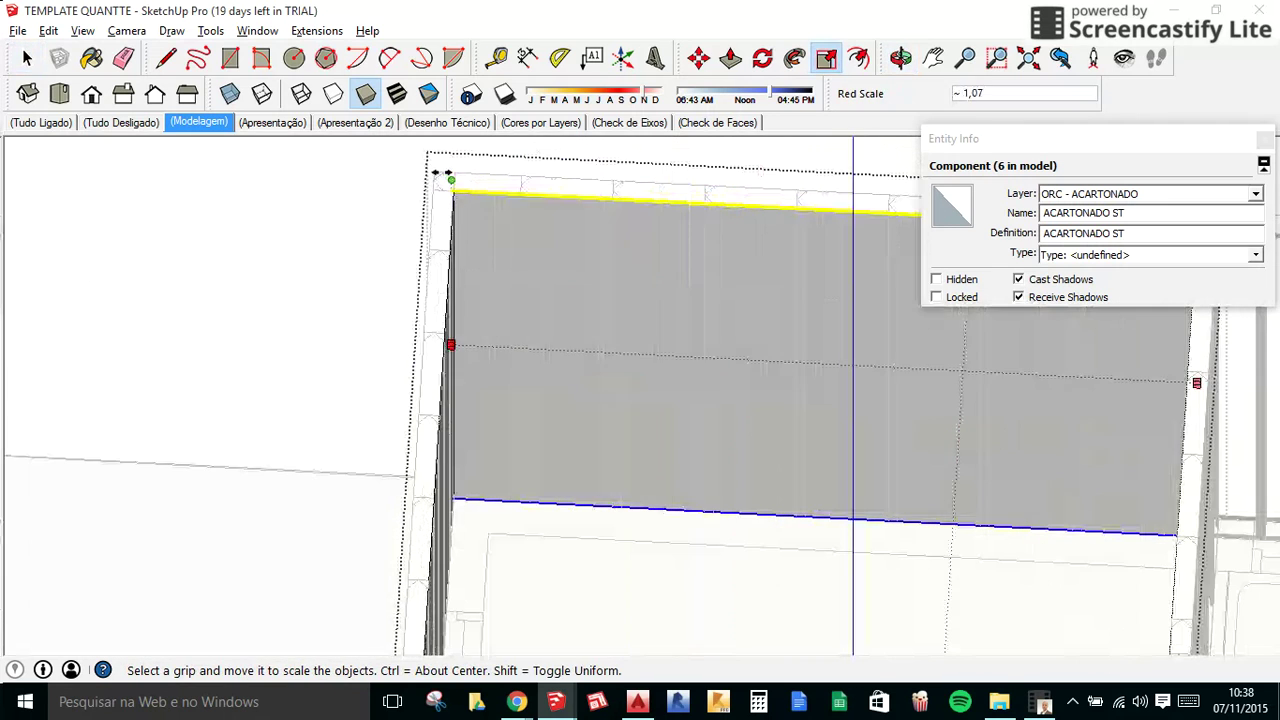
pyautogui.click(447, 251)
# Copy the two ACARTONADO ST drywall panels to the far room's corner.
pyautogui.scroll(-3, 450, 300)
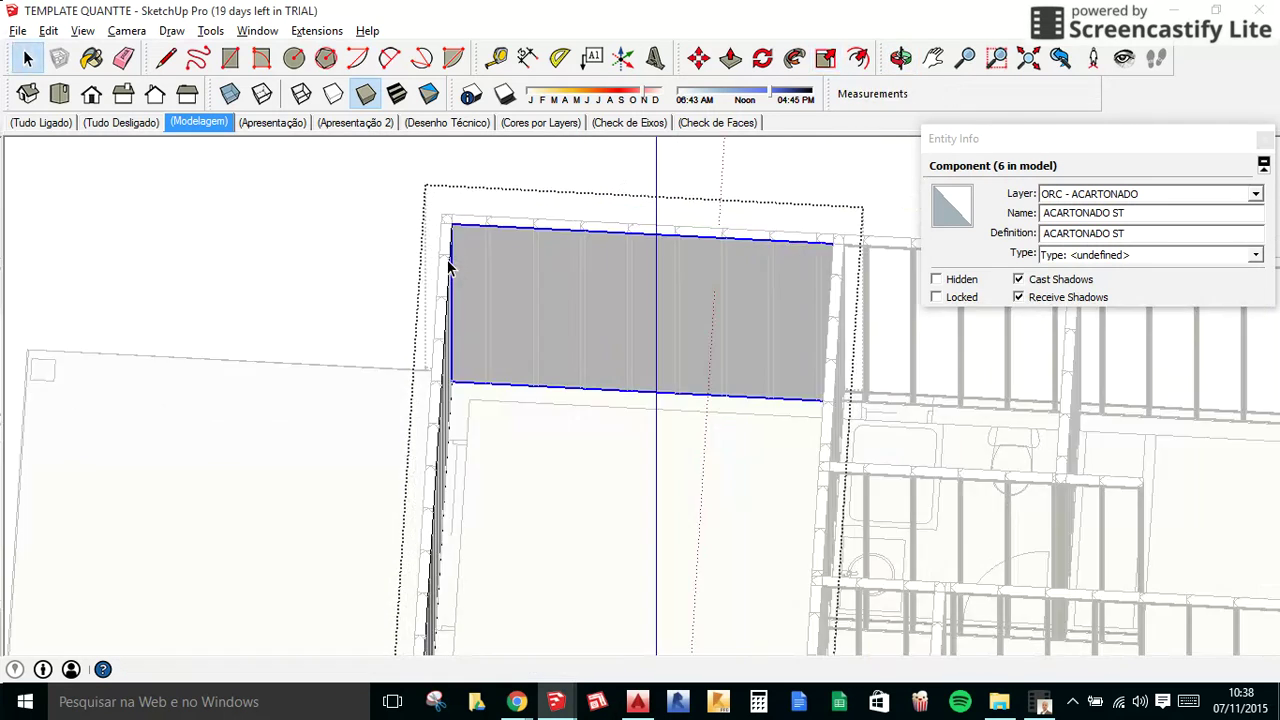
pyautogui.moveTo(450, 300)
pyautogui.mouseDown(button='middle')
pyautogui.moveTo(526, 434)
pyautogui.moveTo(501, 430)
pyautogui.moveTo(679, 387)
pyautogui.mouseUp(button='middle')
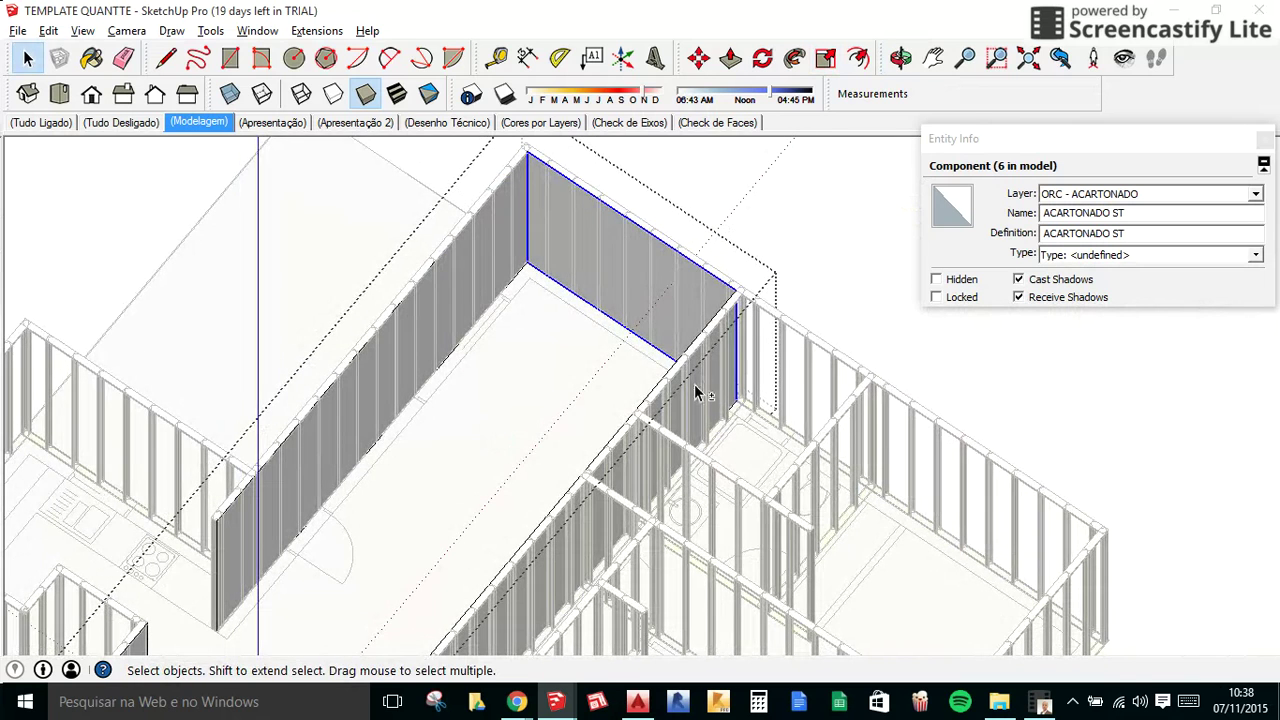
pyautogui.press('m')
pyautogui.scroll(2, 725, 320)
pyautogui.scroll(3, 735, 340)
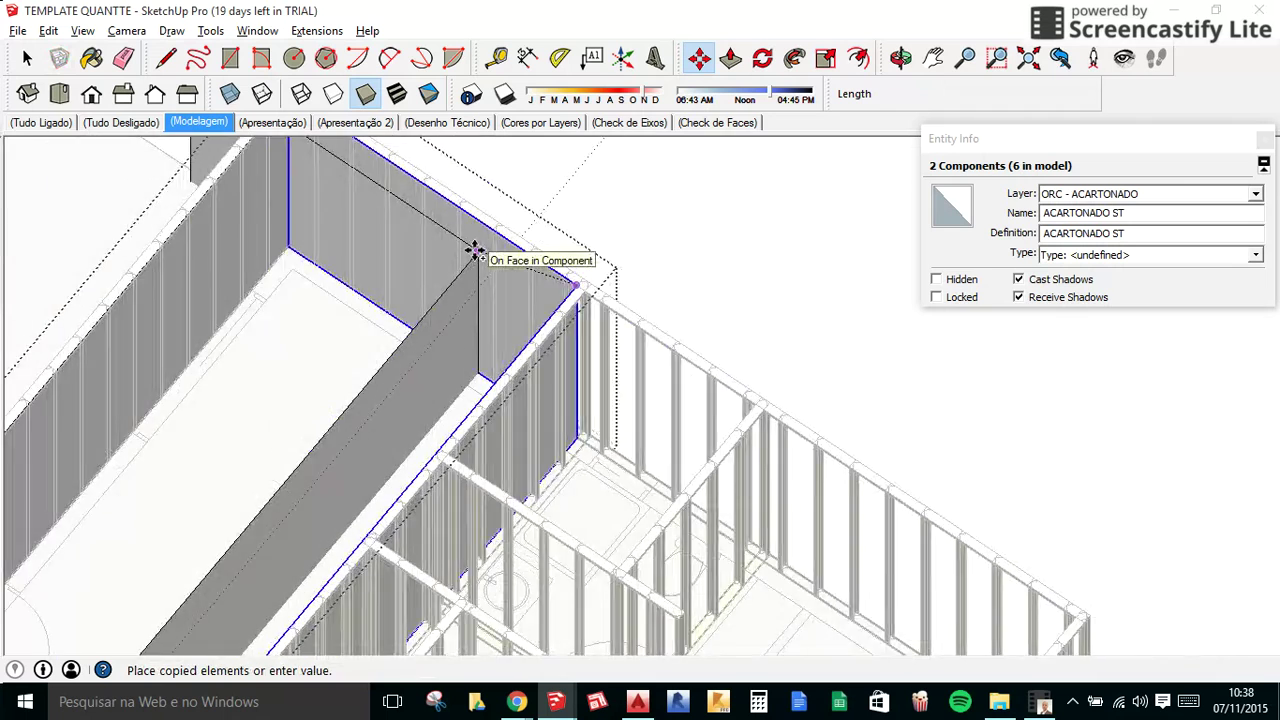
pyautogui.scroll(-5, 866, 463)
pyautogui.scroll(3, 811, 489)
pyautogui.scroll(2, 830, 470)
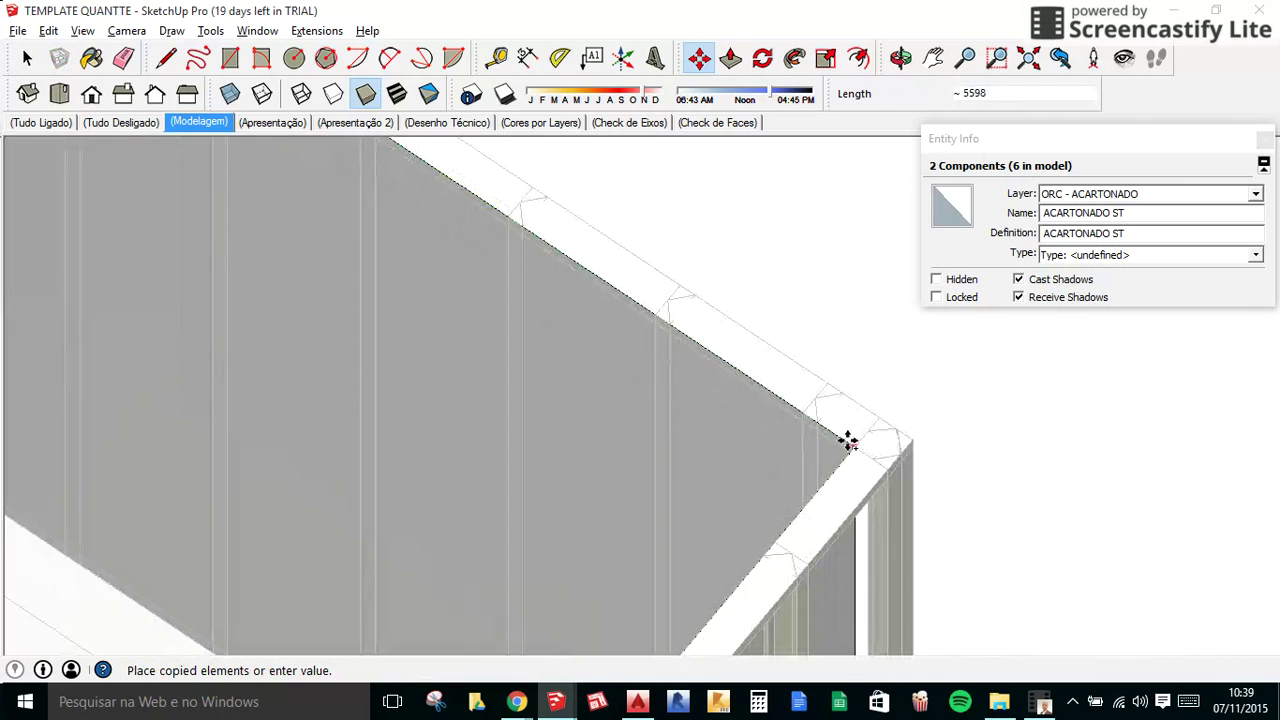
pyautogui.click(846, 448)
pyautogui.scroll(-3, 846, 470)
pyautogui.press('space')
# Stretch one of the copied panels along red to span that full wall.
pyautogui.scroll(-2, 845, 477)
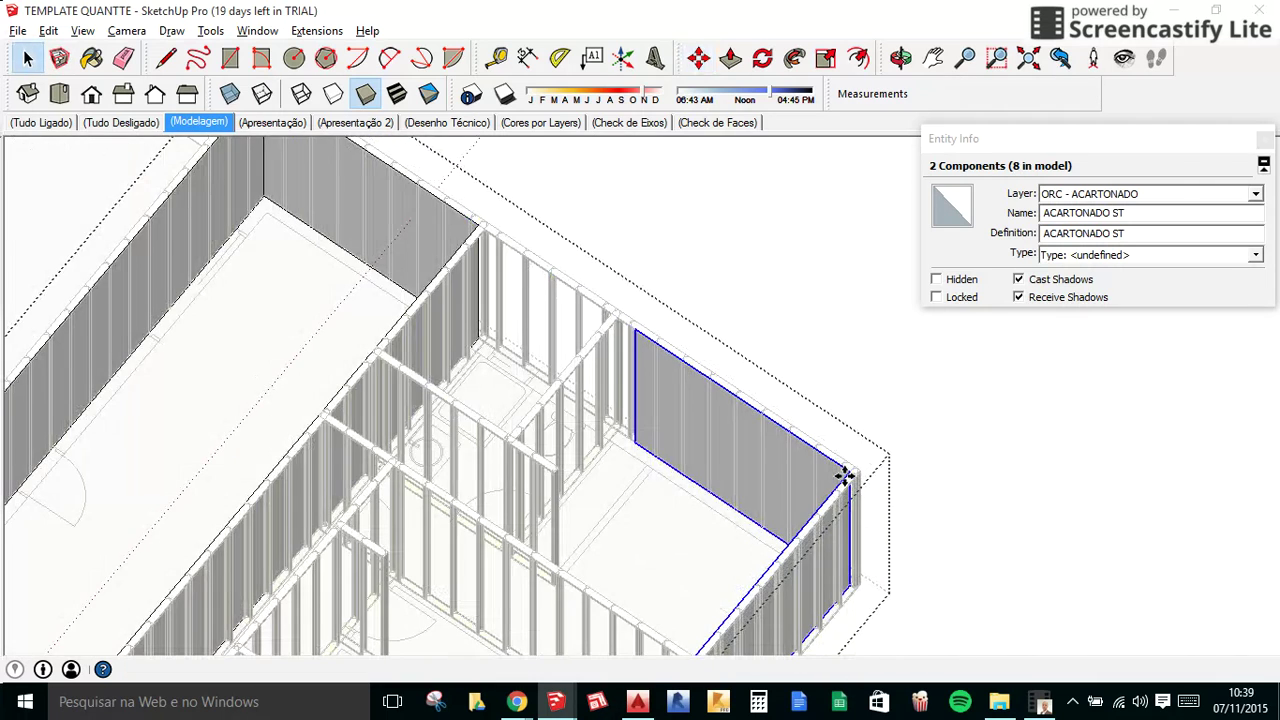
pyautogui.scroll(3, 680, 390)
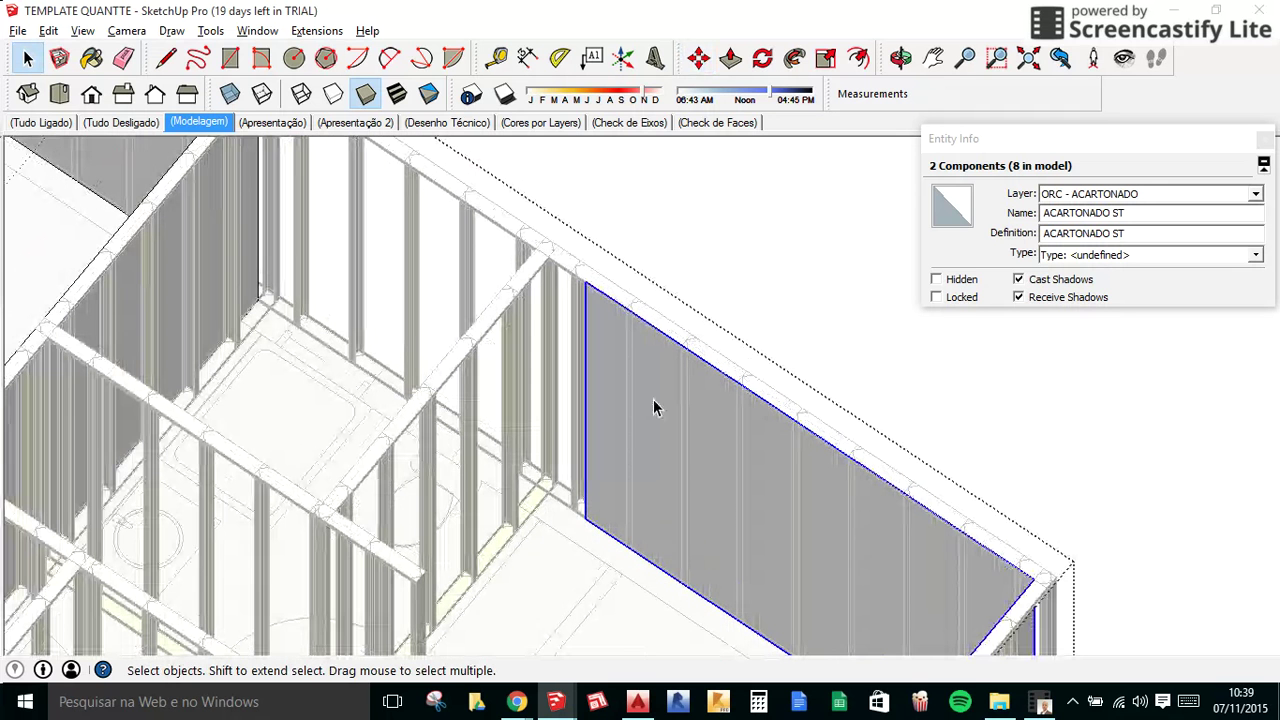
pyautogui.press('s')
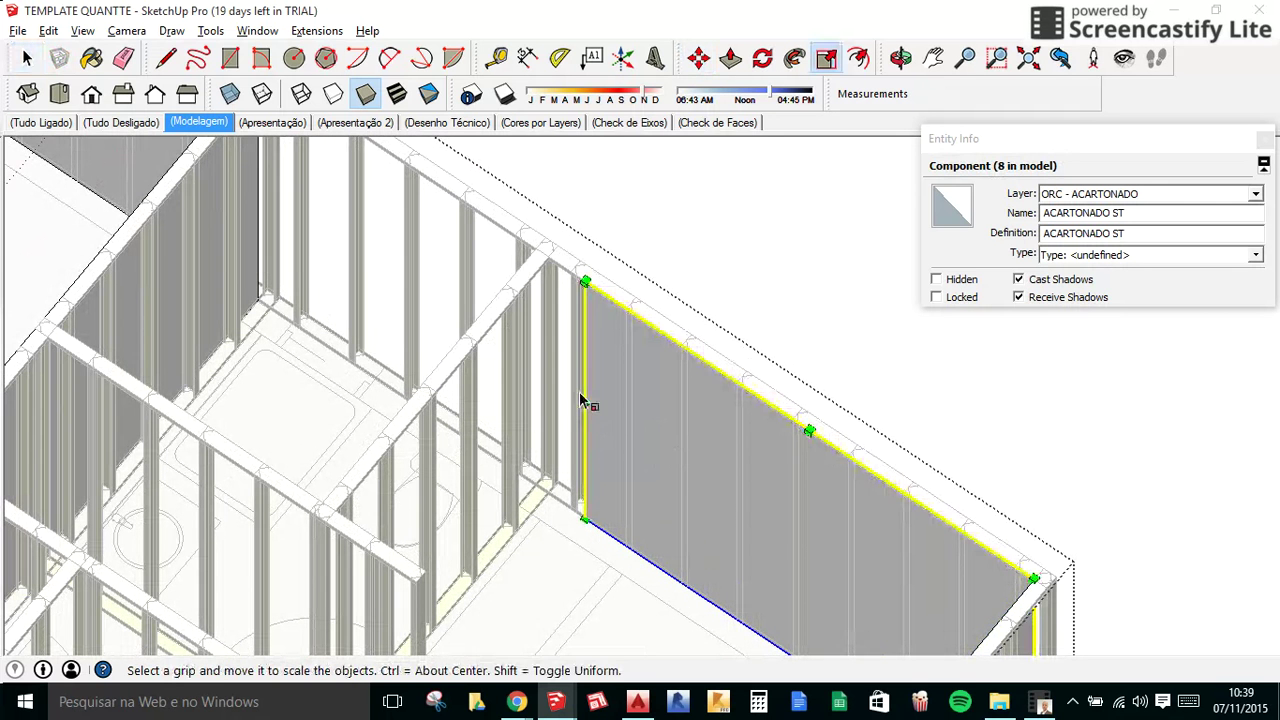
pyautogui.moveTo(585, 400); pyautogui.dragTo(530, 368)
pyautogui.press('space')
pyautogui.scroll(-3, 595, 320)
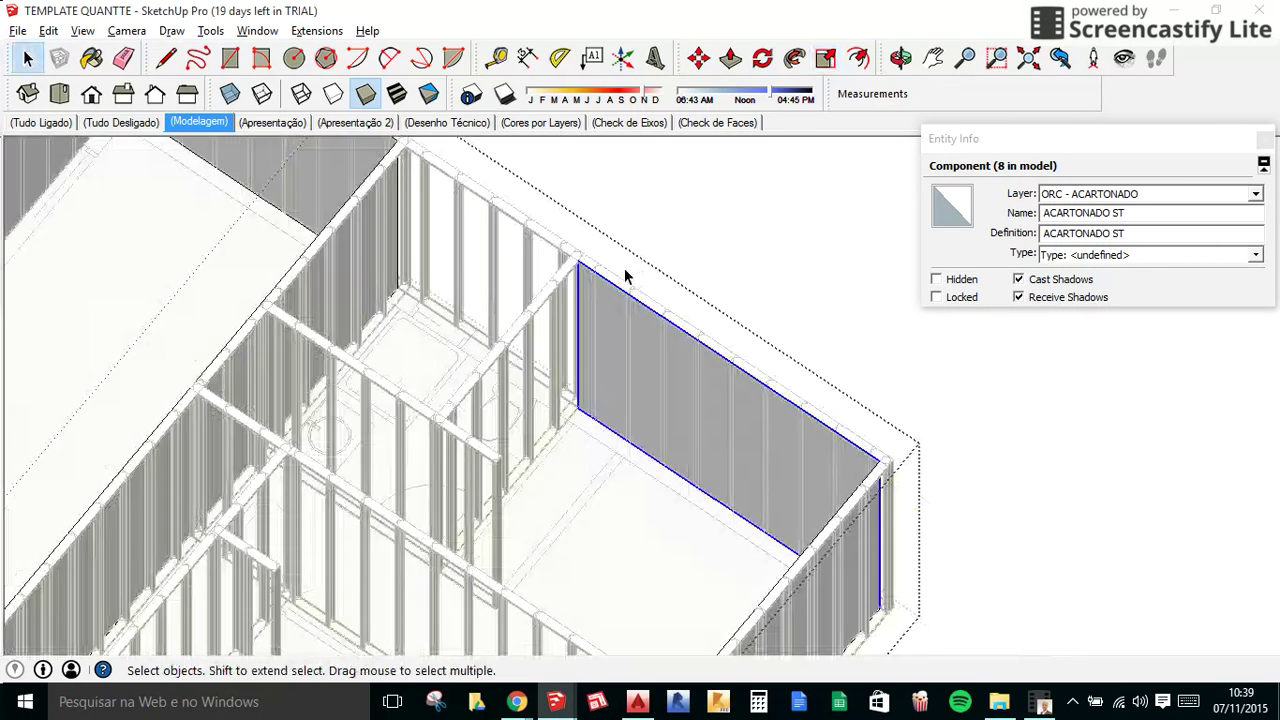
pyautogui.scroll(-2, 595, 320)
# Copy the drywall panel from its top corner onto the adjoining central wall (length 90).
pyautogui.scroll(-3, 700, 310)
pyautogui.moveTo(803, 294)
pyautogui.mouseDown(button='middle')
pyautogui.moveTo(774, 323)
pyautogui.moveTo(515, 332)
pyautogui.mouseUp(button='middle')
pyautogui.scroll(2, 515, 332)
pyautogui.scroll(3, 716, 231)
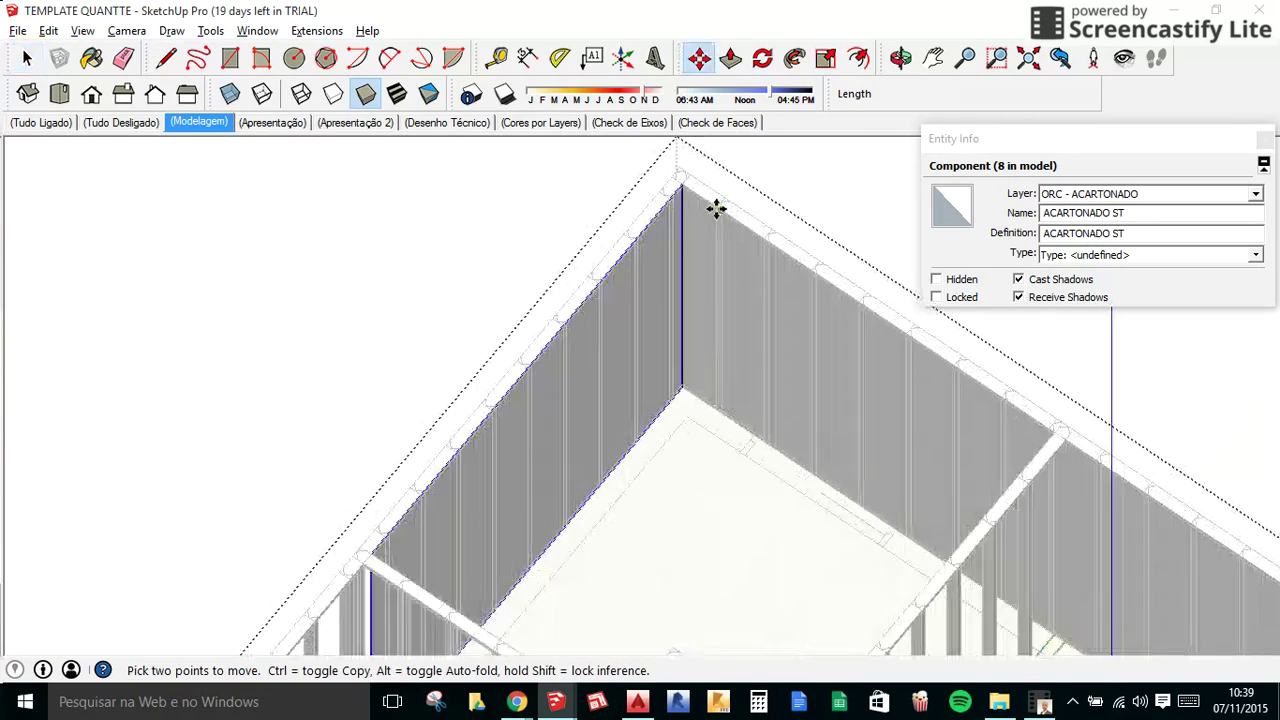
pyautogui.scroll(3, 714, 206)
pyautogui.click(645, 155)
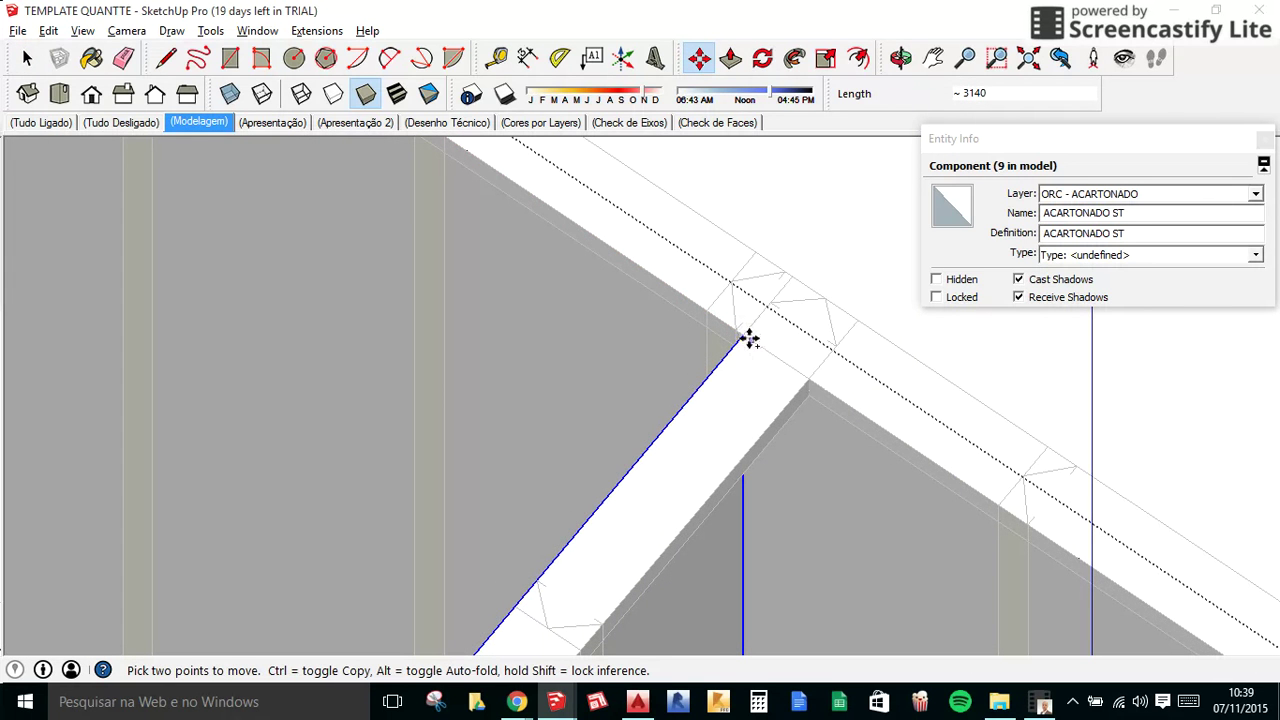
pyautogui.click(742, 335)
pyautogui.write('90')
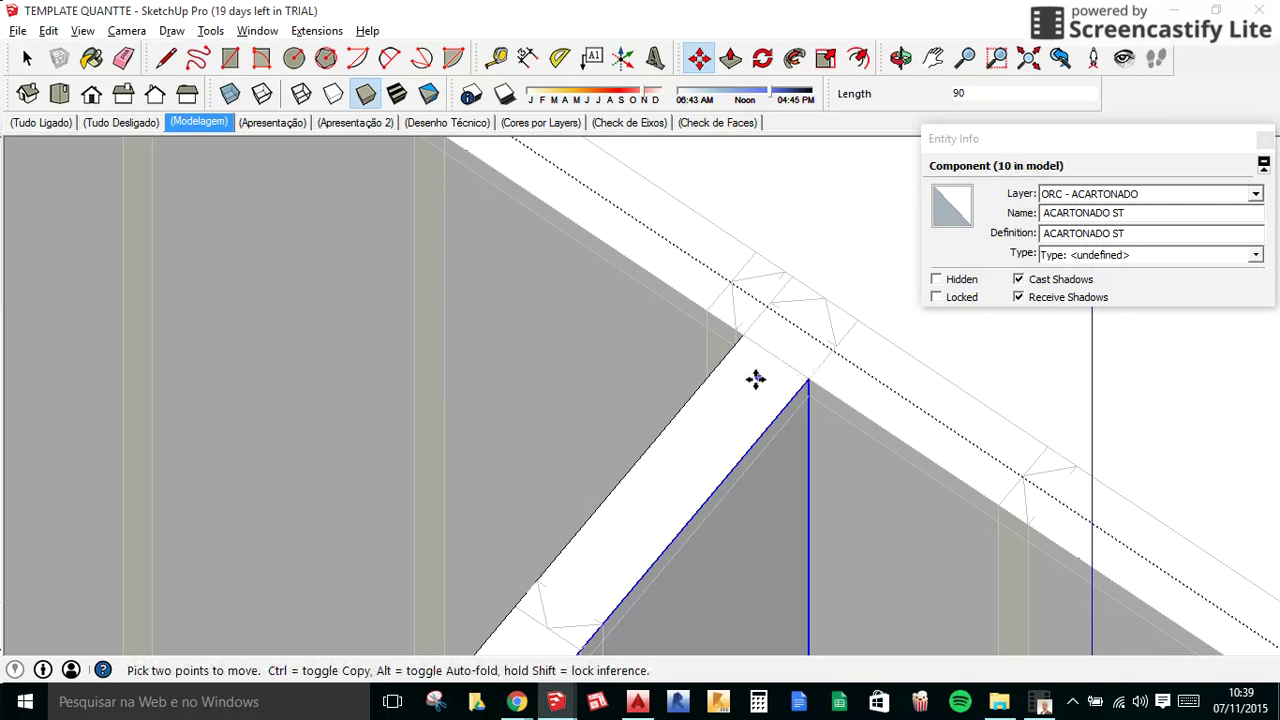
pyautogui.press('space')
pyautogui.scroll(-2, 748, 309)
pyautogui.scroll(-3, 626, 300)
pyautogui.scroll(-3, 626, 320)
# Lengthen the copied panel along the central wall using the Scale red grip.
pyautogui.moveTo(626, 320)
pyautogui.mouseDown(button='middle')
pyautogui.moveTo(617, 410)
pyautogui.moveTo(523, 503)
pyautogui.moveTo(1100, 408)
pyautogui.moveTo(786, 534)
pyautogui.moveTo(517, 551)
pyautogui.mouseUp(button='middle')
pyautogui.scroll(3, 523, 503)
pyautogui.scroll(3, 546, 537)
pyautogui.press('s')
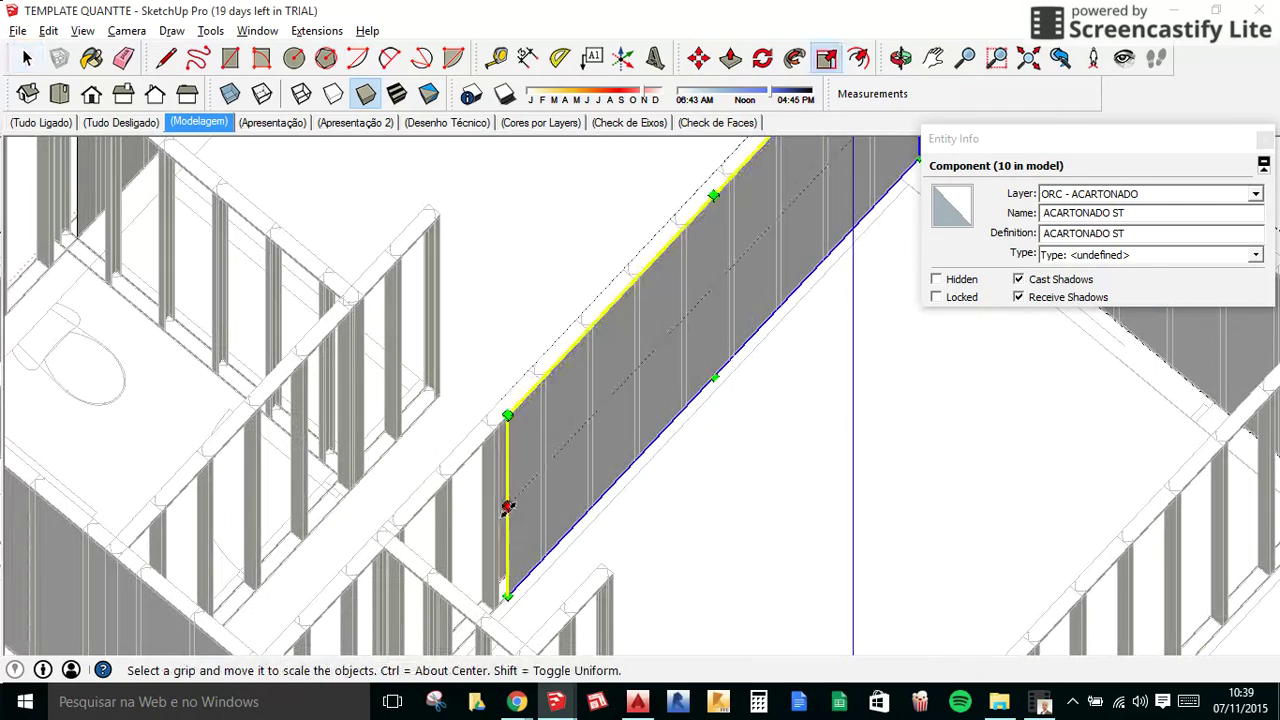
pyautogui.click(507, 507)
pyautogui.scroll(2, 408, 543)
pyautogui.scroll(2, 390, 545)
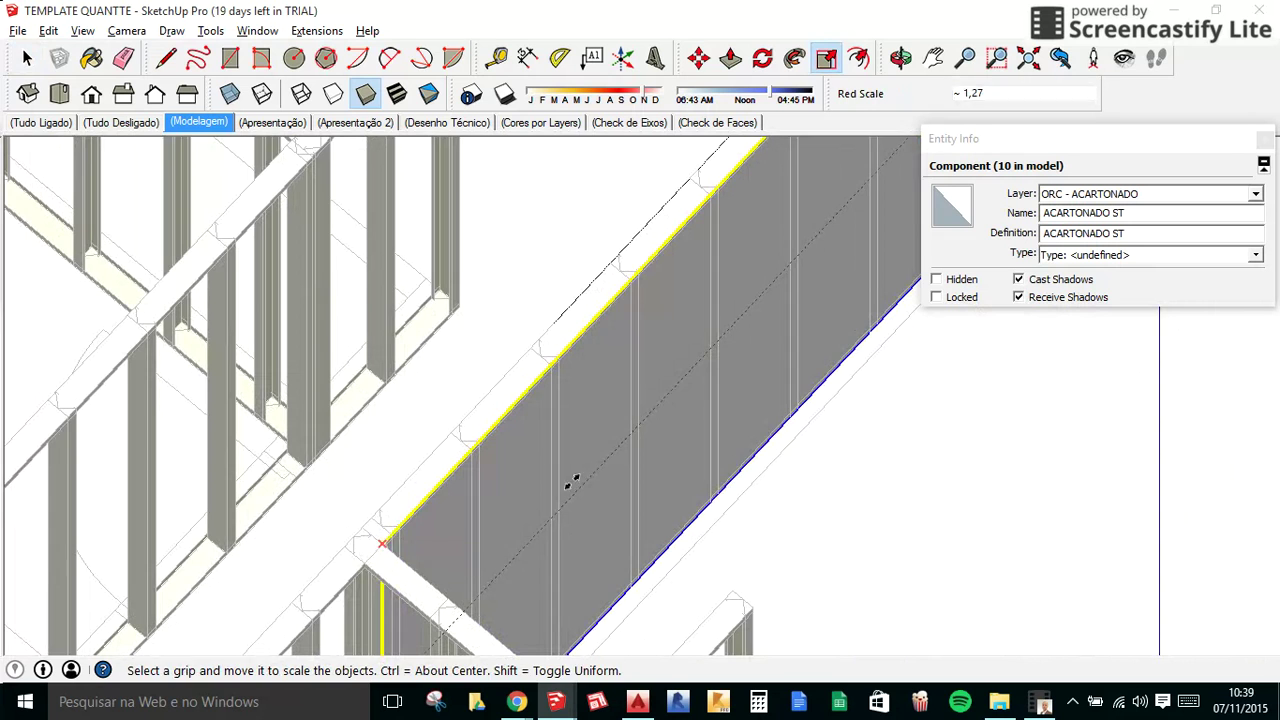
pyautogui.moveTo(573, 480); pyautogui.dragTo(486, 434, button='middle')
pyautogui.press('space')
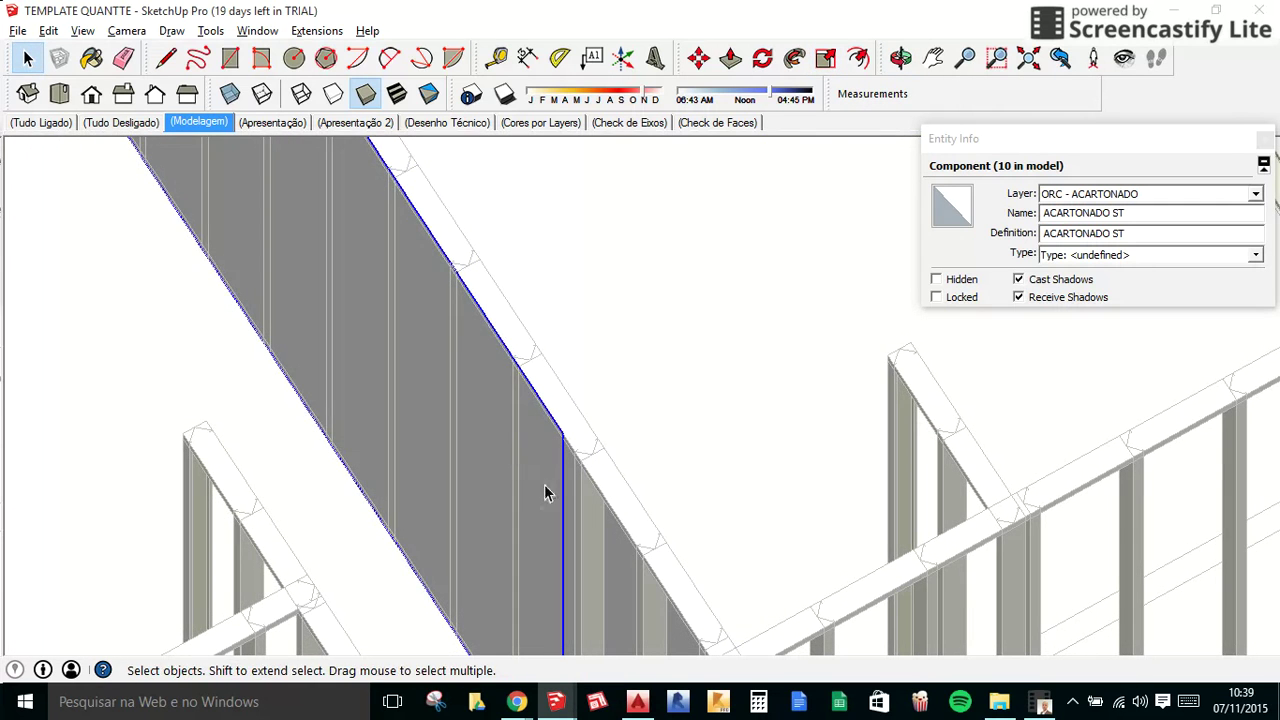
# Stretch the same panel further so it reaches the wall end.
pyautogui.press('s')
pyautogui.scroll(-2, 517, 345)
pyautogui.click(543, 508)
pyautogui.scroll(-2, 631, 509)
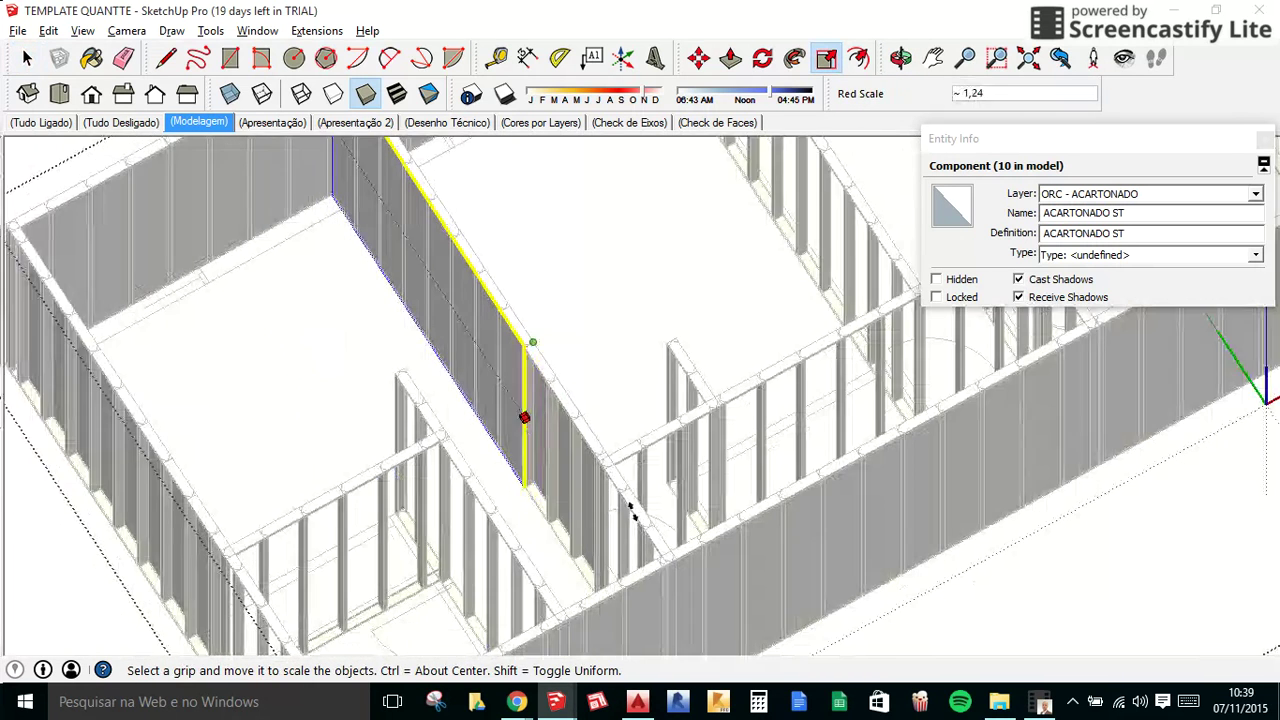
pyautogui.scroll(3, 655, 562)
pyautogui.moveTo(651, 563); pyautogui.dragTo(508, 443, button='middle')
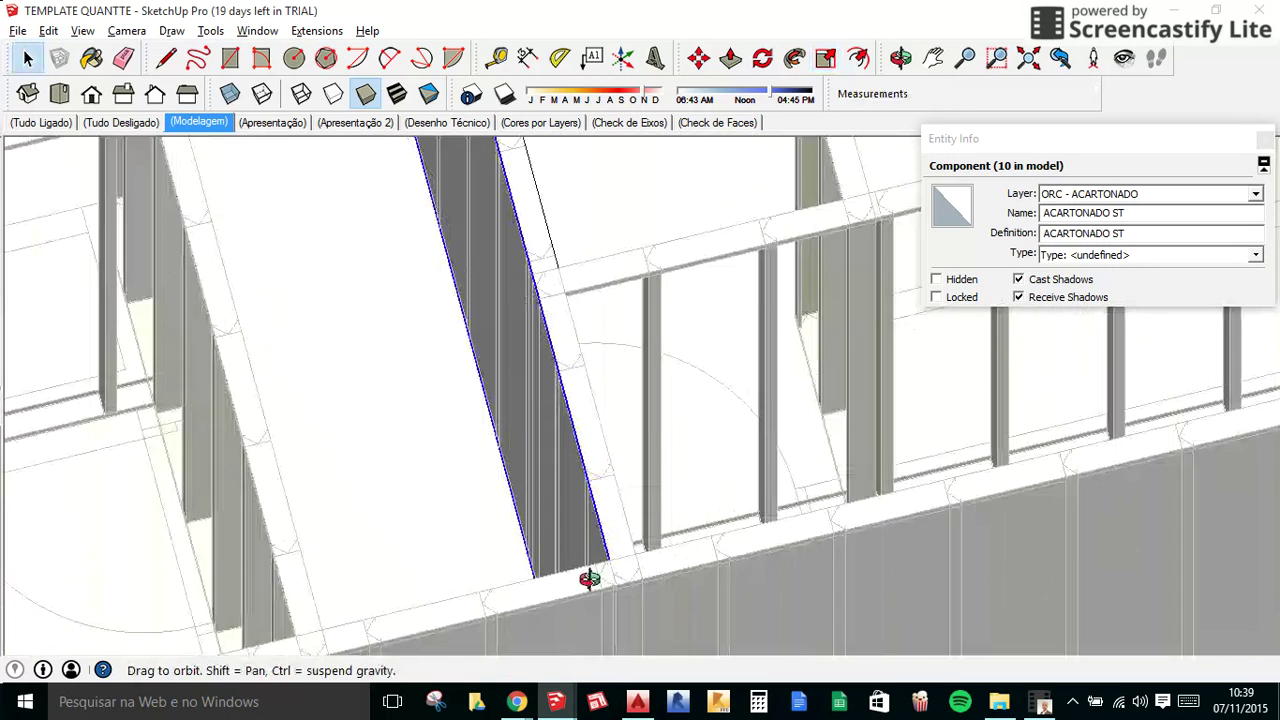
pyautogui.press('space')
# Stretch the other panel along red to cover the rest of the wall.
pyautogui.scroll(2, 732, 363)
pyautogui.press('s')
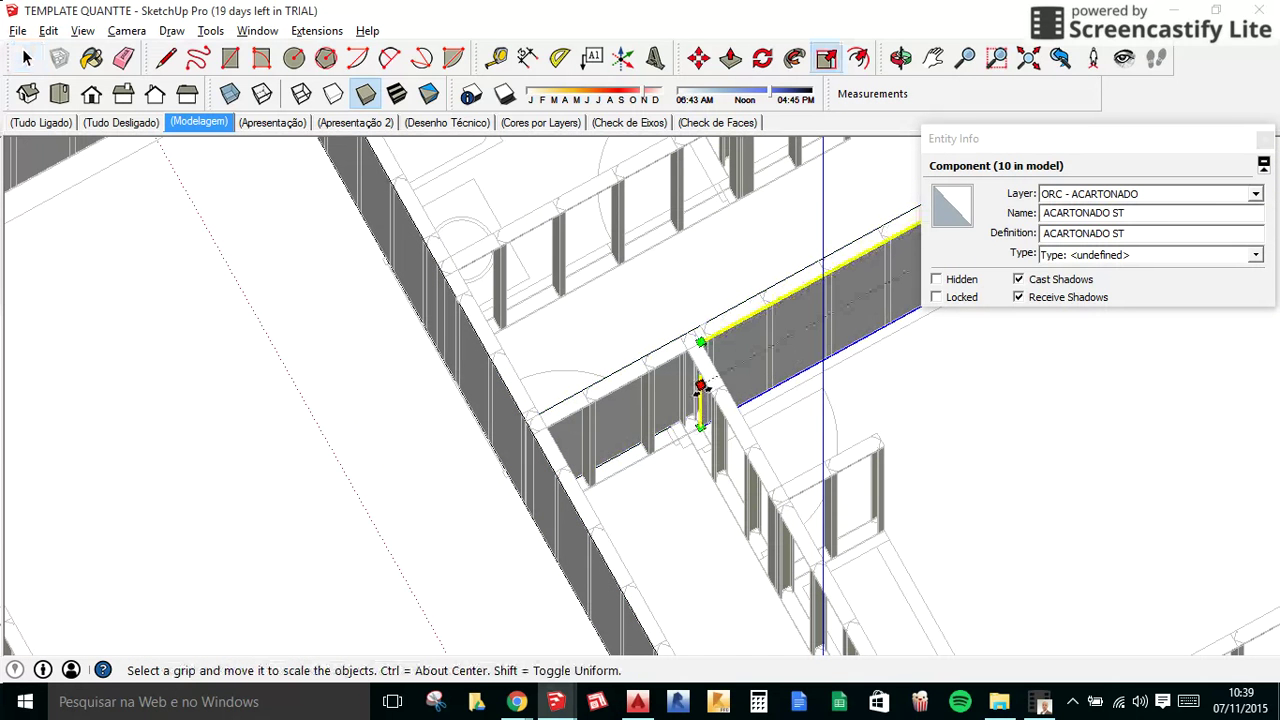
pyautogui.click(698, 345)
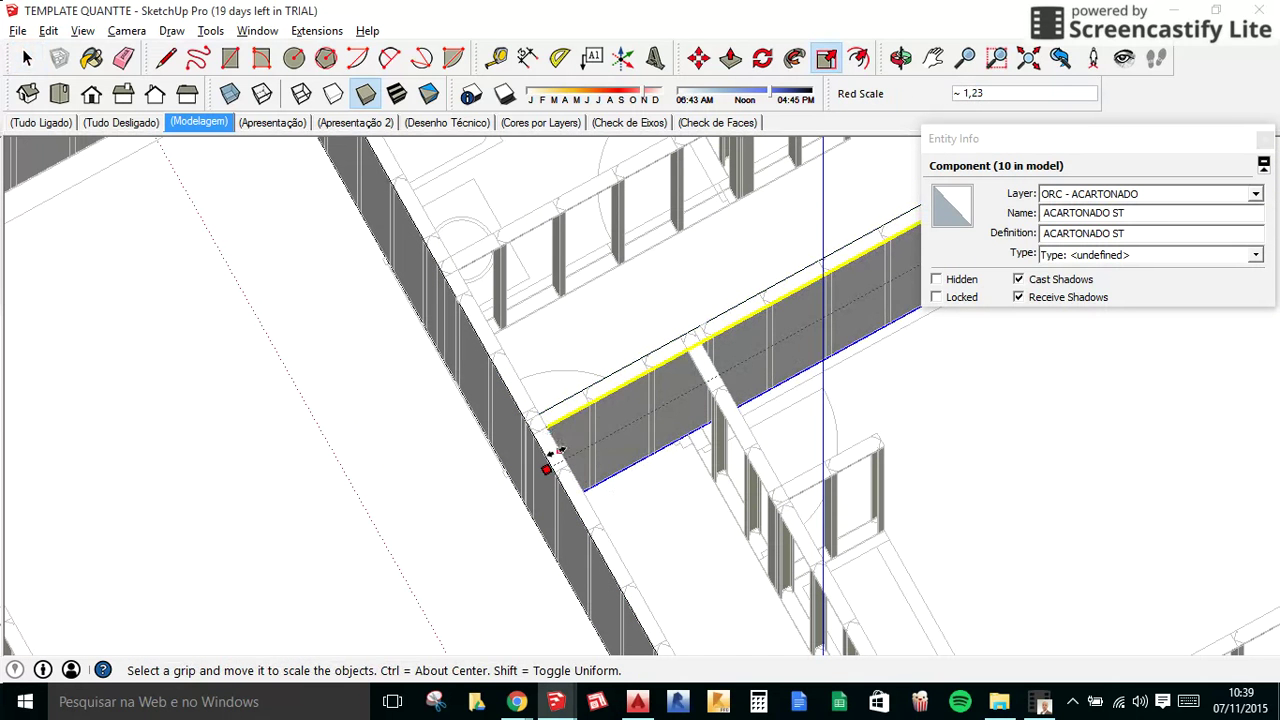
pyautogui.click(551, 454)
pyautogui.press('space')
pyautogui.scroll(-2, 543, 357)
pyautogui.scroll(-1, 543, 357)
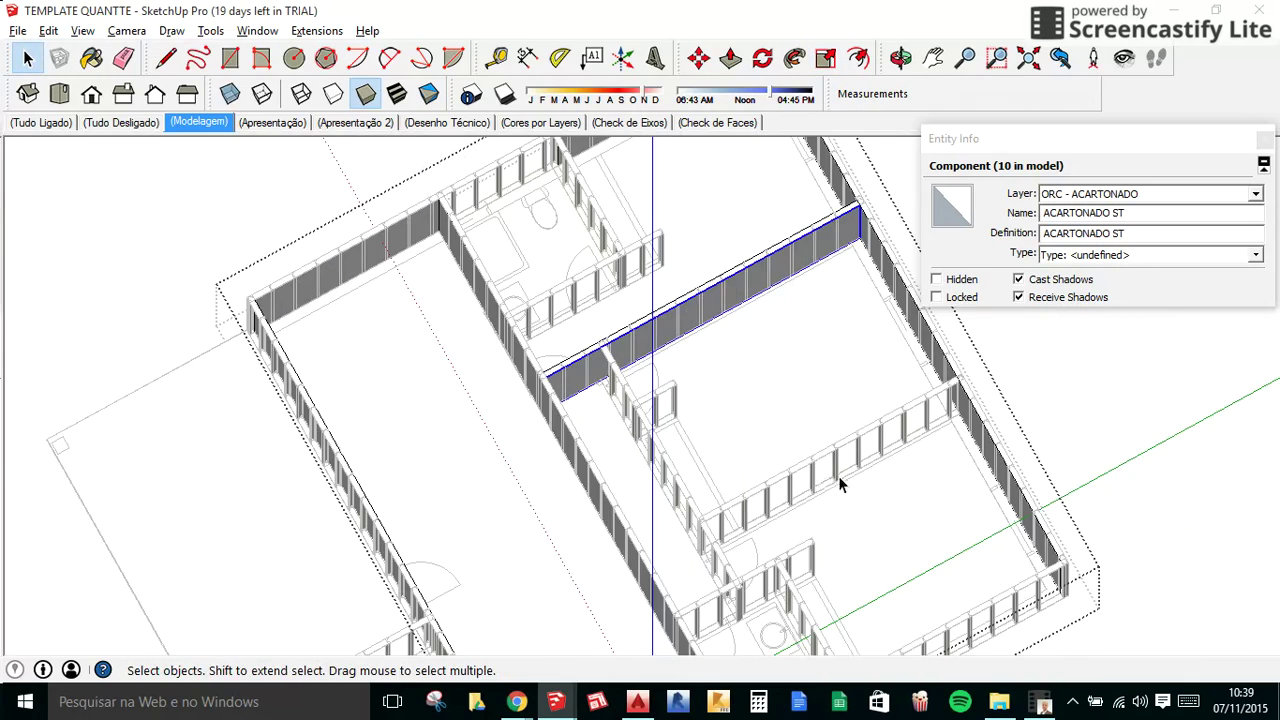
pyautogui.scroll(2, 743, 277)
# Select both drywall panels and copy them onto the parallel interior wall.
pyautogui.moveTo(743, 277)
pyautogui.mouseDown(button='middle')
pyautogui.moveTo(1023, 397)
pyautogui.moveTo(498, 452)
pyautogui.moveTo(871, 366)
pyautogui.moveTo(591, 343)
pyautogui.mouseUp(button='middle')
pyautogui.keyDown('shift'); pyautogui.click(661, 390); pyautogui.keyUp('shift')
pyautogui.moveTo(661, 390)
pyautogui.mouseDown(button='middle')
pyautogui.moveTo(149, 437)
pyautogui.moveTo(489, 361)
pyautogui.mouseUp(button='middle')
pyautogui.press('m')
pyautogui.scroll(3, 702, 296)
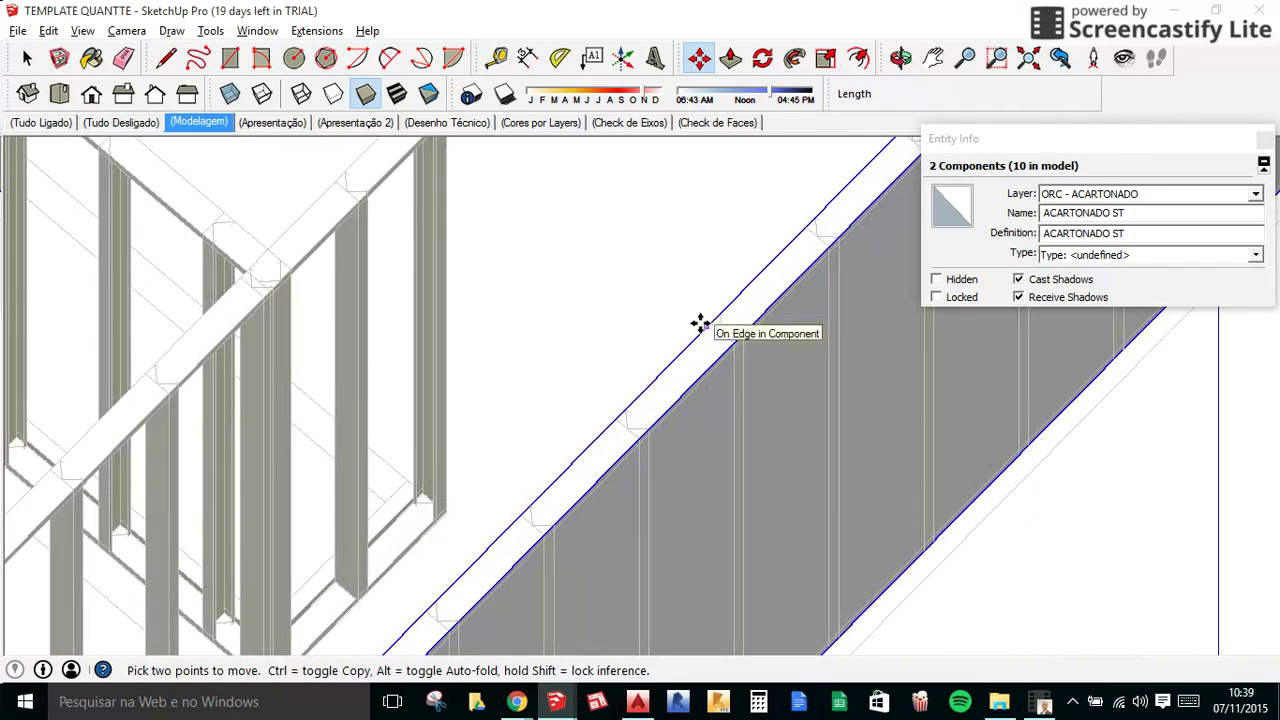
pyautogui.click(706, 320)
pyautogui.press('ctrl')
pyautogui.scroll(-3, 414, 230)
pyautogui.scroll(-2, 414, 234)
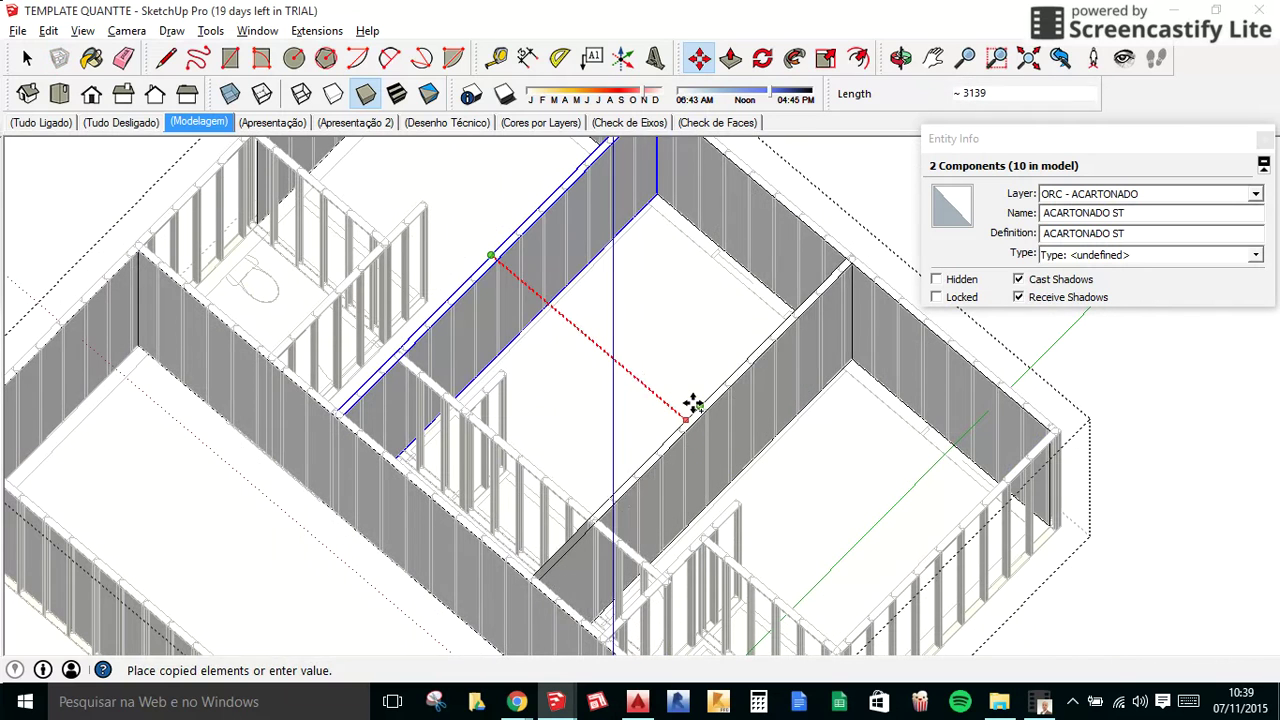
pyautogui.click(693, 404)
# Shrink the copied panels along green (about 0.81) so they end at the cross wall.
pyautogui.press('s')
pyautogui.scroll(2, 502, 562)
pyautogui.scroll(1, 502, 562)
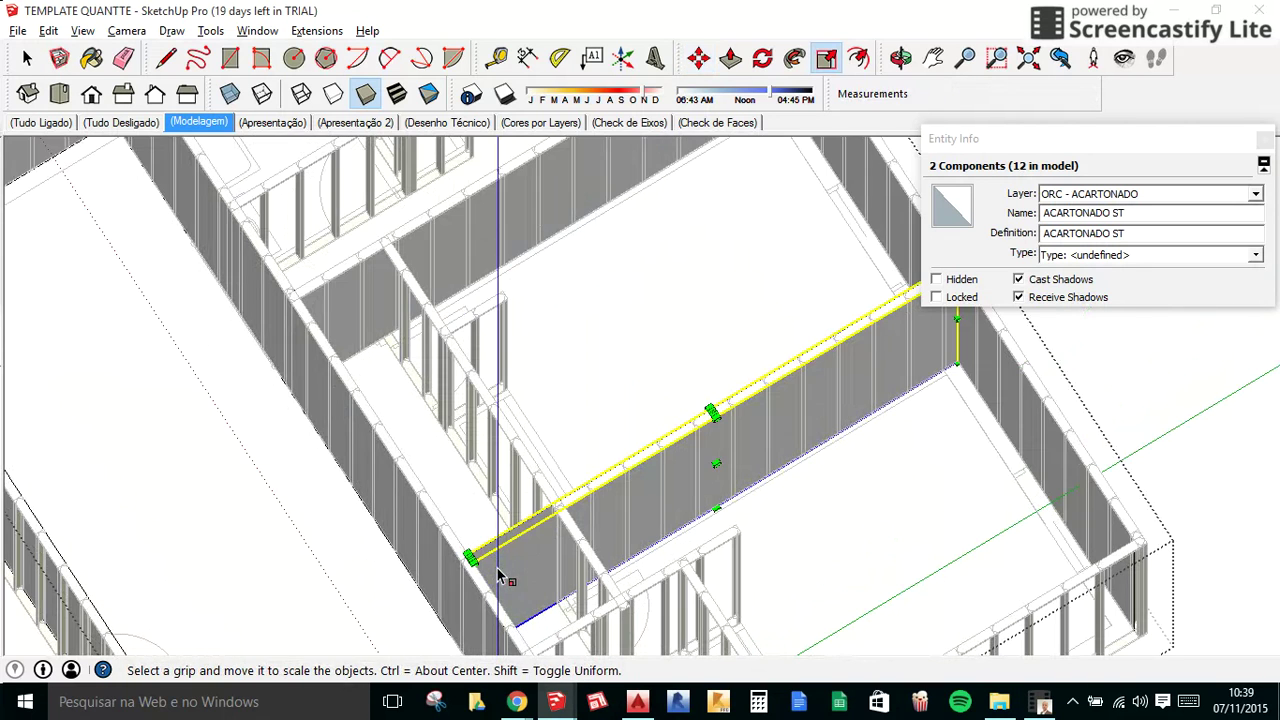
pyautogui.press('x')
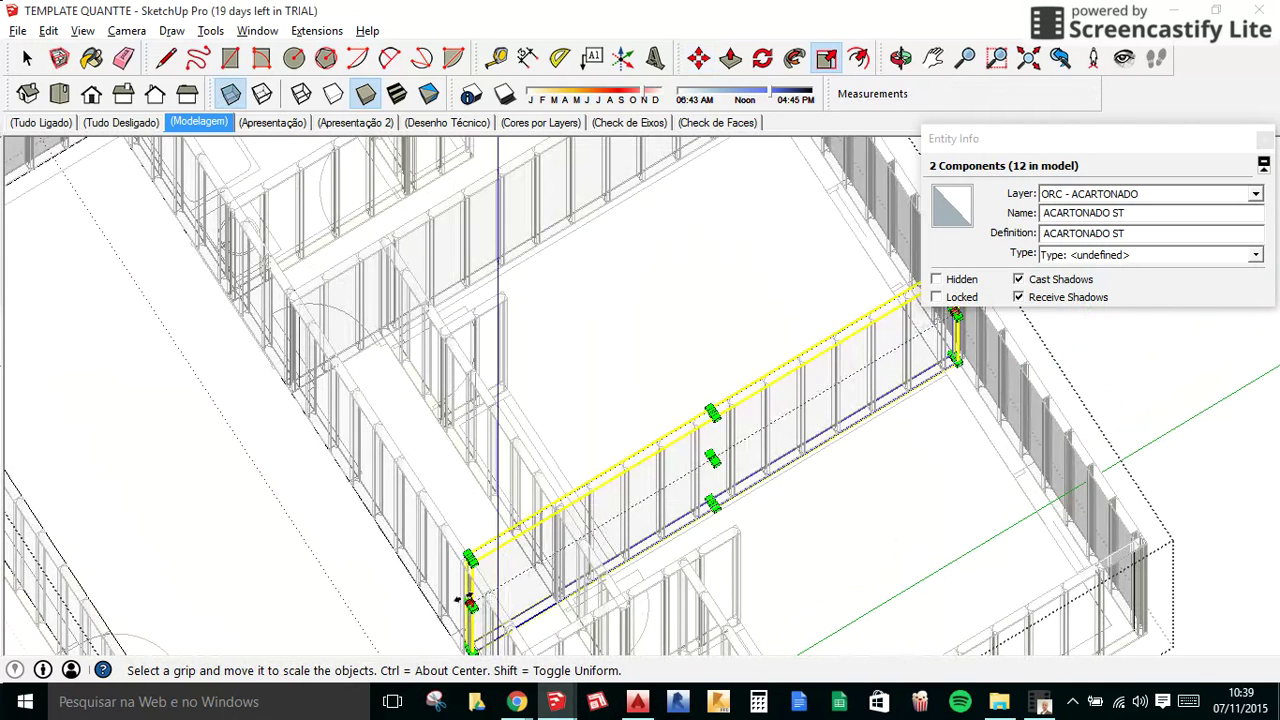
pyautogui.click(466, 606)
pyautogui.scroll(2, 522, 562)
pyautogui.press('x')
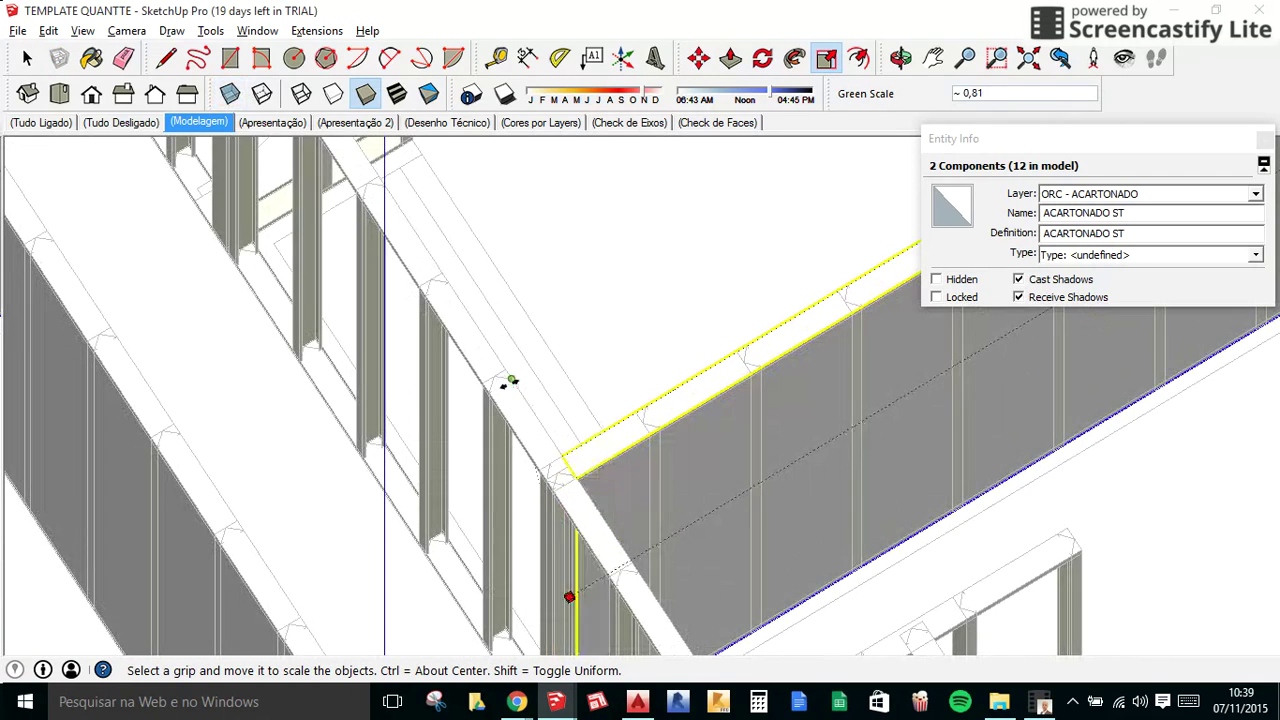
pyautogui.click(505, 370)
pyautogui.press('space')
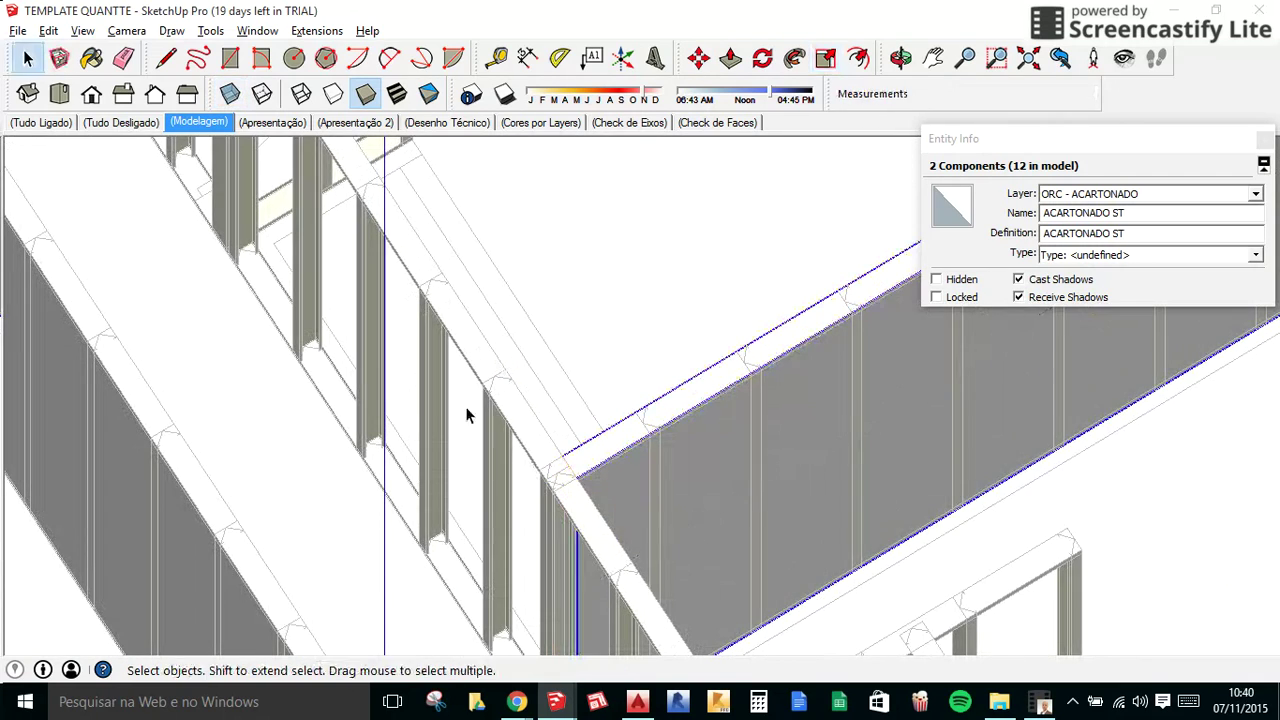
pyautogui.scroll(-2, 455, 380)
pyautogui.scroll(-3, 445, 358)
# From a top view, copy the ACARTONADO ST panel onto another interior wall.
pyautogui.press('m')
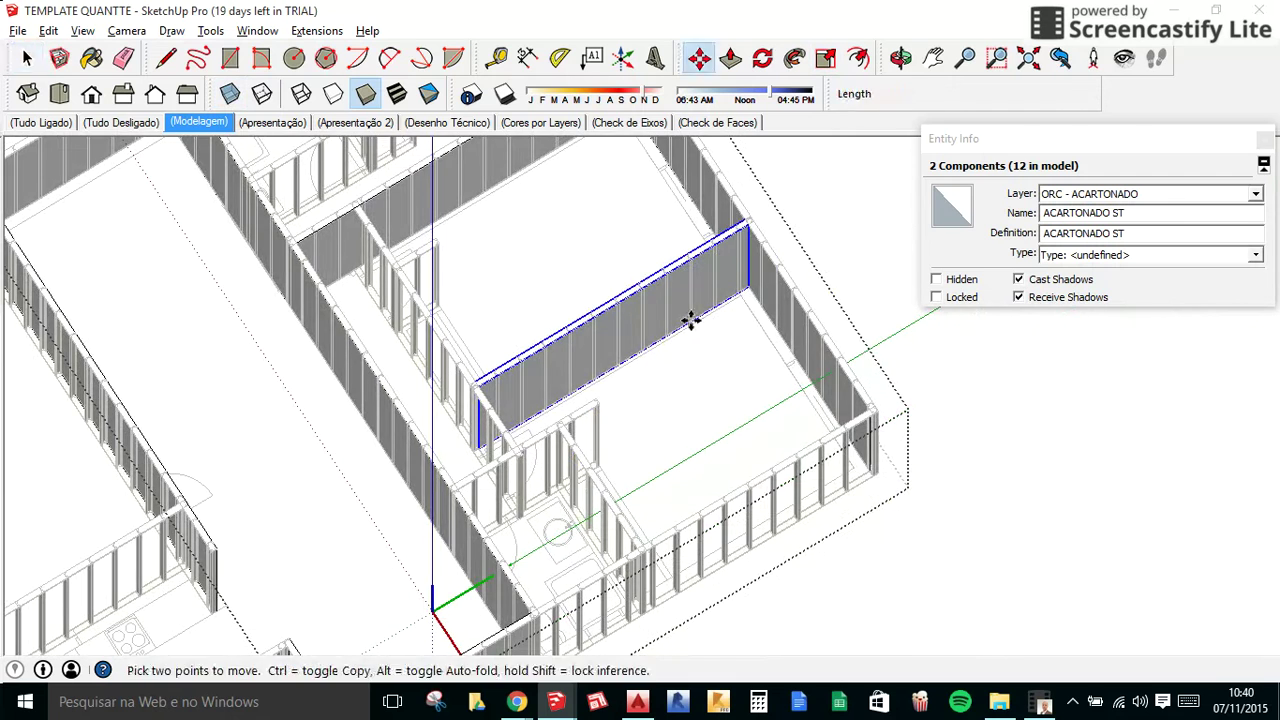
pyautogui.press('space')
pyautogui.moveTo(668, 300); pyautogui.dragTo(641, 364, button='middle')
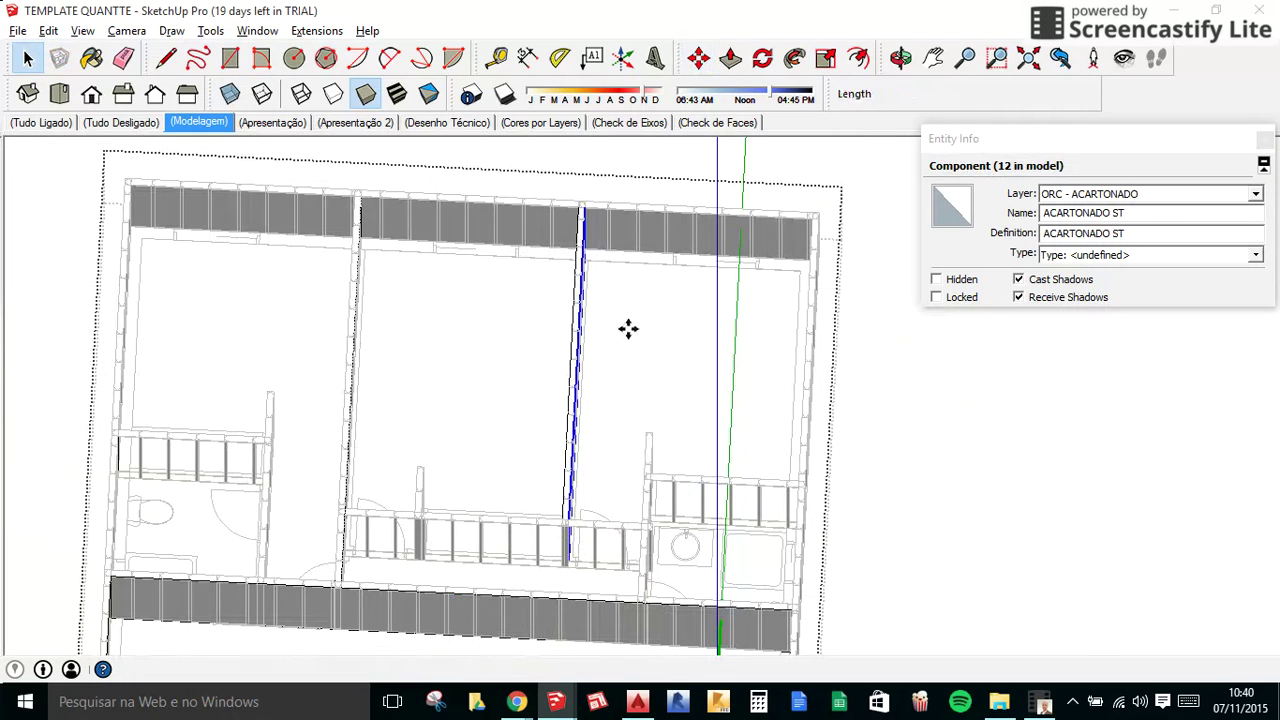
pyautogui.press('m')
pyautogui.click(632, 330)
pyautogui.press('ctrl')
pyautogui.click(755, 330)
pyautogui.moveTo(755, 330); pyautogui.dragTo(577, 234, button='middle')
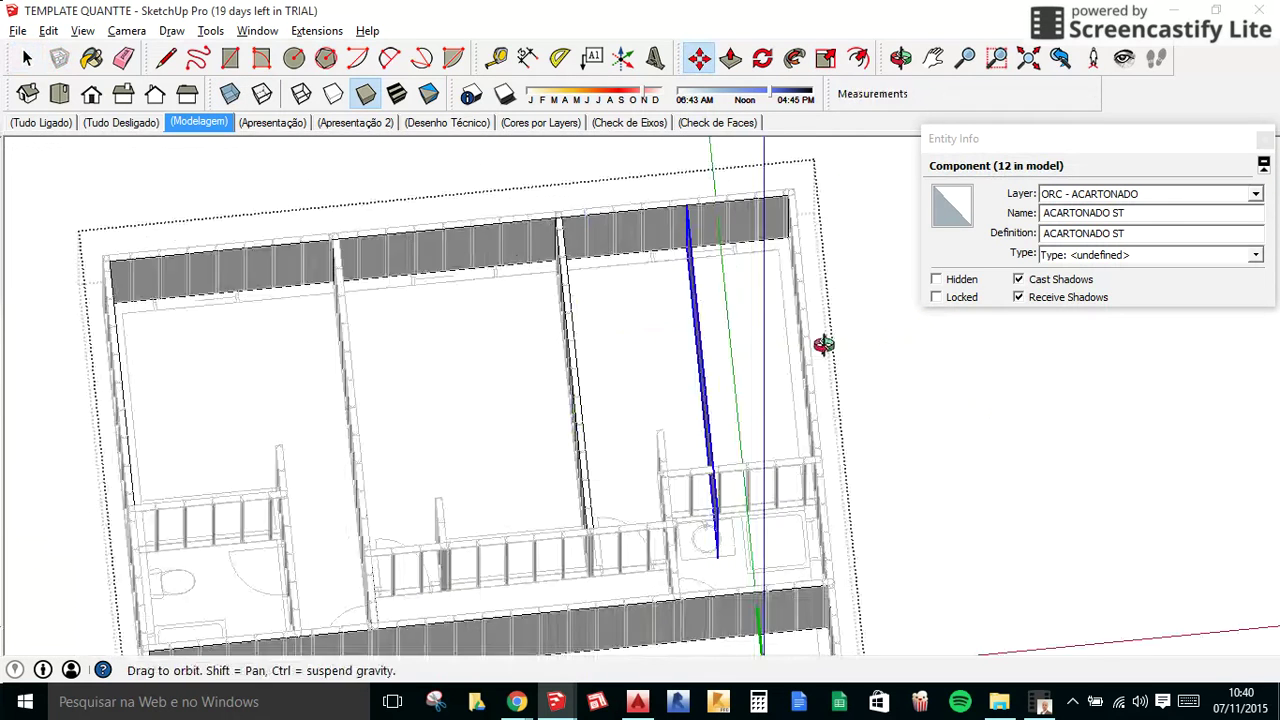
pyautogui.scroll(2, 577, 234)
pyautogui.scroll(2, 600, 260)
# Move the new panel into the wall corner.
pyautogui.click(606, 256)
pyautogui.scroll(-3, 640, 250)
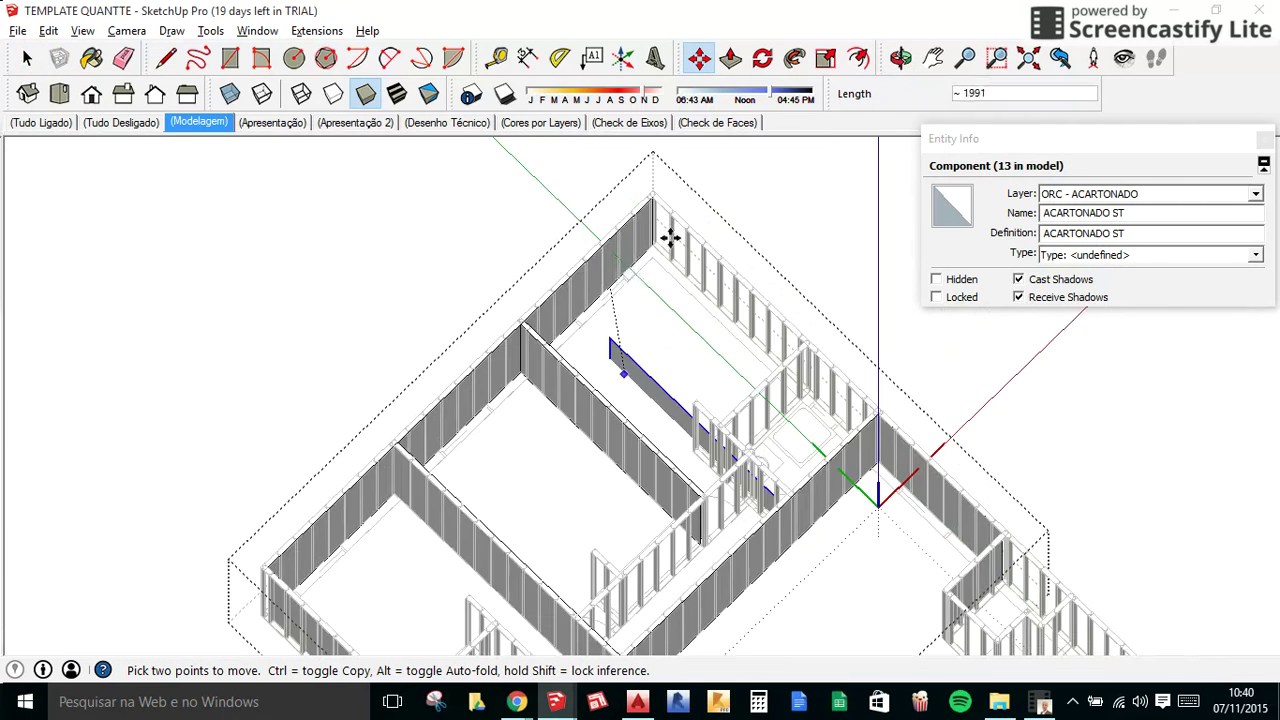
pyautogui.scroll(4, 663, 171)
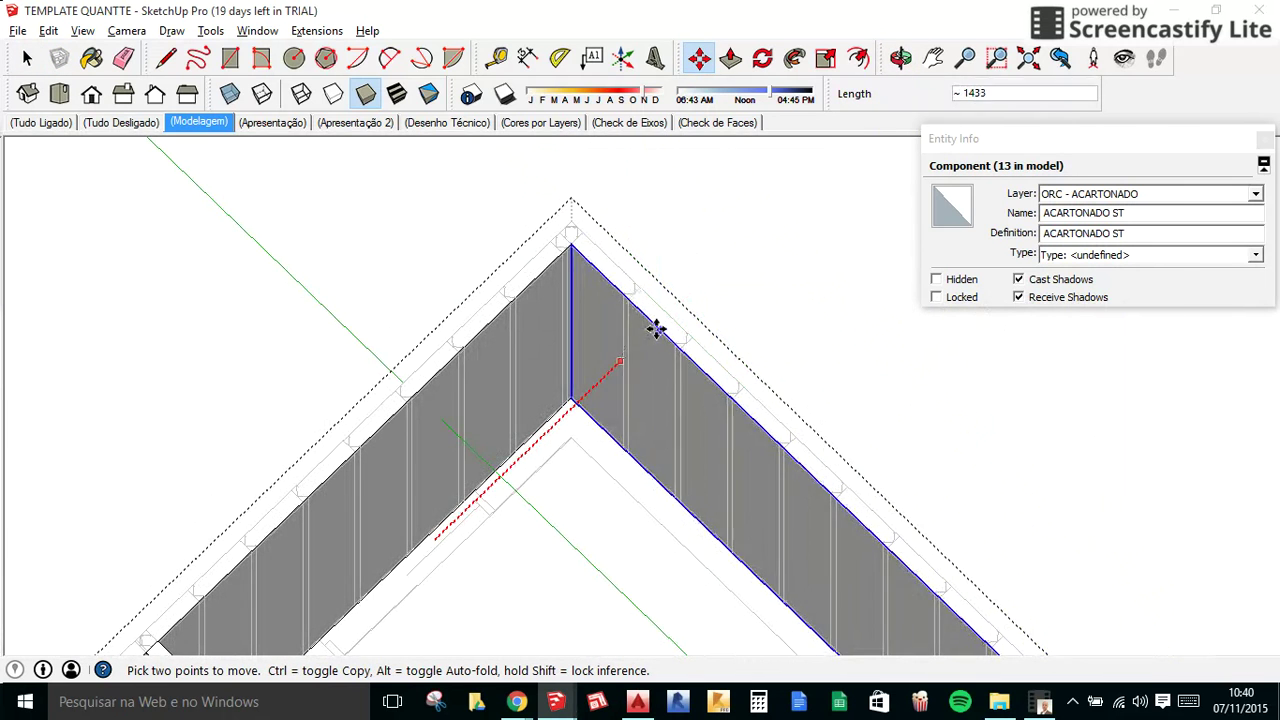
pyautogui.click(655, 328)
pyautogui.press('space')
pyautogui.scroll(-3, 655, 330)
pyautogui.scroll(-2, 750, 400)
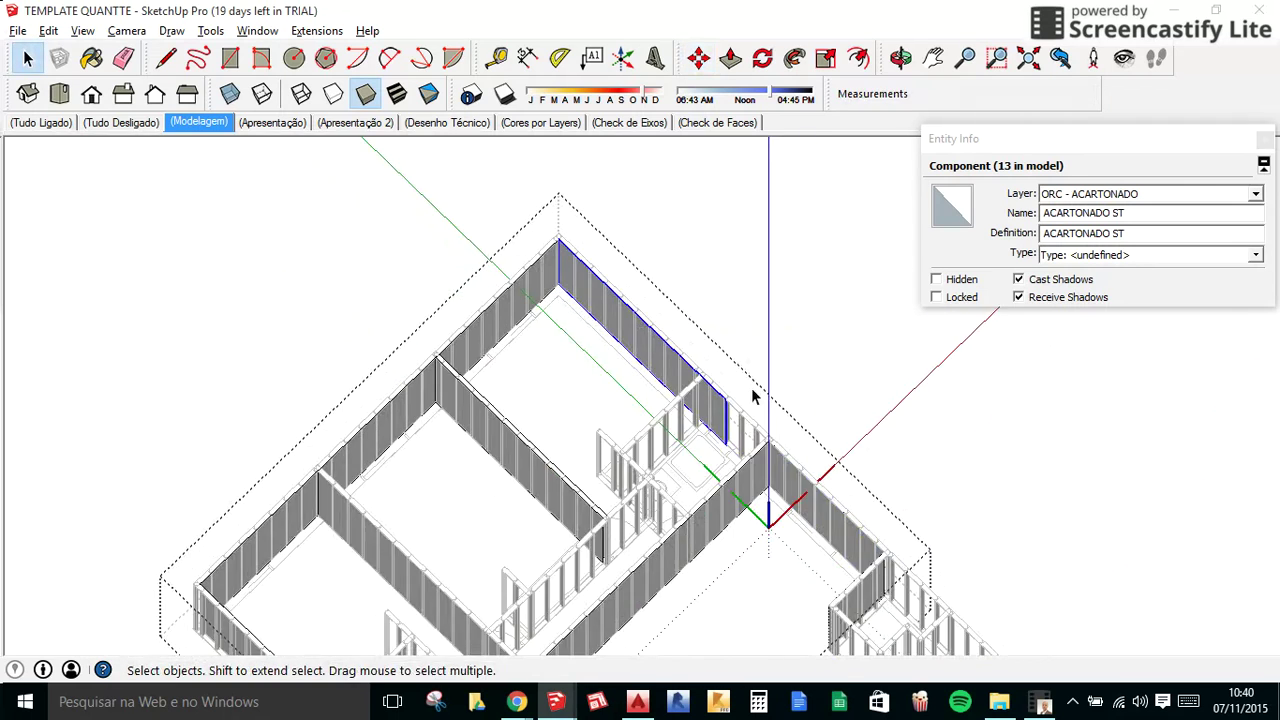
pyautogui.scroll(3, 745, 418)
# Scale the new panel down along red (about 0.84) to fit the wall length.
pyautogui.press('s')
pyautogui.scroll(2, 700, 400)
pyautogui.scroll(2, 660, 368)
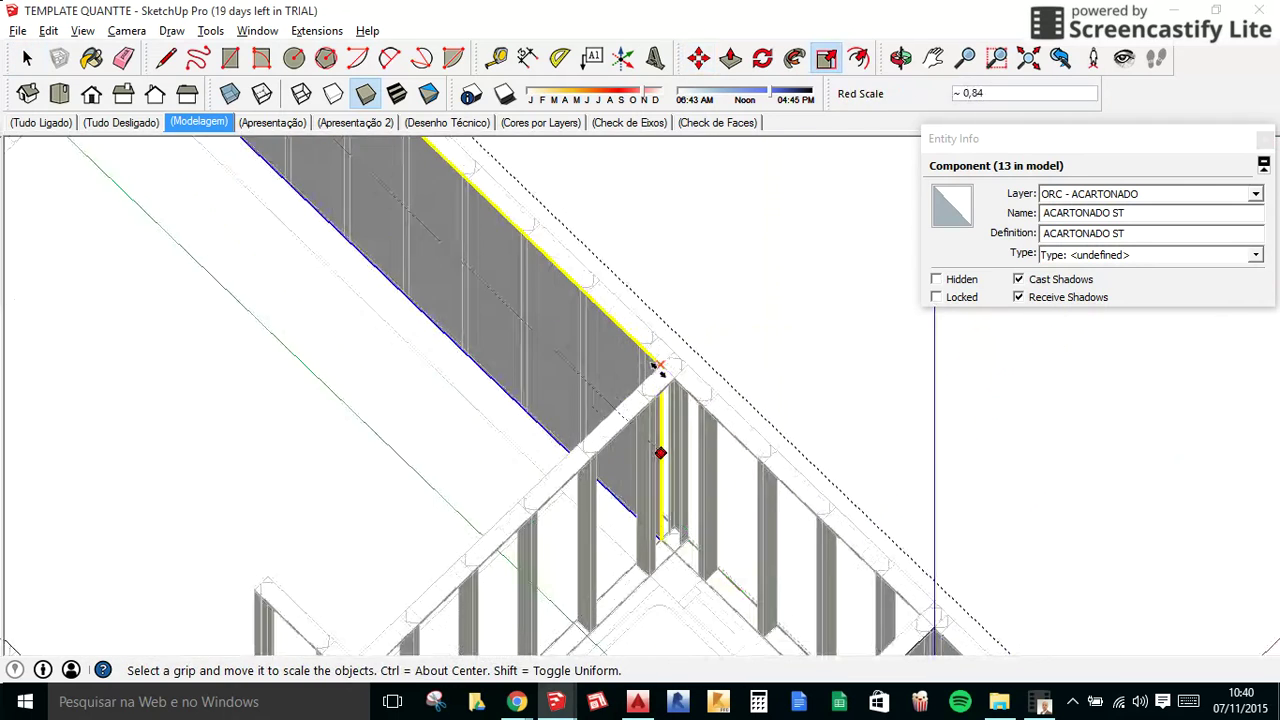
pyautogui.press('space')
pyautogui.scroll(-3, 737, 323)
pyautogui.scroll(-2, 737, 323)
# Select the front wall's drywall panel and start copying it from its corner.
pyautogui.moveTo(737, 323)
pyautogui.mouseDown(button='middle')
pyautogui.moveTo(580, 360)
pyautogui.moveTo(393, 358)
pyautogui.moveTo(240, 320)
pyautogui.moveTo(443, 277)
pyautogui.moveTo(517, 334)
pyautogui.moveTo(929, 355)
pyautogui.moveTo(1086, 337)
pyautogui.moveTo(809, 409)
pyautogui.mouseUp(button='middle')
pyautogui.scroll(2, 794, 443)
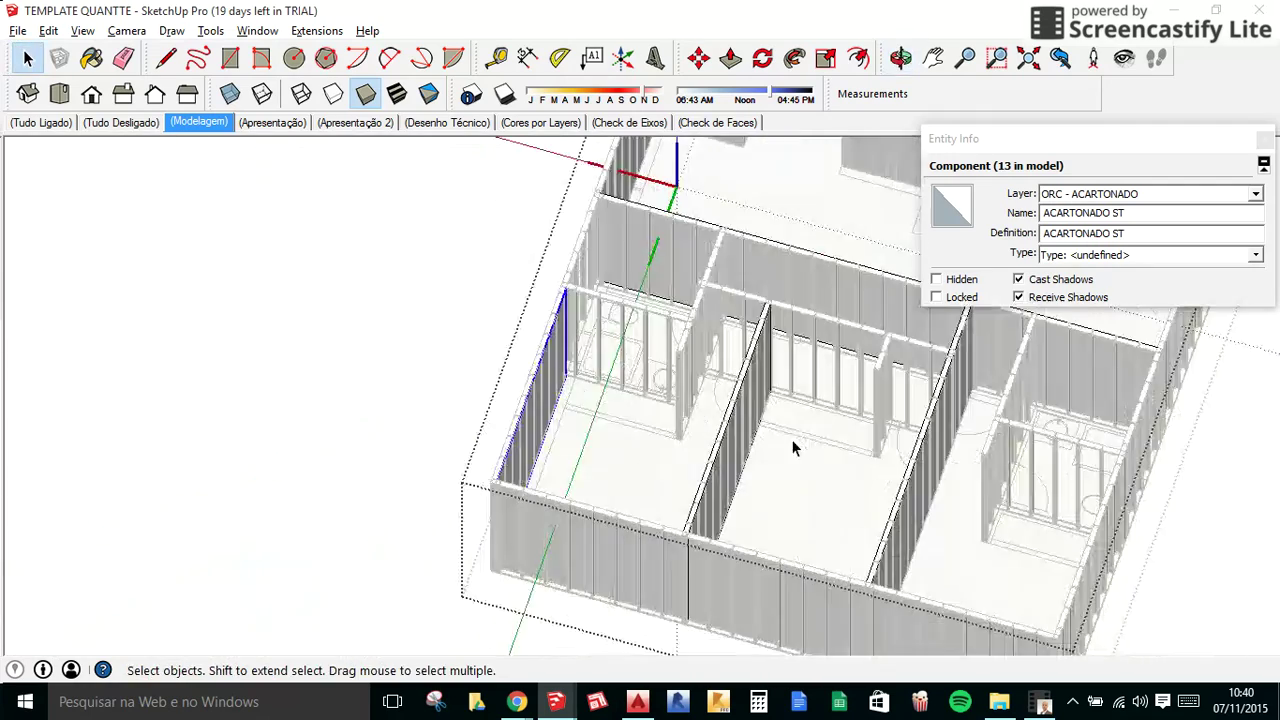
pyautogui.scroll(2, 717, 535)
pyautogui.click(502, 547)
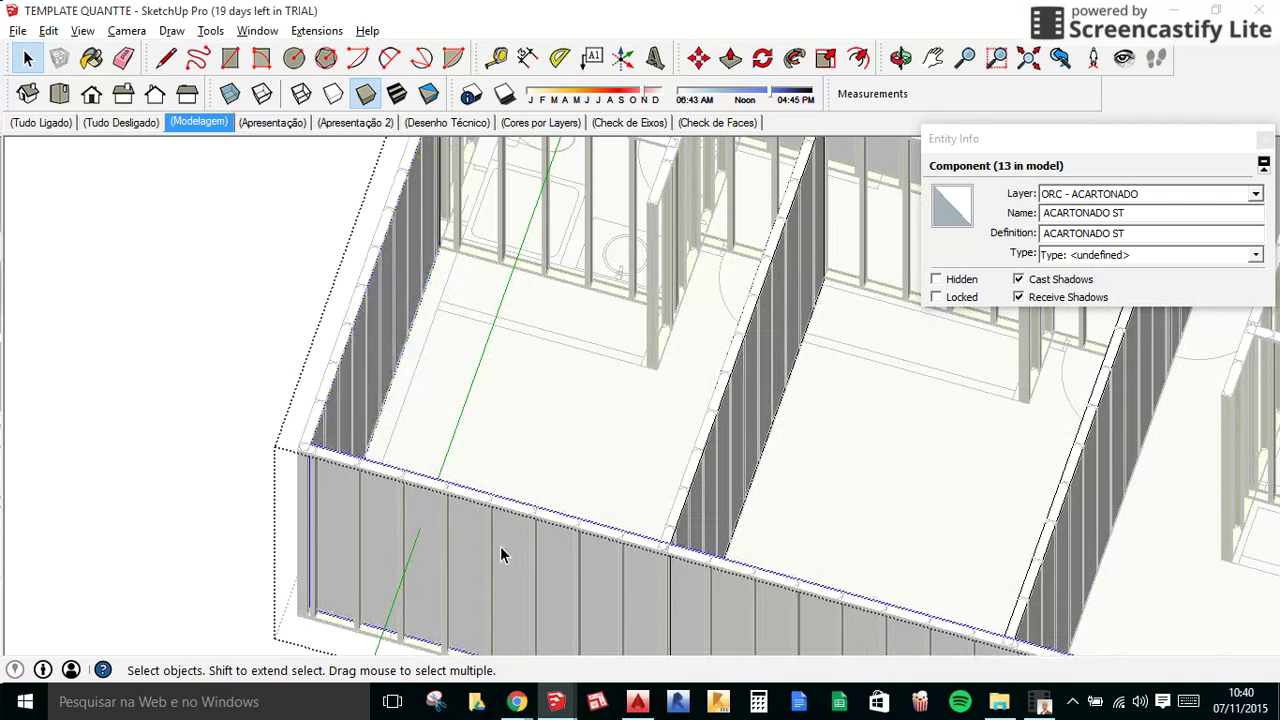
pyautogui.press('m')
pyautogui.click(518, 548)
pyautogui.press('ctrl')
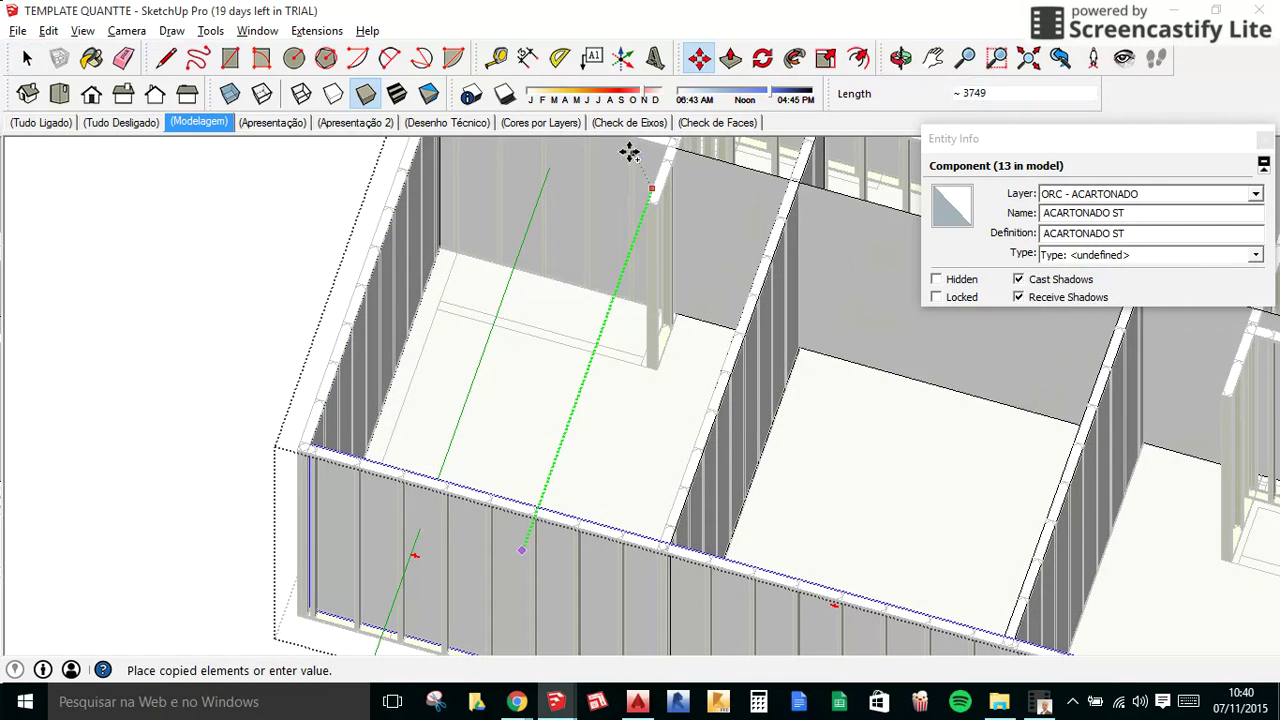
# Place a drywall panel copy on the back interior wall and shorten it to fit.
pyautogui.click(634, 152)
pyautogui.scroll(-2, 557, 306)
pyautogui.scroll(-2, 557, 306)
pyautogui.press('s')
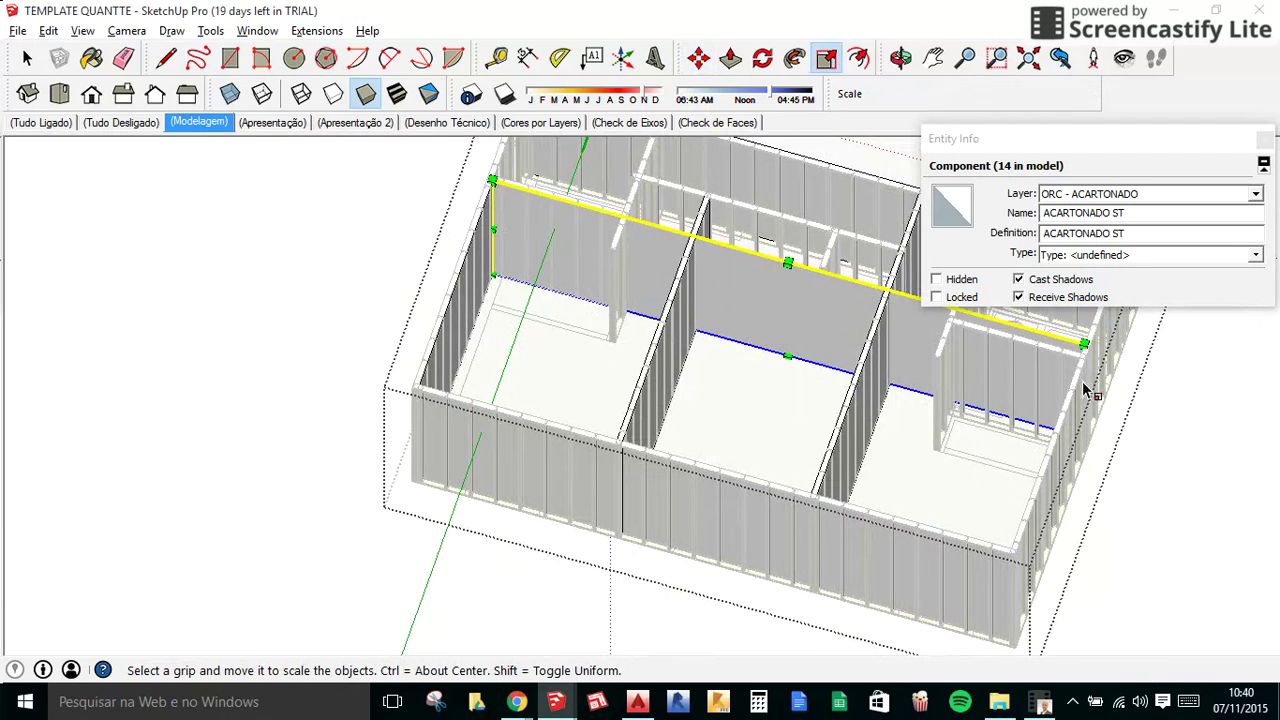
pyautogui.click(1083, 392)
pyautogui.scroll(2, 580, 195)
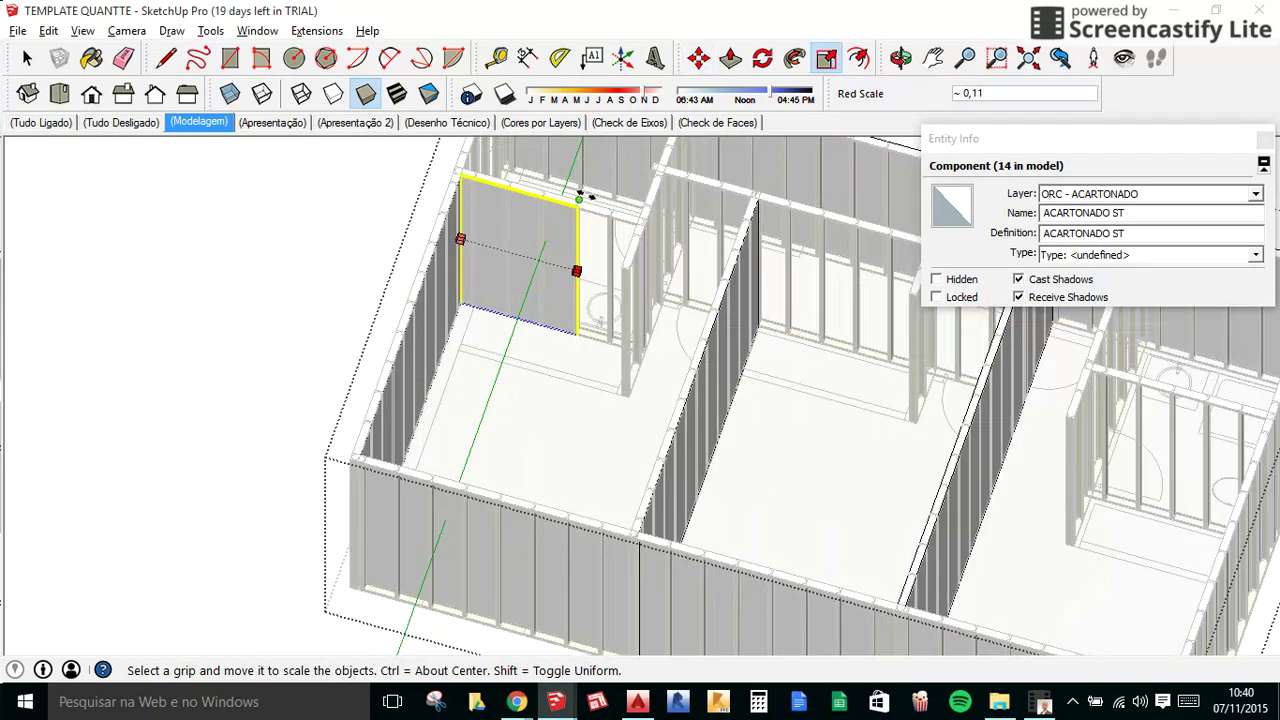
pyautogui.scroll(2, 560, 240)
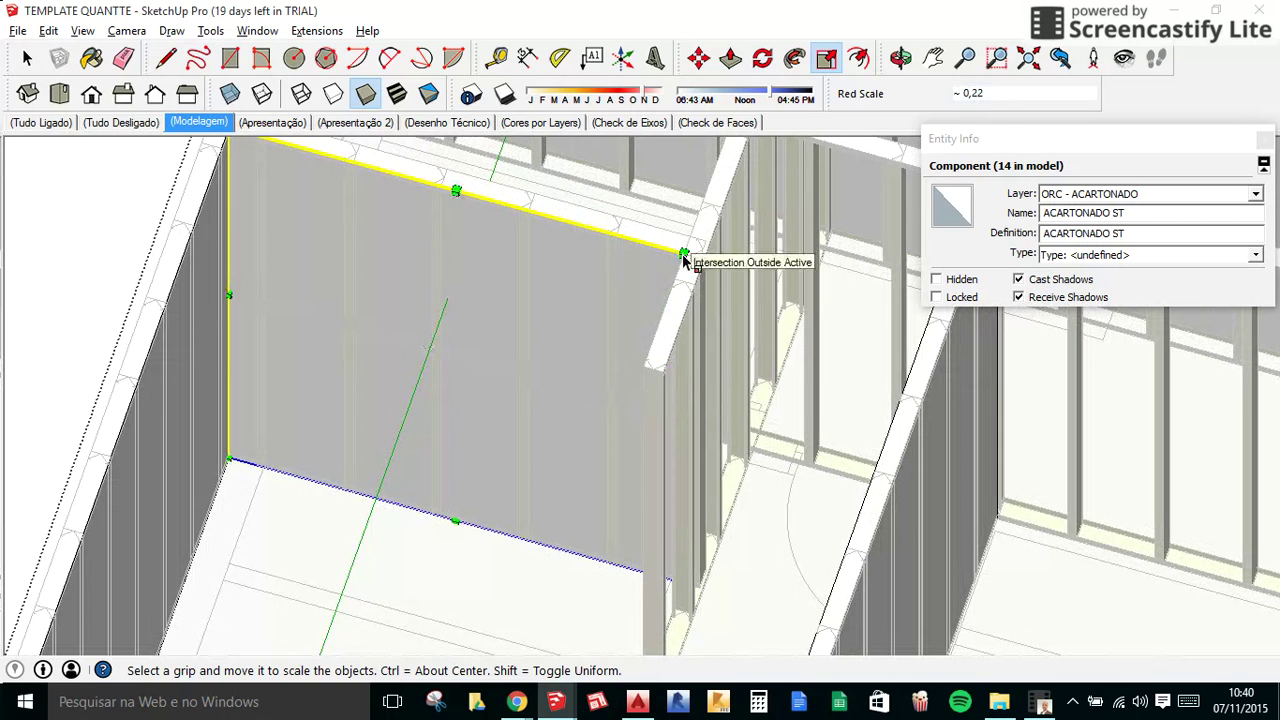
pyautogui.click(683, 256)
# Turn a panel copy 90° onto the stub wall and shorten it to the stub wall's length.
pyautogui.press('q')
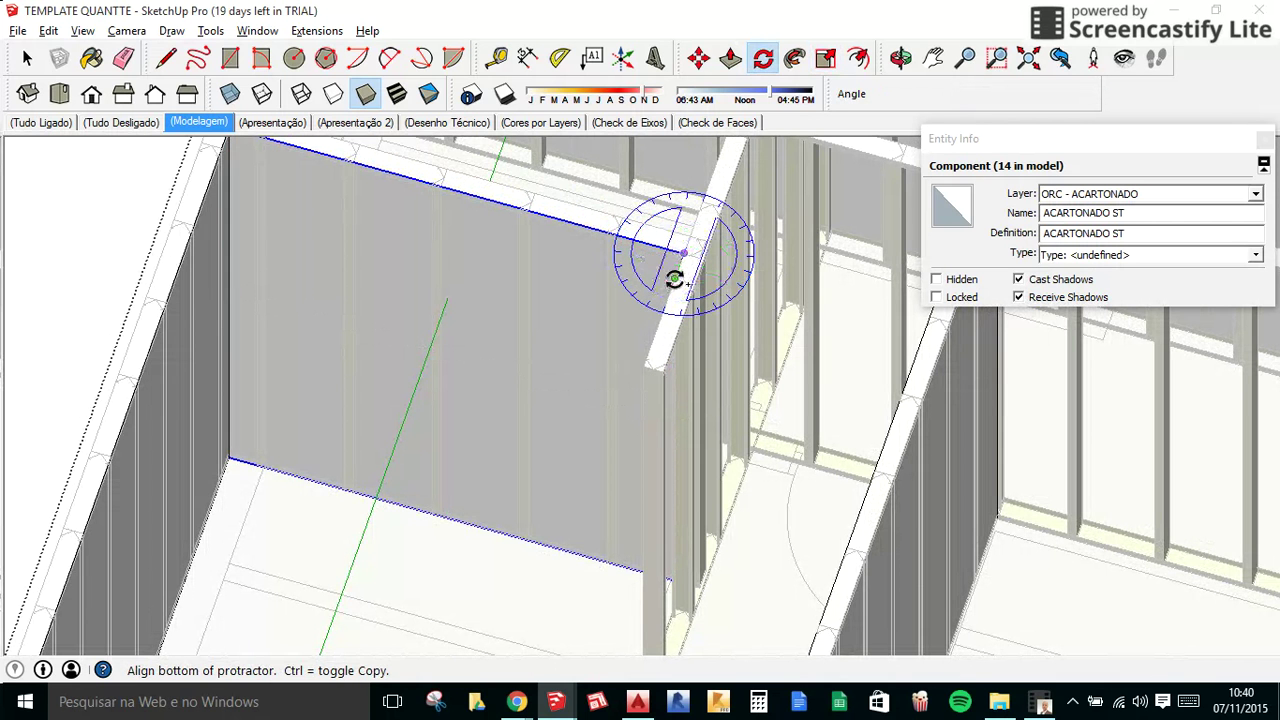
pyautogui.click(654, 242)
pyautogui.click(683, 253)
pyautogui.click(658, 308)
pyautogui.scroll(-3, 660, 310)
pyautogui.press('s')
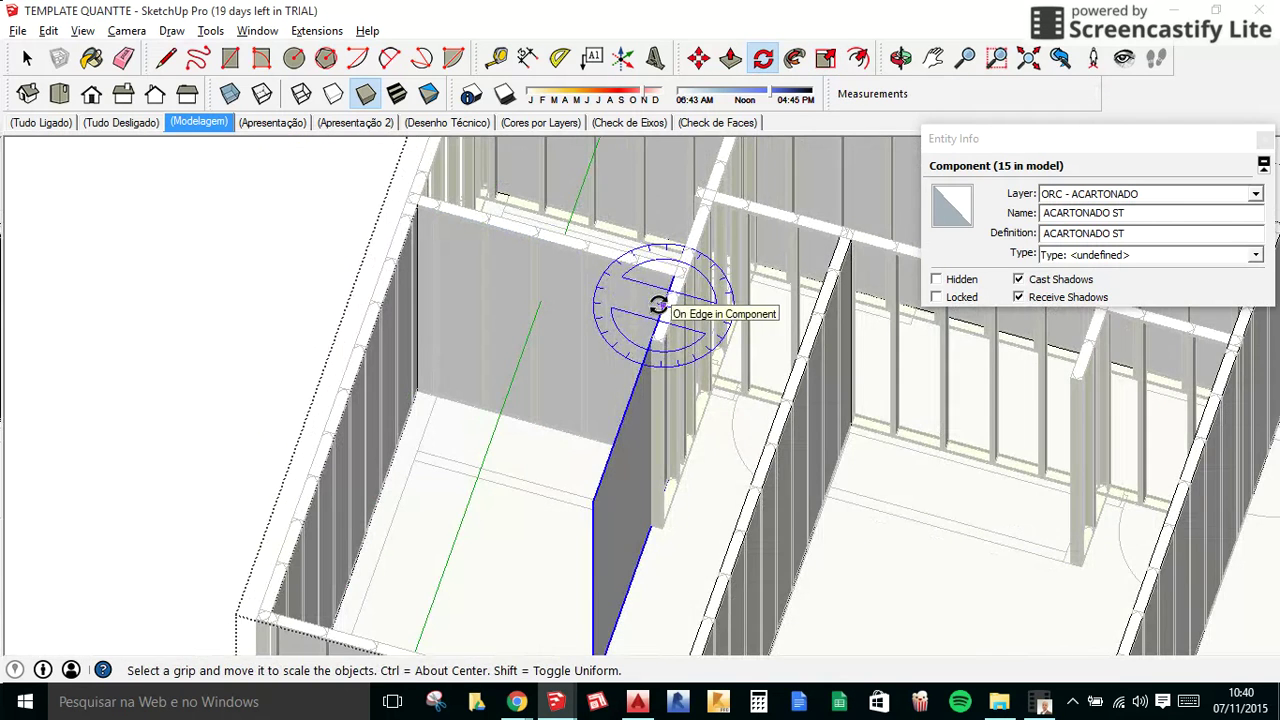
pyautogui.moveTo(588, 598); pyautogui.dragTo(655, 418)
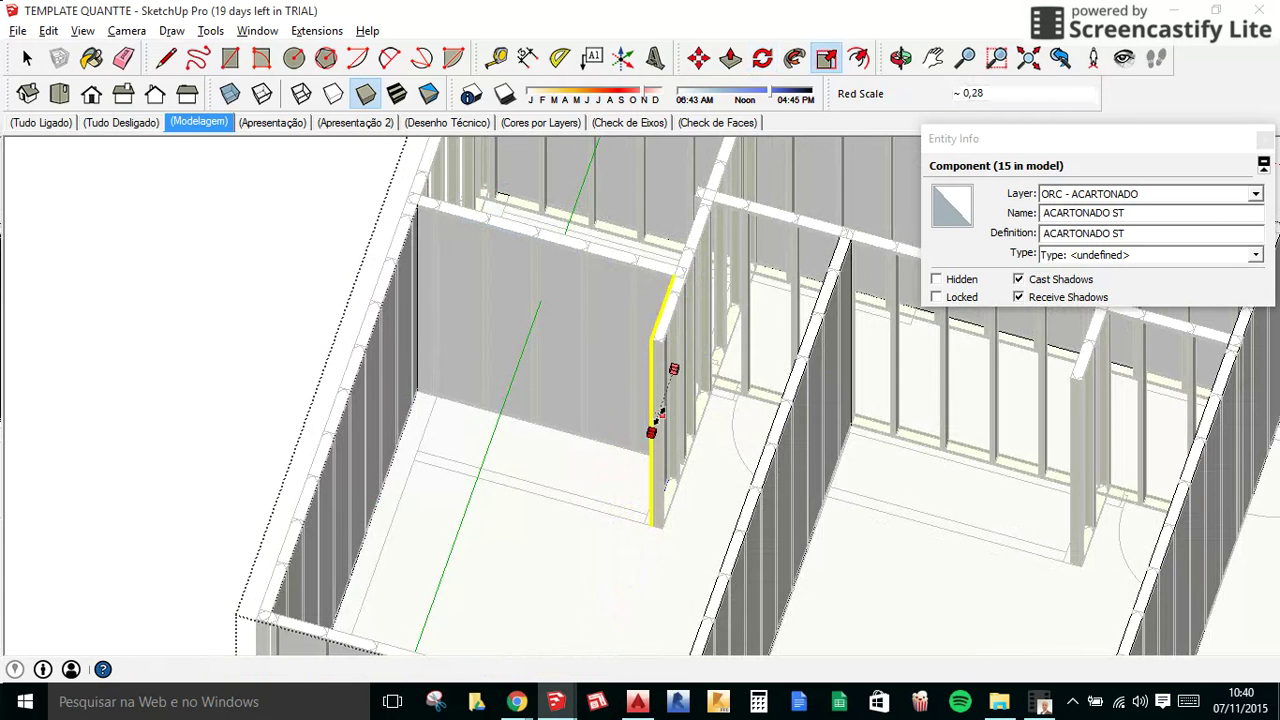
pyautogui.click(655, 418)
pyautogui.scroll(3, 657, 320)
pyautogui.scroll(2, 657, 320)
# Copy the panel onto the other face of the stub wall.
pyautogui.press('m')
pyautogui.press('ctrl')
pyautogui.click(628, 392)
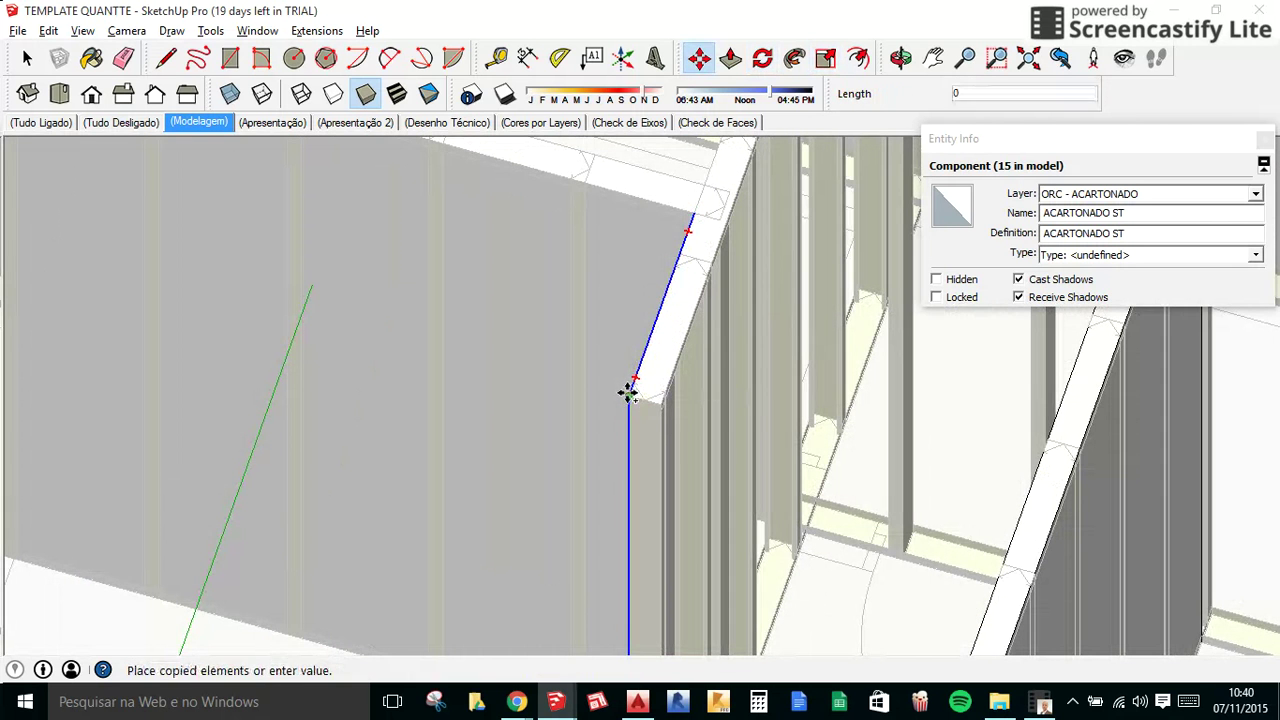
pyautogui.write('90')
pyautogui.press('Return')
pyautogui.moveTo(717, 417); pyautogui.dragTo(646, 446, button='middle')
pyautogui.scroll(3, 649, 420)
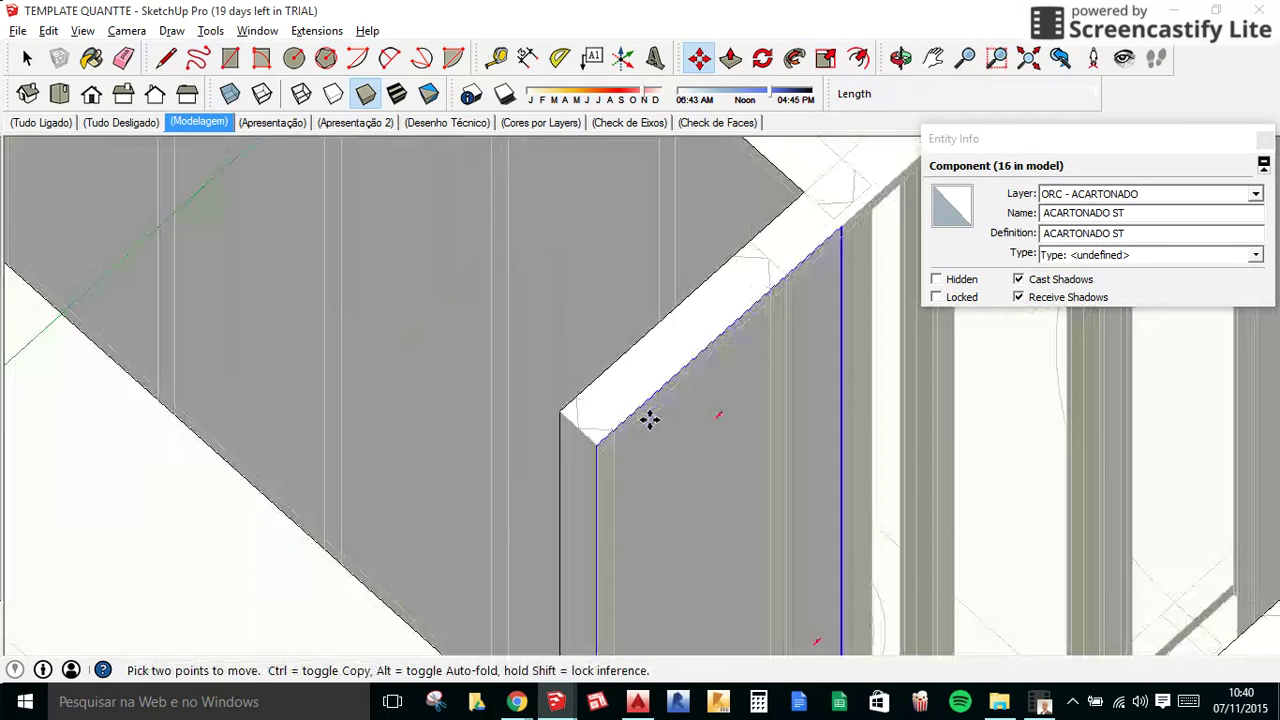
pyautogui.scroll(2, 600, 437)
pyautogui.scroll(2, 582, 442)
# Check the copied panel on the stub wall from a top-down view, leaving its size unchanged.
pyautogui.press('s')
pyautogui.scroll(-2, 598, 448)
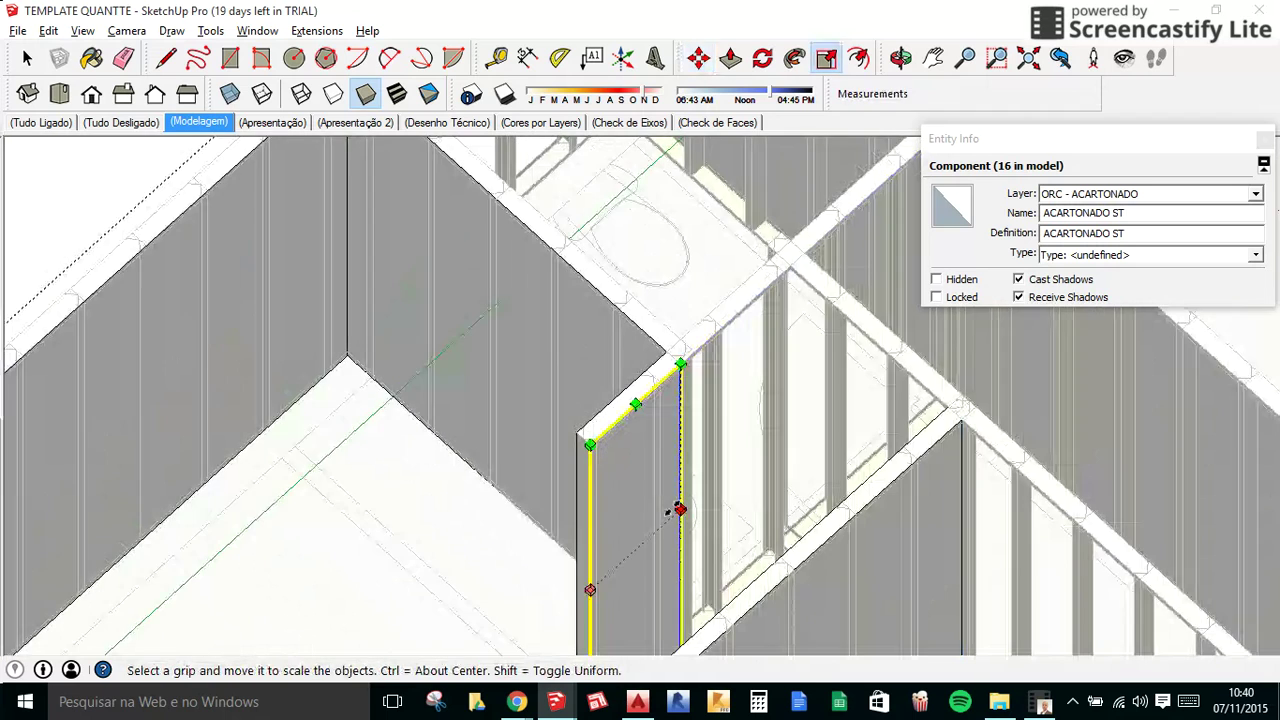
pyautogui.scroll(-2, 675, 509)
pyautogui.scroll(3, 888, 383)
pyautogui.moveTo(884, 385)
pyautogui.mouseDown(button='middle')
pyautogui.moveTo(708, 280)
pyautogui.moveTo(828, 386)
pyautogui.moveTo(693, 262)
pyautogui.mouseUp(button='middle')
pyautogui.scroll(2, 693, 262)
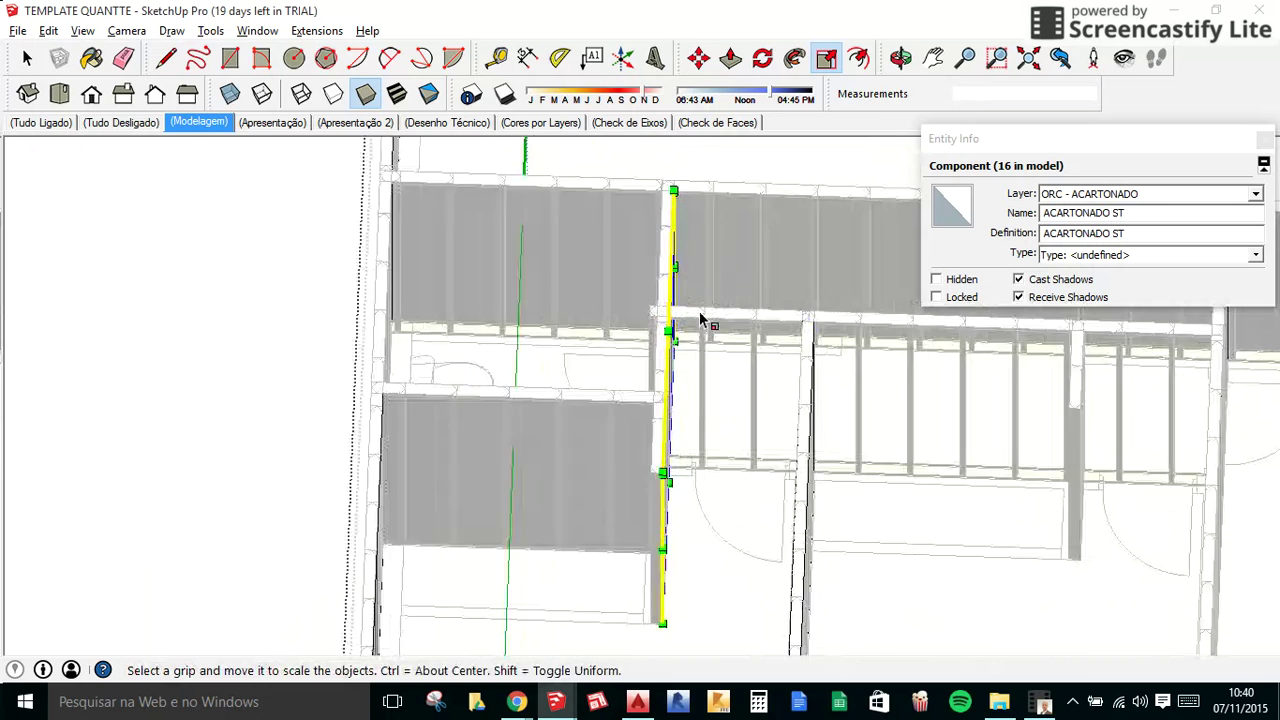
pyautogui.scroll(3, 703, 318)
pyautogui.press('m')
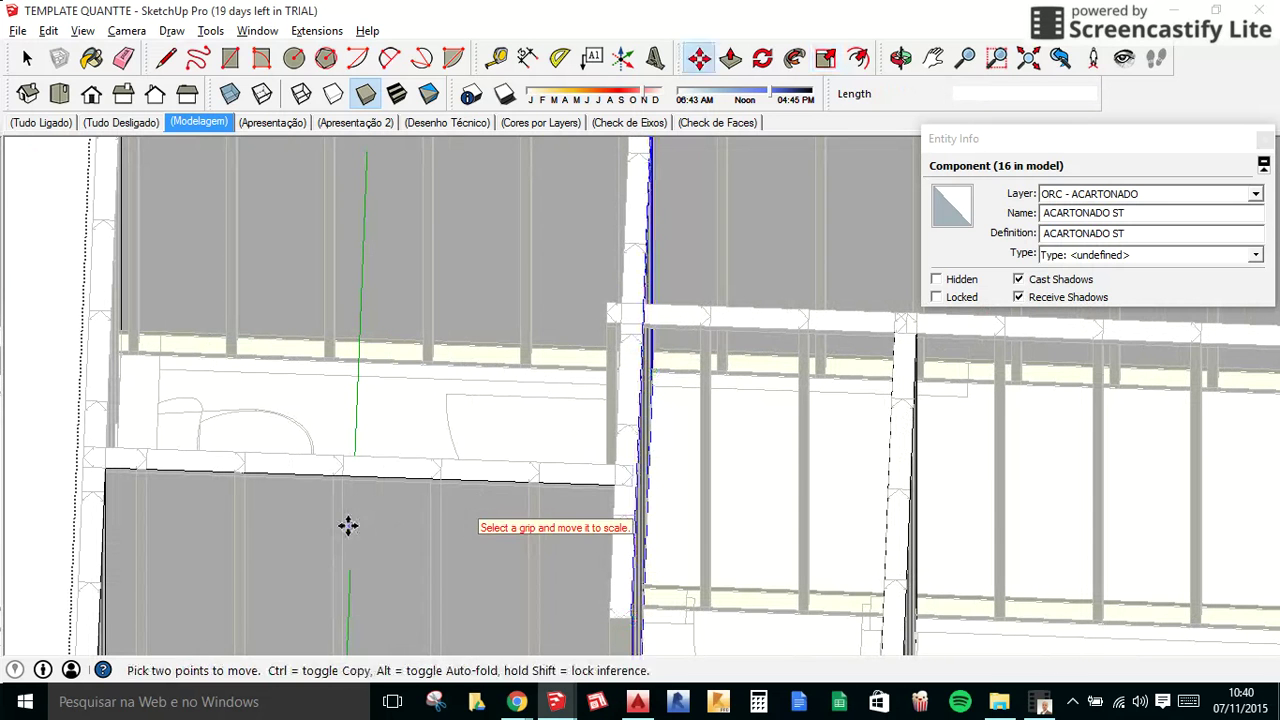
pyautogui.press('space')
# Copy the lower room's drywall panel onto the wall in the next room.
pyautogui.click(350, 538)
pyautogui.press('m')
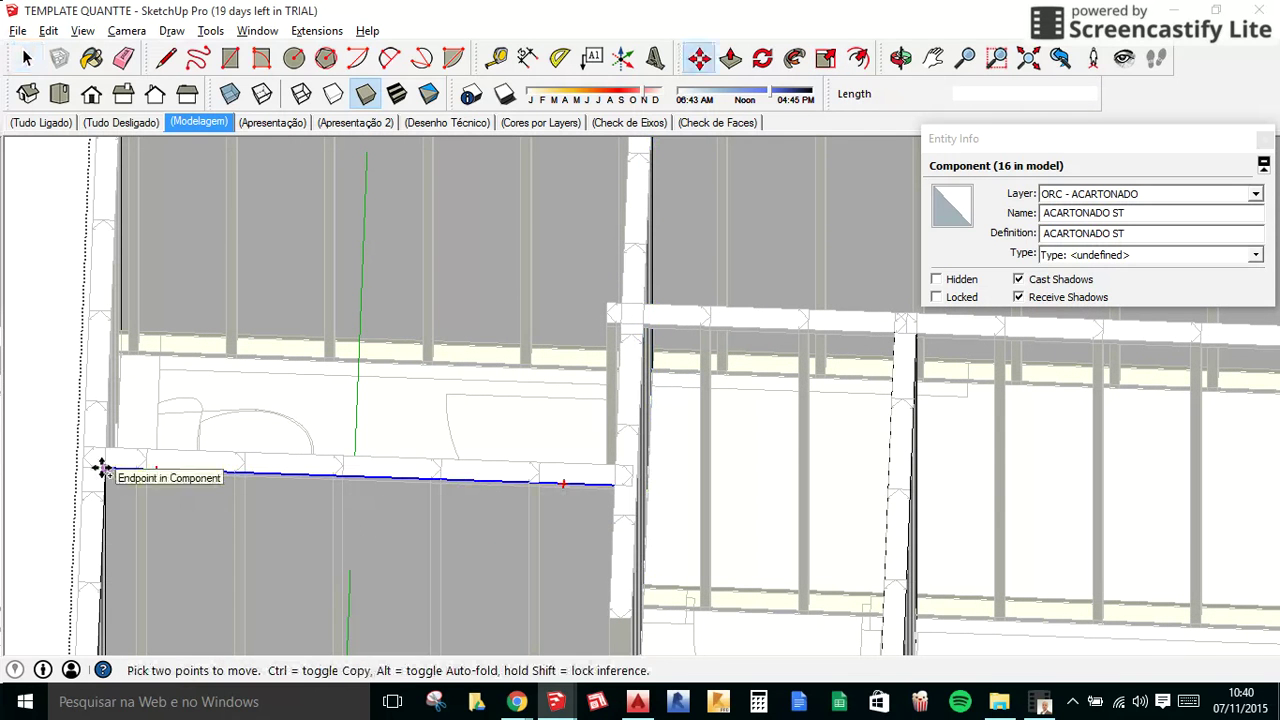
pyautogui.click(101, 470)
pyautogui.press('ctrl')
pyautogui.click(642, 325)
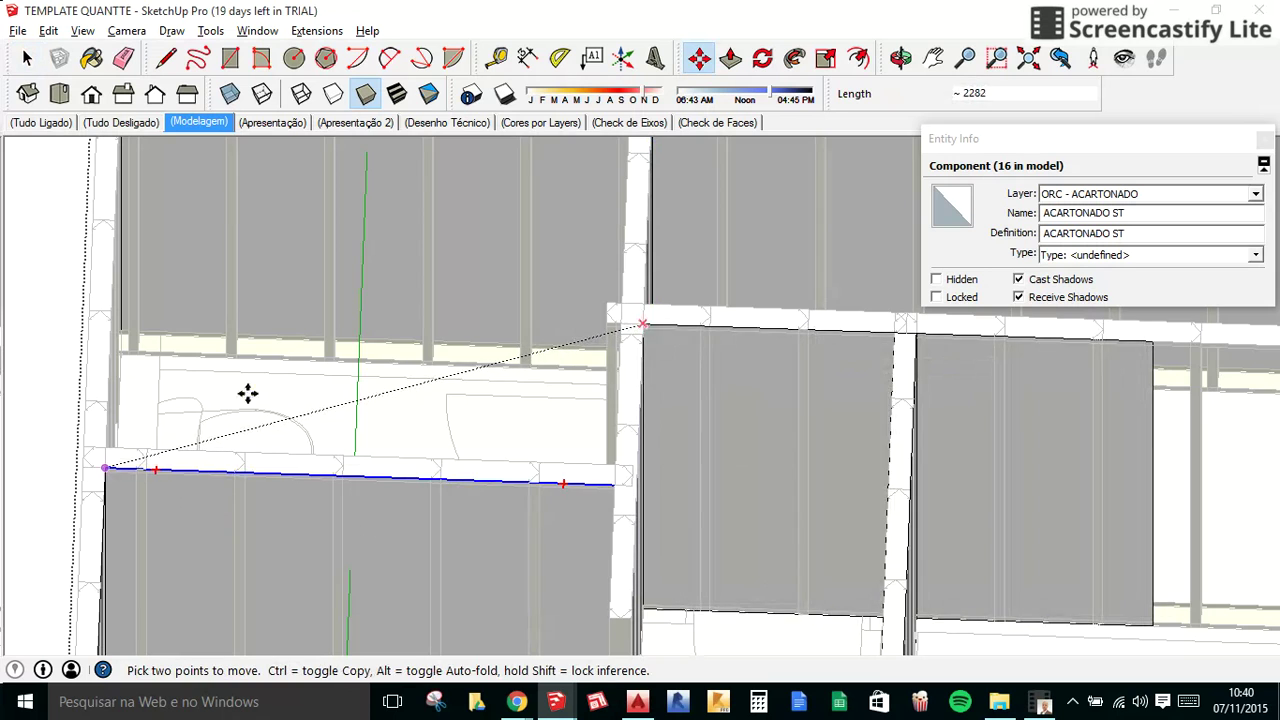
pyautogui.scroll(-5, 247, 393)
pyautogui.moveTo(247, 393); pyautogui.dragTo(386, 371, button='middle')
# Double the new panel's length along the wall.
pyautogui.press('s')
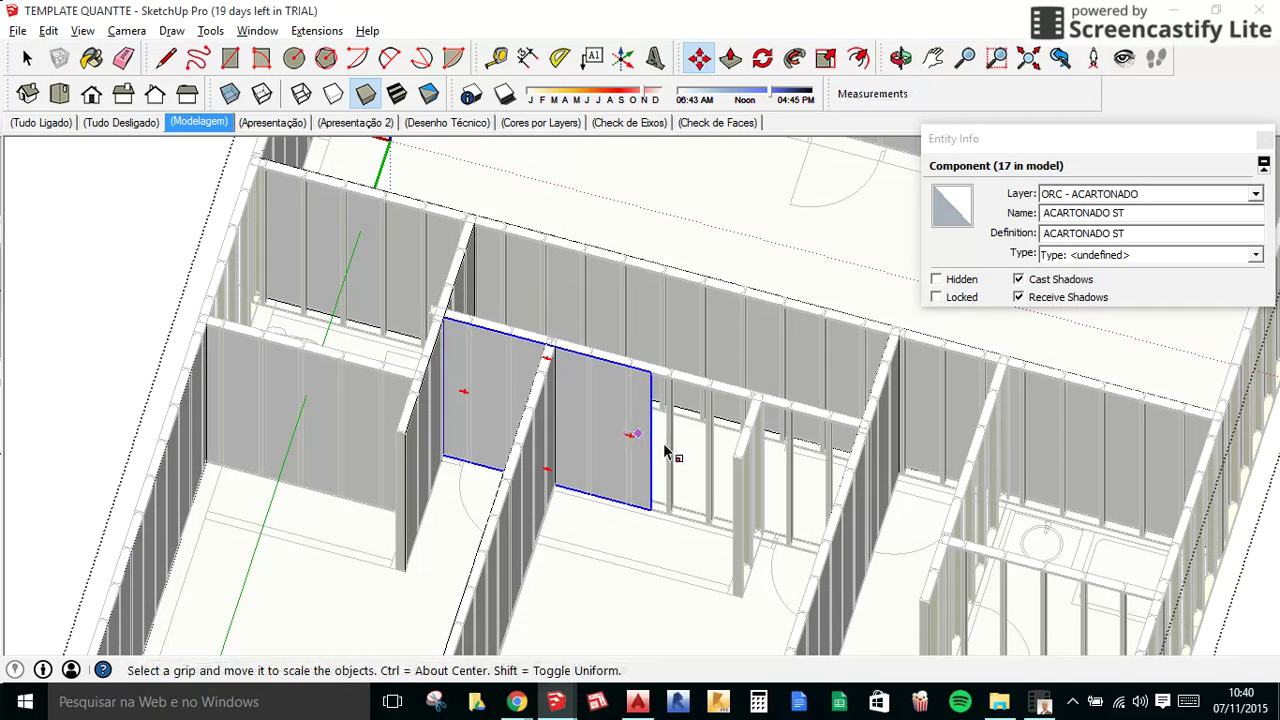
pyautogui.click(650, 441)
pyautogui.scroll(2, 760, 430)
pyautogui.scroll(2, 846, 409)
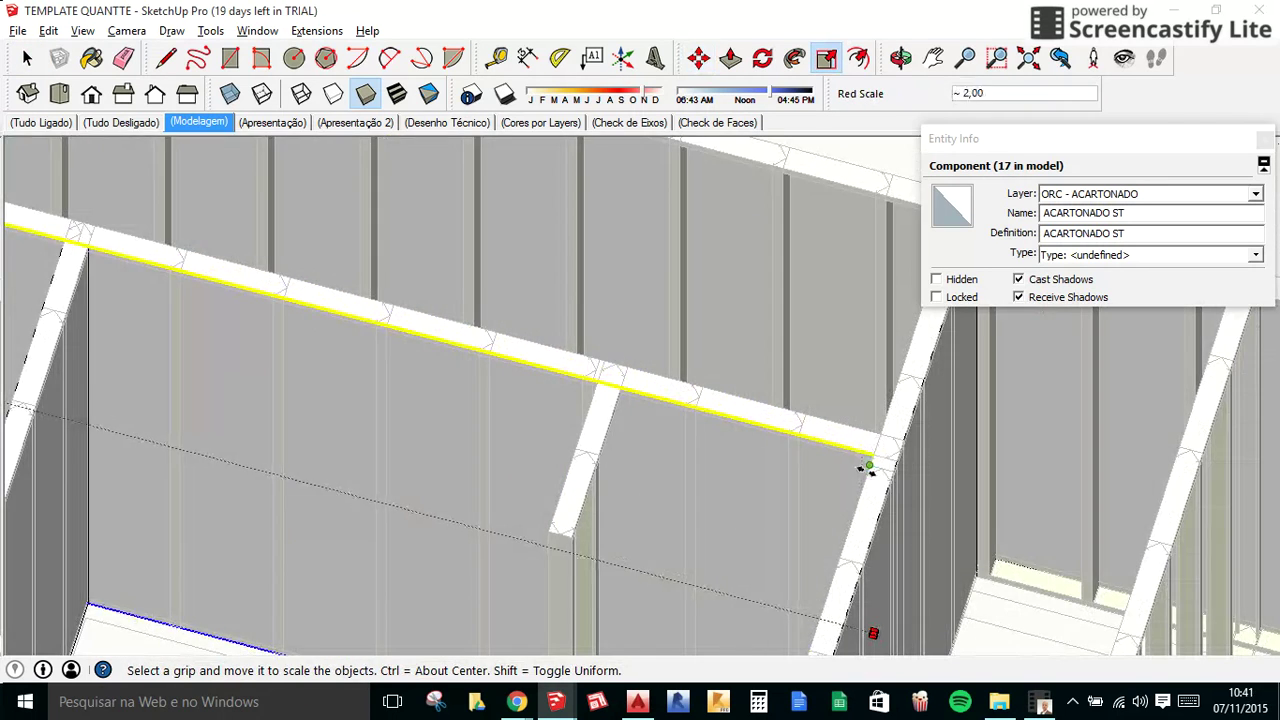
# Copy the panel from its end corner with a 90 offset.
pyautogui.press('m')
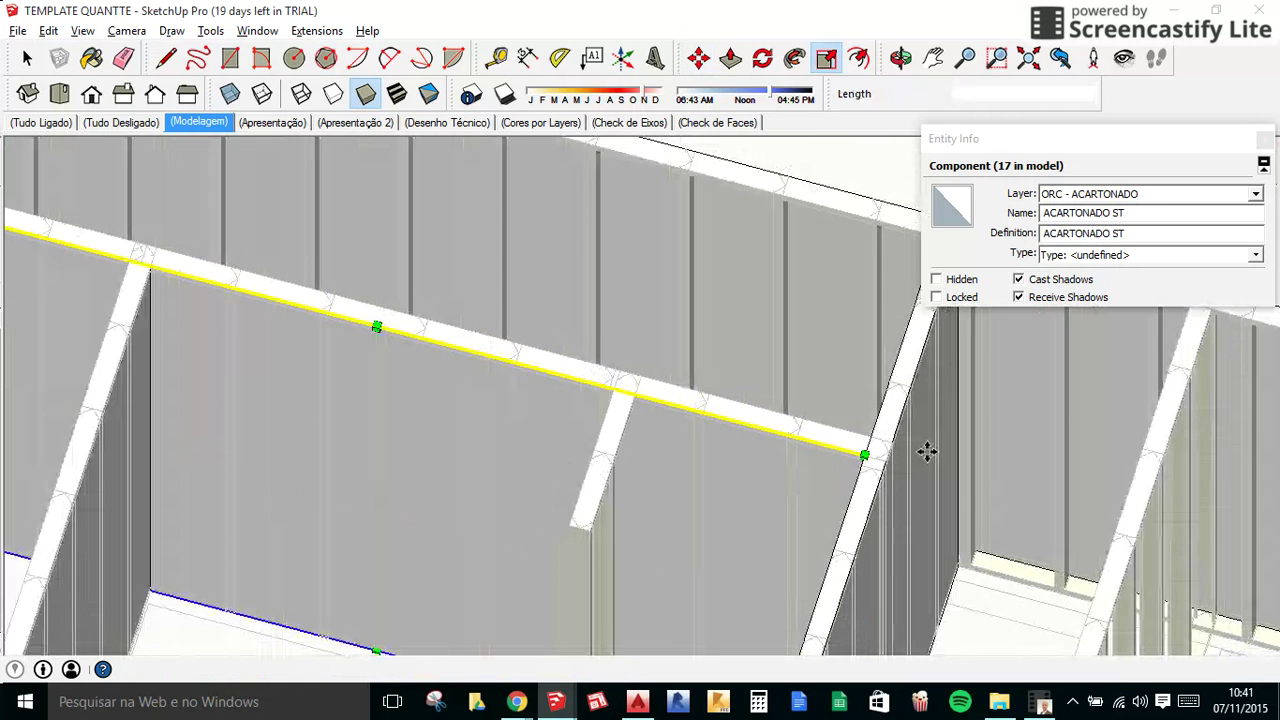
pyautogui.scroll(3, 850, 449)
pyautogui.click(785, 471)
pyautogui.press('ctrl')
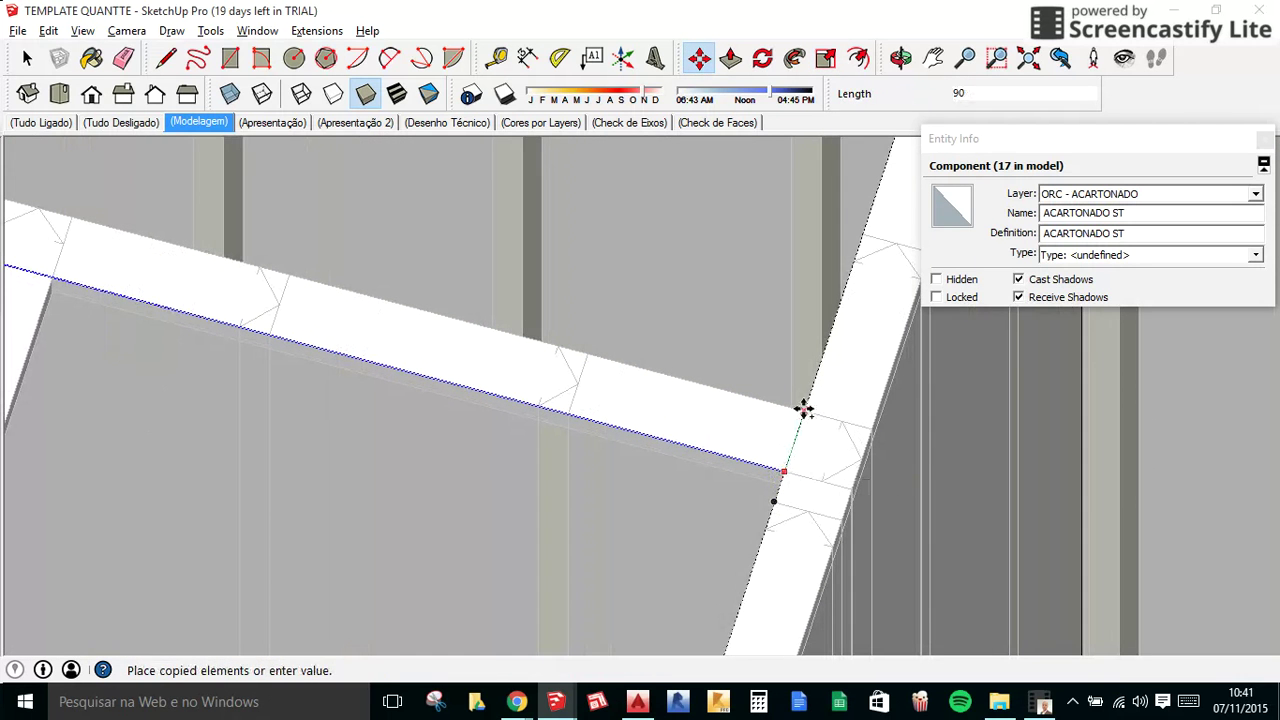
pyautogui.scroll(-3, 716, 295)
pyautogui.press('Return')
pyautogui.scroll(-3, 714, 368)
# Copy the ACARTONADO ST panel further along the interior wall.
pyautogui.moveTo(714, 368); pyautogui.dragTo(494, 486, button='middle')
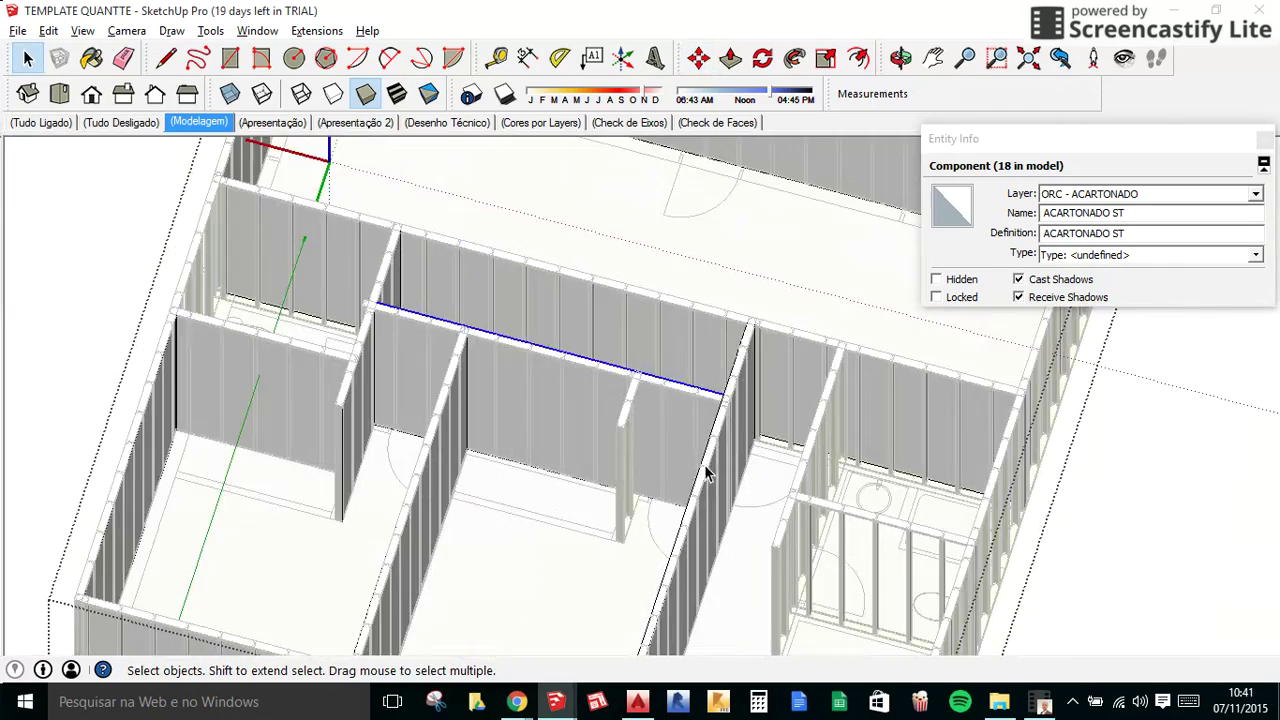
pyautogui.scroll(2, 780, 443)
pyautogui.scroll(2, 718, 407)
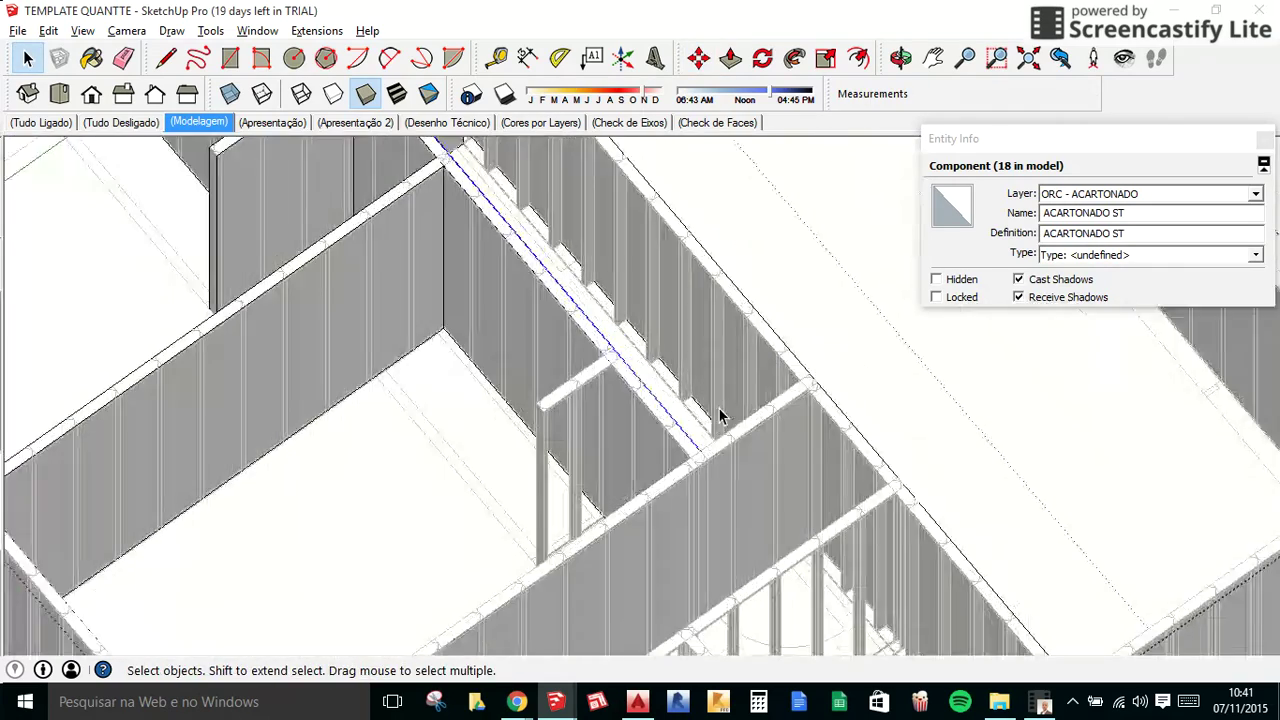
pyautogui.scroll(2, 718, 425)
pyautogui.scroll(2, 718, 425)
pyautogui.press('m')
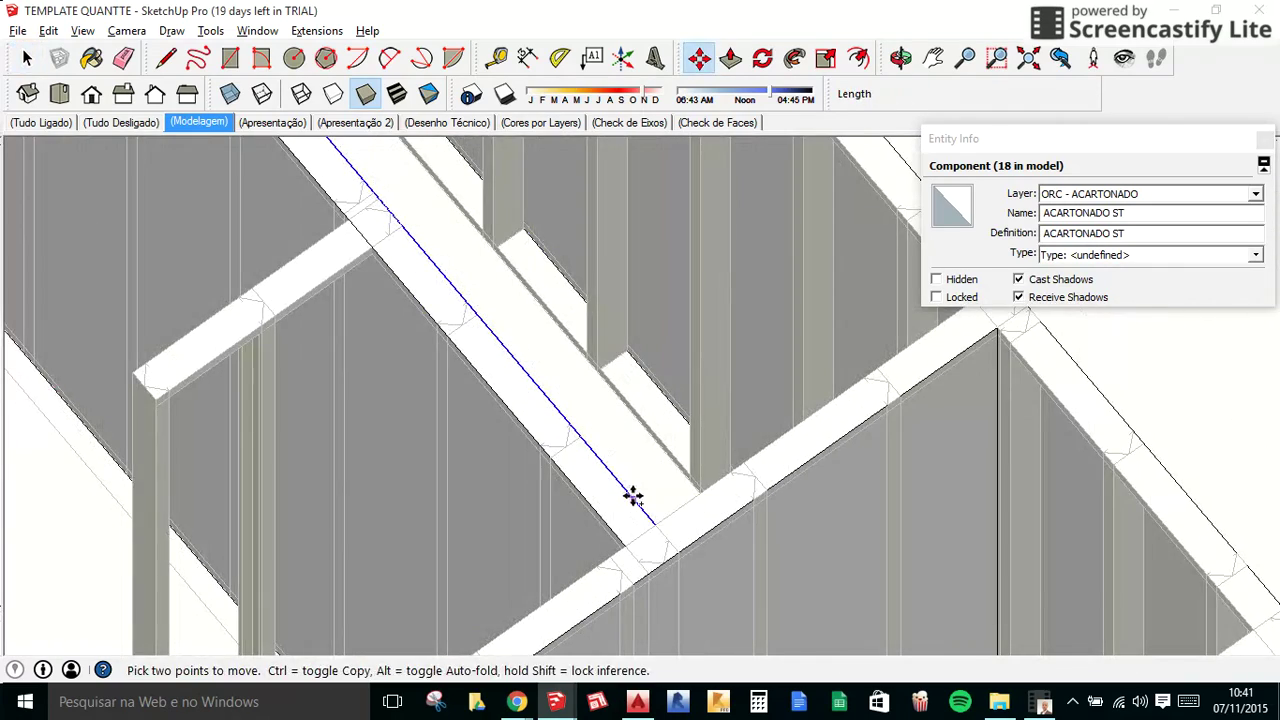
pyautogui.click(633, 497)
pyautogui.press('ctrl')
pyautogui.click(620, 312)
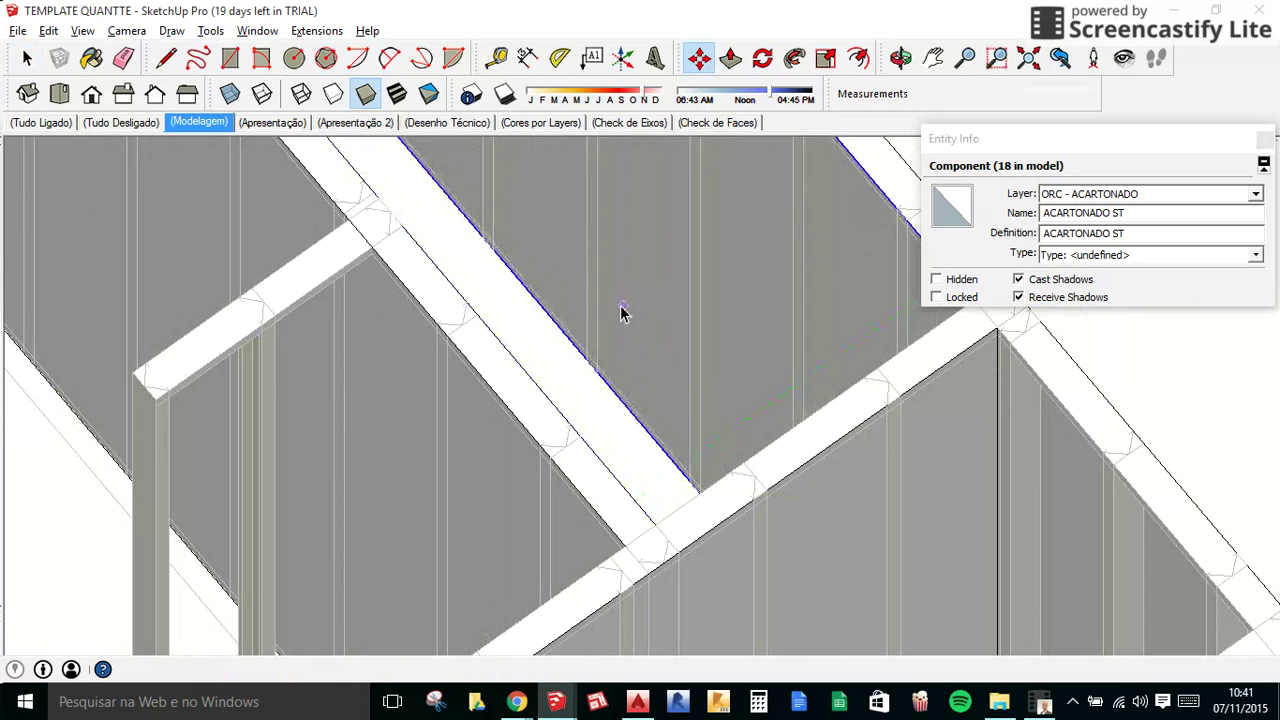
pyautogui.press('space')
pyautogui.scroll(-3, 620, 312)
pyautogui.moveTo(620, 312); pyautogui.dragTo(714, 337, button='middle')
pyautogui.scroll(2, 677, 240)
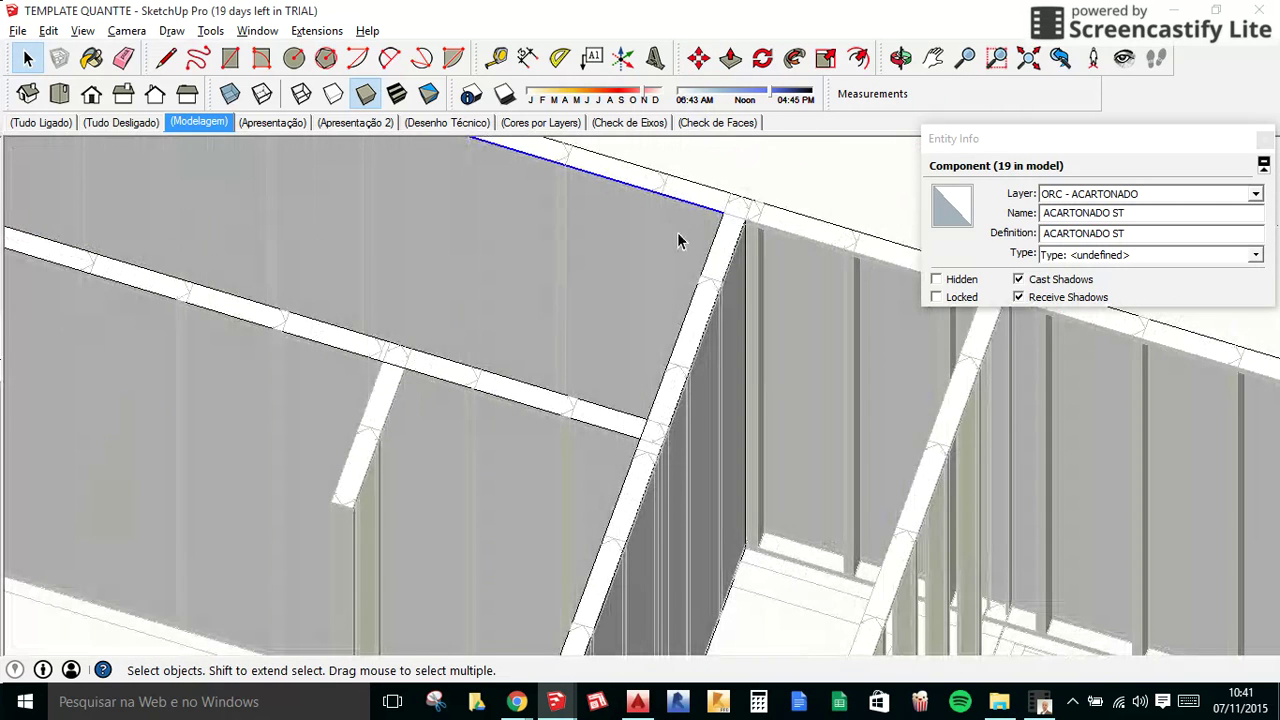
# With X-ray on, stretch the panel about 1,26 times to reach the wall corner.
pyautogui.press('s')
pyautogui.press('x')
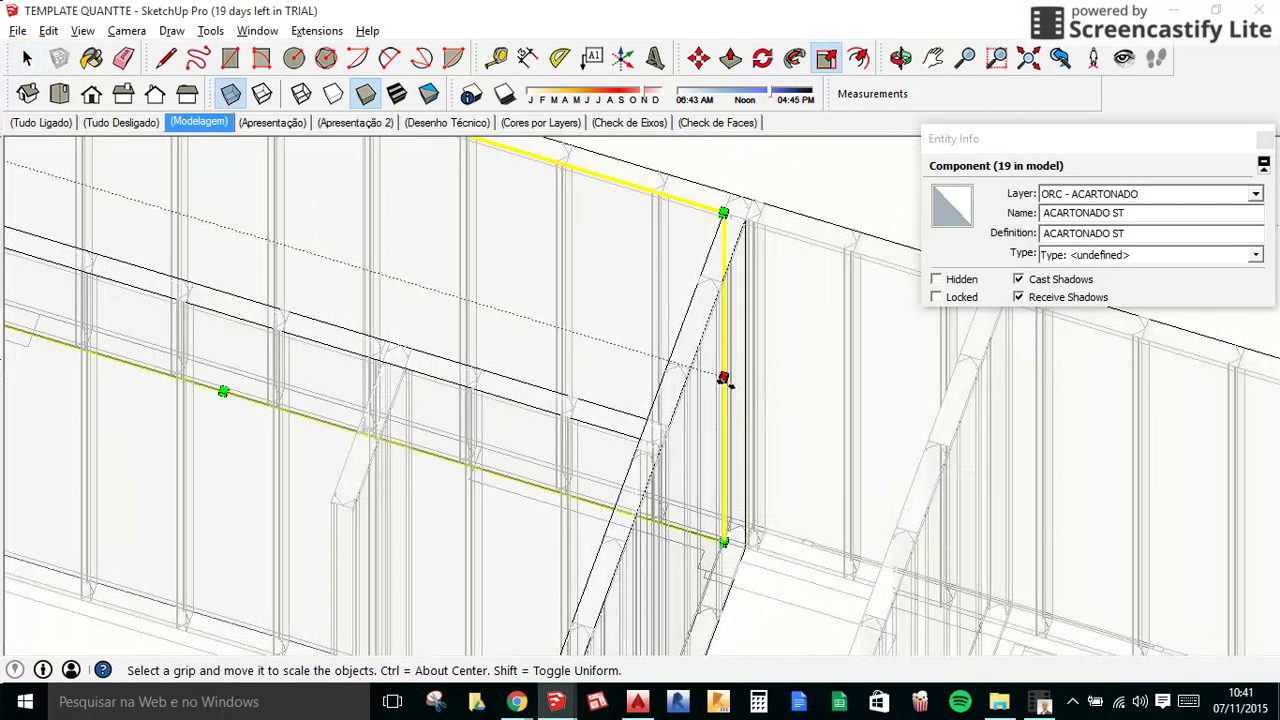
pyautogui.click(723, 378)
pyautogui.scroll(2, 812, 328)
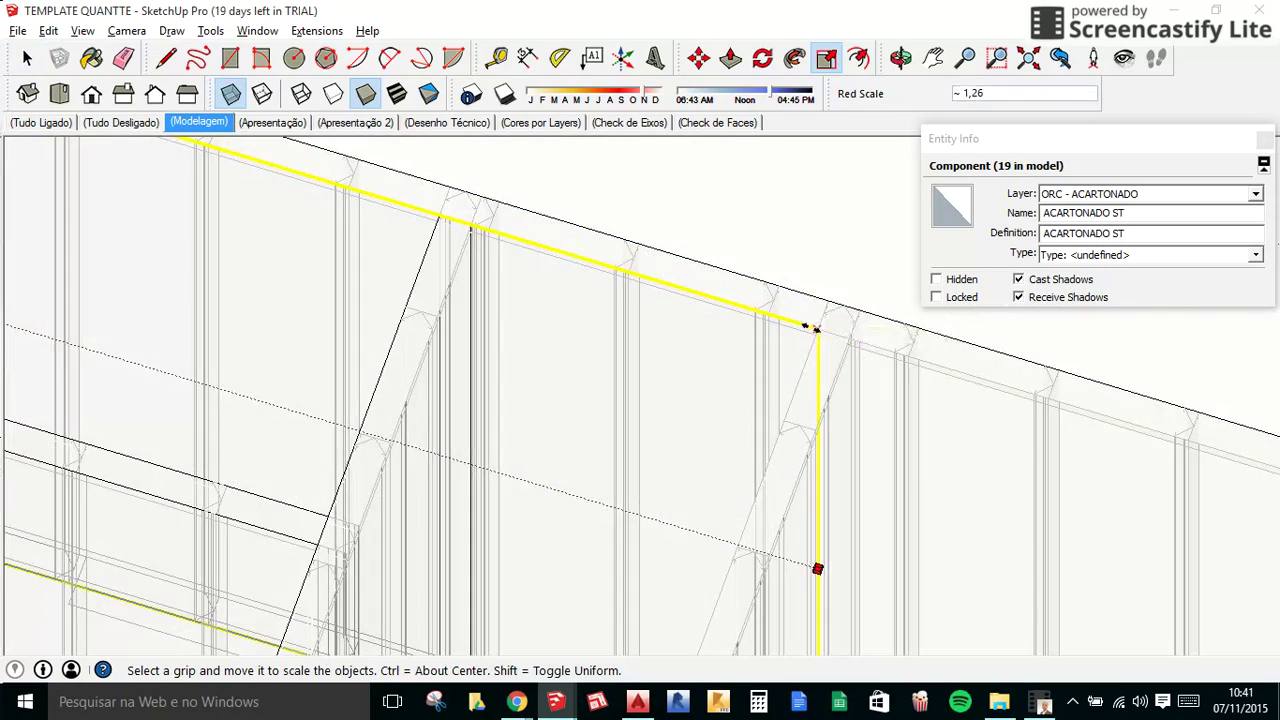
pyautogui.click(811, 328)
pyautogui.press('space')
pyautogui.press('x')
pyautogui.scroll(-4, 645, 371)
pyautogui.moveTo(645, 371)
pyautogui.mouseDown(button='middle')
pyautogui.moveTo(652, 443)
pyautogui.moveTo(963, 389)
pyautogui.moveTo(751, 363)
pyautogui.moveTo(934, 430)
pyautogui.mouseUp(button='middle')
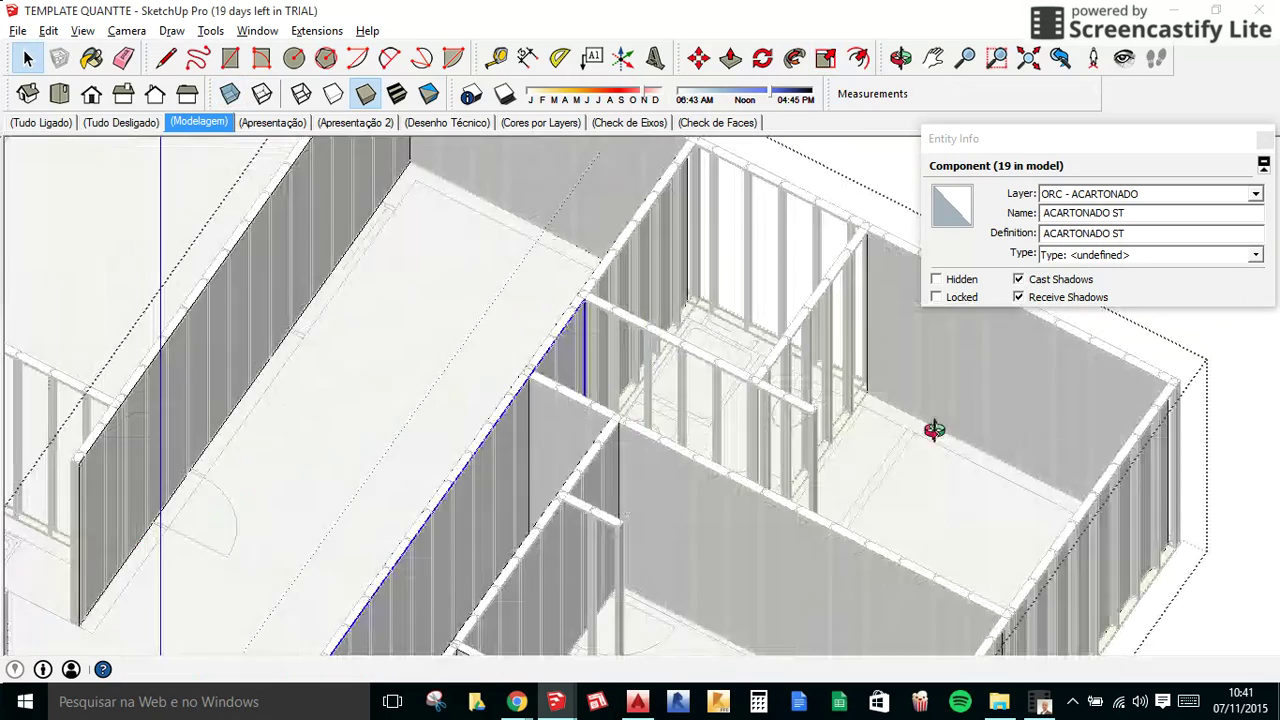
pyautogui.scroll(2, 906, 240)
pyautogui.scroll(3, 890, 240)
# Copy the stretched panel to the next wall corner, then copy it again along the wall.
pyautogui.press('m')
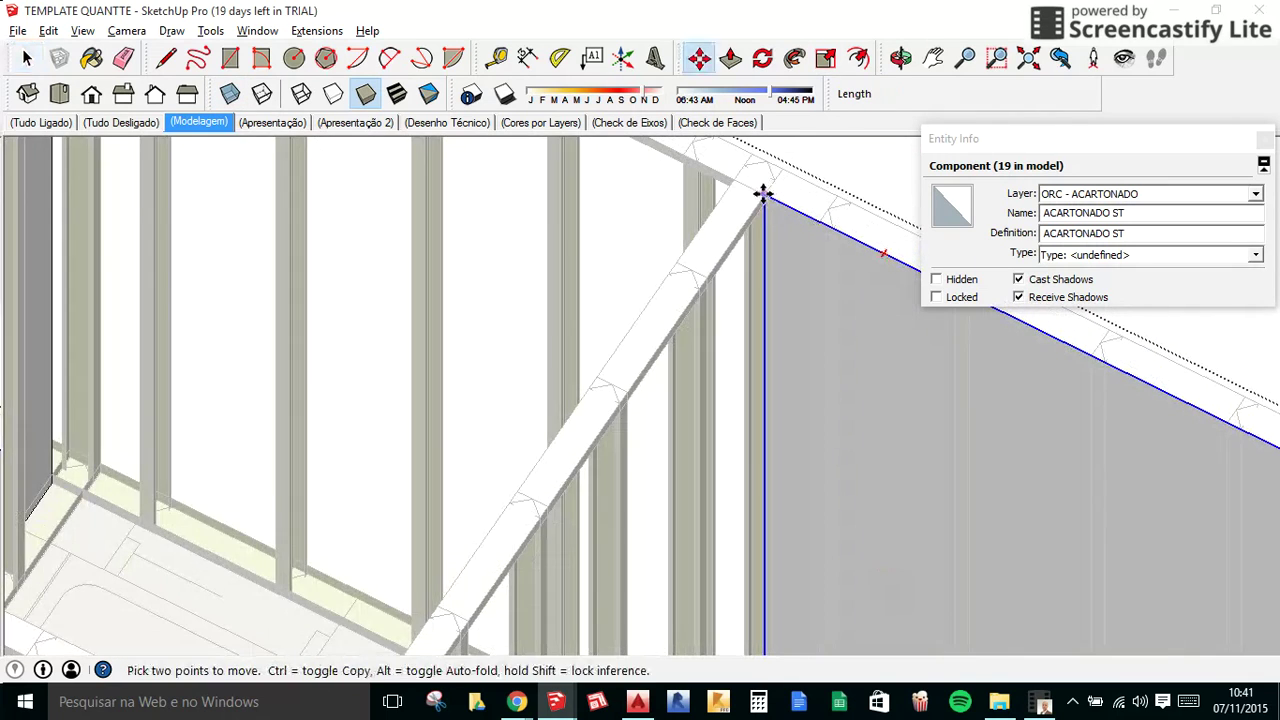
pyautogui.press('ctrl')
pyautogui.click(763, 195)
pyautogui.scroll(-2, 763, 195)
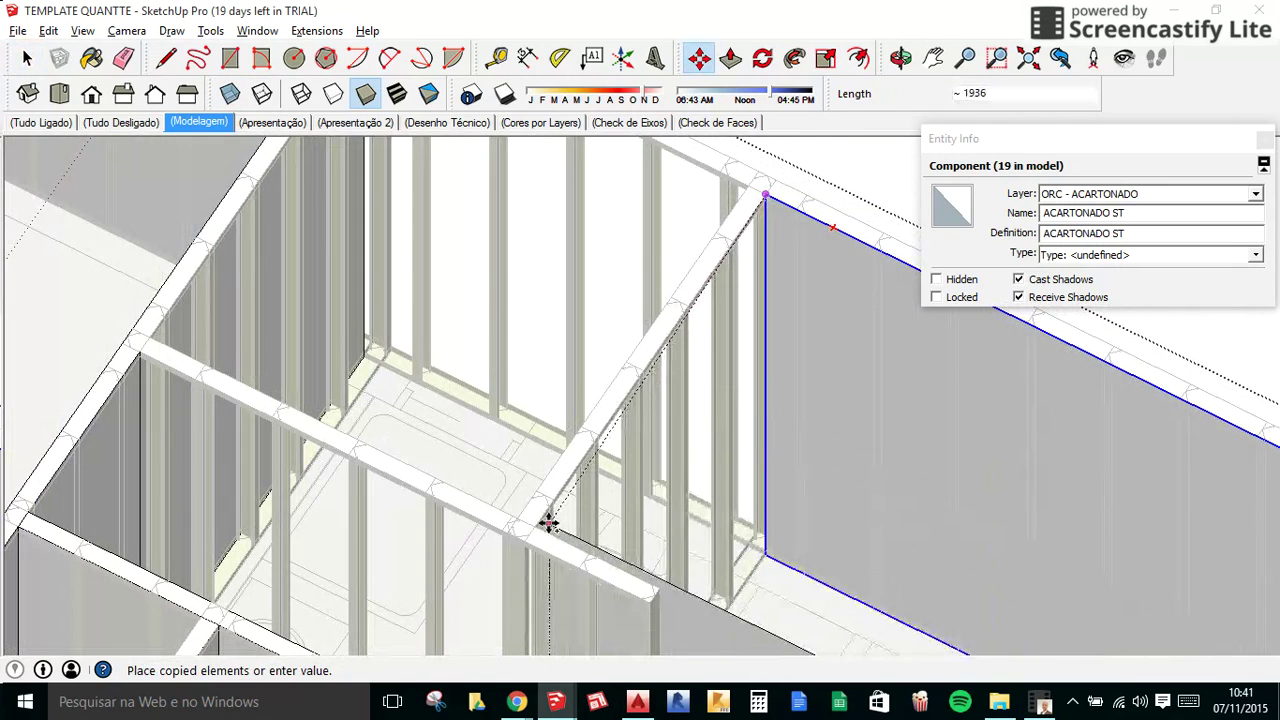
pyautogui.click(535, 520)
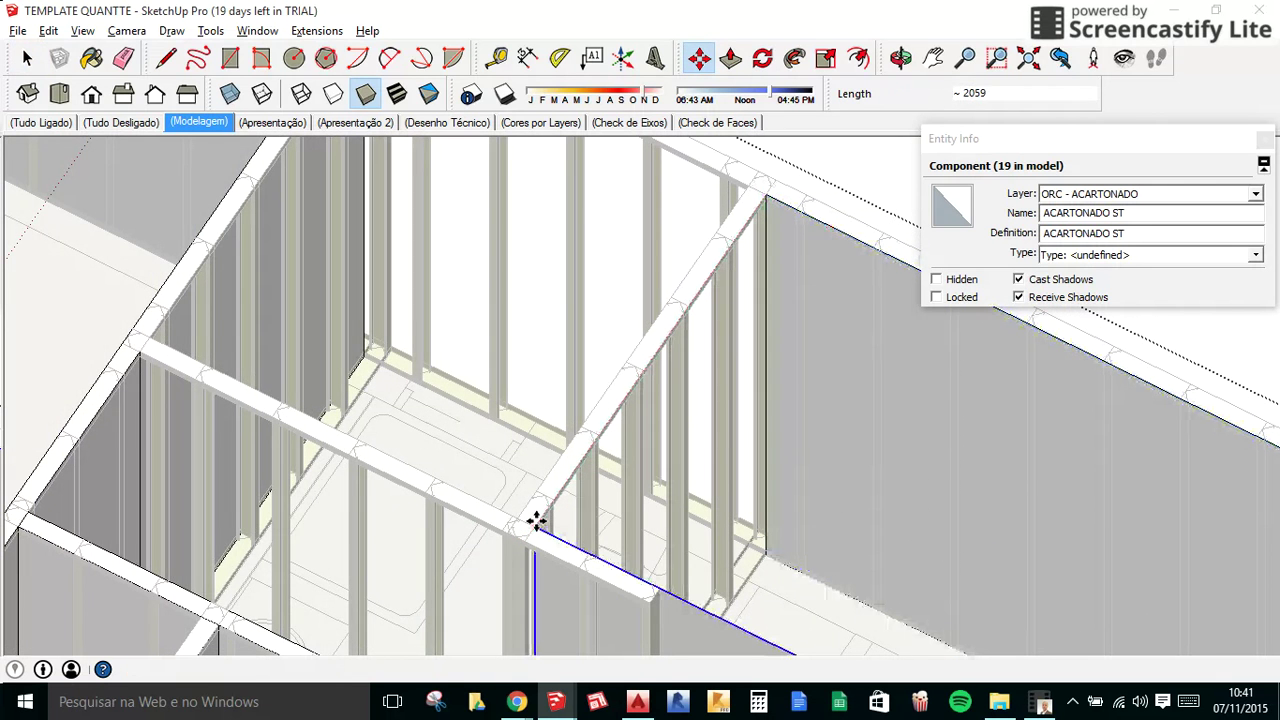
pyautogui.press('ctrl')
pyautogui.click(535, 520)
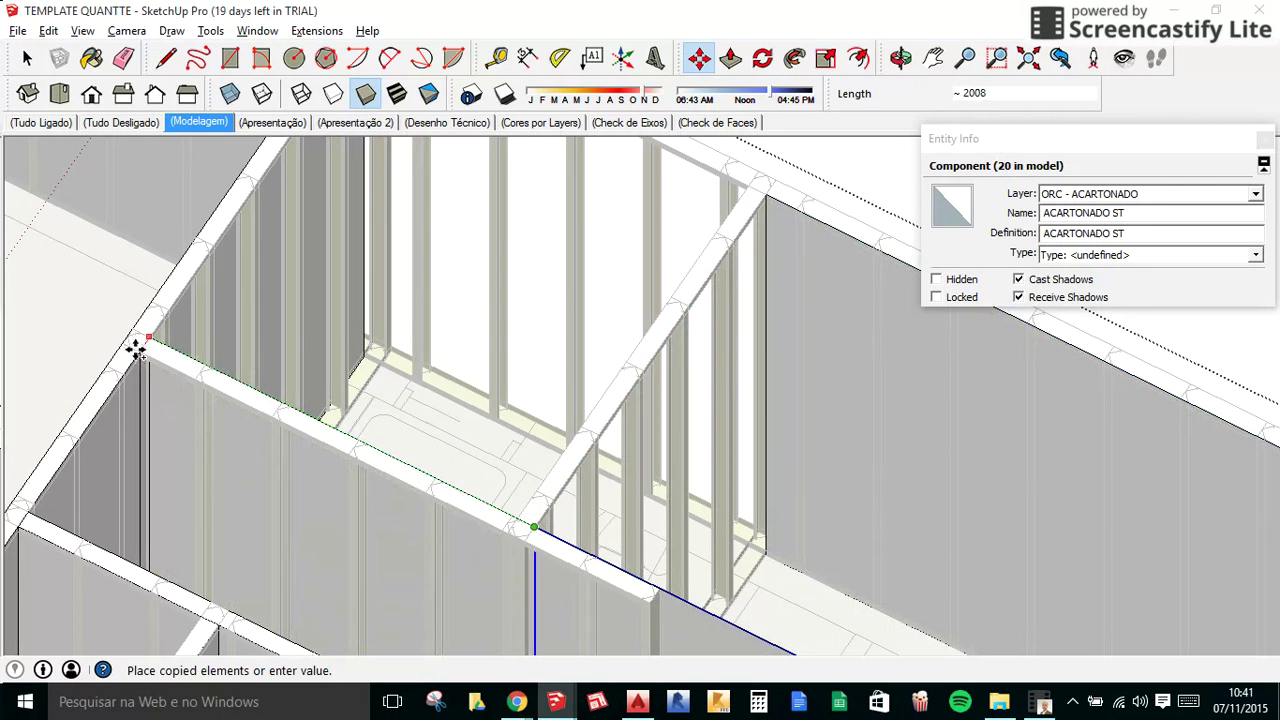
pyautogui.click(136, 349)
pyautogui.scroll(-2, 243, 277)
pyautogui.scroll(-2, 254, 286)
# Shorten the newest panel to about 0,74 of its length.
pyautogui.press('s')
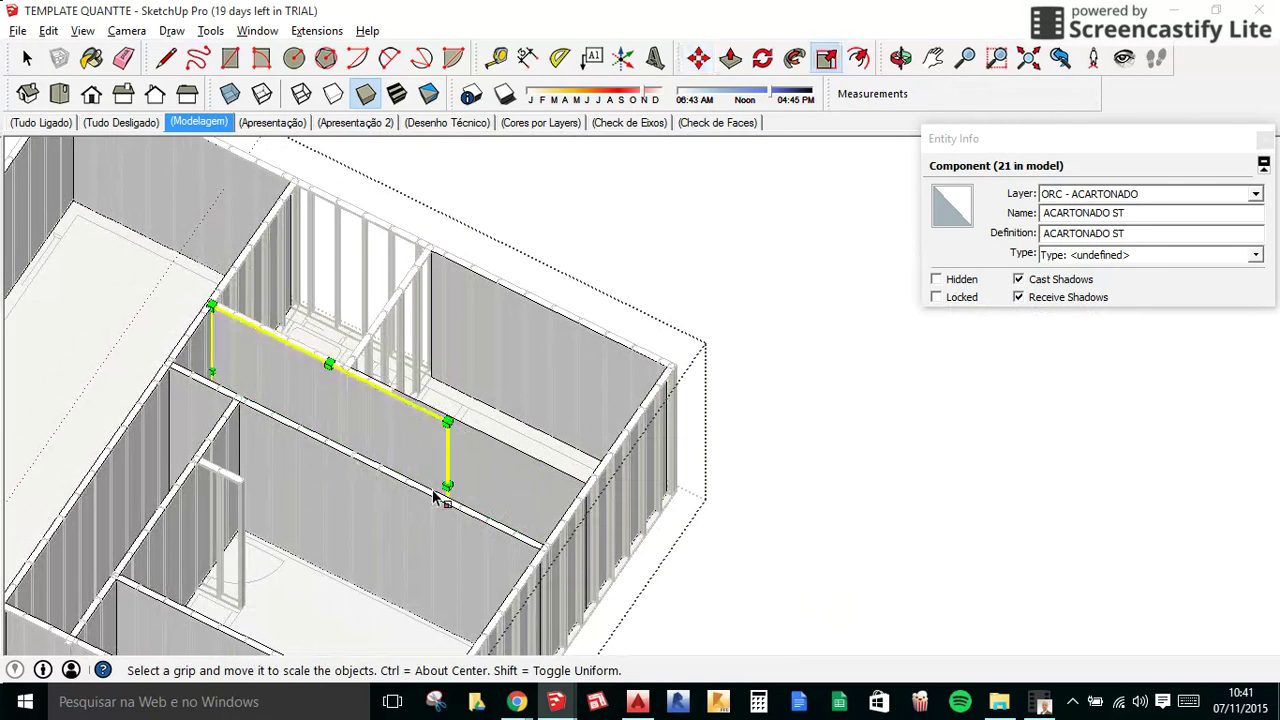
pyautogui.click(433, 484)
pyautogui.scroll(3, 366, 363)
pyautogui.click(400, 505)
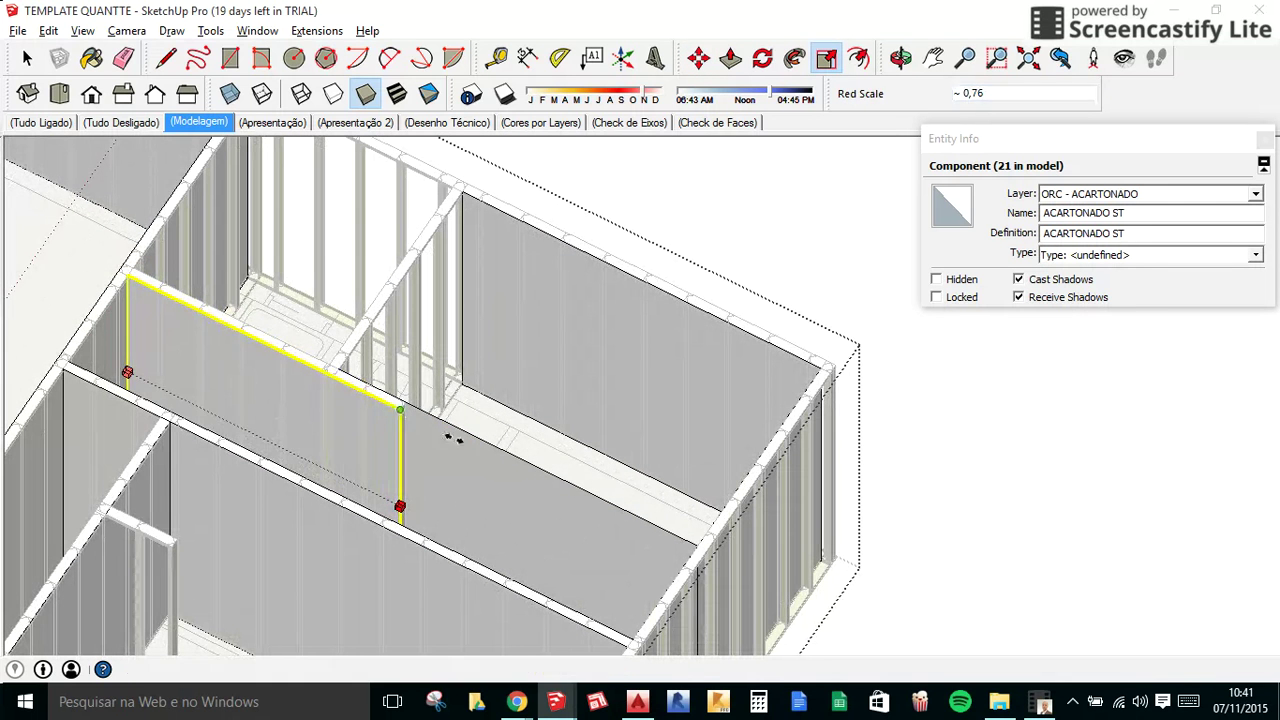
pyautogui.press('space')
pyautogui.press('s')
pyautogui.scroll(-2, 667, 380)
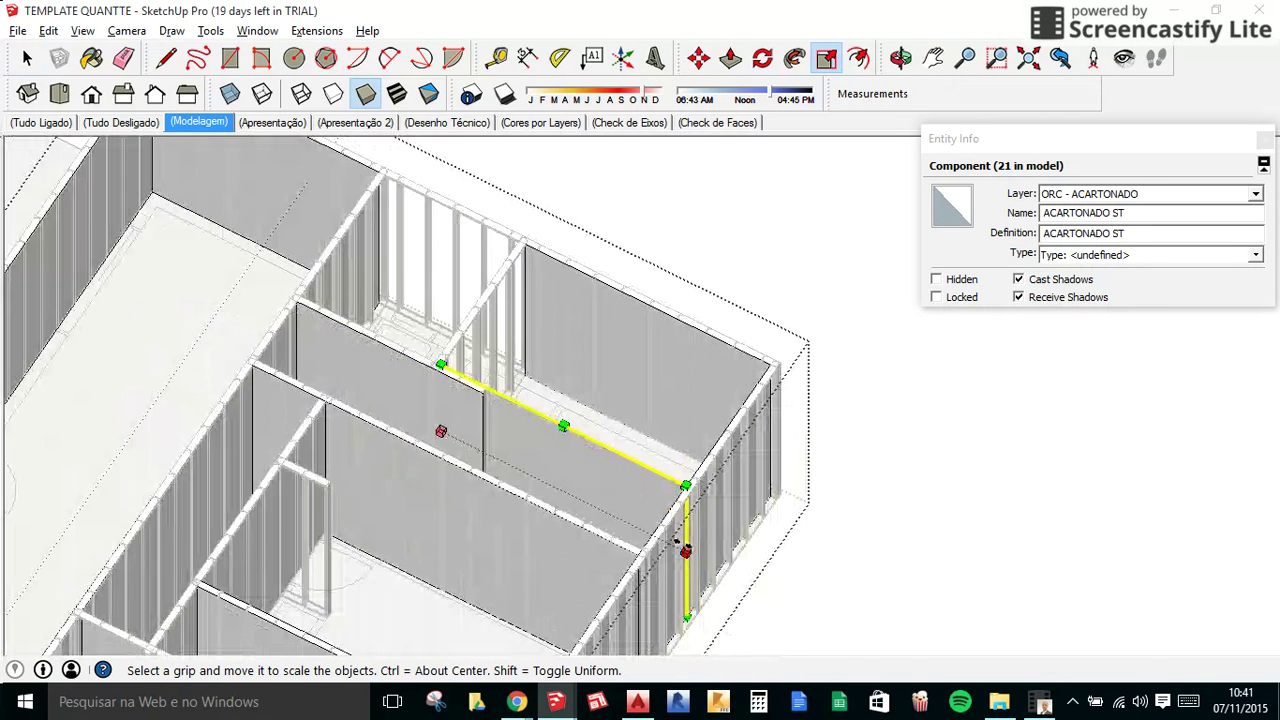
pyautogui.scroll(2, 500, 380)
pyautogui.scroll(1, 486, 400)
pyautogui.scroll(-1, 563, 300)
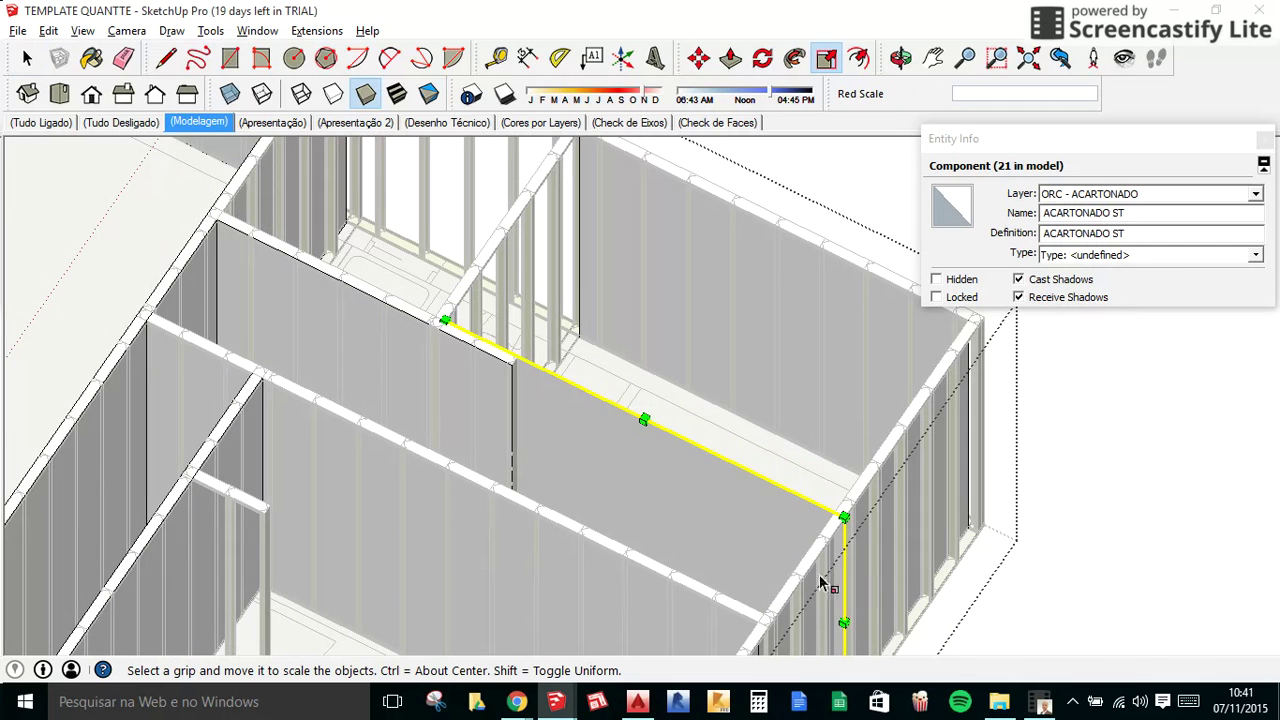
pyautogui.press('Escape')
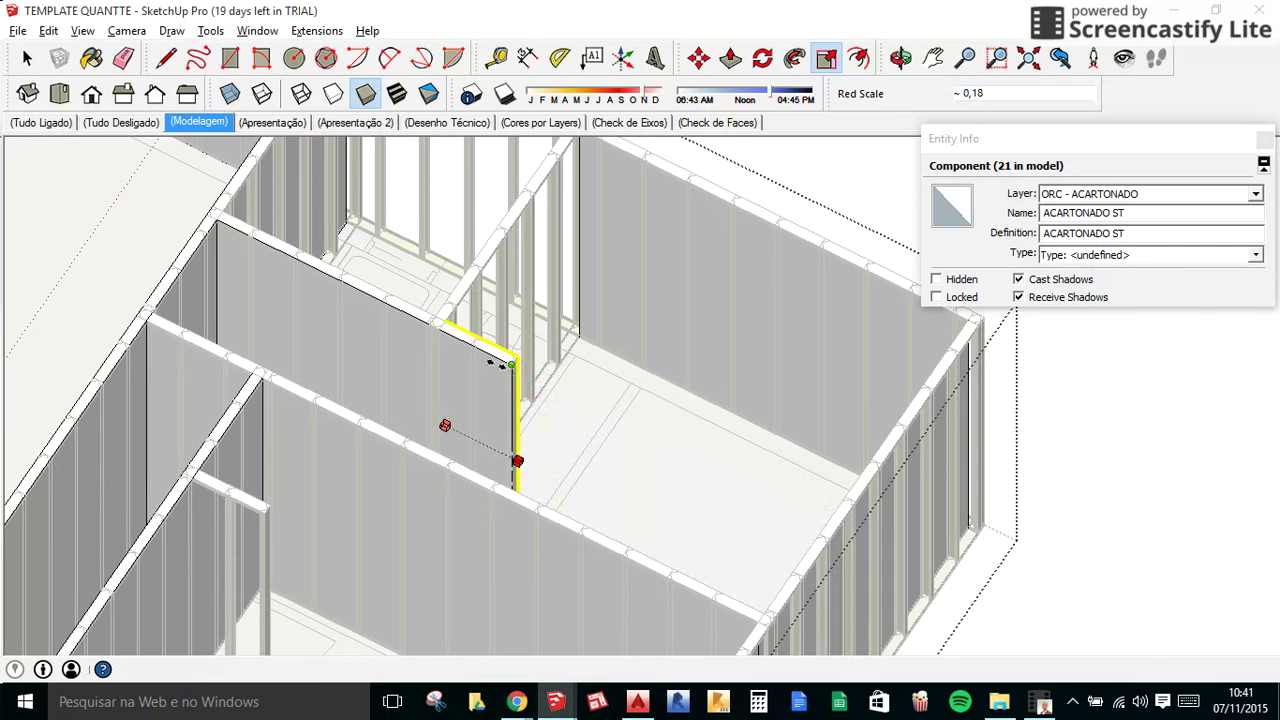
pyautogui.scroll(3, 445, 330)
# Rotate a copy of the panel 90° onto the cross wall and stretch it about 3,16 times across it.
pyautogui.press('q')
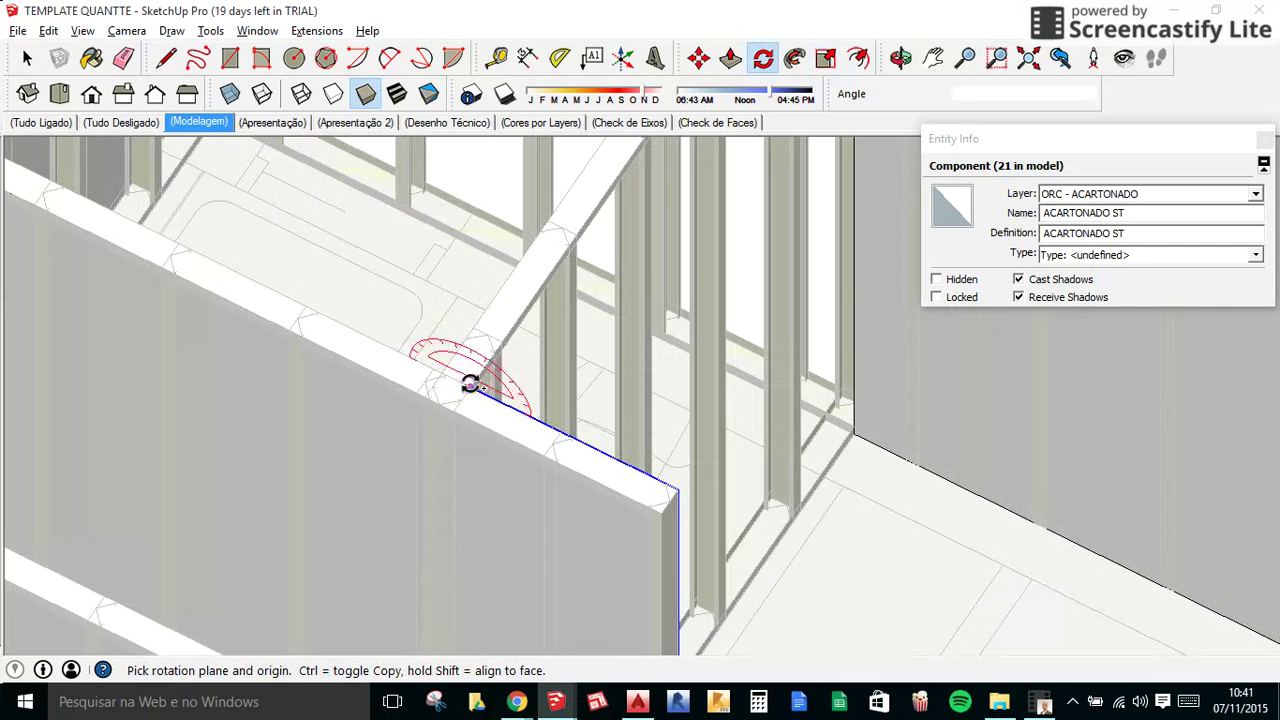
pyautogui.click(513, 408)
pyautogui.press('ctrl')
pyautogui.click(491, 357)
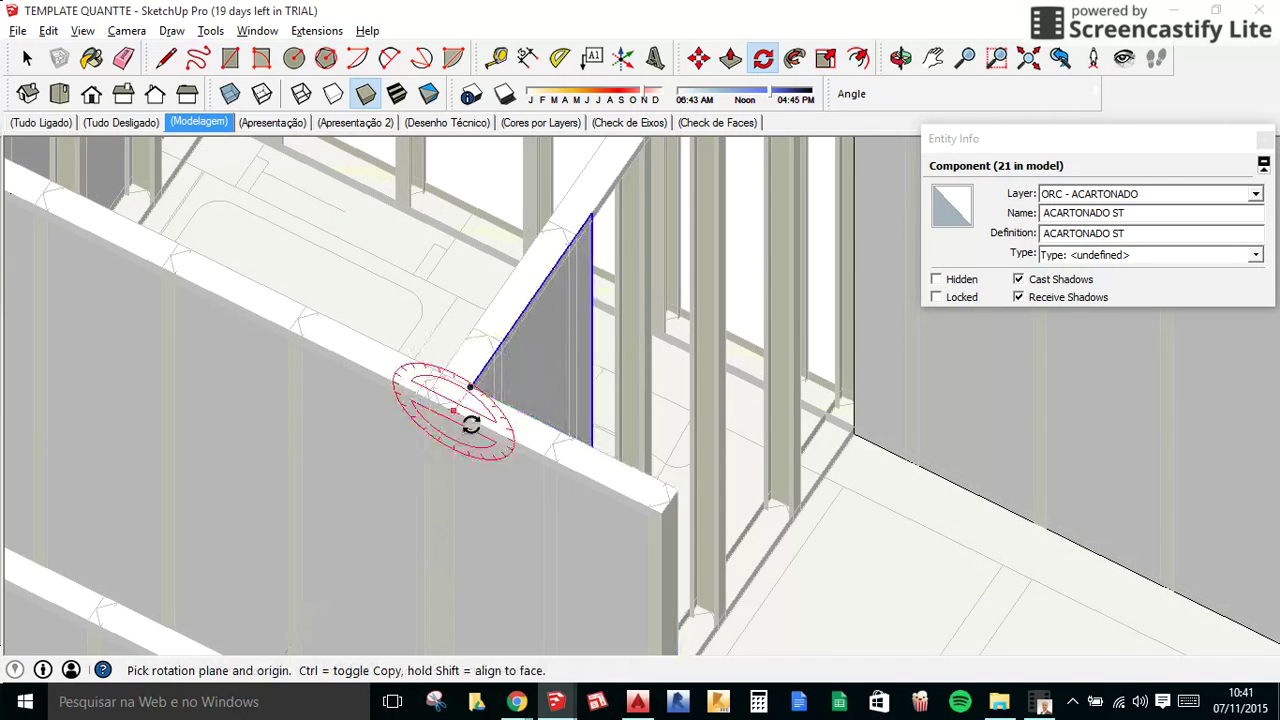
pyautogui.moveTo(471, 423)
pyautogui.mouseDown(button='middle')
pyautogui.moveTo(443, 466)
pyautogui.moveTo(646, 430)
pyautogui.mouseUp(button='middle')
pyautogui.press('s')
pyautogui.scroll(-2, 628, 443)
pyautogui.moveTo(632, 440); pyautogui.dragTo(822, 478)
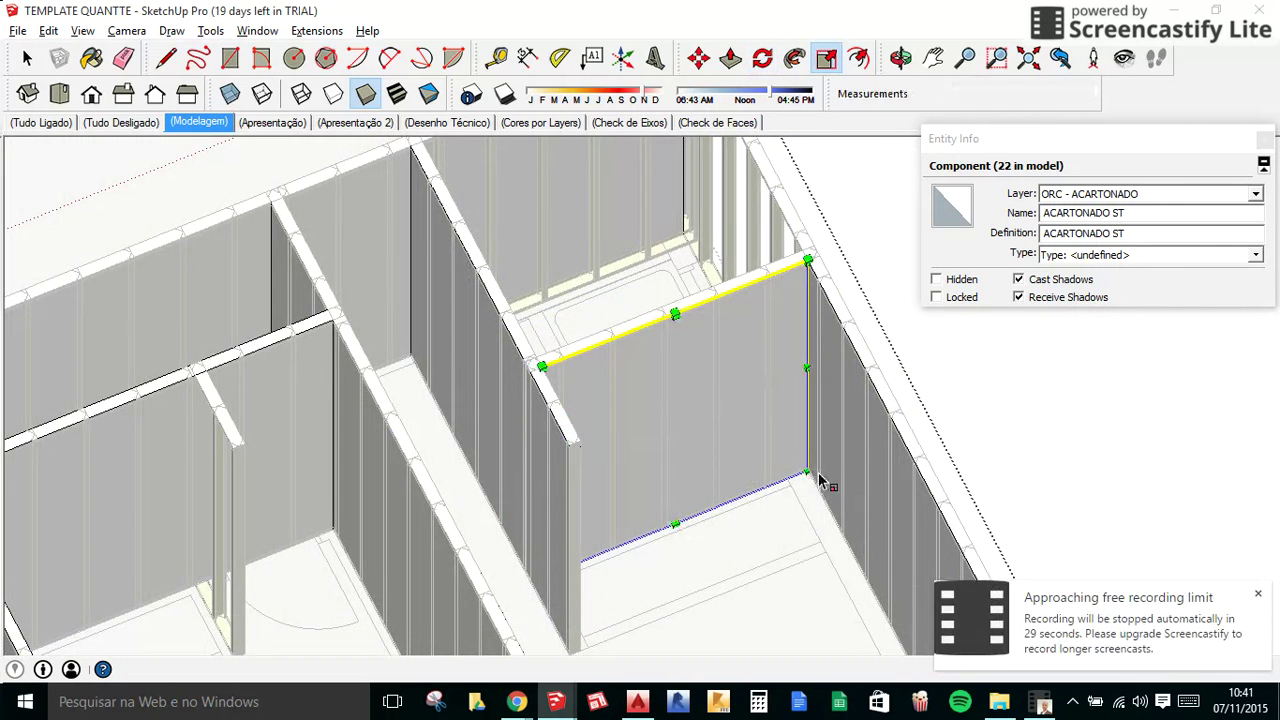
pyautogui.press('space')
pyautogui.scroll(-3, 822, 478)
pyautogui.scroll(-2, 903, 438)
pyautogui.moveTo(903, 438)
pyautogui.mouseDown(button='middle')
pyautogui.moveTo(640, 525)
pyautogui.moveTo(517, 457)
pyautogui.mouseUp(button='middle')
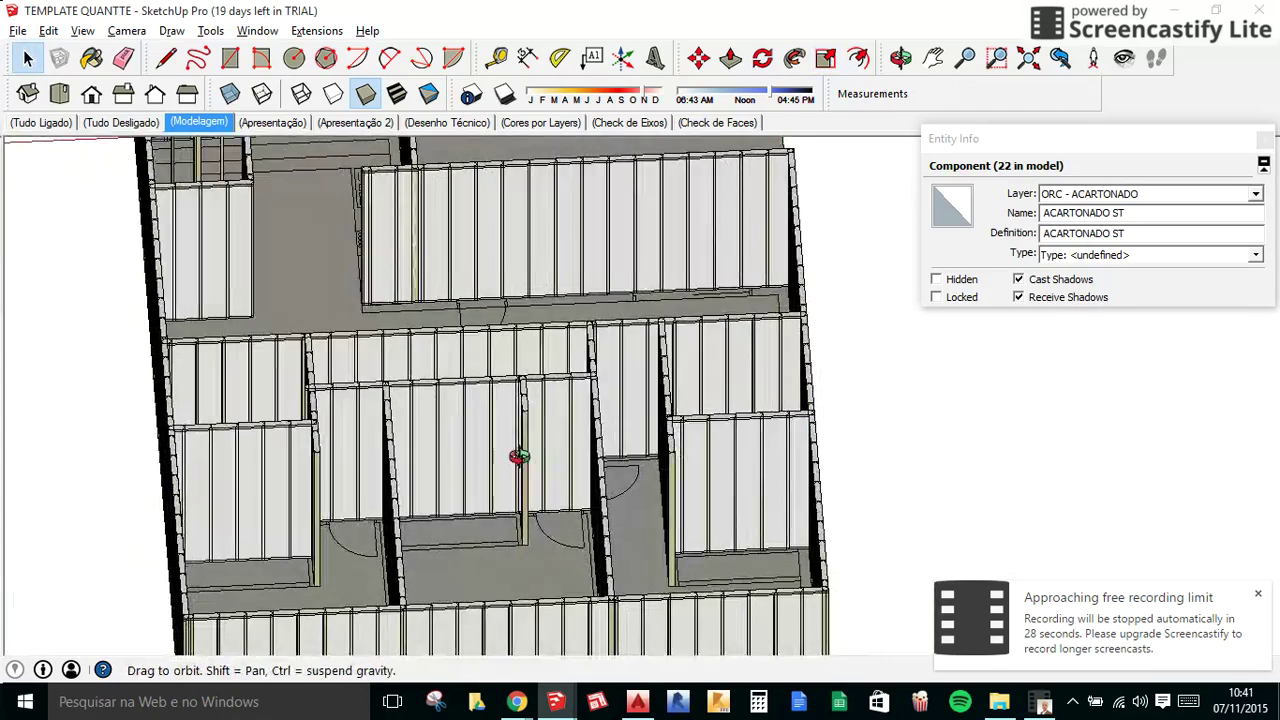
# Deselect everything and zoom out to an overview of the house with its 22 drywall panels.
pyautogui.click(884, 419)
pyautogui.moveTo(884, 419)
pyautogui.mouseDown(button='middle')
pyautogui.moveTo(455, 325)
pyautogui.moveTo(1143, 331)
pyautogui.moveTo(751, 380)
pyautogui.moveTo(1063, 380)
pyautogui.moveTo(585, 183)
pyautogui.mouseUp(button='middle')
pyautogui.scroll(2, 585, 183)
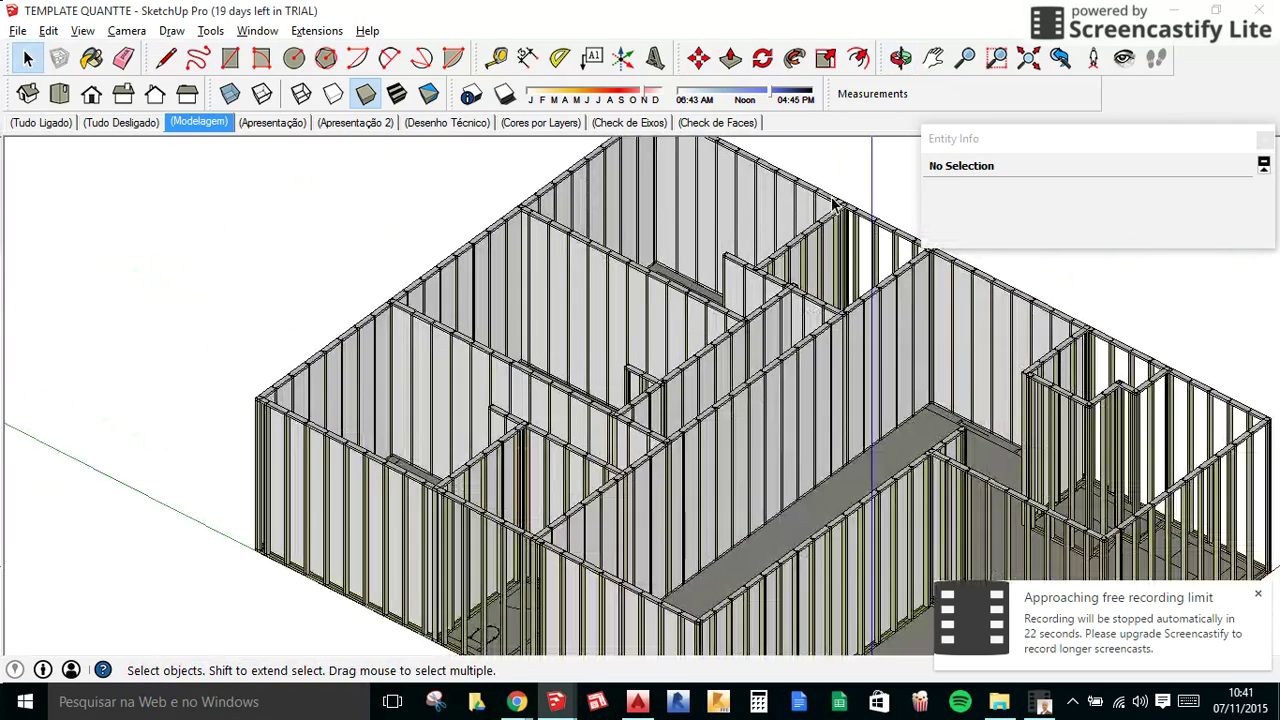
pyautogui.click(1030, 652)
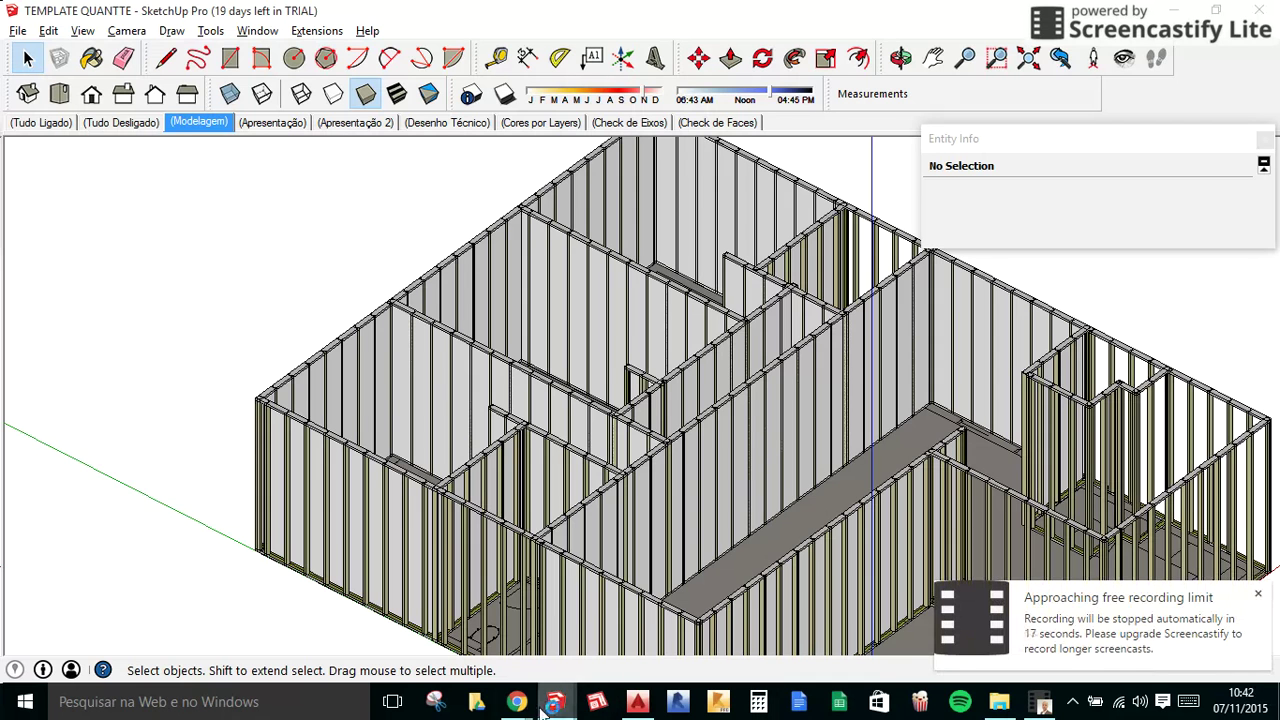
# Bring Chrome forward and show the Quantte YouTube channel tab.
pyautogui.moveTo(516, 702)
pyautogui.click(457, 629)
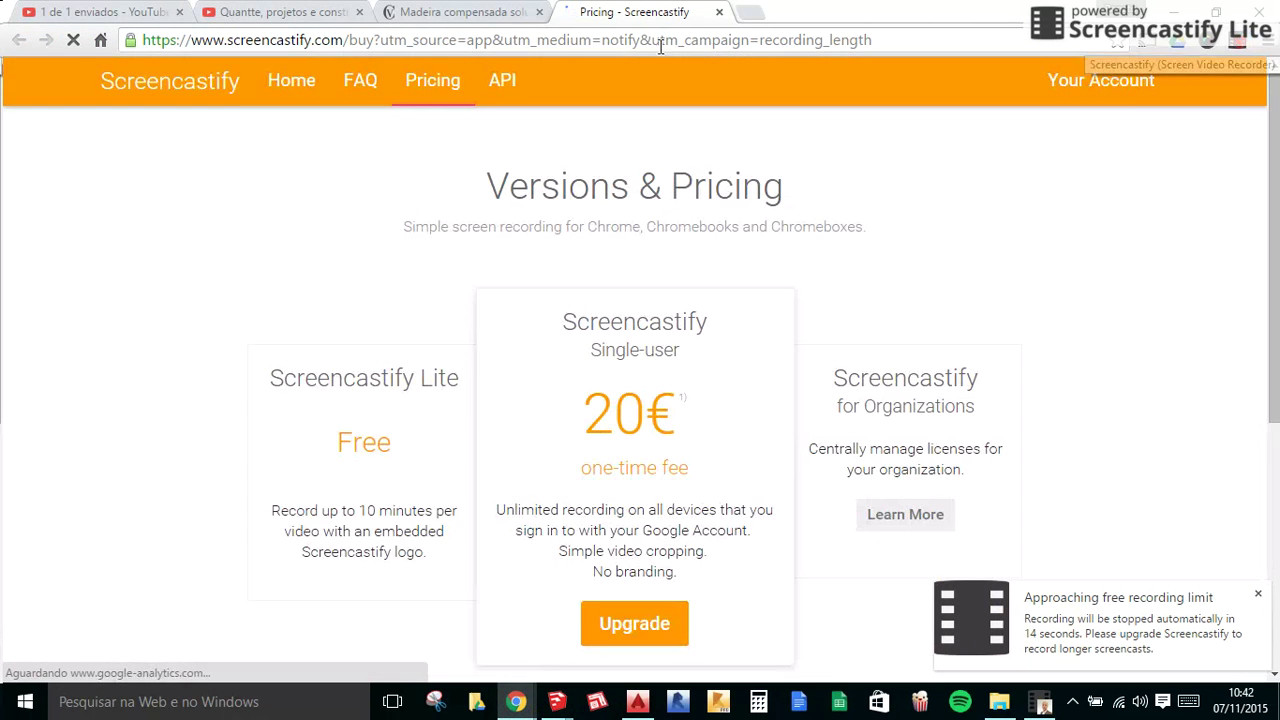
pyautogui.click(217, 14)
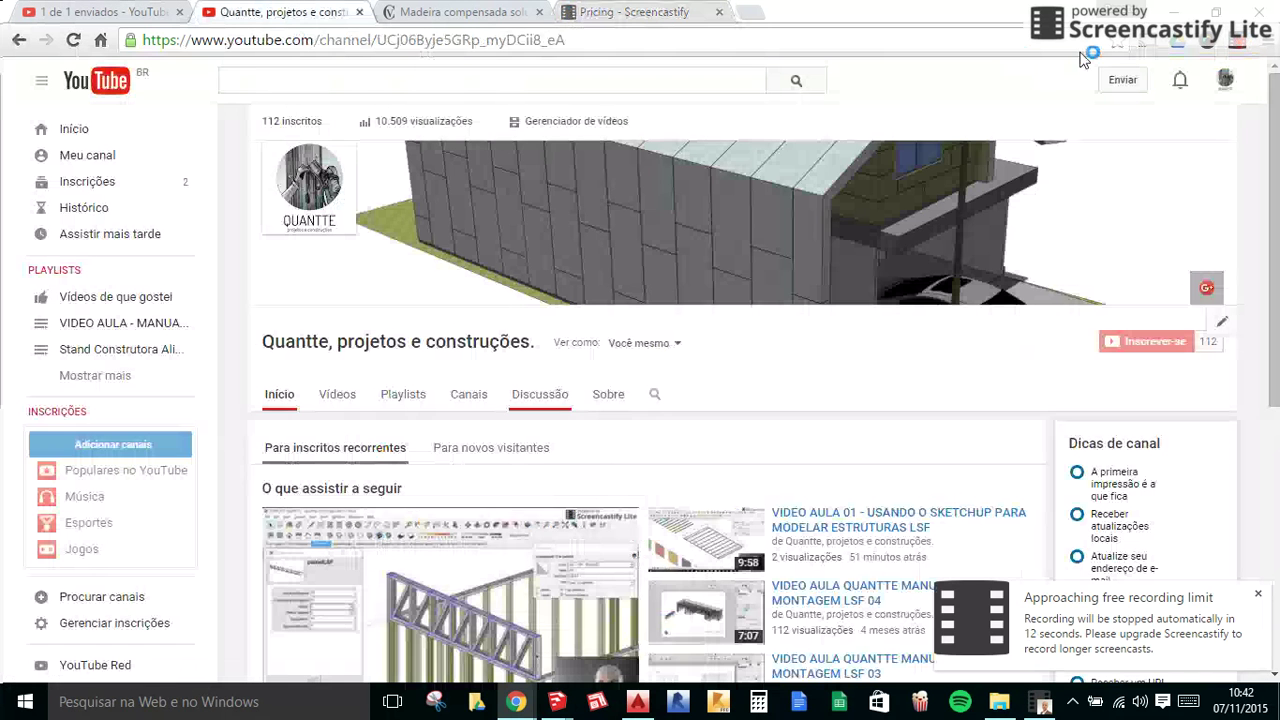